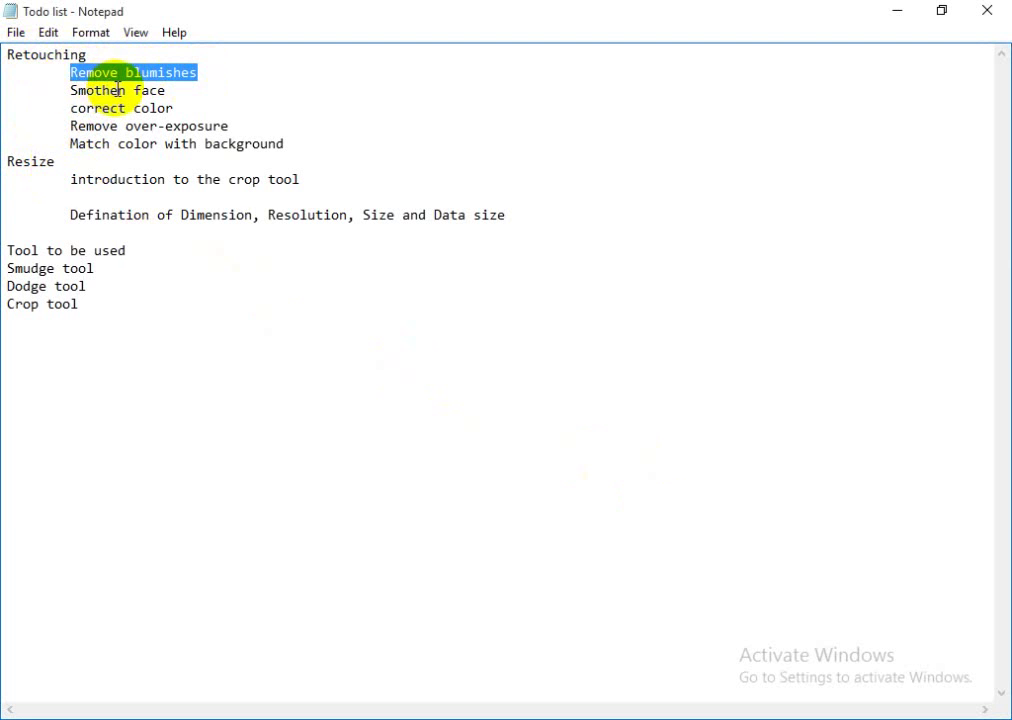
- Switch to Photoshop, open the image acne-1606765_1920 from the resources folder, and maximize its document window
click(120, 90)
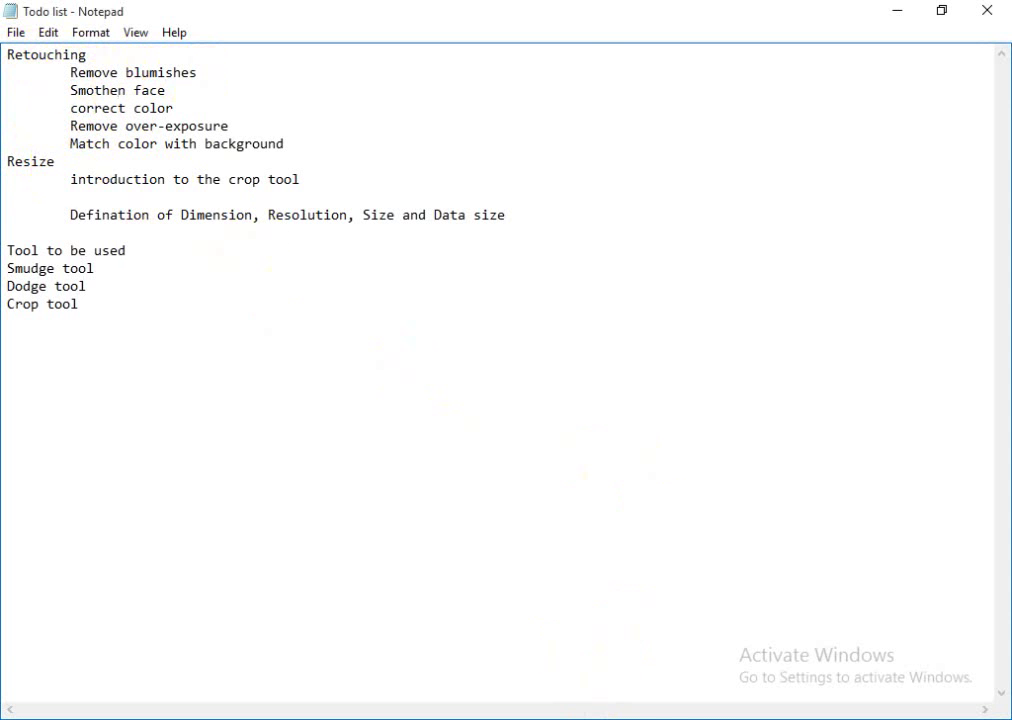
click(620, 718)
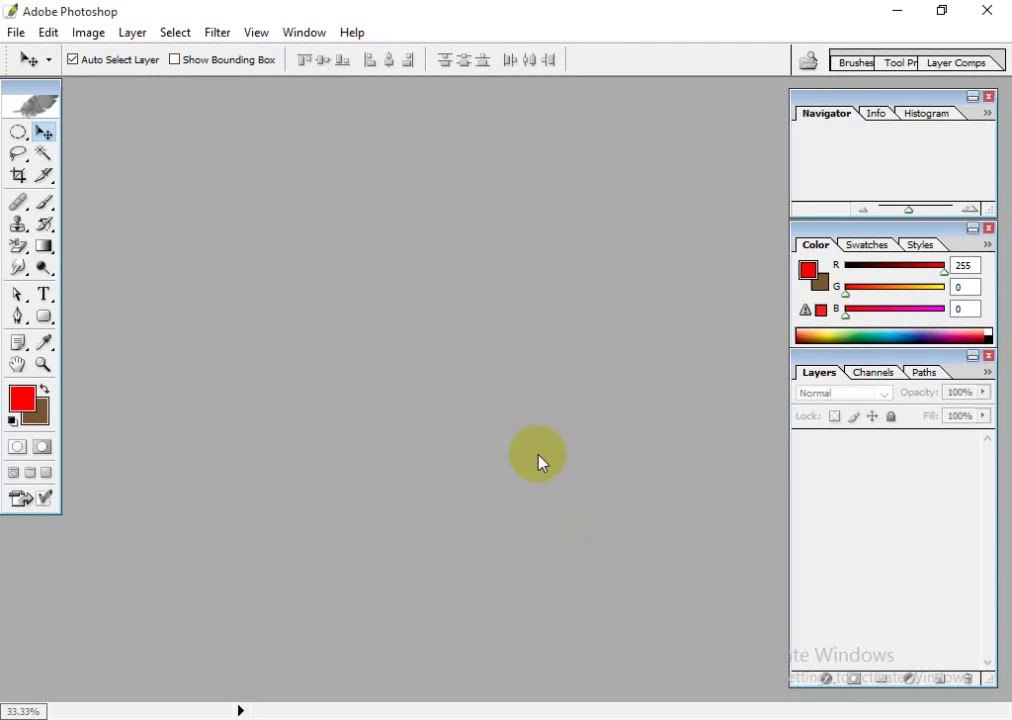
double_click(531, 393)
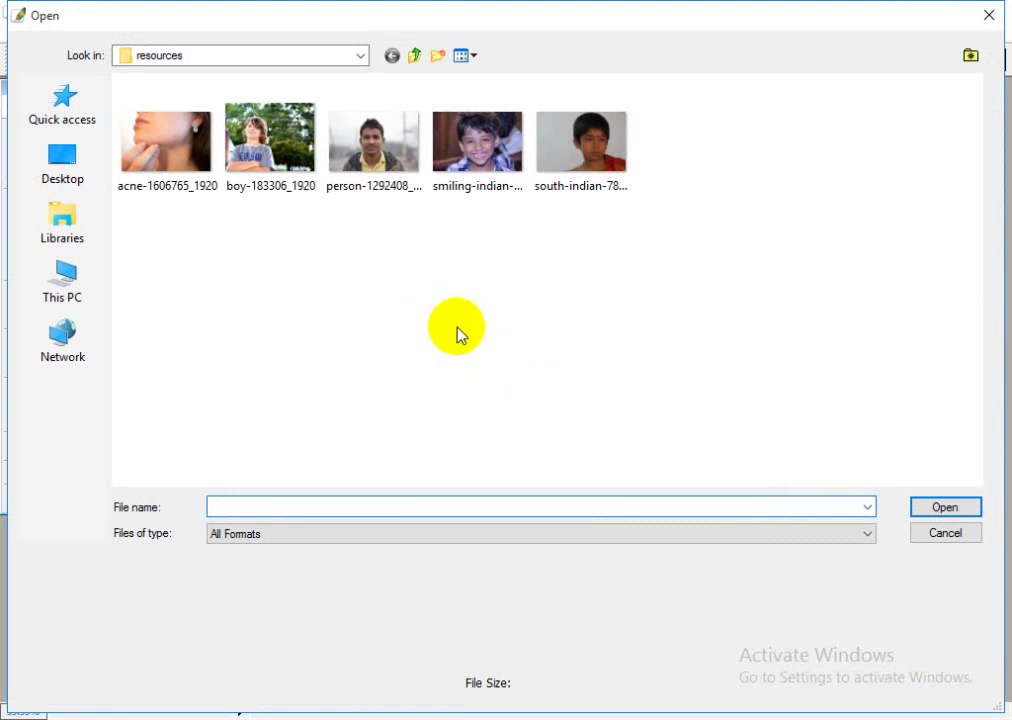
right_click(405, 283)
click(458, 362)
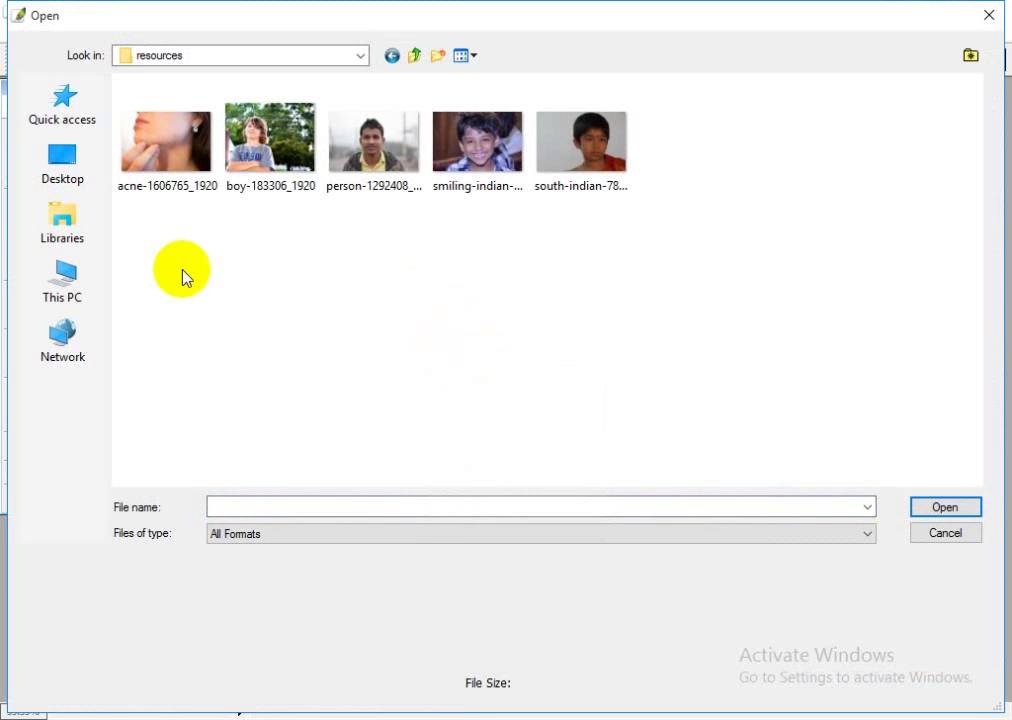
click(167, 163)
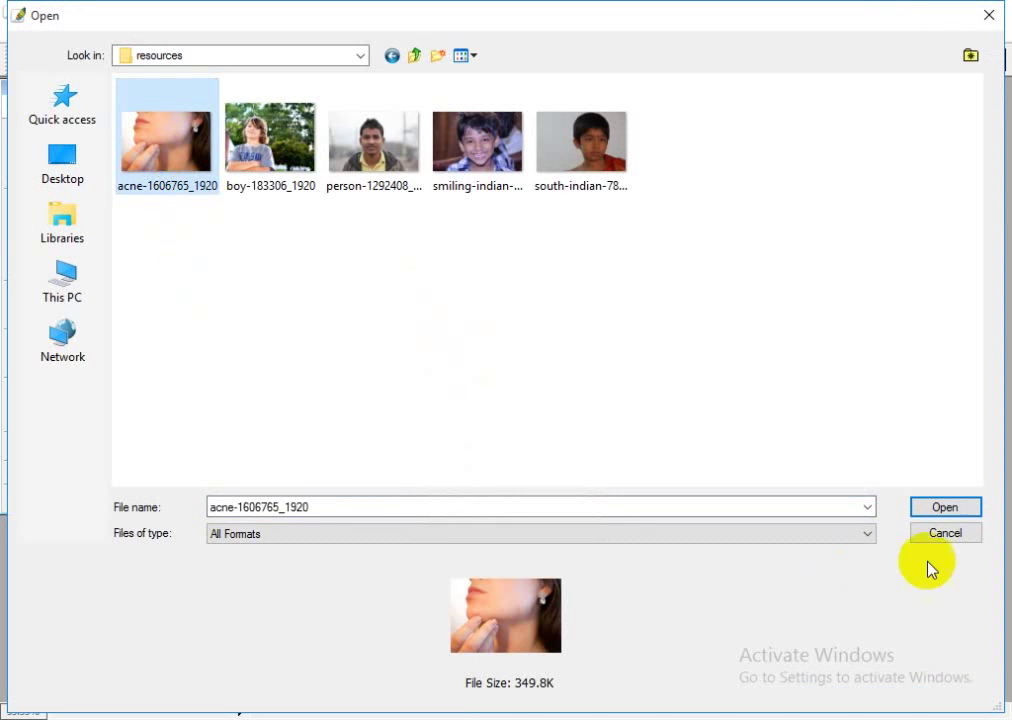
click(940, 505)
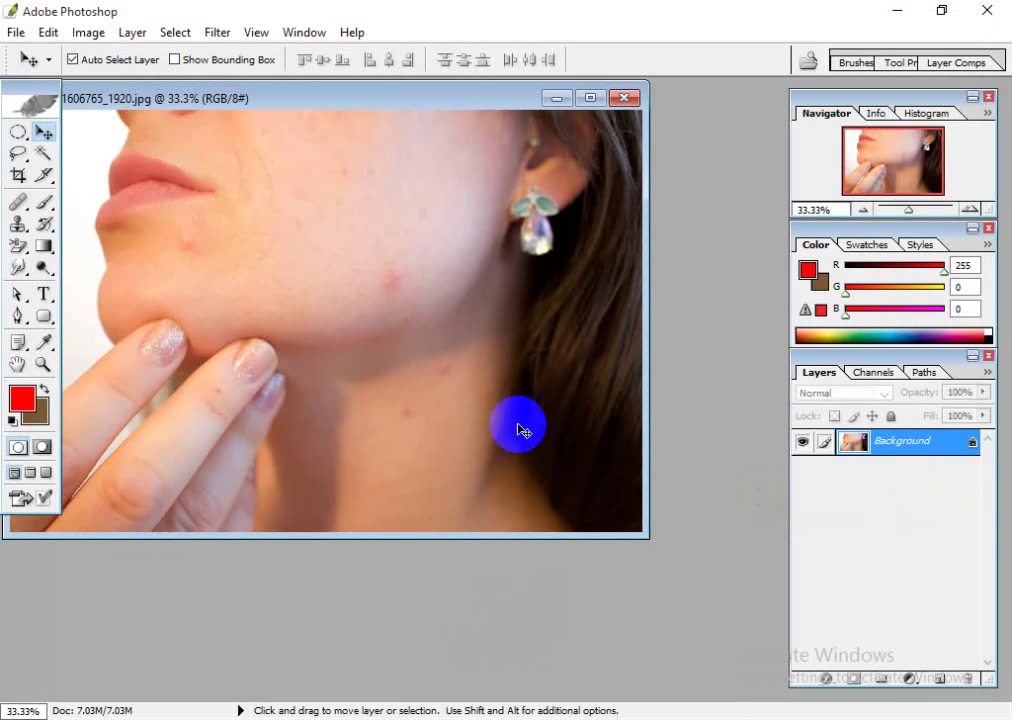
click(590, 97)
key(ctrl+0)
- Remove the large red blemish on the cheek near the jaw with the Healing Brush, sampling clean skin nearby
scroll(538, 371, up, 3)
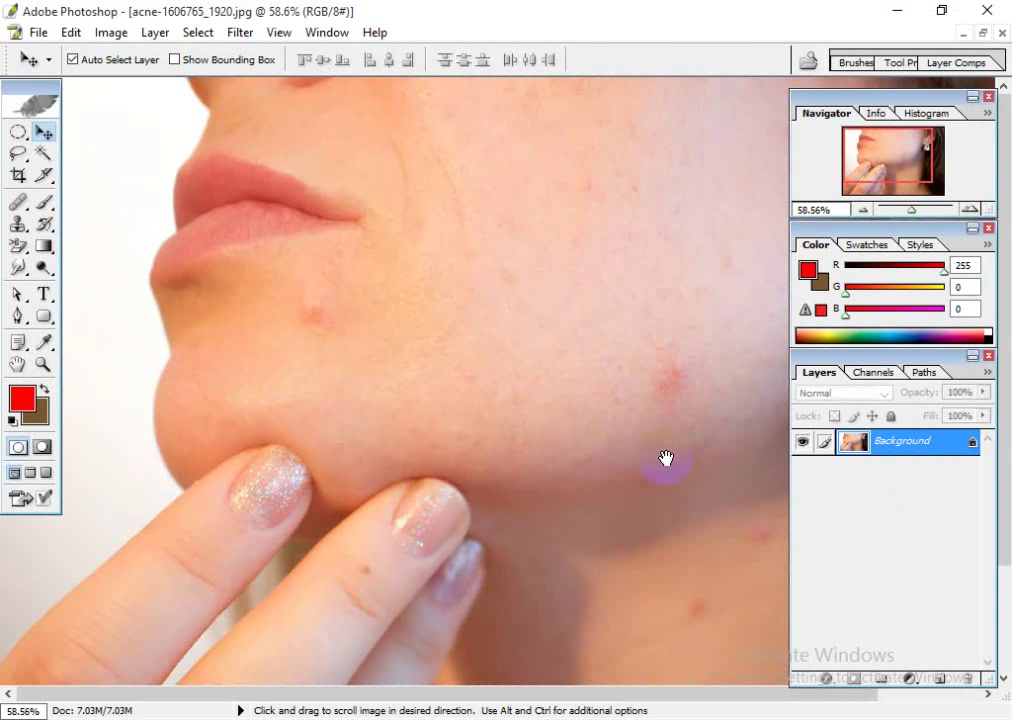
drag(666, 459, 386, 357)
drag(538, 372, 536, 478)
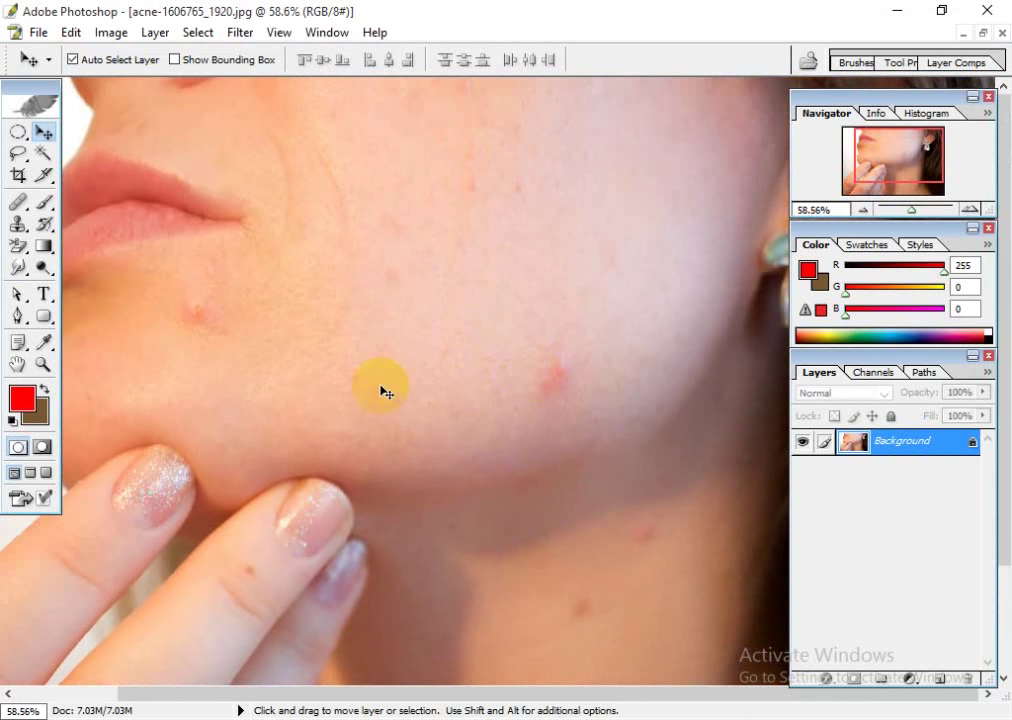
click(18, 205)
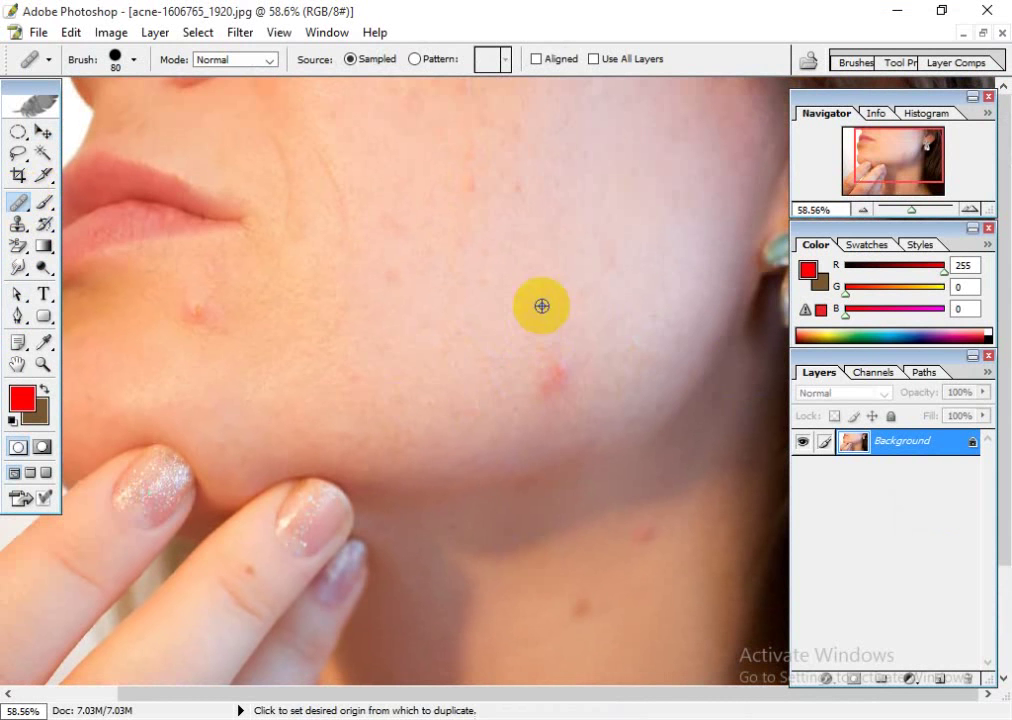
alt+click(542, 273)
click(556, 372)
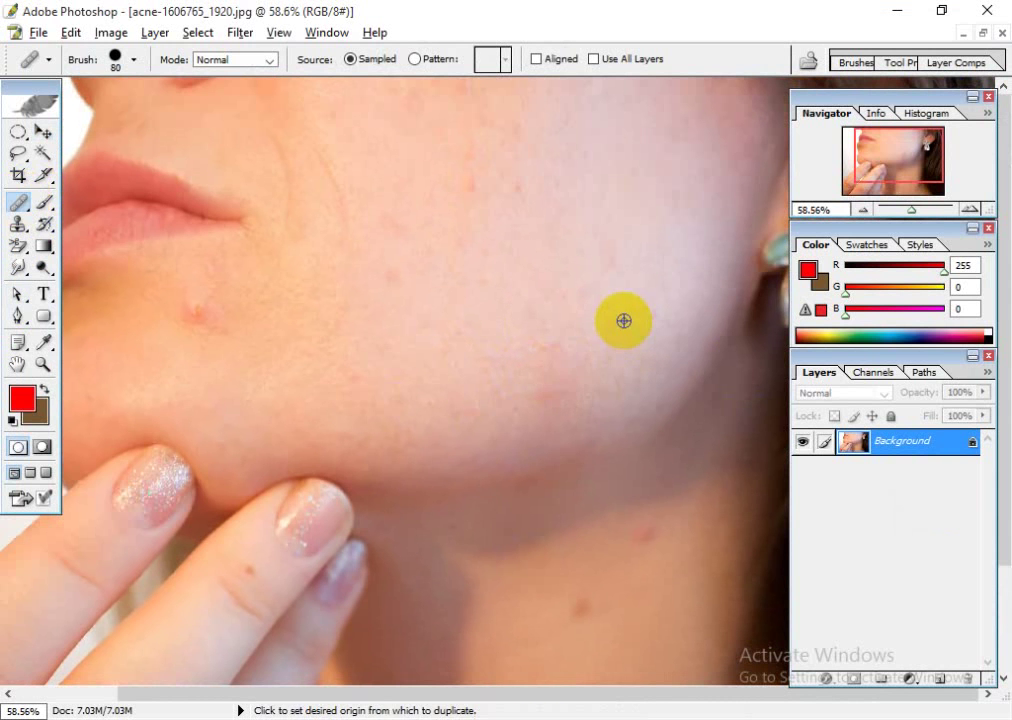
click(560, 346)
alt+click(594, 382)
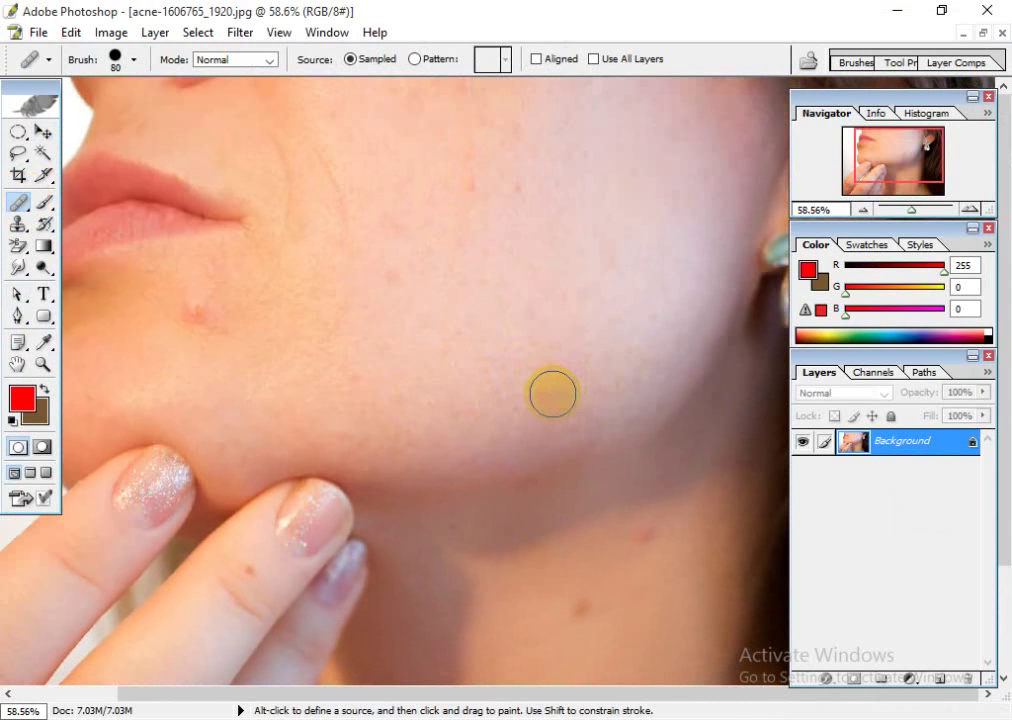
- Heal the two spots on the neck below the jaw, sampling clean neck skin beside each one
alt+click(651, 553)
click(644, 531)
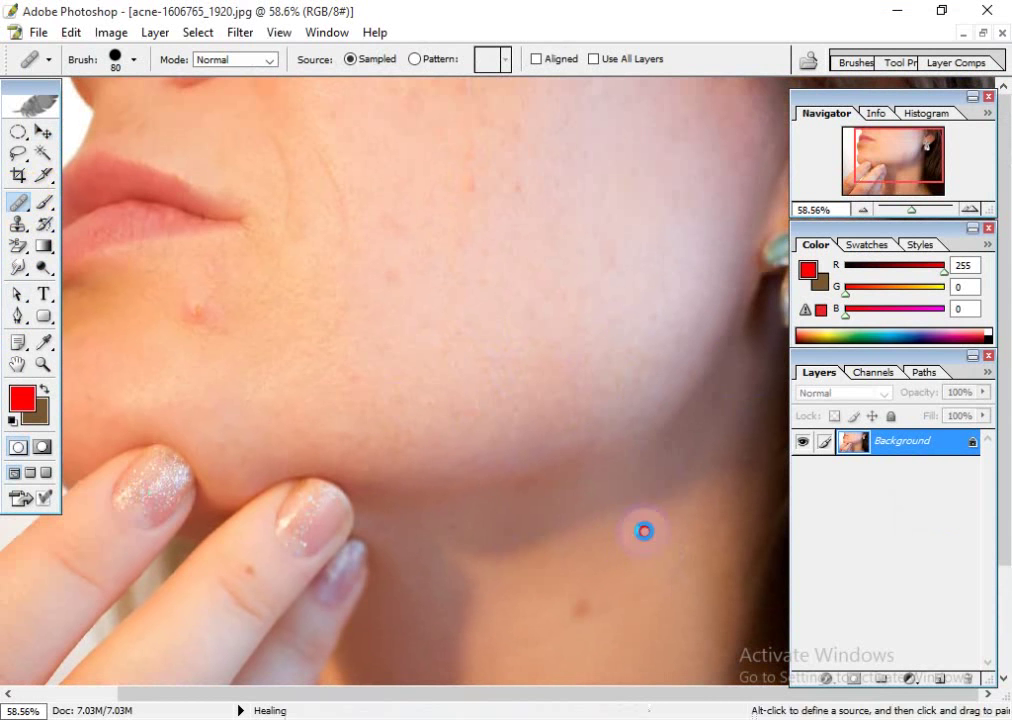
alt+click(640, 581)
click(585, 607)
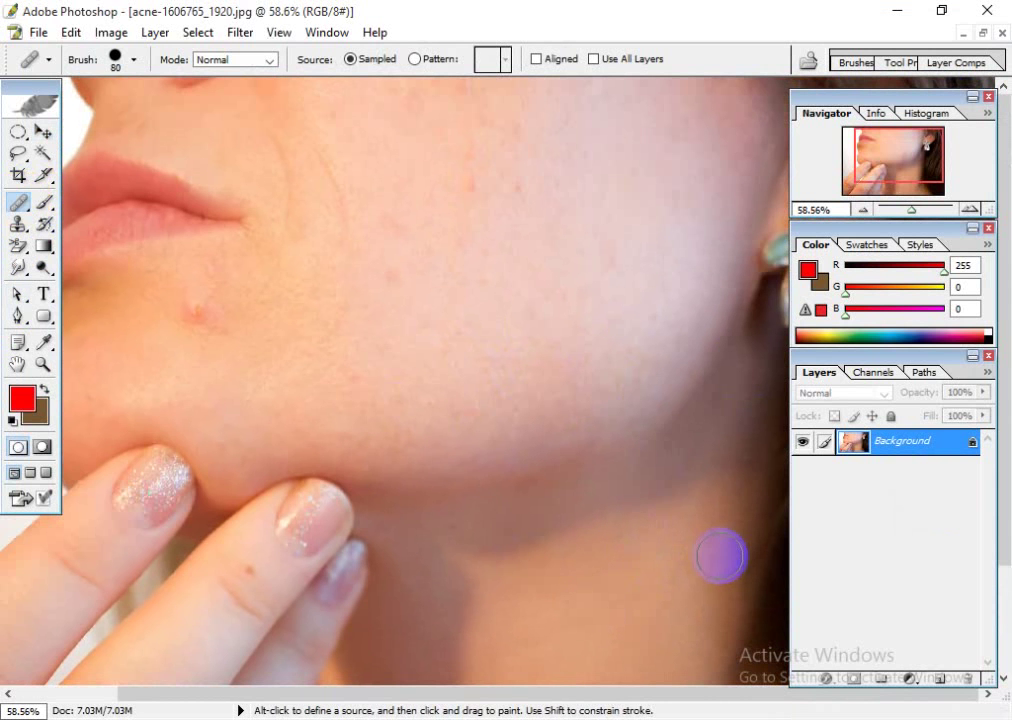
- Heal the red blemish below the corner of the mouth and touch up the lower cheek using nearby skin
alt+click(194, 343)
click(201, 321)
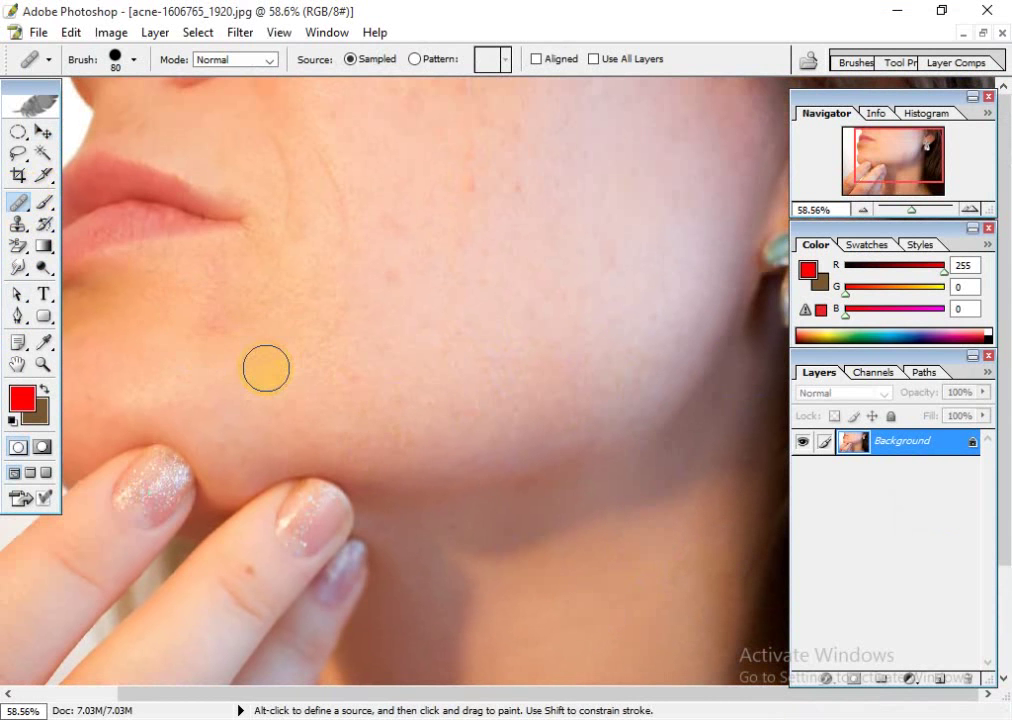
alt+click(242, 339)
click(212, 321)
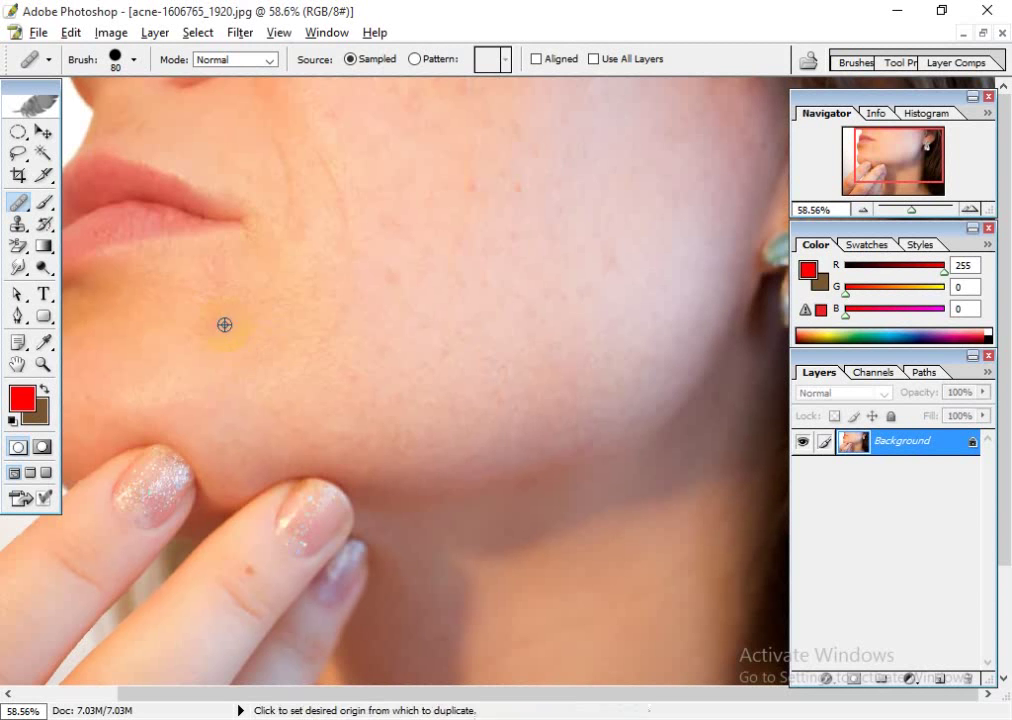
alt+click(235, 325)
click(343, 368)
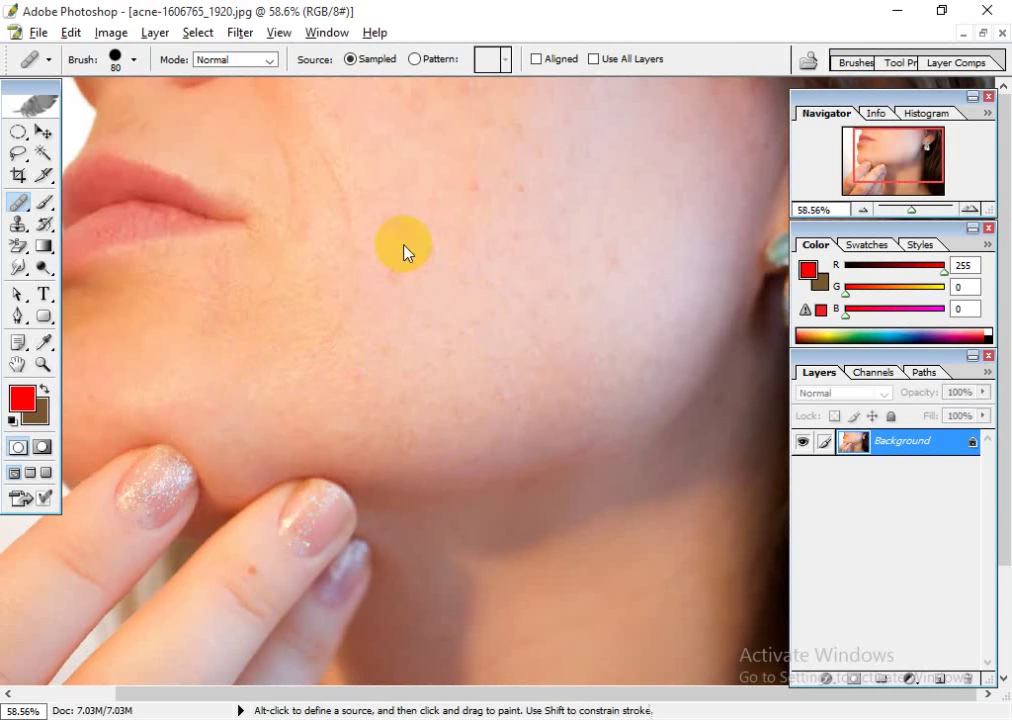
- Reduce the Healing Brush size to 60 and heal the small spots in the middle of the cheek
key(bracketleft)
alt+click(400, 251)
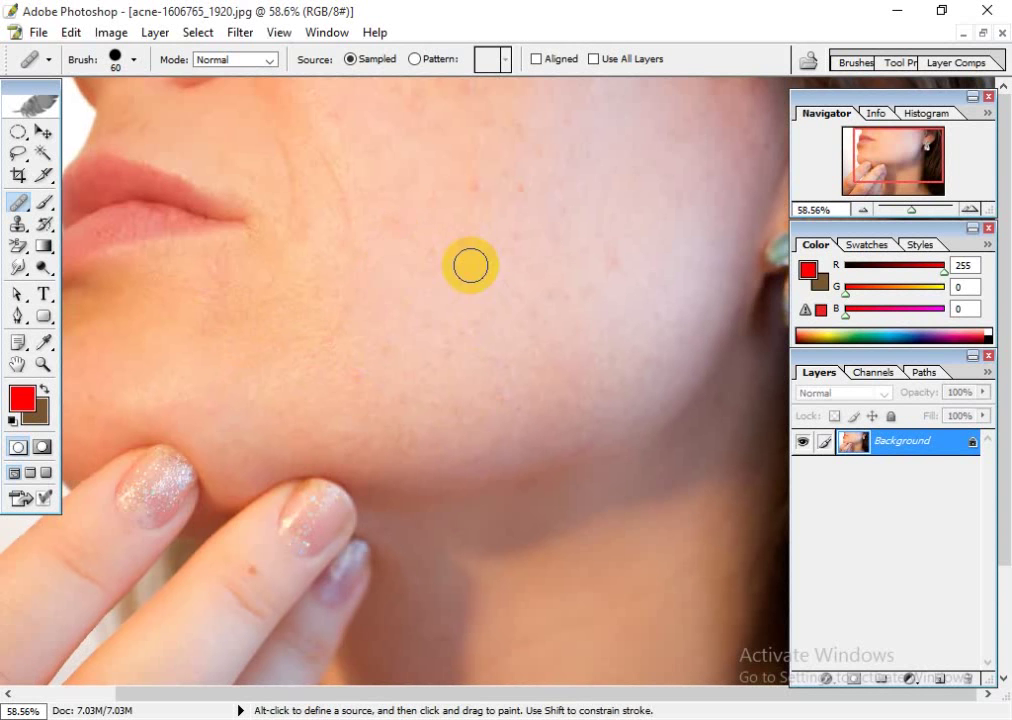
click(480, 258)
alt+click(445, 185)
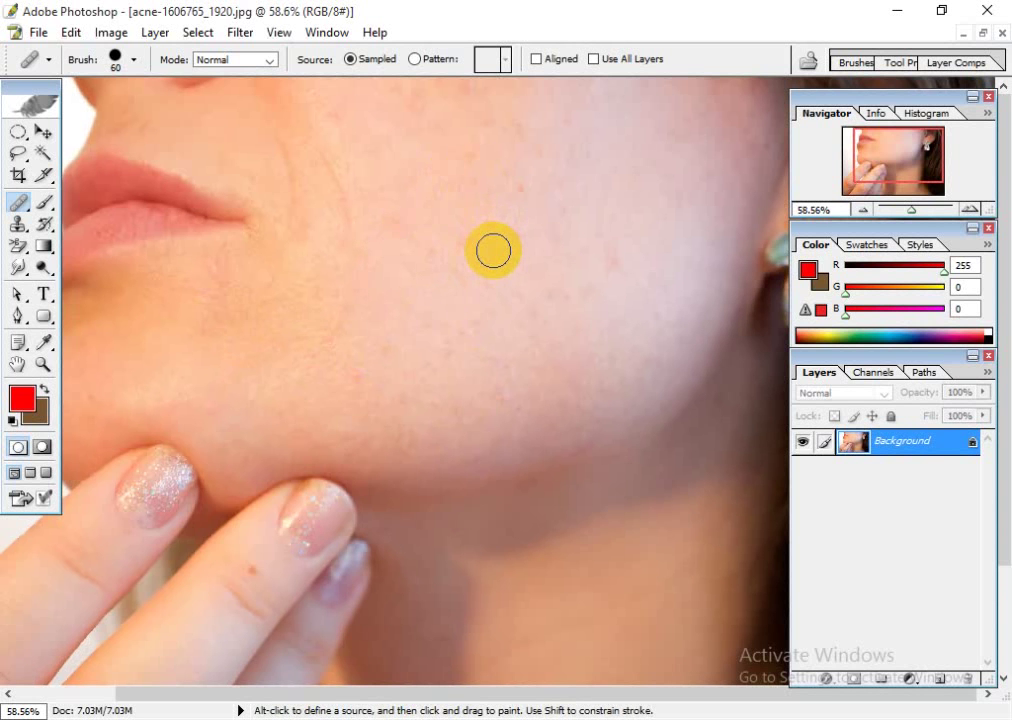
mouse_move(492, 251)
mouse_down()
mouse_move(466, 357)
mouse_move(391, 376)
mouse_move(432, 331)
mouse_up()
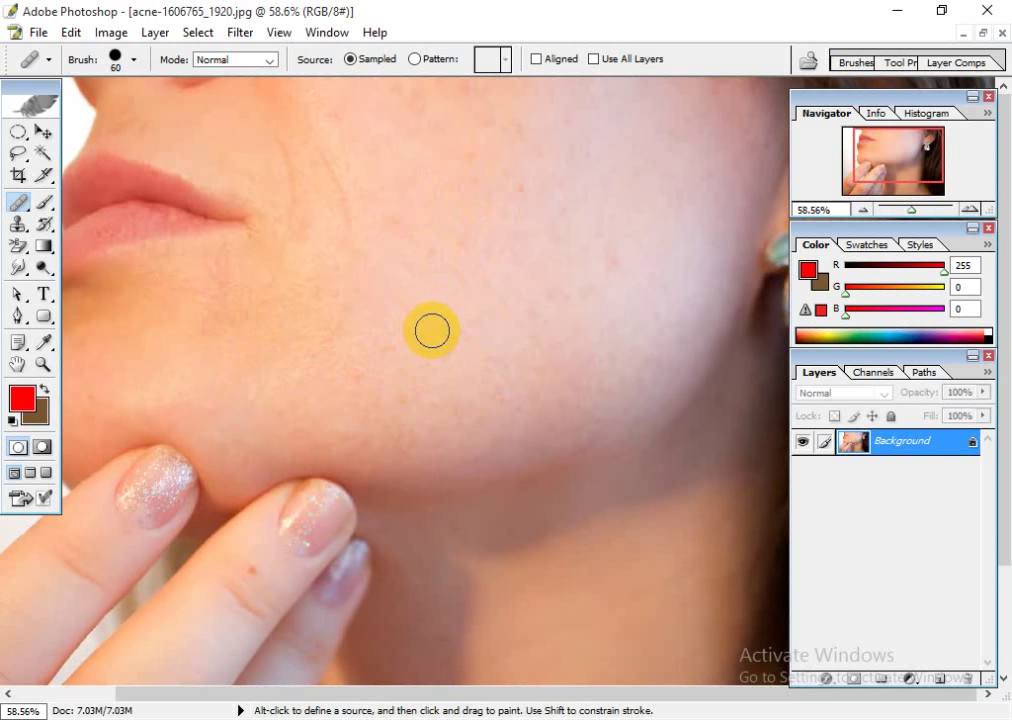
- Heal the brown spot on the finger and touch up the skin along the jaw and cheek
alt+click(264, 551)
click(254, 568)
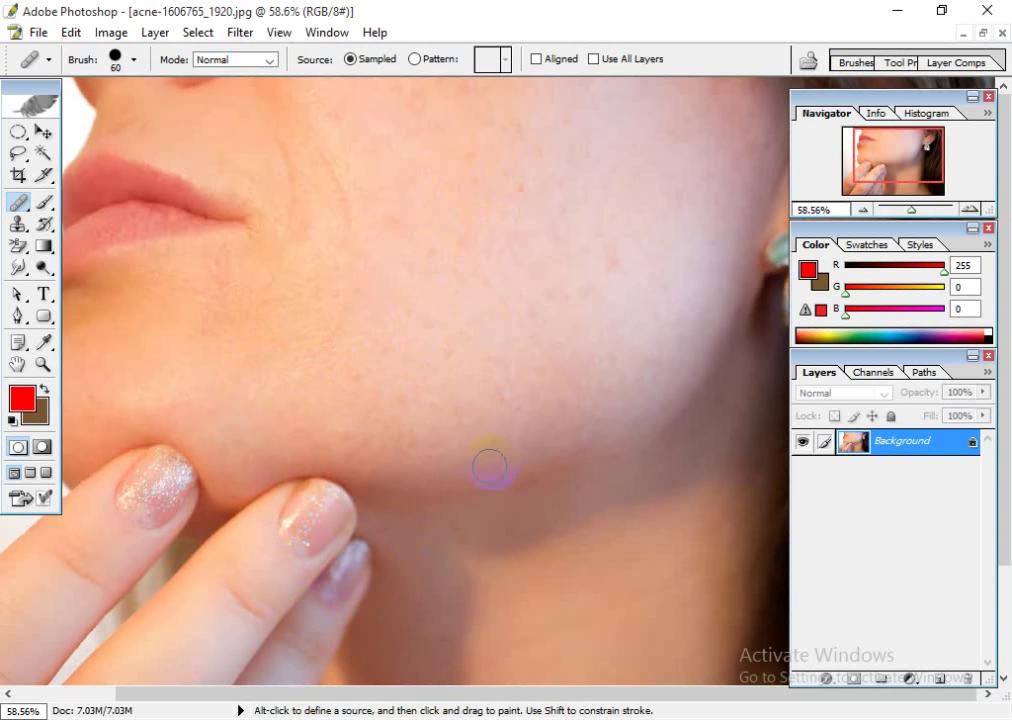
drag(583, 387, 627, 388)
mouse_move(279, 234)
mouse_down()
mouse_move(491, 171)
mouse_move(449, 261)
mouse_move(510, 192)
mouse_move(604, 278)
mouse_move(571, 324)
mouse_move(456, 325)
mouse_move(550, 185)
mouse_move(438, 177)
mouse_move(345, 261)
mouse_move(389, 352)
mouse_move(502, 323)
mouse_move(522, 241)
mouse_up()
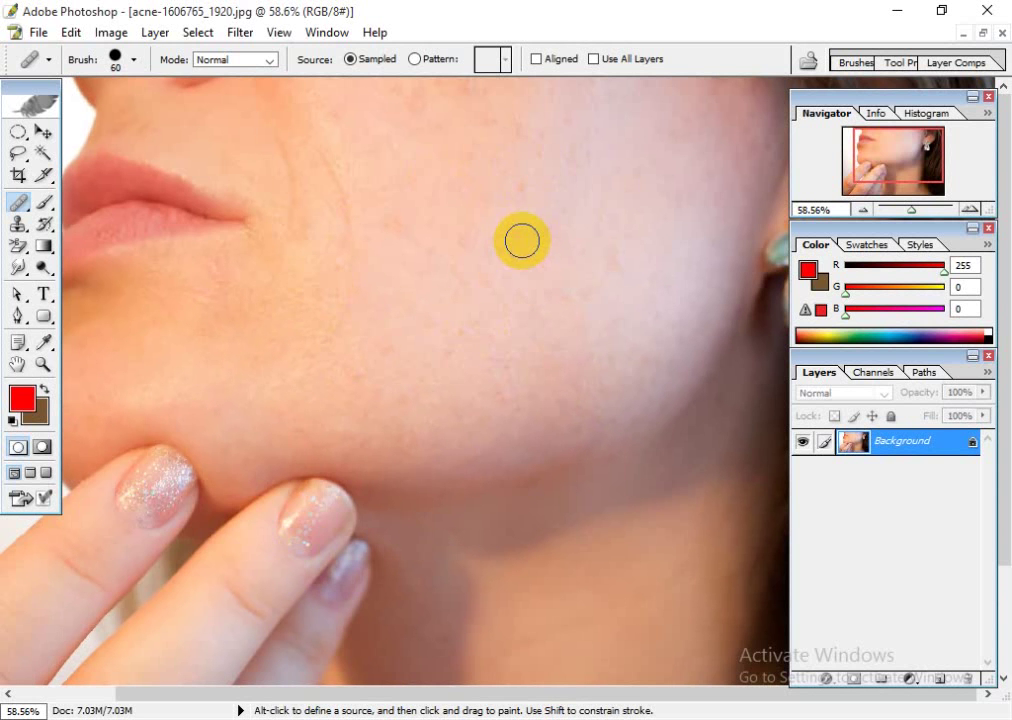
- Heal the remaining red spots on the upper cheek, sampling clean skin around them
alt+click(469, 183)
click(515, 189)
alt+click(520, 164)
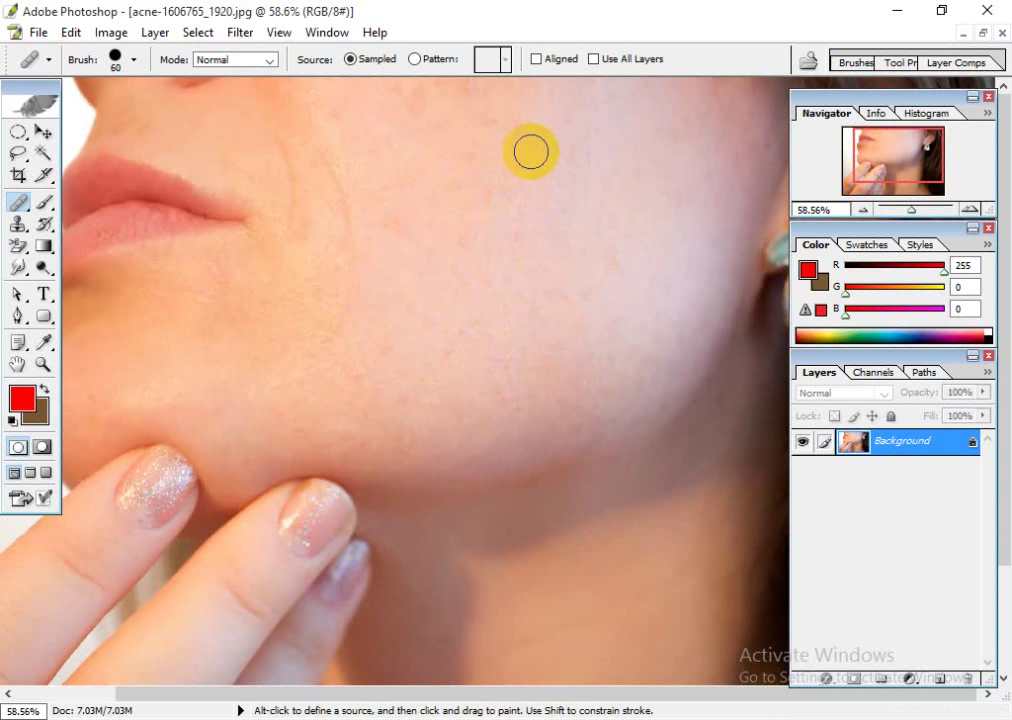
click(602, 229)
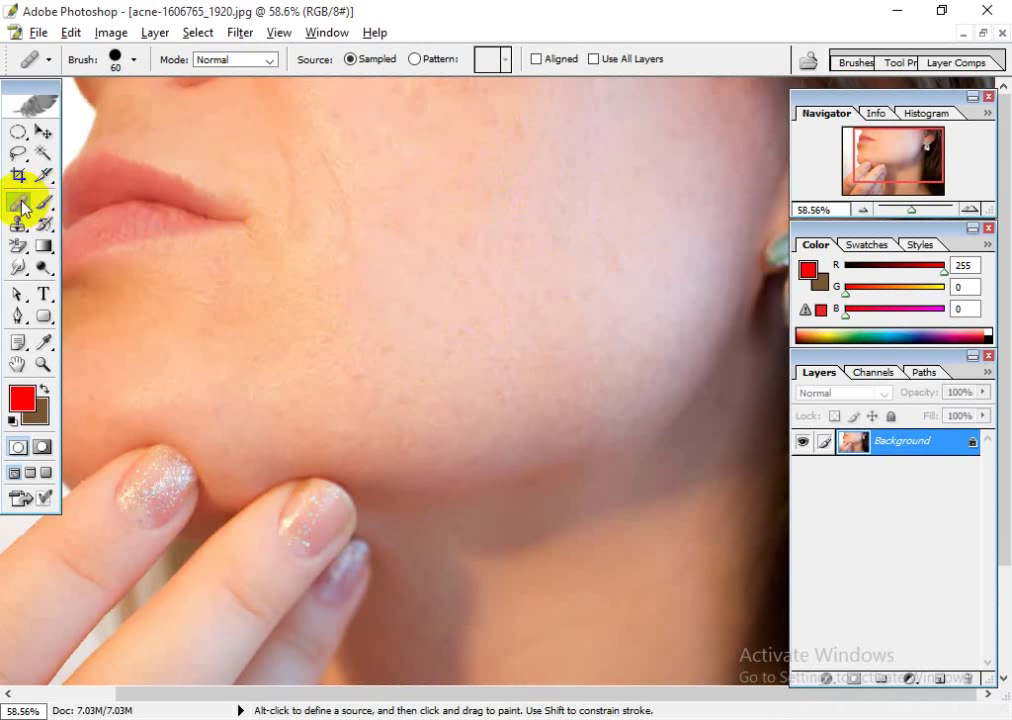
- Use the Patch tool in Source mode to patch the flaws on the cheek, below the mouth corner and above the smile line
mouse_move(18, 200)
mouse_down()
mouse_move(97, 199)
mouse_move(110, 219)
mouse_up()
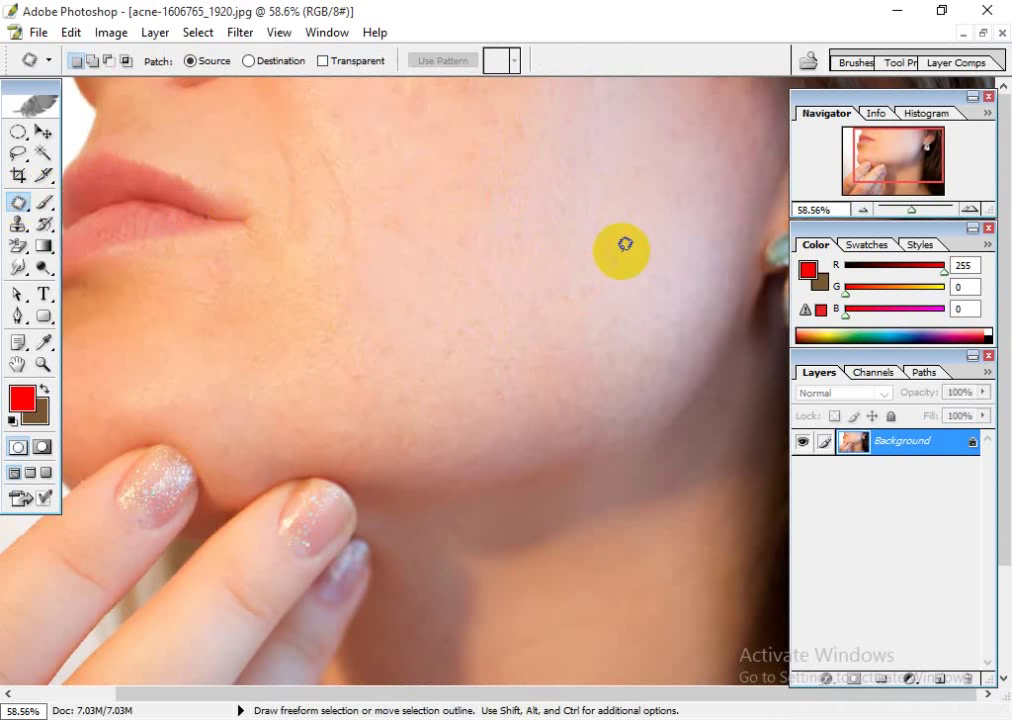
mouse_move(617, 252)
mouse_down()
mouse_move(611, 273)
mouse_move(606, 251)
mouse_move(617, 251)
mouse_move(578, 289)
mouse_move(628, 212)
mouse_move(587, 284)
mouse_up()
click(639, 262)
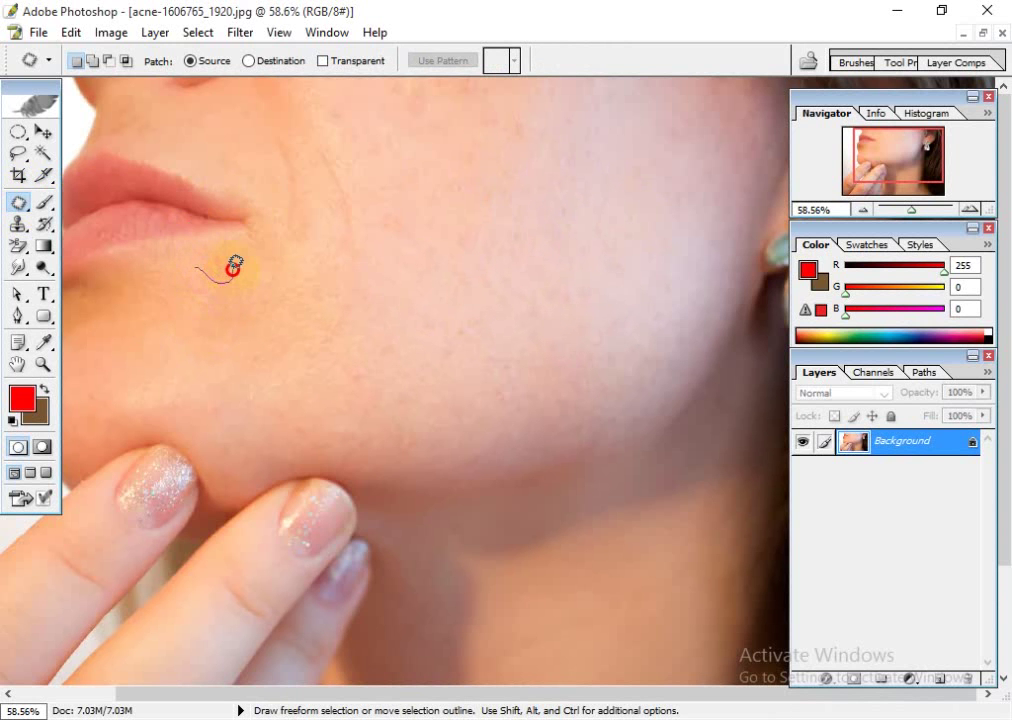
mouse_move(220, 243)
mouse_down()
mouse_move(202, 320)
mouse_move(184, 273)
mouse_up()
click(270, 308)
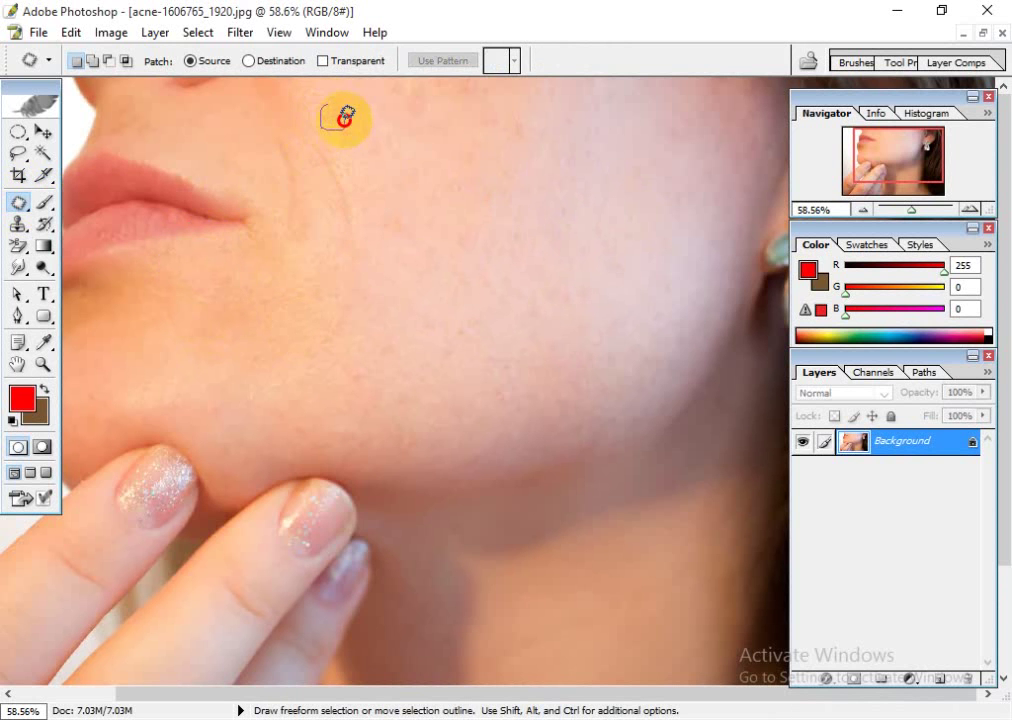
drag(344, 119, 332, 115)
click(408, 165)
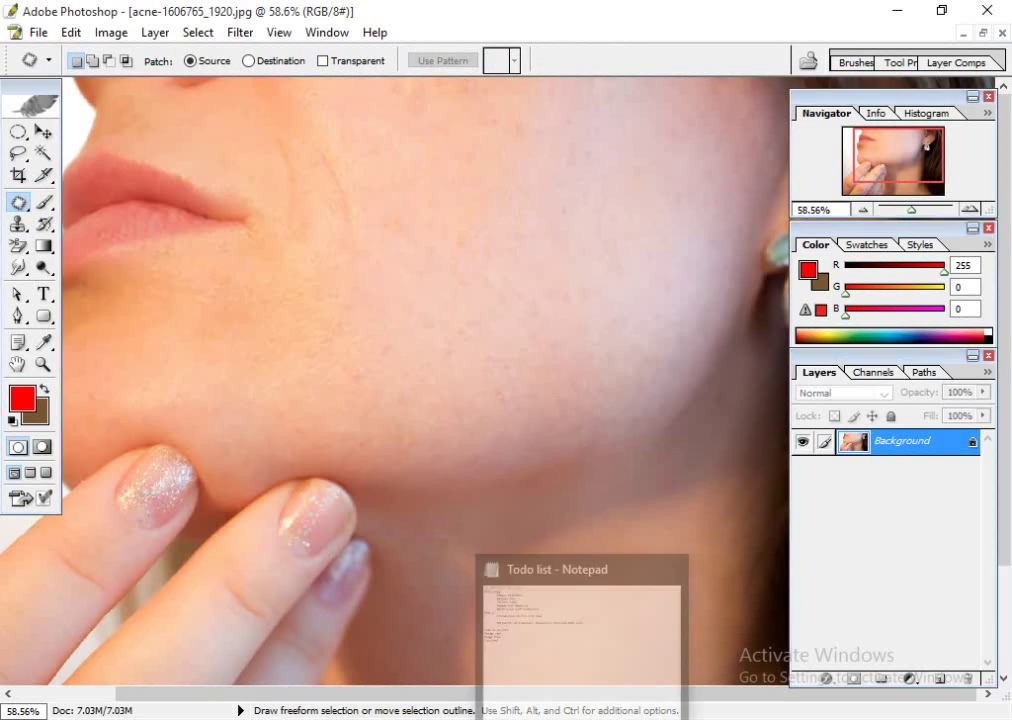
- Switch to the Notepad to-do list, highlight the "Smothen face" item, and return to Photoshop
click(578, 716)
drag(70, 90, 166, 92)
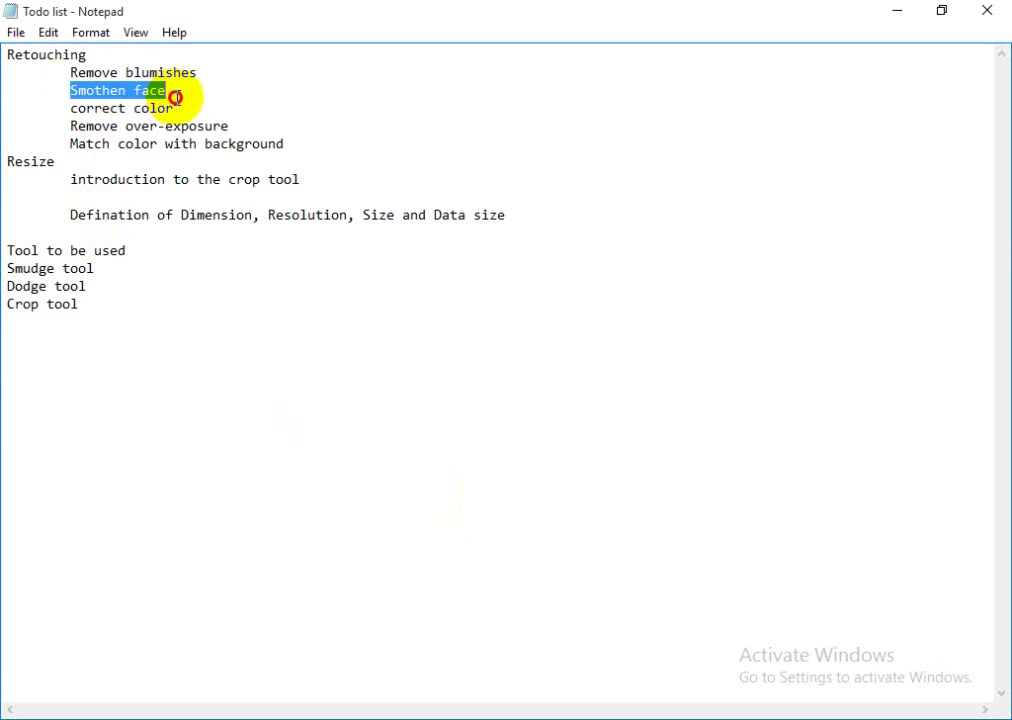
click(530, 716)
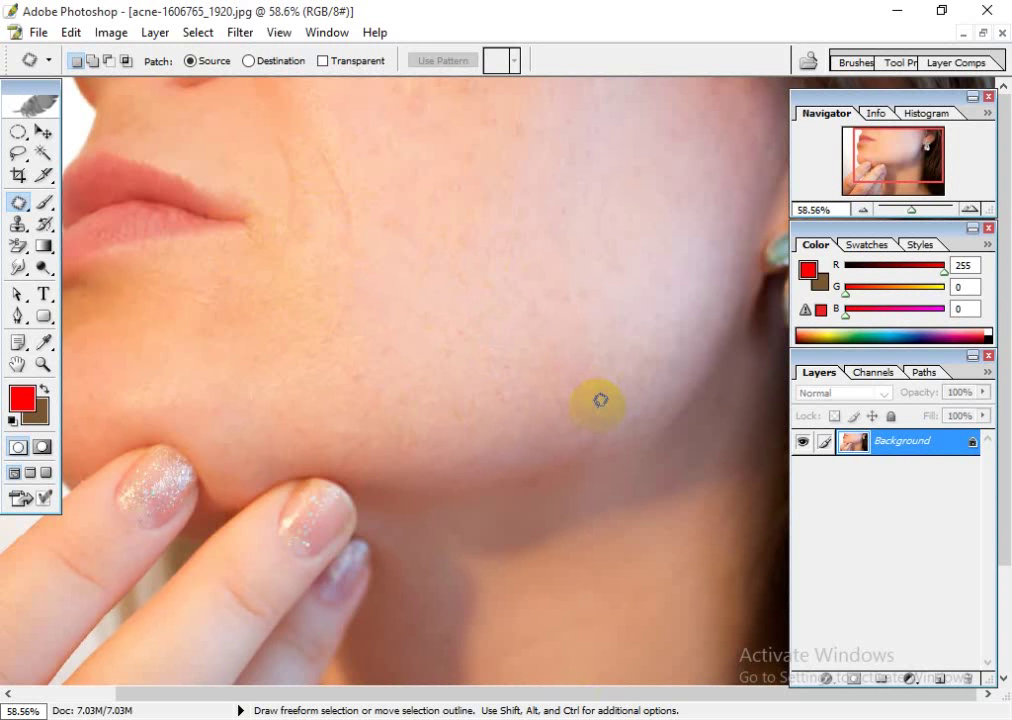
- Duplicate the Background layer
key(ctrl+minus)
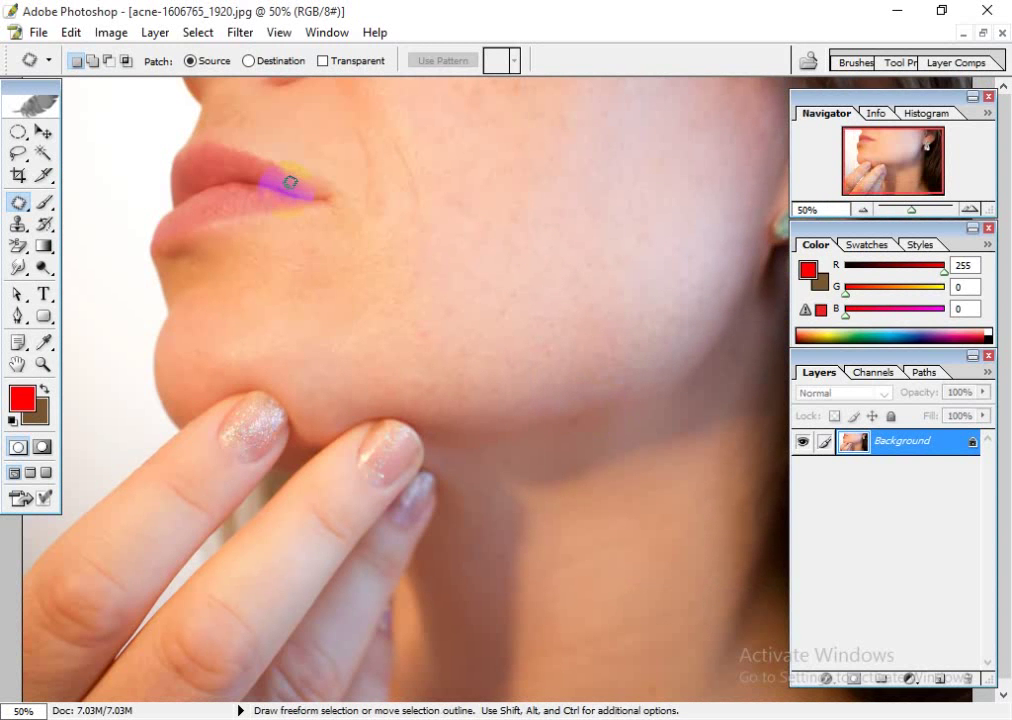
click(240, 32)
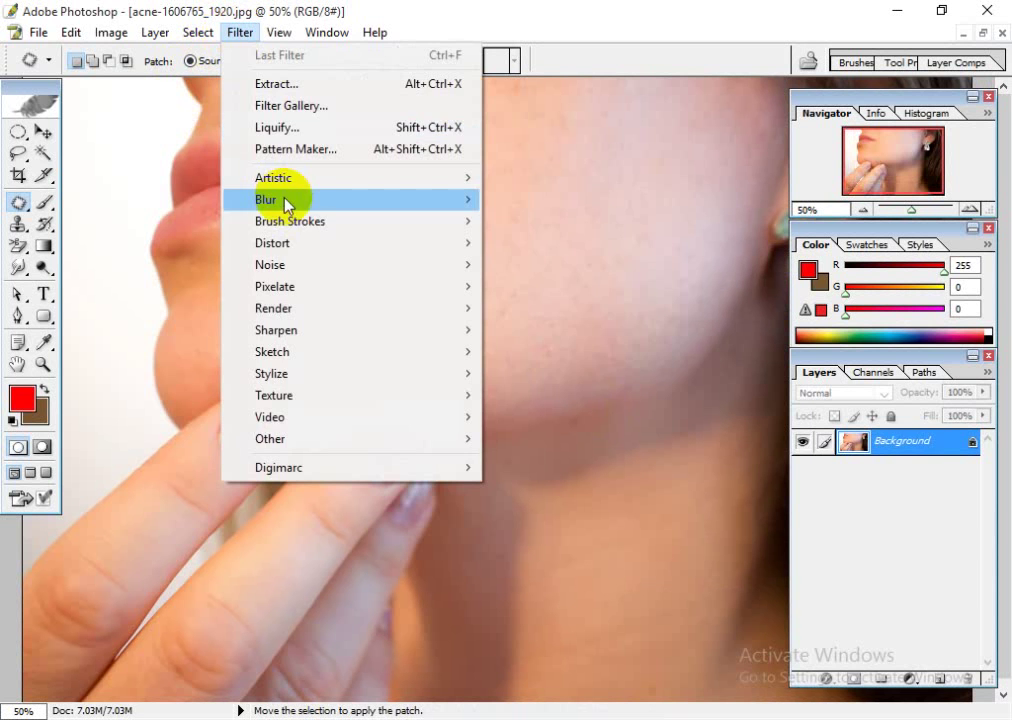
mouse_move(285, 200)
click(919, 458)
drag(919, 458, 940, 680)
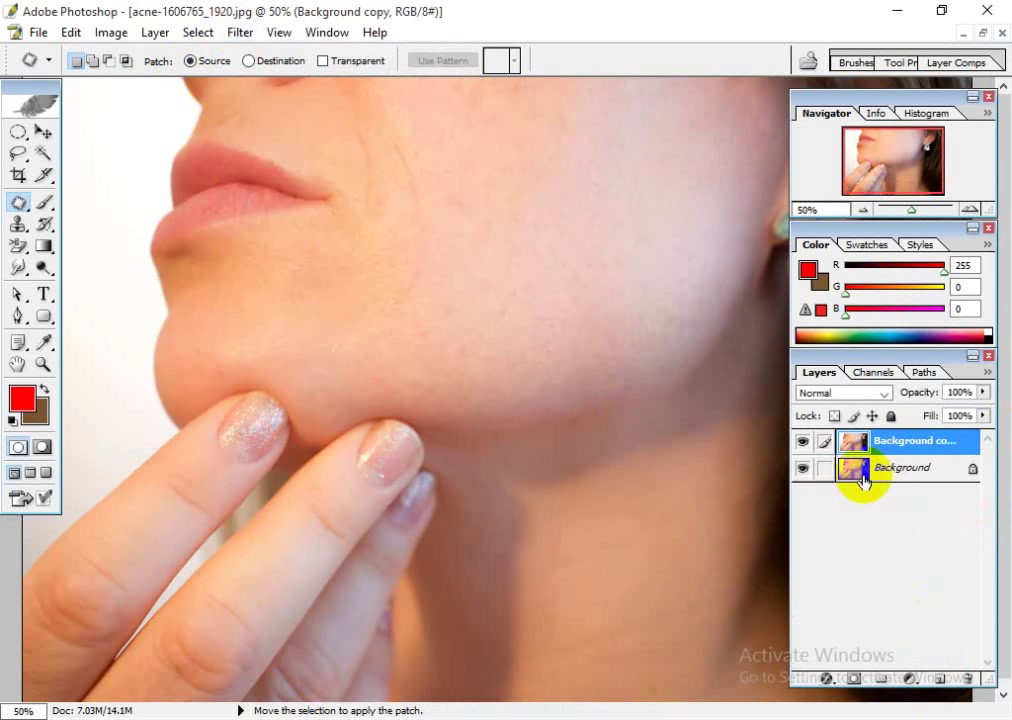
- Apply a Smart Blur to the Background copy layer with radius 3.0, threshold 25.0, Low quality and Normal mode
click(240, 32)
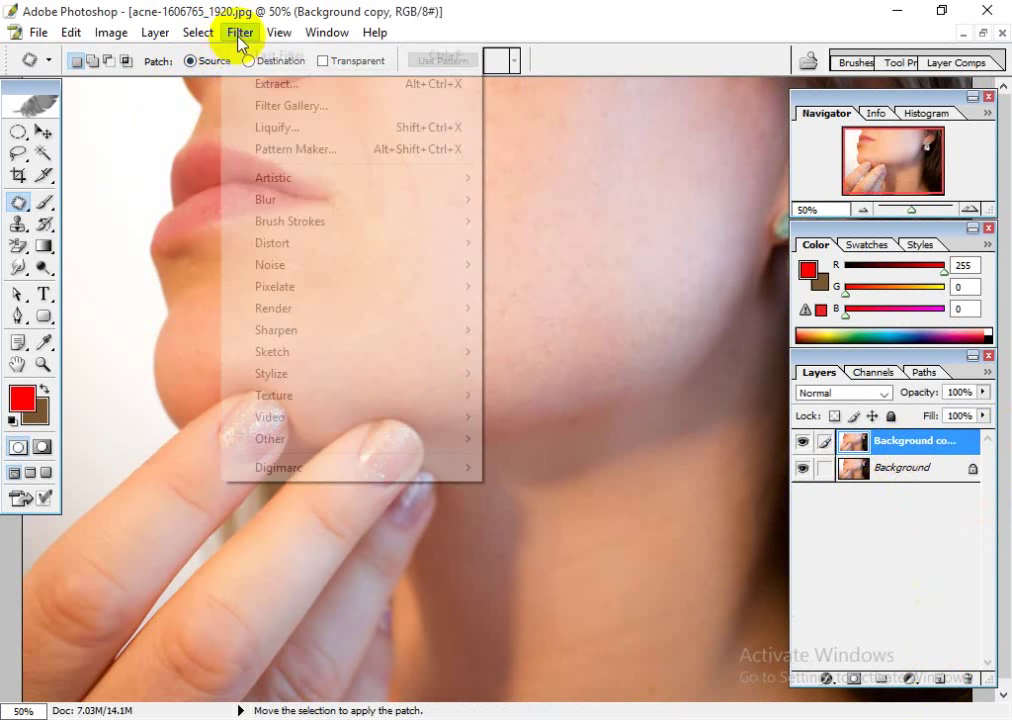
mouse_move(266, 200)
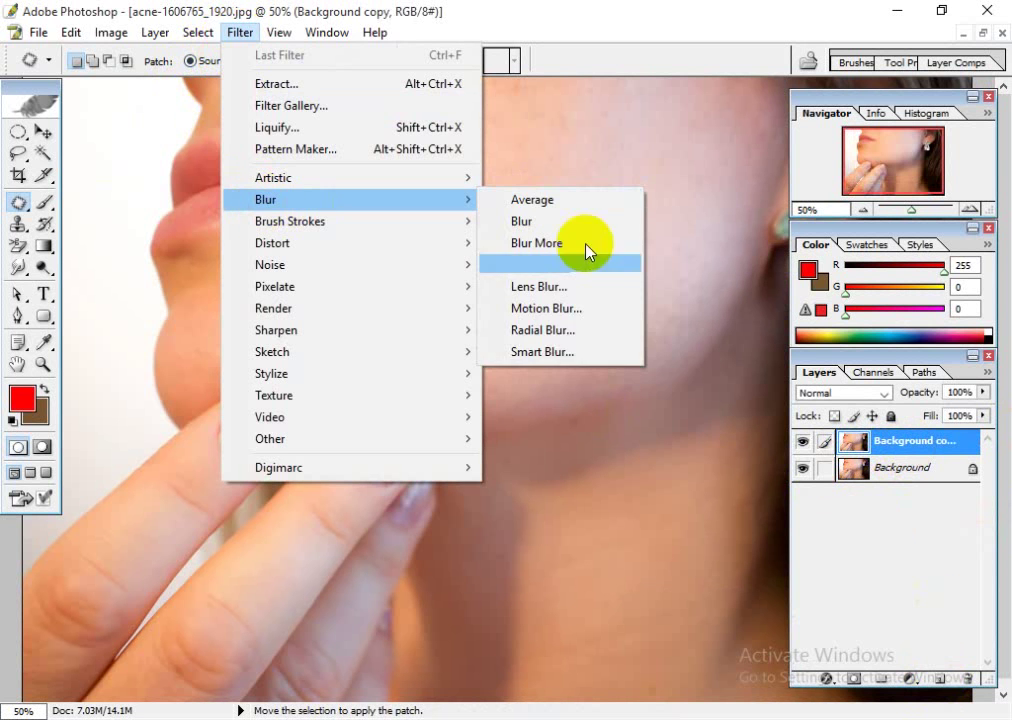
click(540, 358)
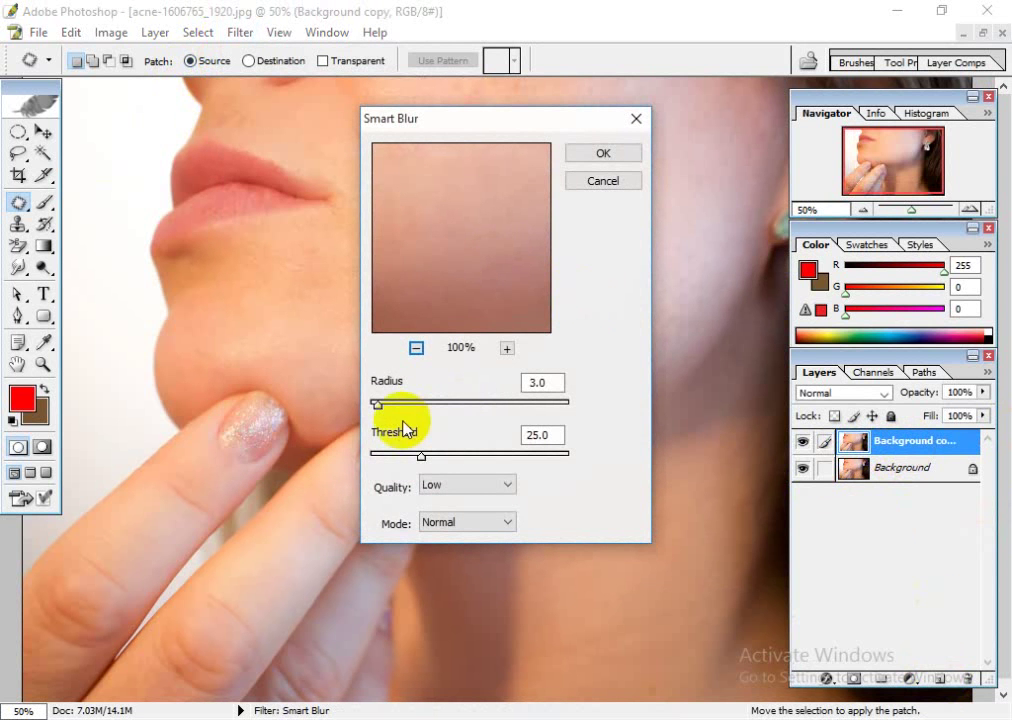
click(586, 160)
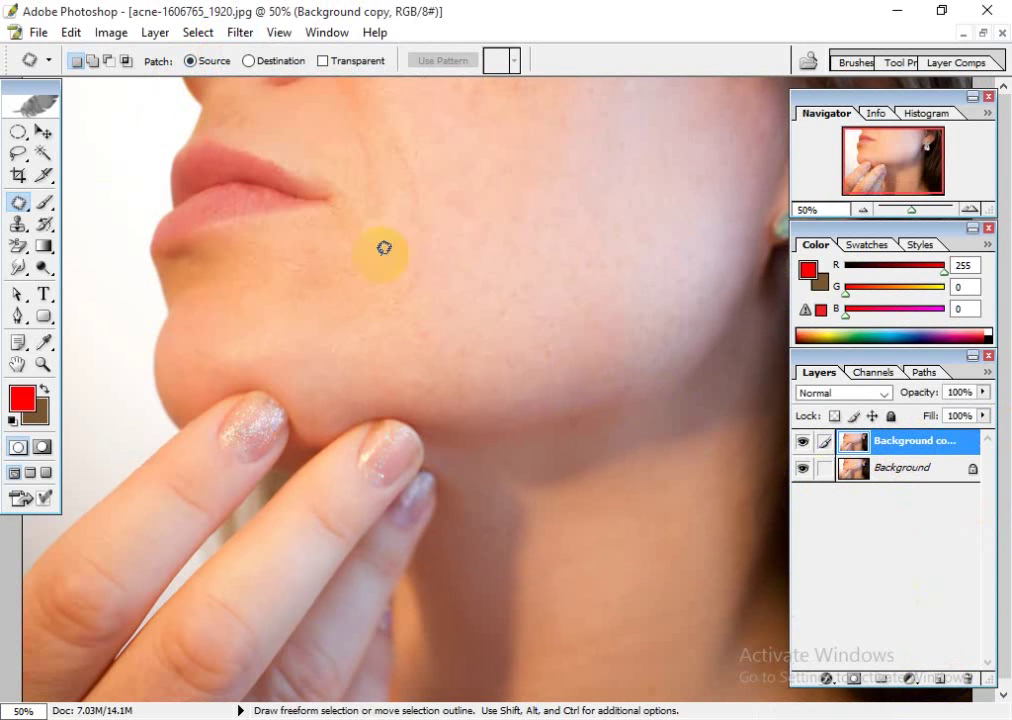
- Hide and show the blurred Background copy layer to compare the skin before and after the blur
click(802, 441)
click(802, 441)
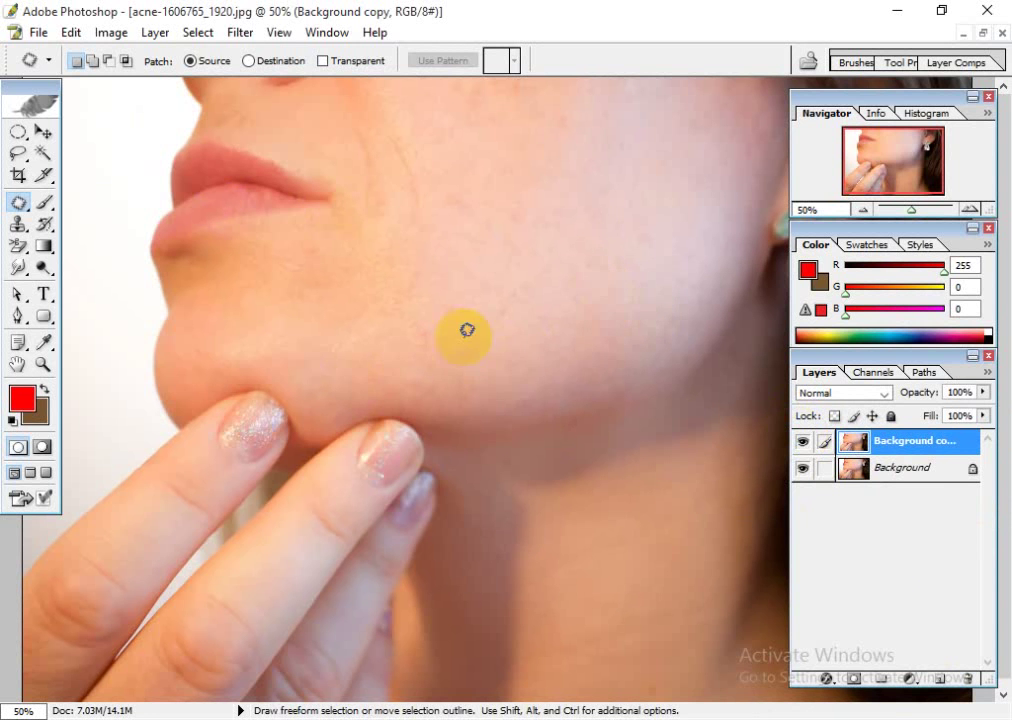
scroll(667, 505, down, 1)
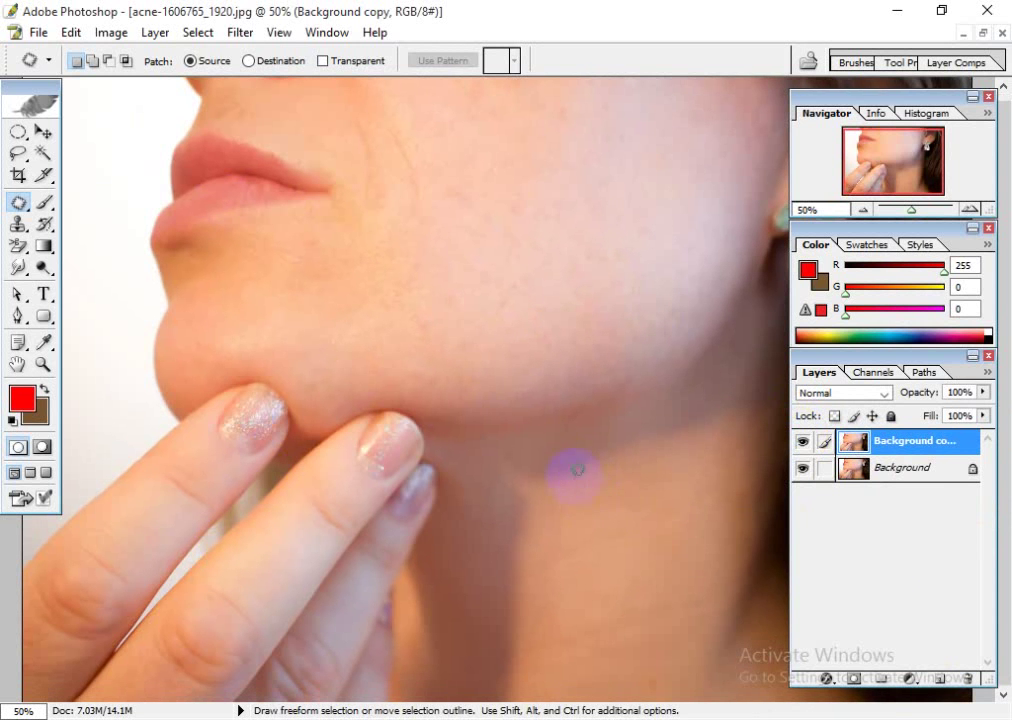
scroll(577, 470, up, 1)
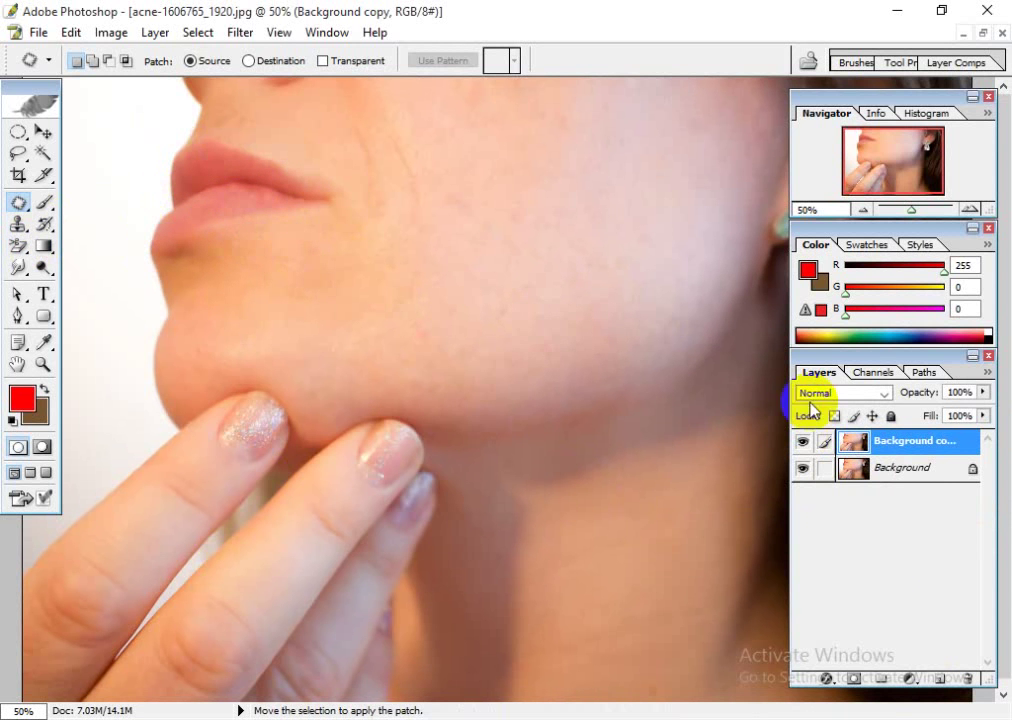
- Add a layer mask to the Background copy layer and set up the Brush tool at size 100
click(853, 683)
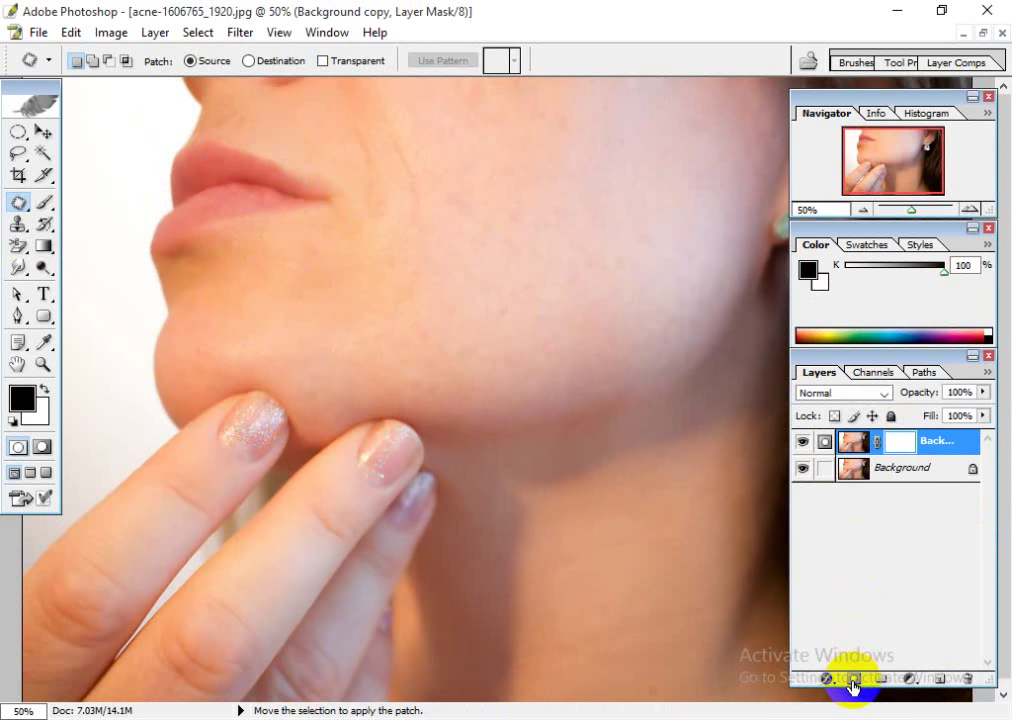
click(45, 203)
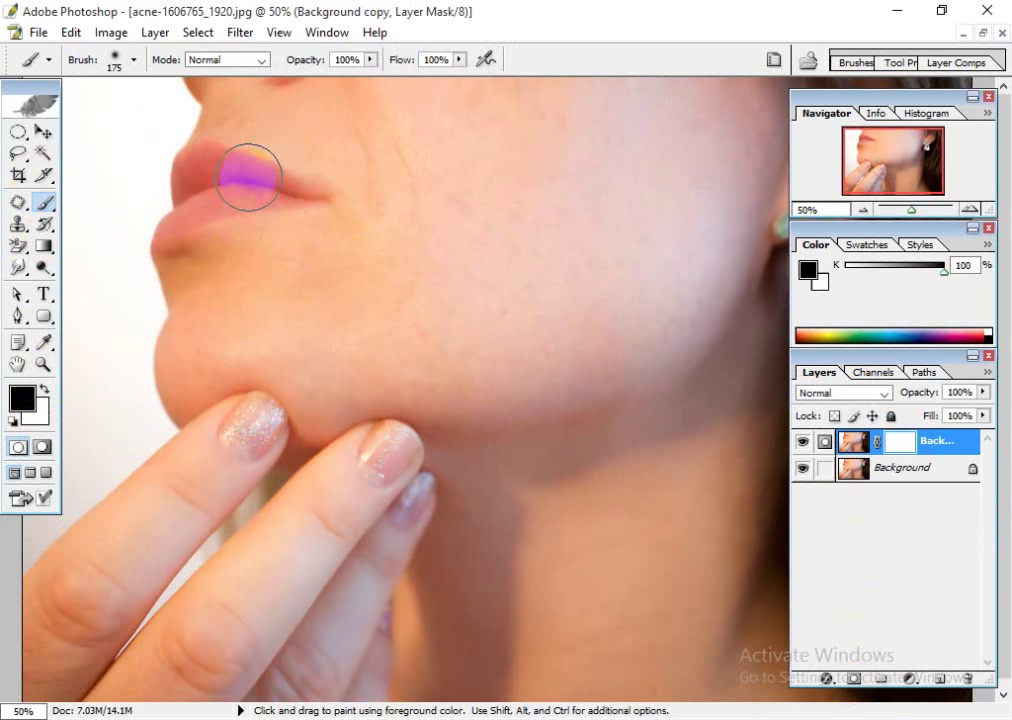
key(bracketleft)
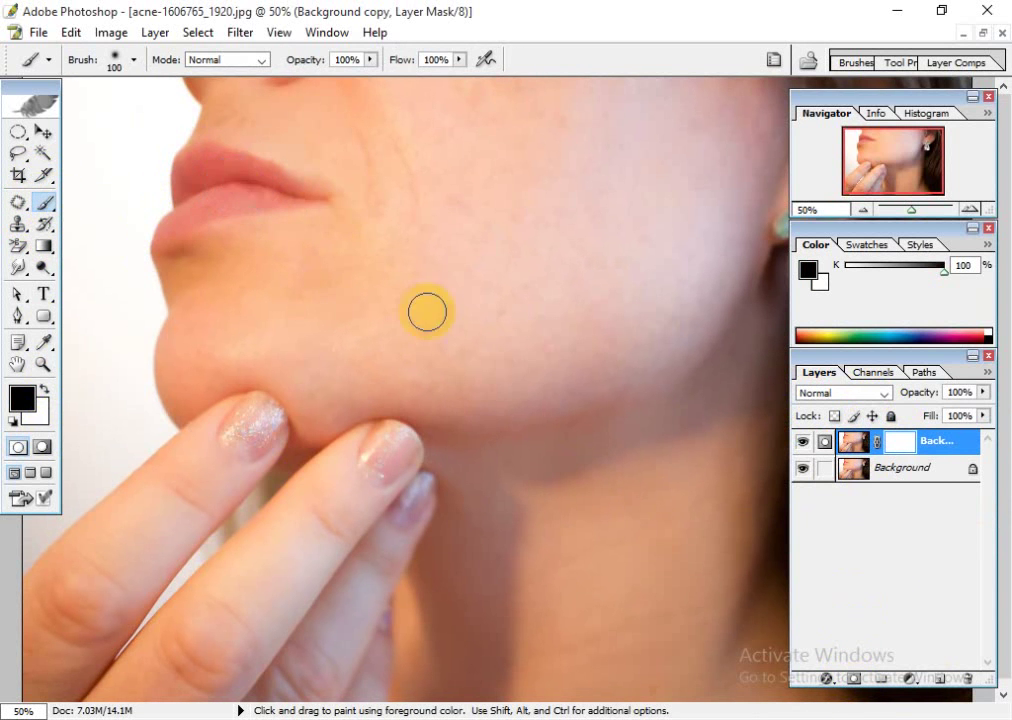
- Try painting over the lips on the layer mask with white and compare by toggling the layer's visibility
click(40, 396)
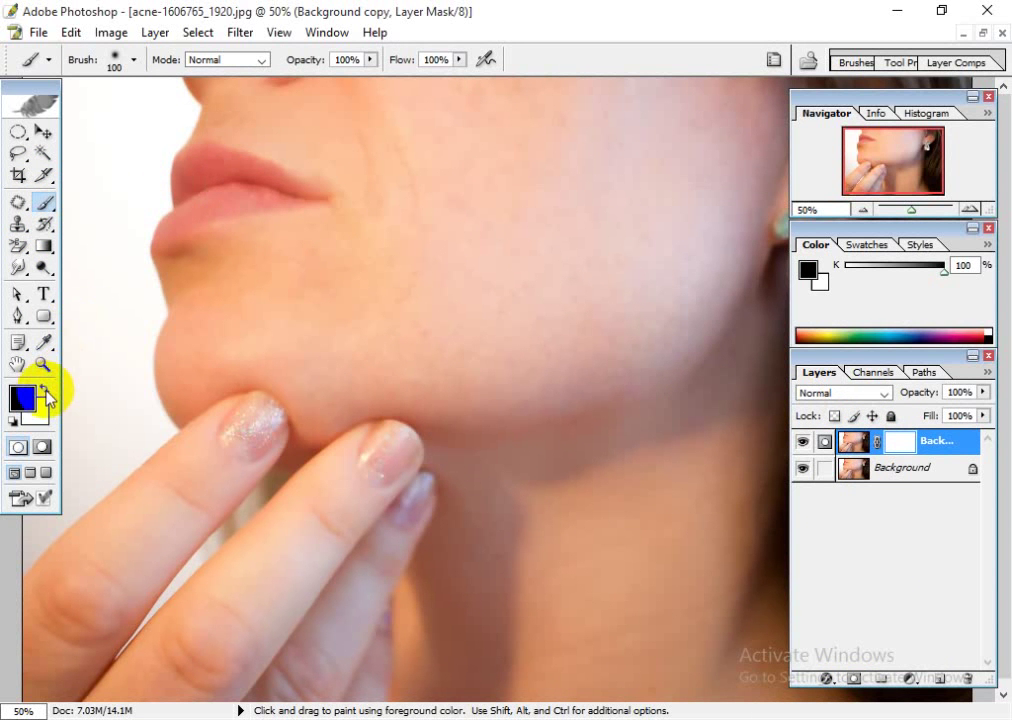
click(44, 390)
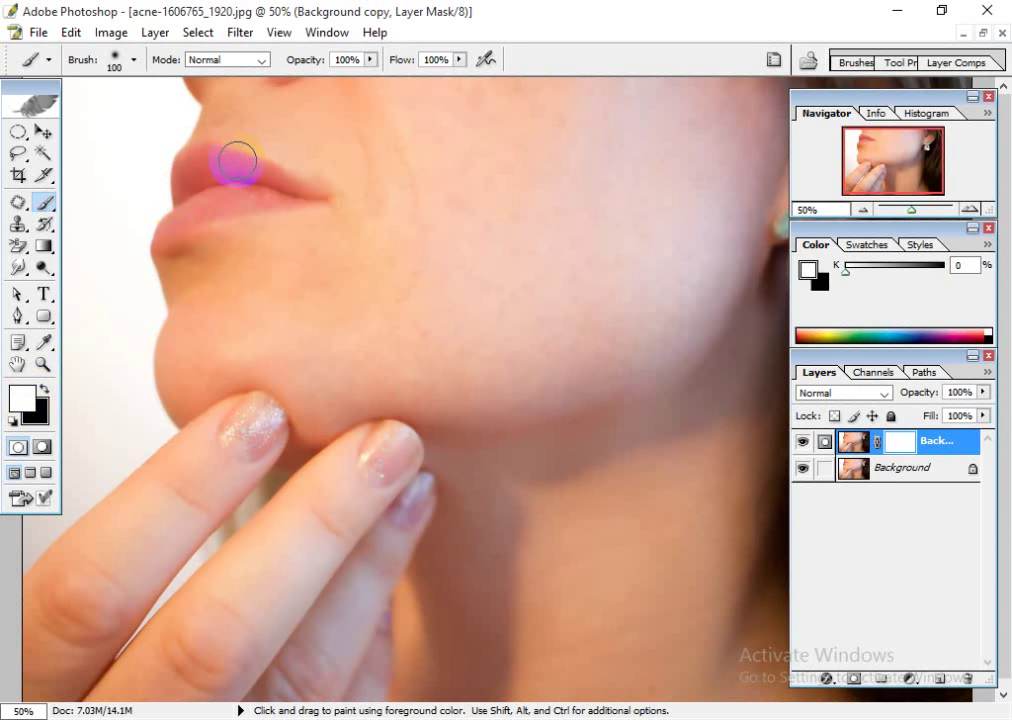
click(188, 177)
mouse_move(199, 170)
mouse_down()
mouse_move(295, 190)
mouse_move(196, 207)
mouse_move(247, 194)
mouse_move(176, 226)
mouse_move(166, 207)
mouse_move(178, 183)
mouse_move(273, 190)
mouse_move(230, 175)
mouse_move(291, 197)
mouse_move(198, 172)
mouse_move(175, 207)
mouse_move(218, 212)
mouse_up()
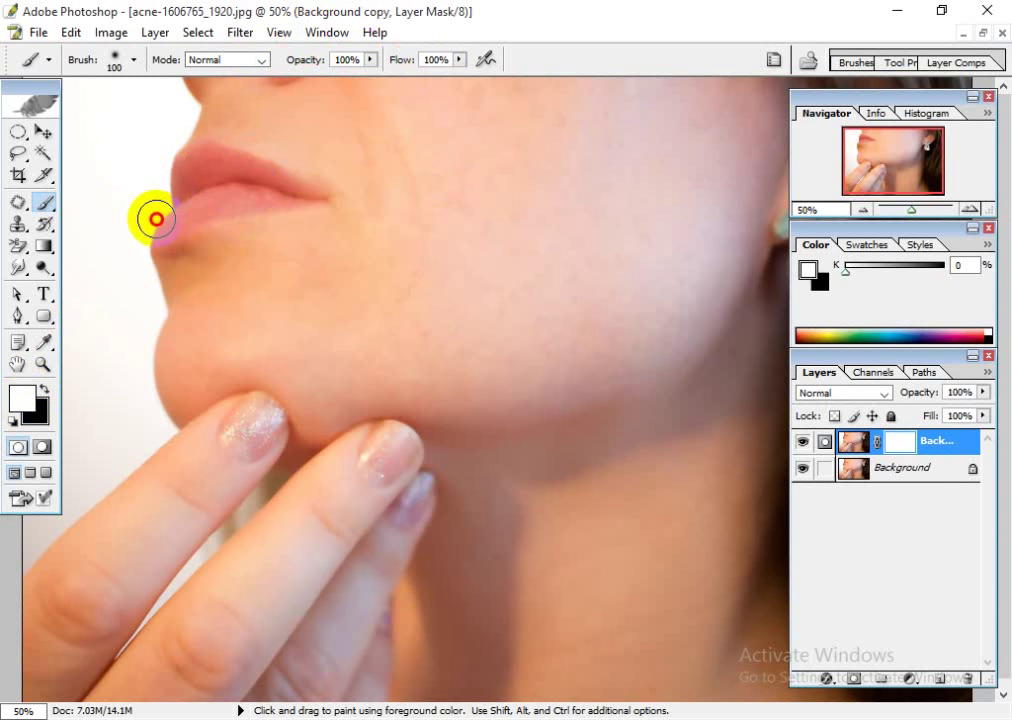
mouse_move(154, 217)
mouse_down()
mouse_move(250, 186)
mouse_move(178, 188)
mouse_move(278, 192)
mouse_move(228, 170)
mouse_up()
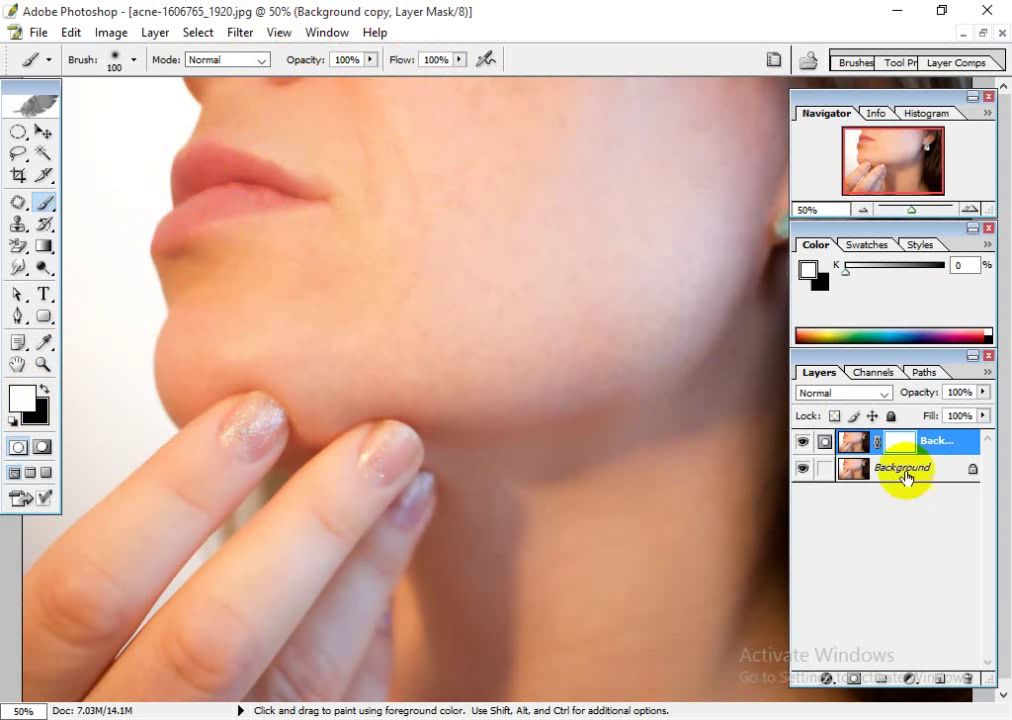
click(803, 442)
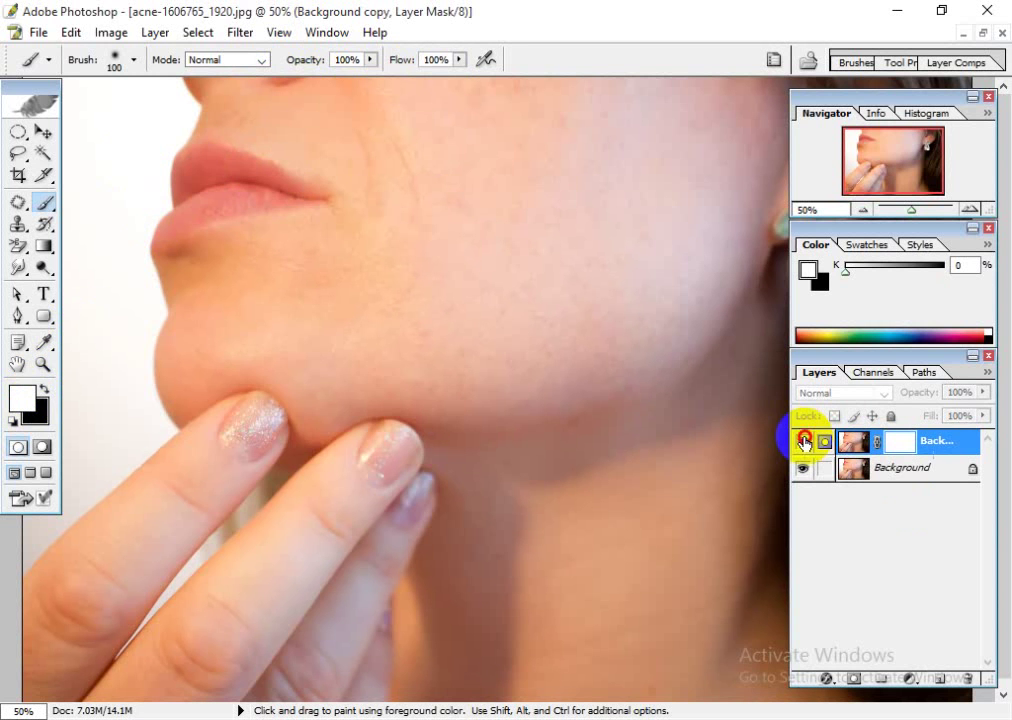
click(803, 442)
- Paint the lips with black on the layer mask to remove the blur there, checking against the hidden layer
click(46, 405)
click(45, 388)
key(d)
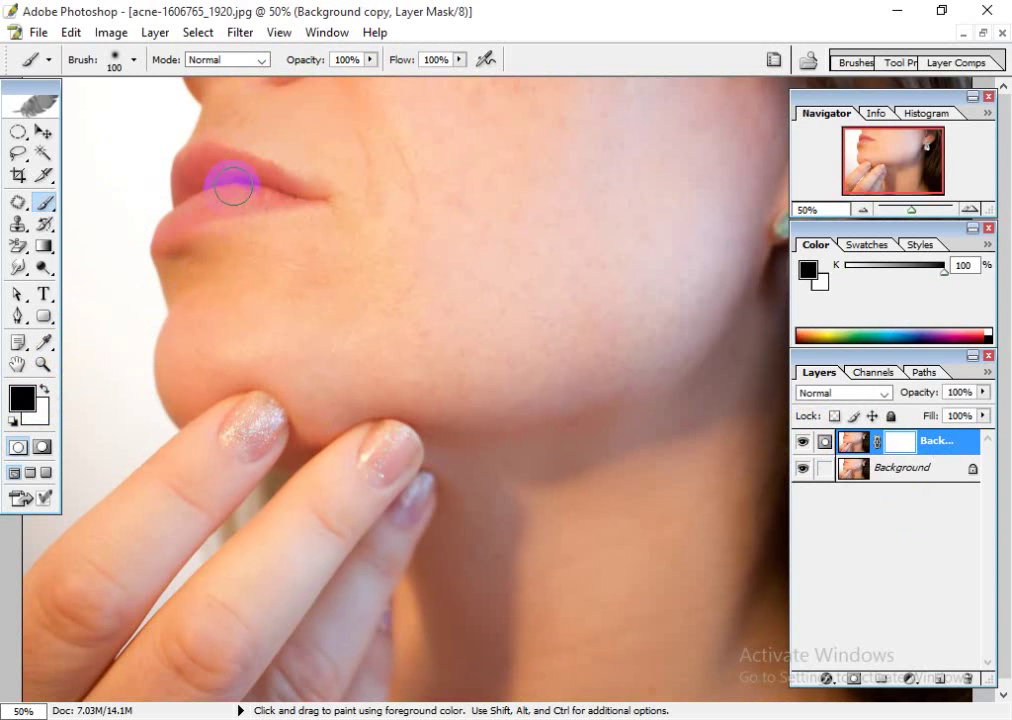
mouse_move(233, 181)
mouse_down()
mouse_move(173, 190)
mouse_move(265, 181)
mouse_move(198, 180)
mouse_move(235, 169)
mouse_move(282, 187)
mouse_move(166, 225)
mouse_move(204, 190)
mouse_move(166, 225)
mouse_move(183, 208)
mouse_move(249, 186)
mouse_move(297, 197)
mouse_move(219, 183)
mouse_move(194, 198)
mouse_move(194, 175)
mouse_move(244, 185)
mouse_move(191, 186)
mouse_move(189, 163)
mouse_move(288, 191)
mouse_move(185, 211)
mouse_move(227, 192)
mouse_move(257, 198)
mouse_move(159, 233)
mouse_move(176, 210)
mouse_move(183, 219)
mouse_move(298, 191)
mouse_move(208, 166)
mouse_move(185, 174)
mouse_move(319, 192)
mouse_up()
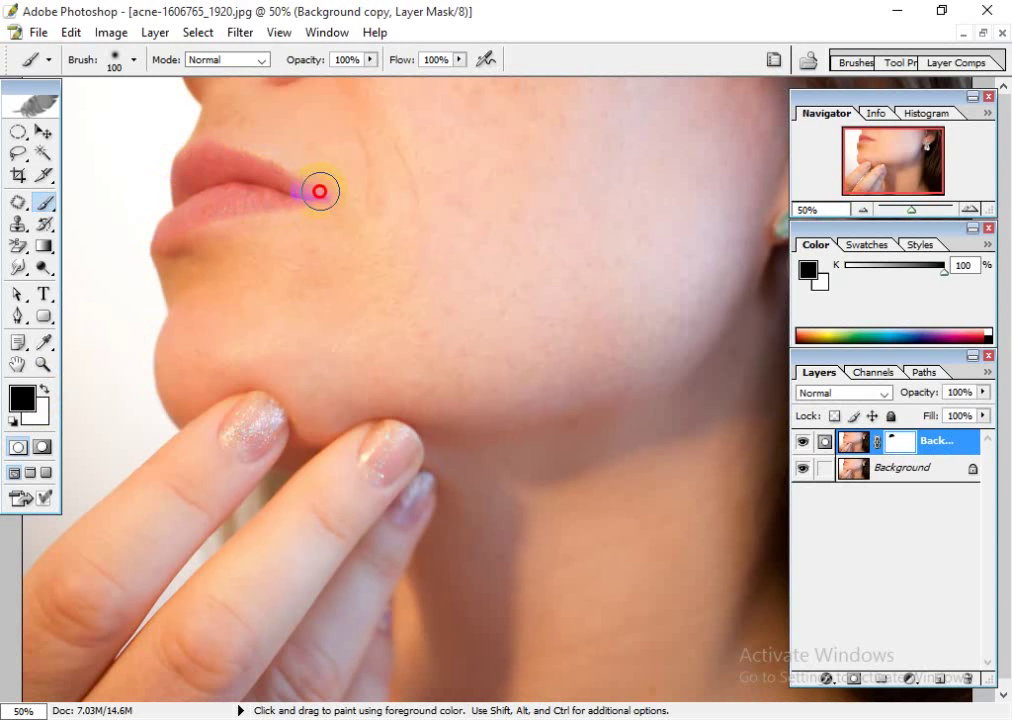
click(803, 443)
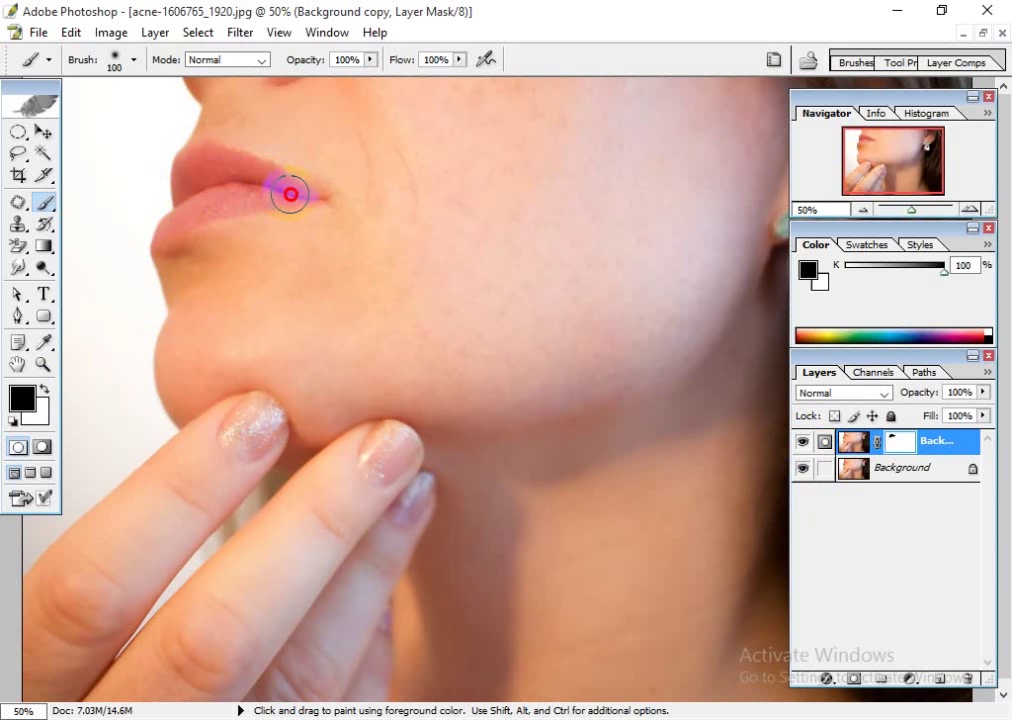
mouse_move(290, 194)
mouse_down()
mouse_move(172, 204)
mouse_move(253, 199)
mouse_move(230, 190)
mouse_move(310, 195)
mouse_move(178, 169)
mouse_move(287, 197)
mouse_move(170, 228)
mouse_up()
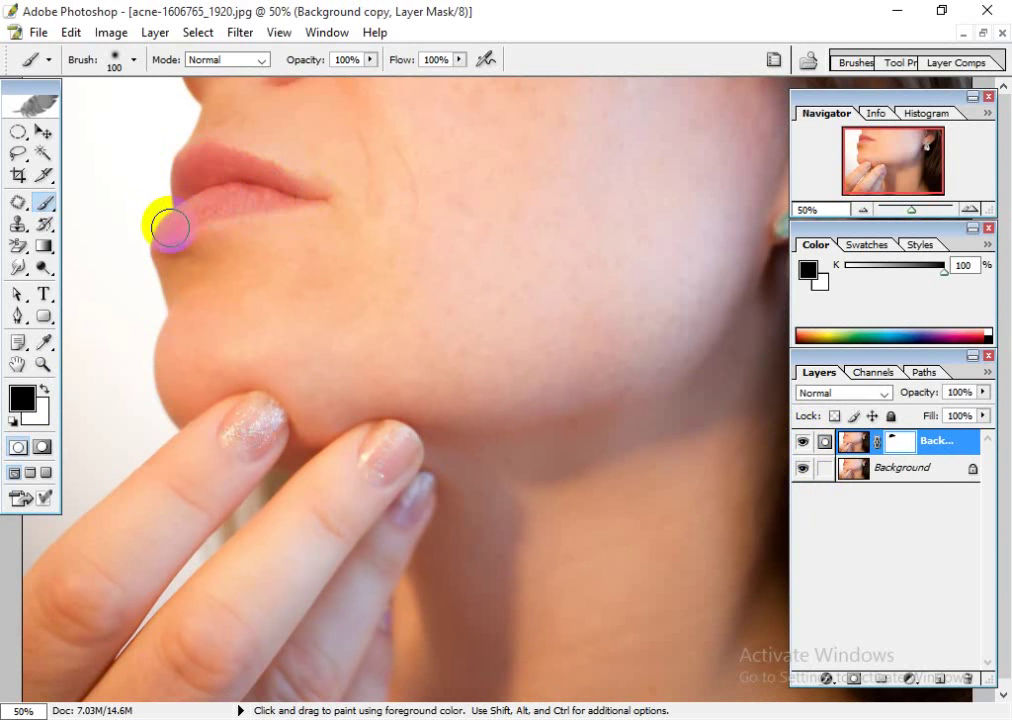
click(803, 444)
click(803, 444)
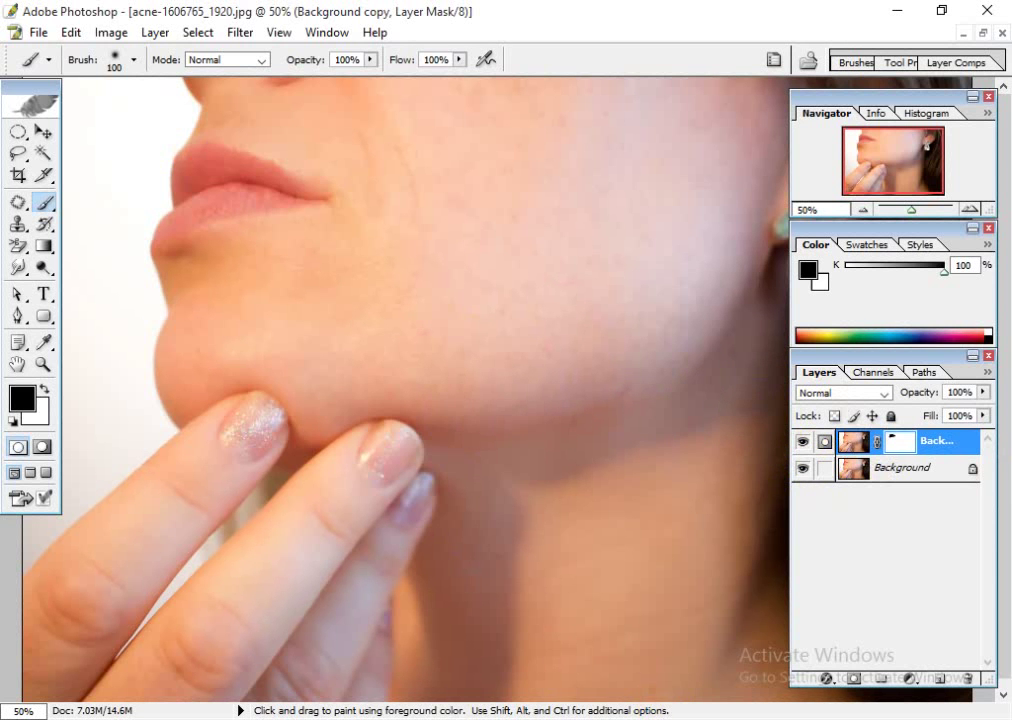
- Check the next item in the Notepad to-do list, return to Photoshop and duplicate the masked Background copy layer
key(alt+Tab)
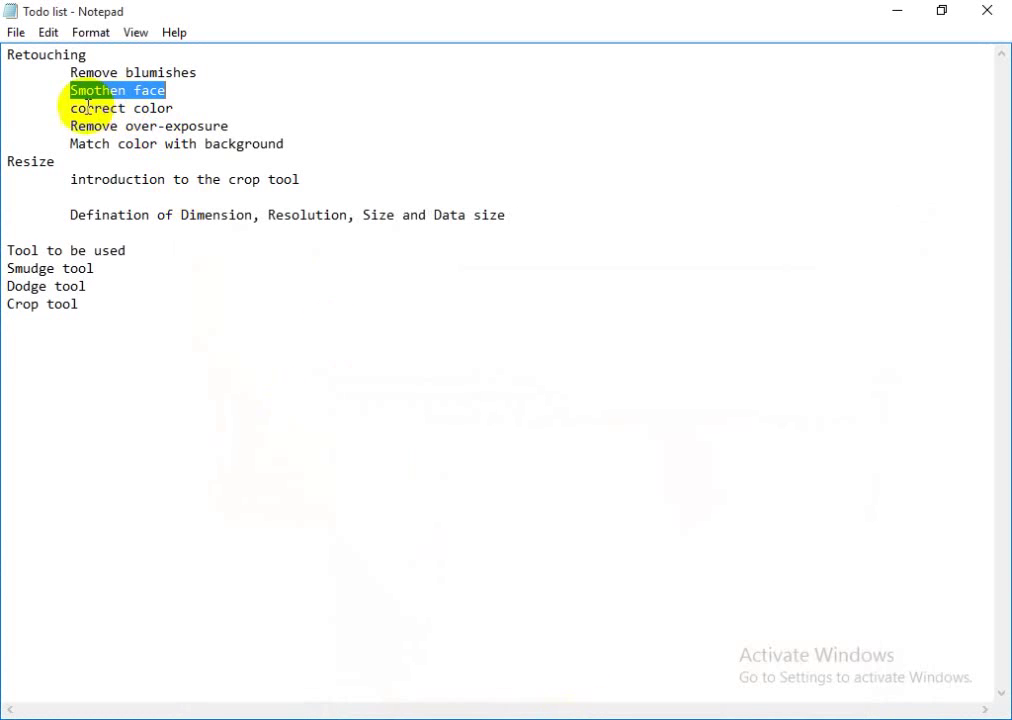
key(alt+Tab)
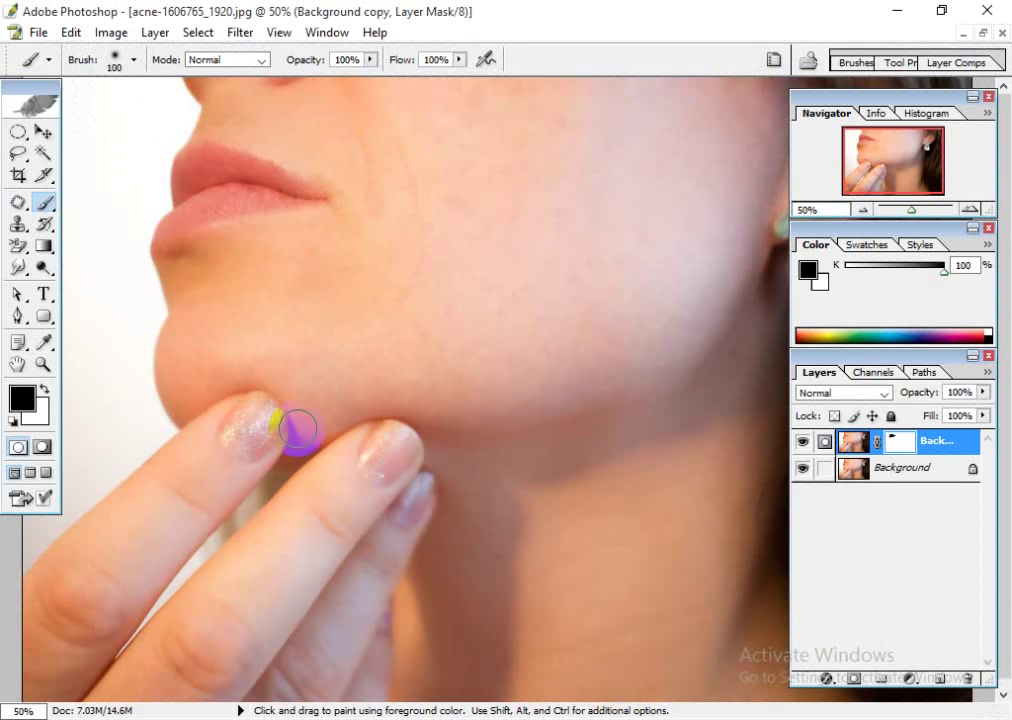
click(520, 271)
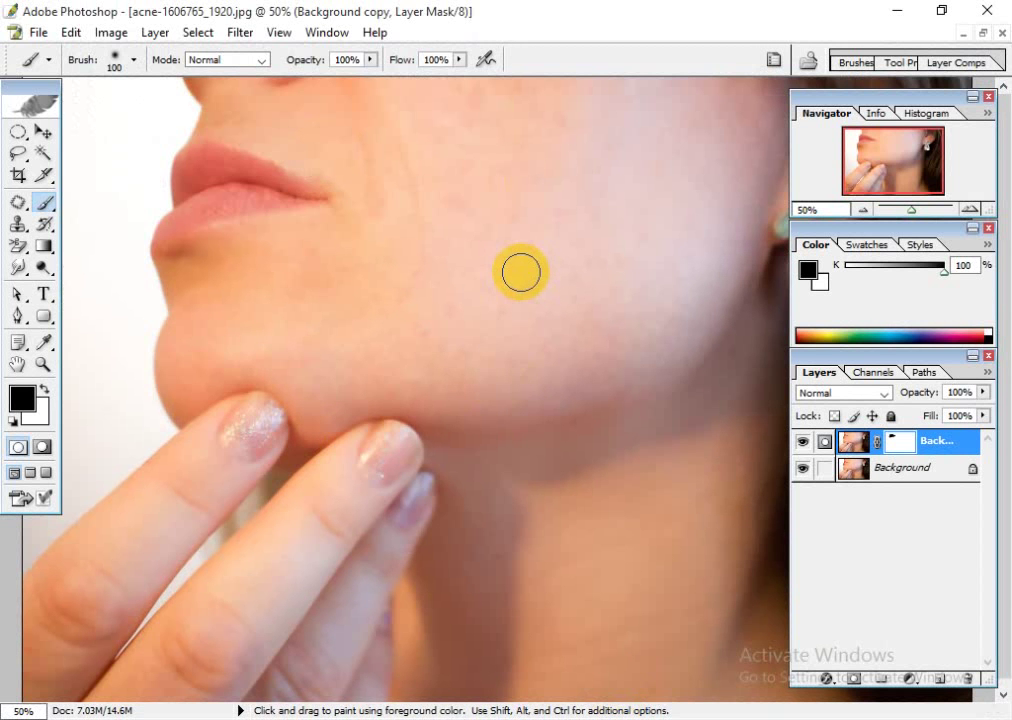
click(42, 131)
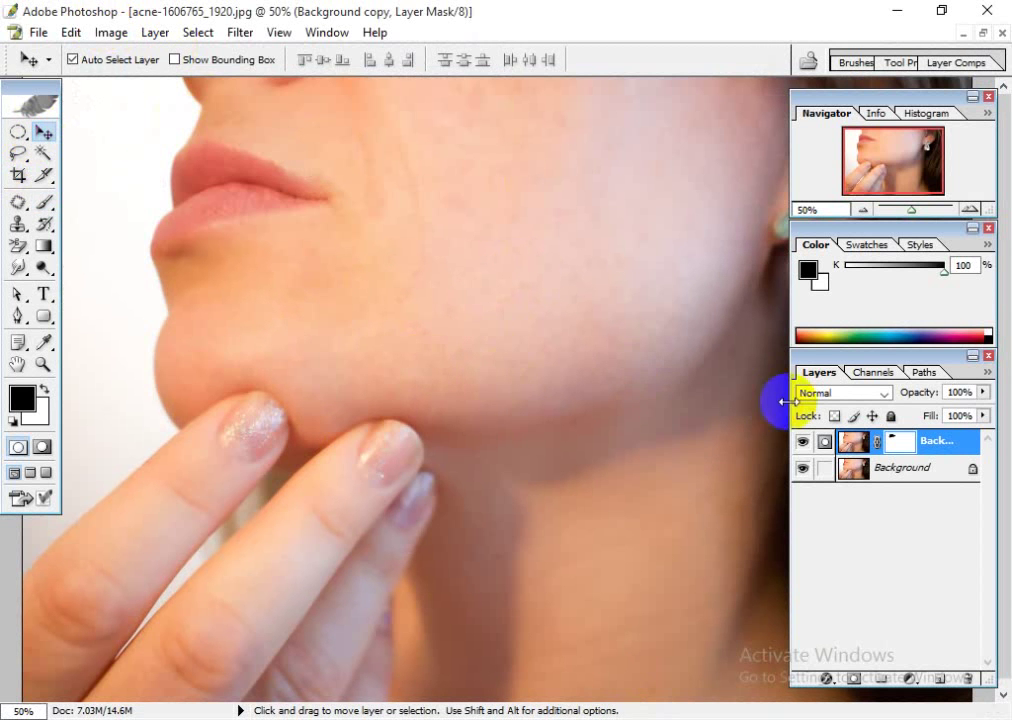
drag(950, 440, 944, 675)
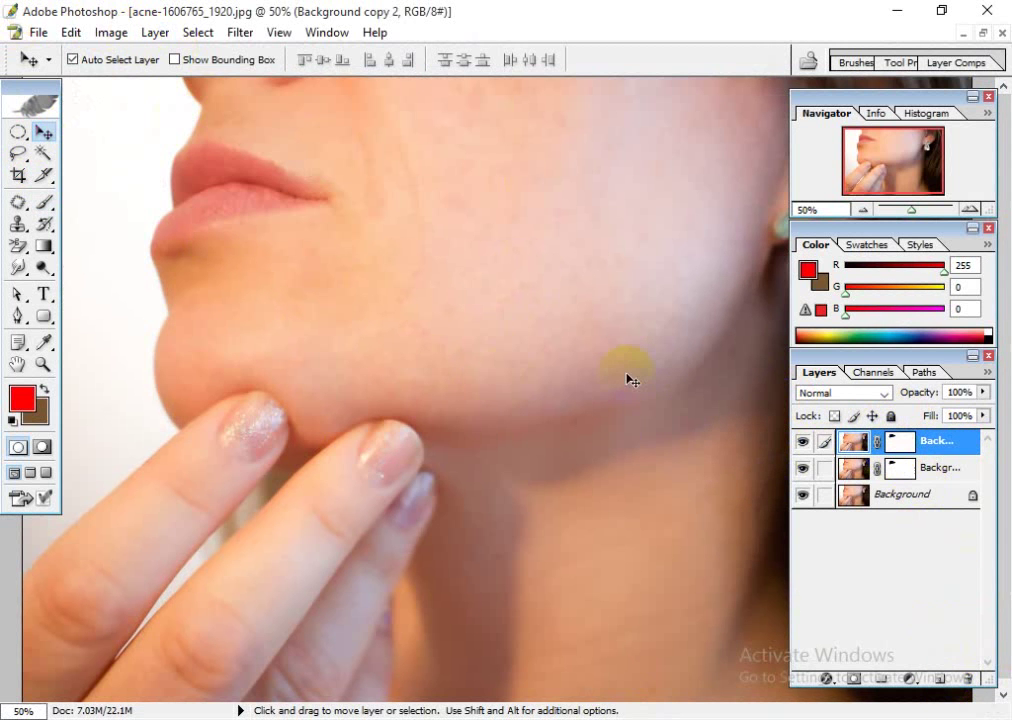
click(110, 32)
click(184, 84)
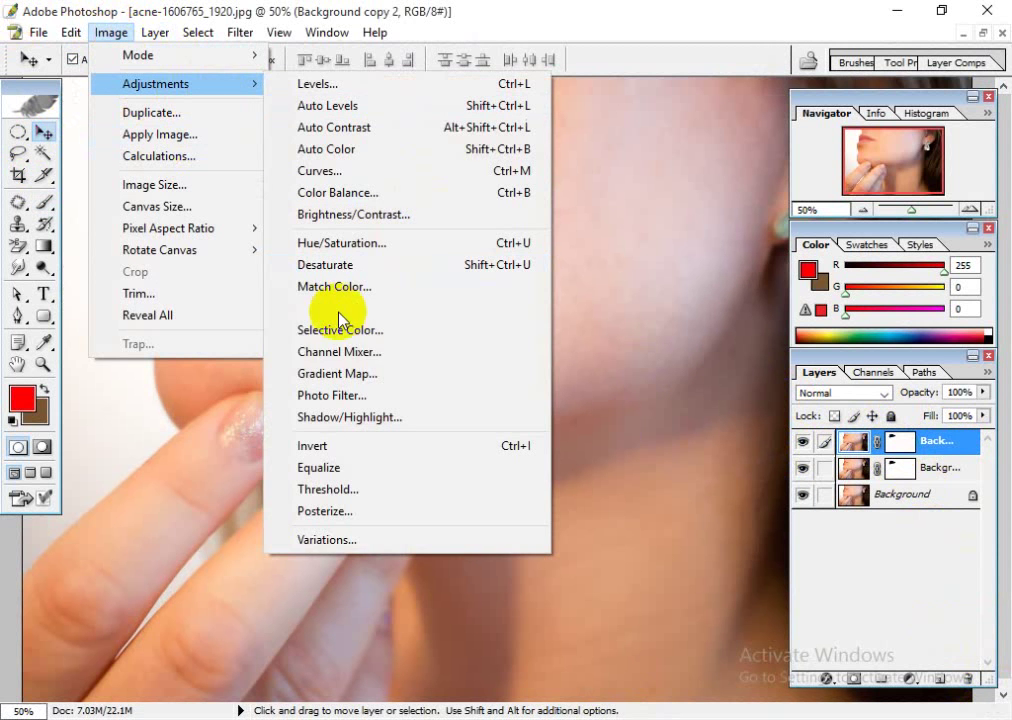
click(386, 290)
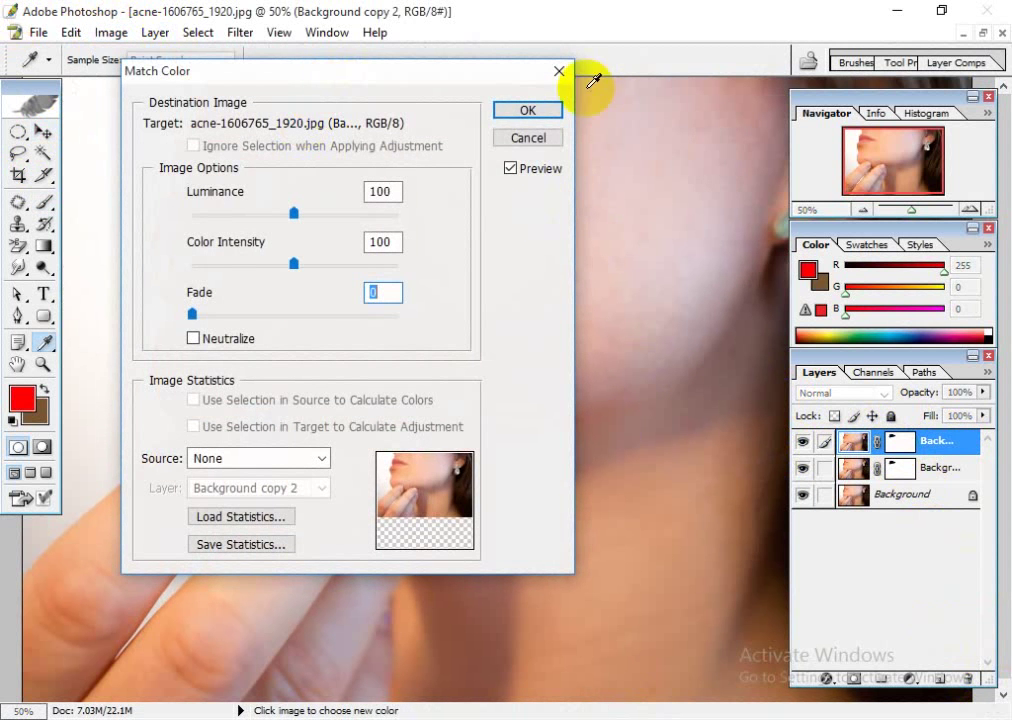
click(559, 72)
click(111, 33)
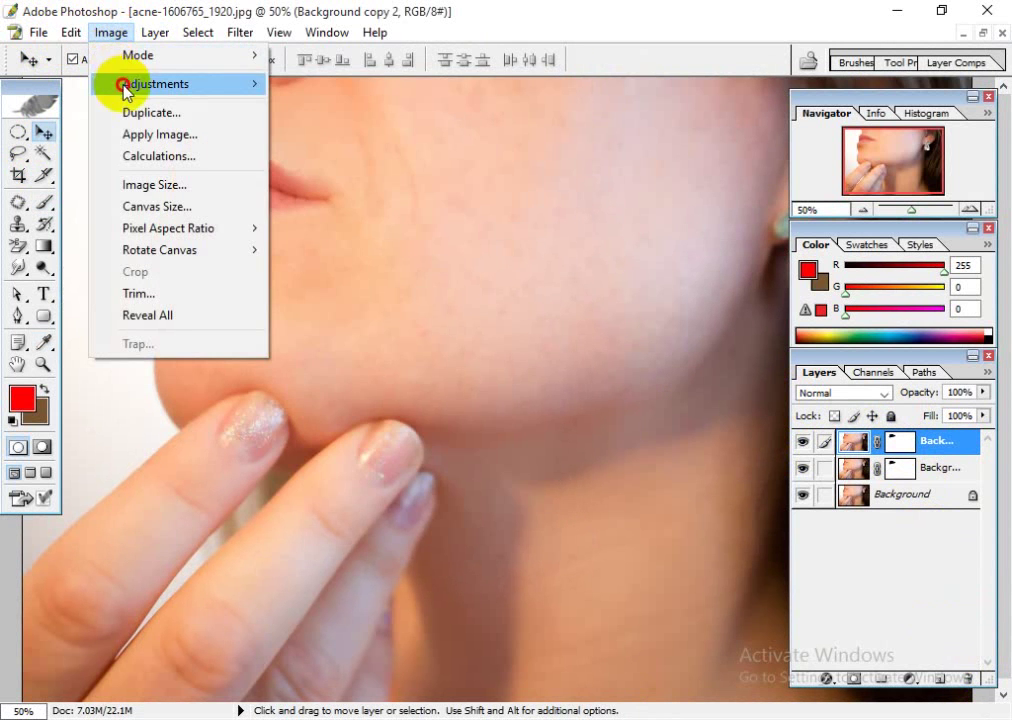
mouse_move(113, 84)
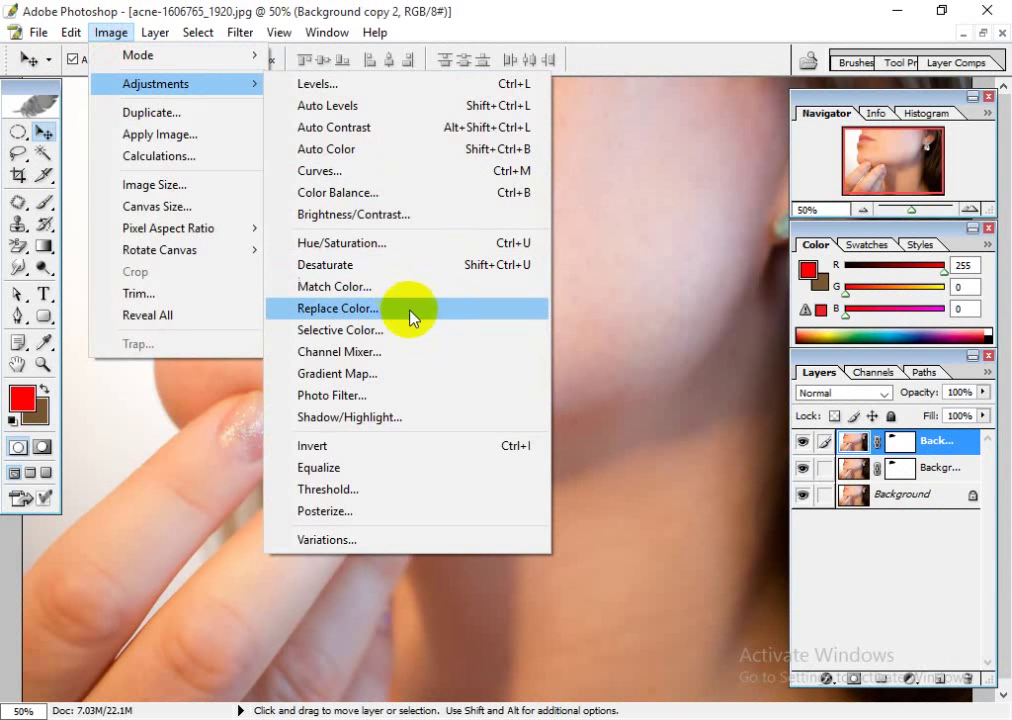
click(412, 310)
click(656, 124)
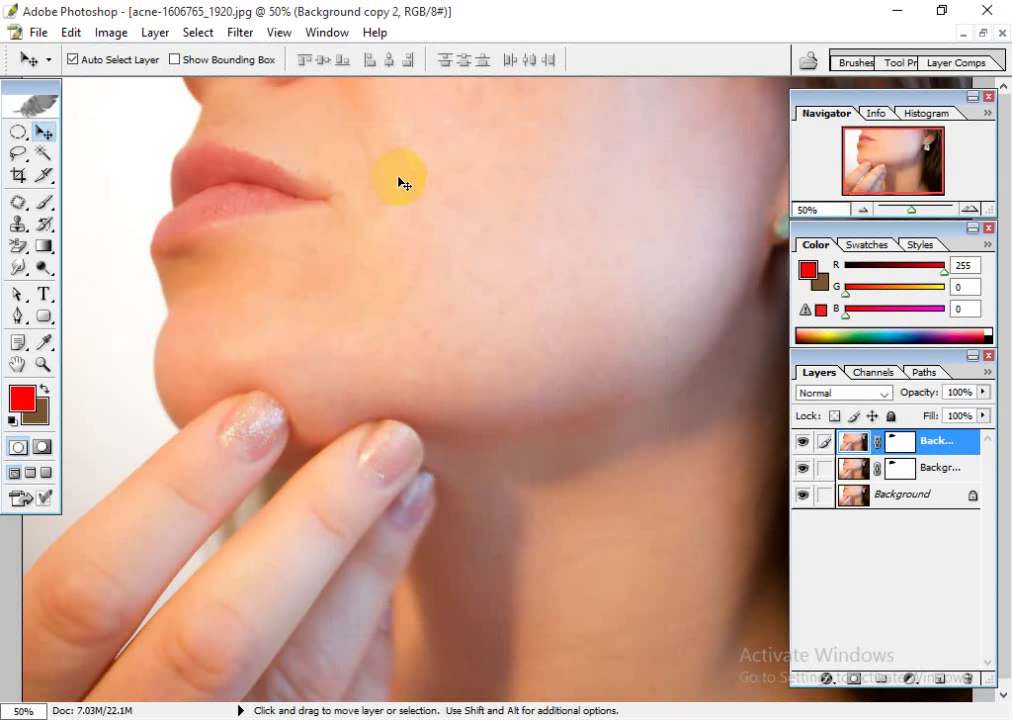
key(ctrl+n)
key(Escape)
- Open Color Balance for the top layer and set the midtone color levels to -41, 0 and +14
key(ctrl+b)
drag(797, 12, 588, 288)
drag(537, 377, 500, 373)
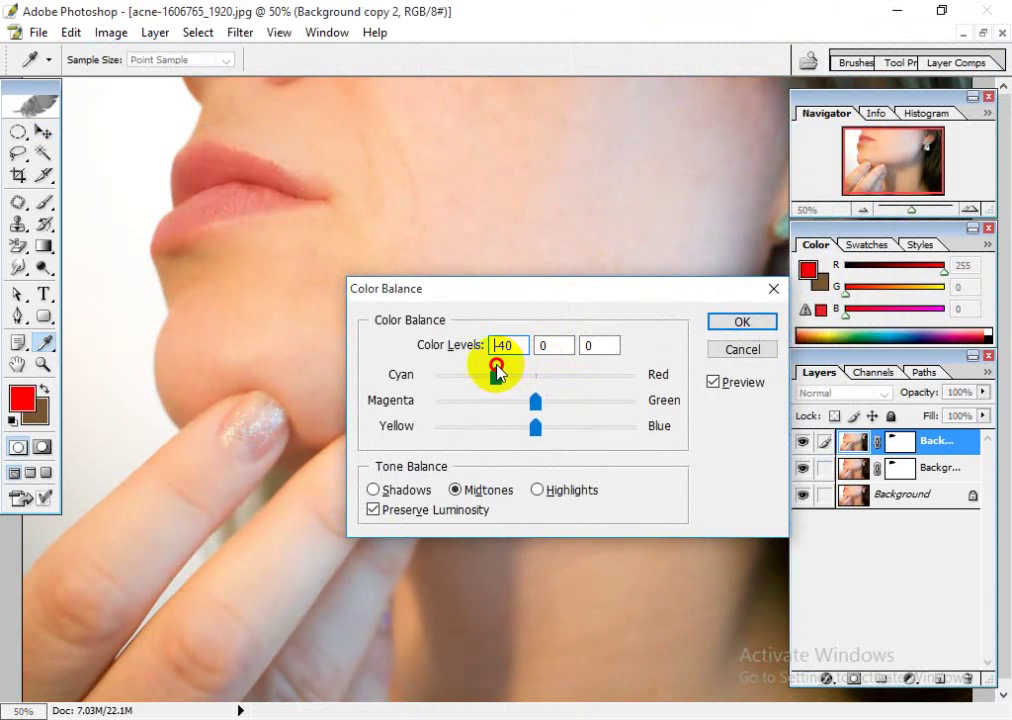
drag(583, 292, 621, 418)
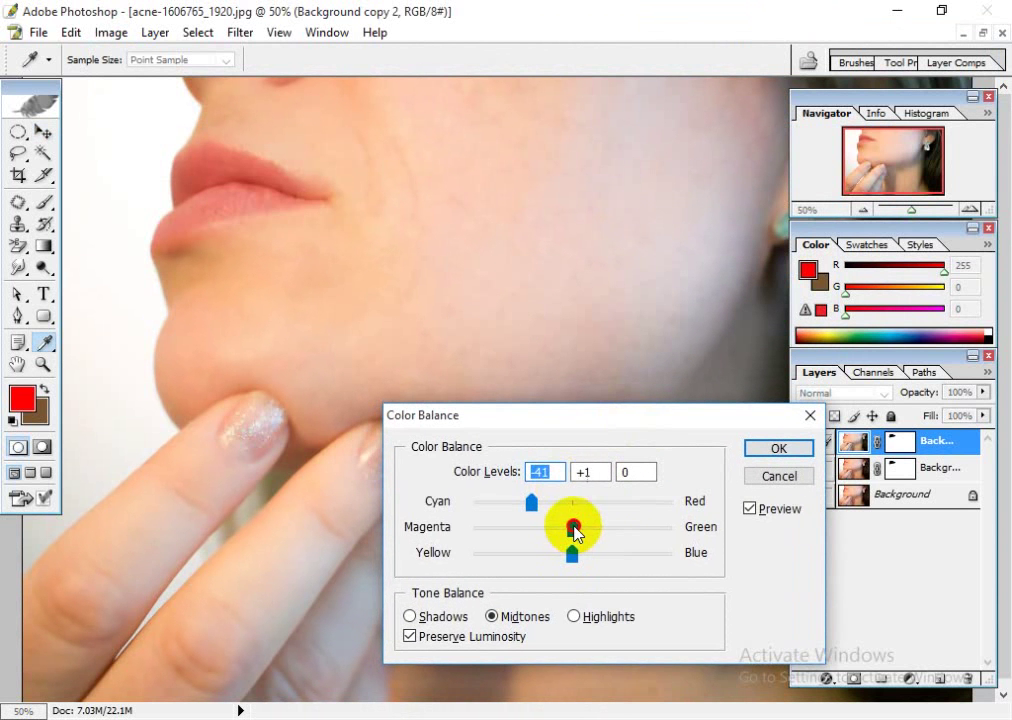
mouse_move(573, 527)
mouse_down()
mouse_move(614, 528)
mouse_move(552, 530)
mouse_move(566, 530)
mouse_up()
double_click(602, 472)
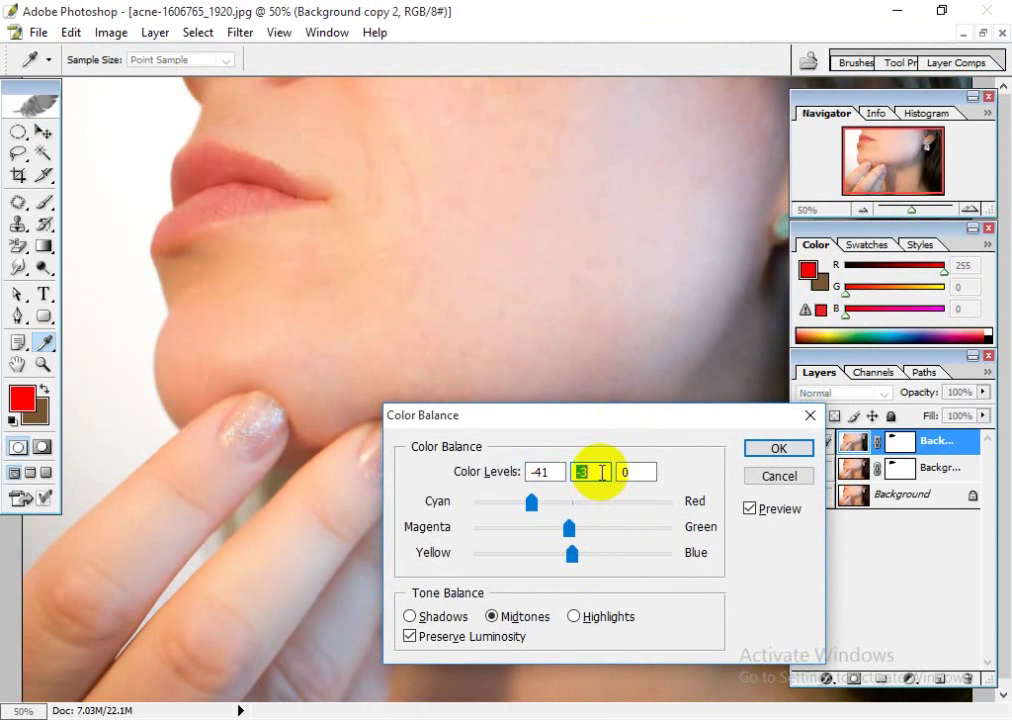
mouse_move(571, 551)
mouse_down()
mouse_move(522, 551)
mouse_move(587, 551)
mouse_up()
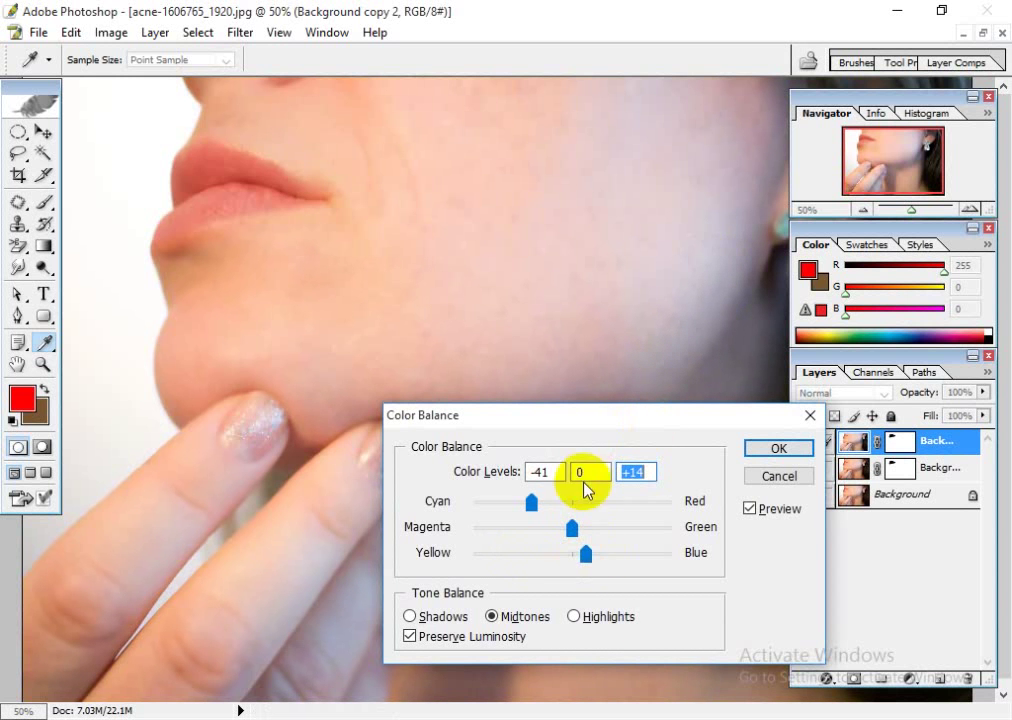
- Set the highlights color levels to 0, +11 and 0 and apply the Color Balance adjustment
click(598, 616)
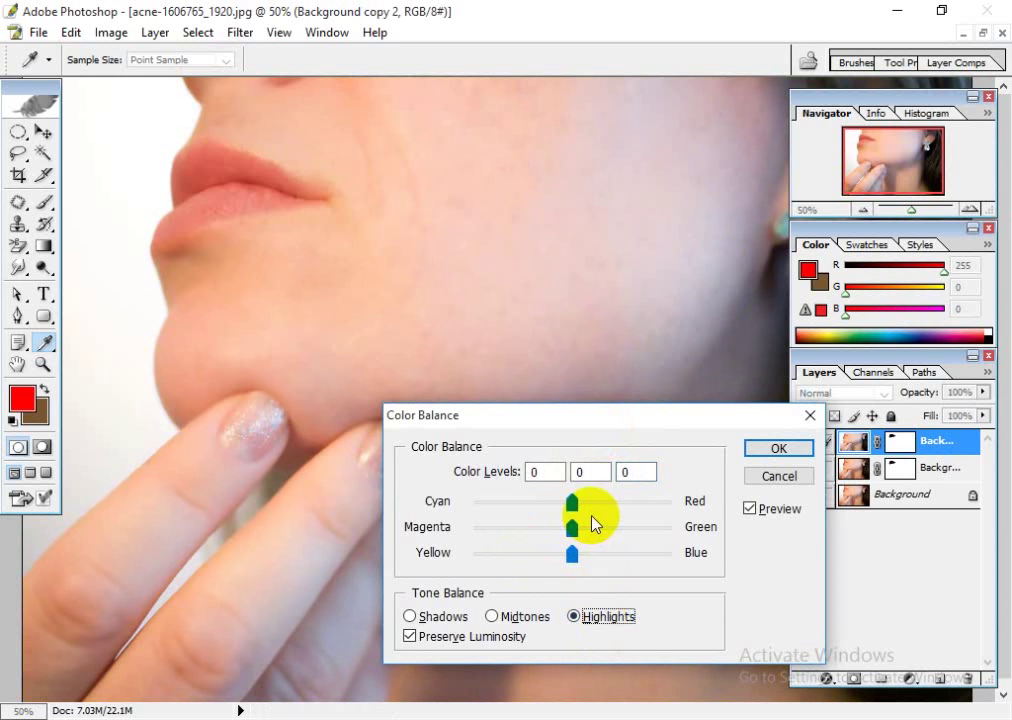
mouse_move(569, 553)
mouse_down()
mouse_move(529, 554)
mouse_move(640, 555)
mouse_move(581, 562)
mouse_move(553, 533)
mouse_move(589, 535)
mouse_move(573, 558)
mouse_up()
mouse_move(572, 501)
mouse_down()
mouse_move(556, 501)
mouse_move(570, 510)
mouse_up()
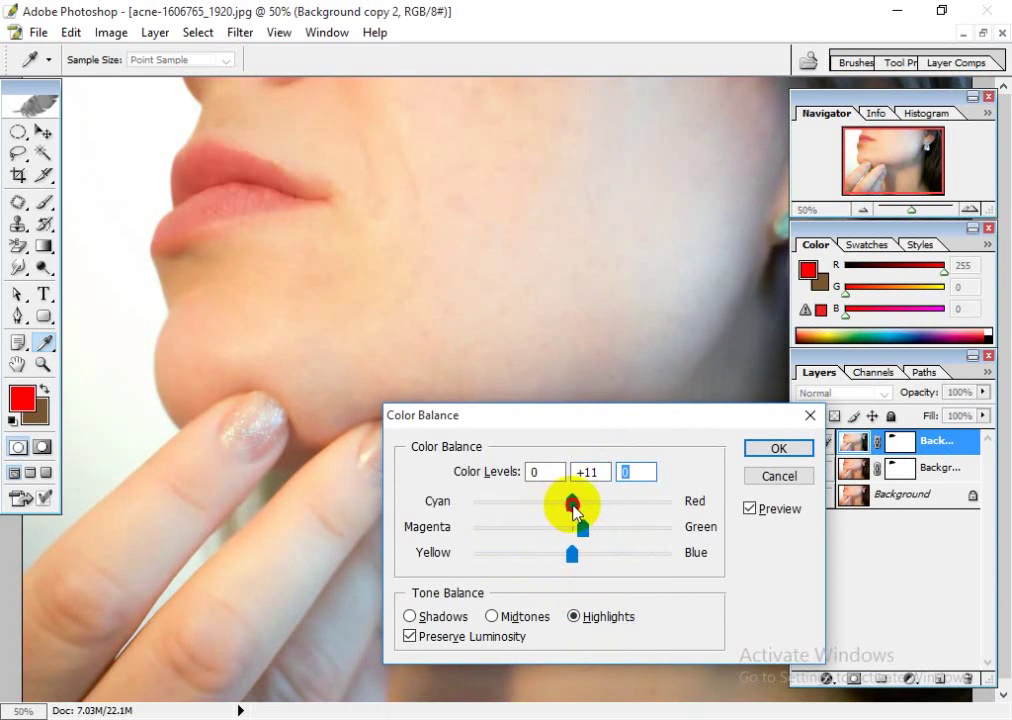
click(778, 448)
- Compare the whole portrait before and after the color correction by repeatedly hiding and showing the top layer
key(v)
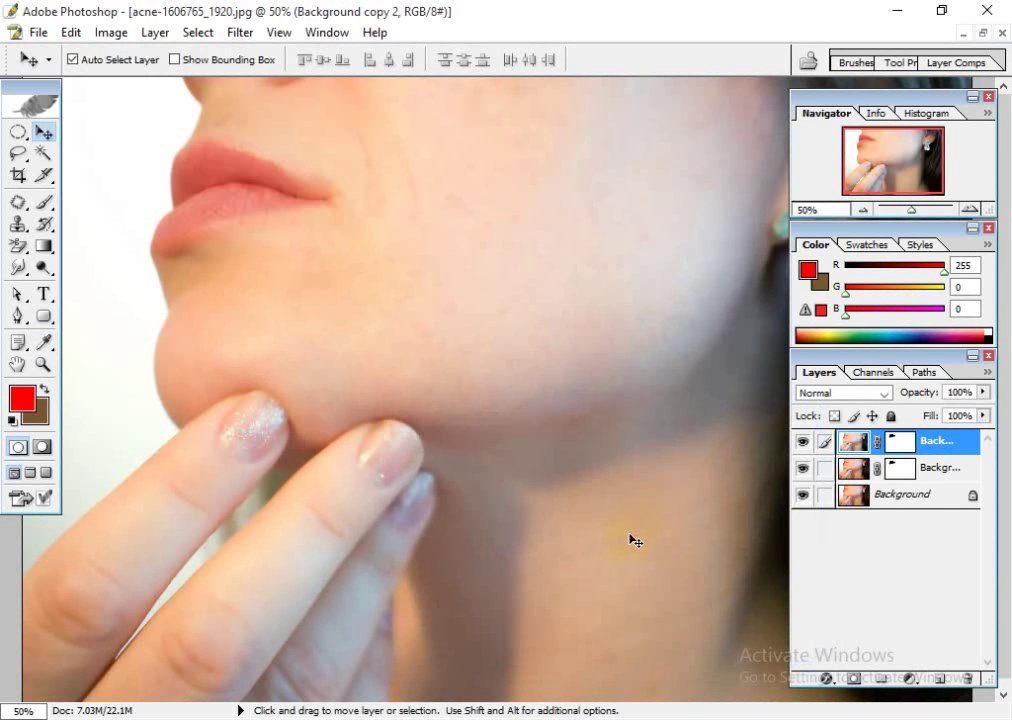
key(ctrl+0)
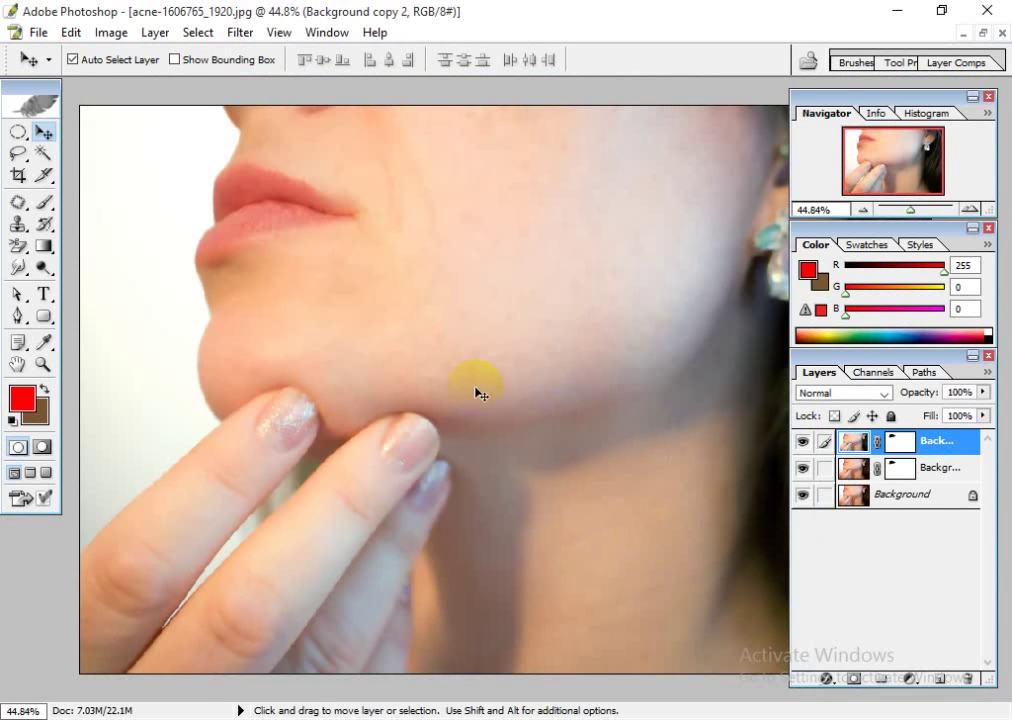
click(802, 445)
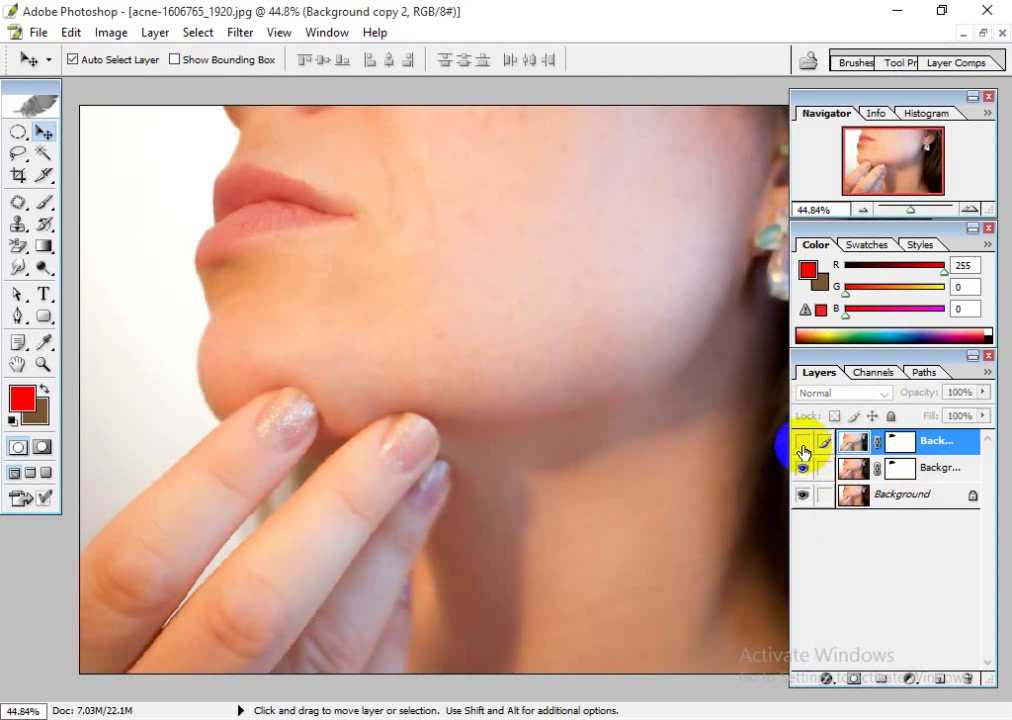
click(802, 448)
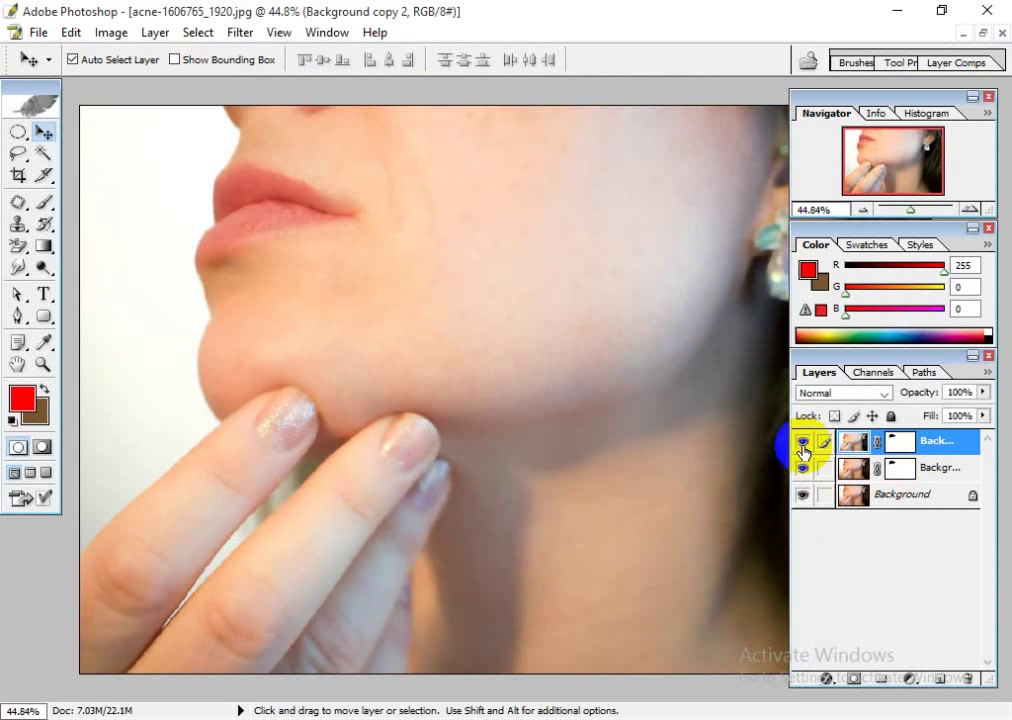
click(803, 450)
click(803, 450)
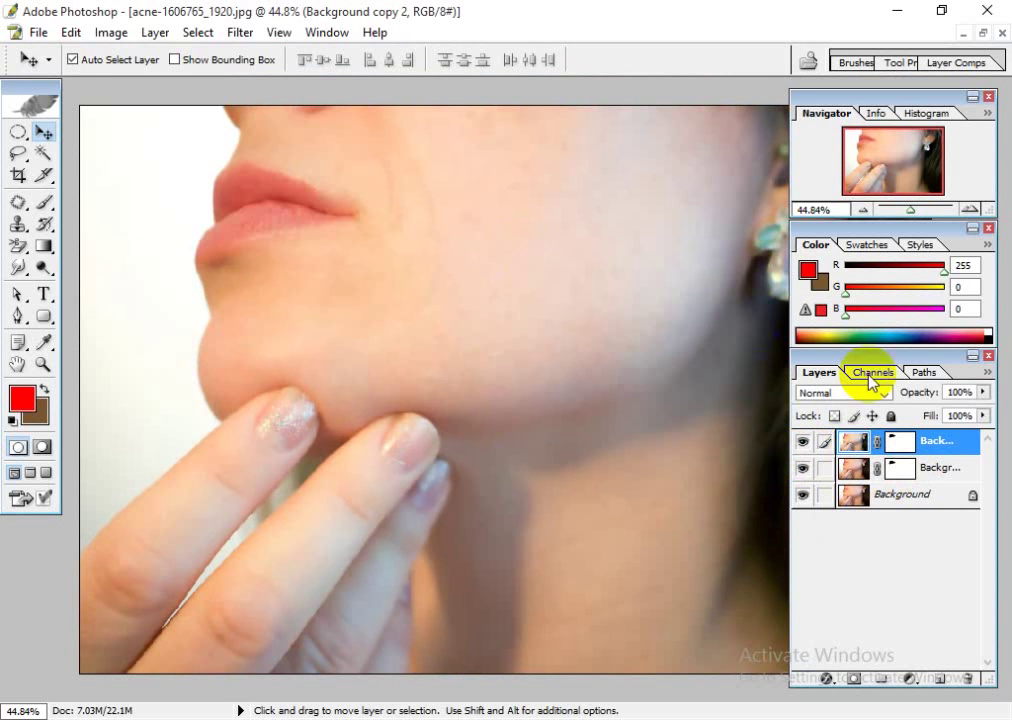
click(803, 443)
click(803, 445)
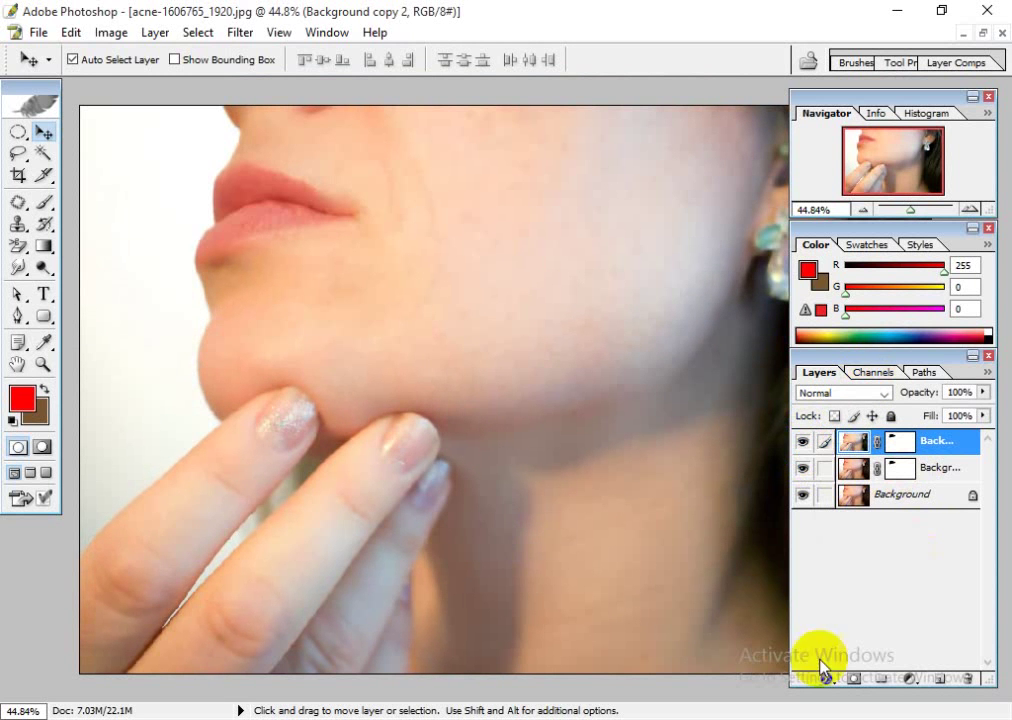
click(802, 443)
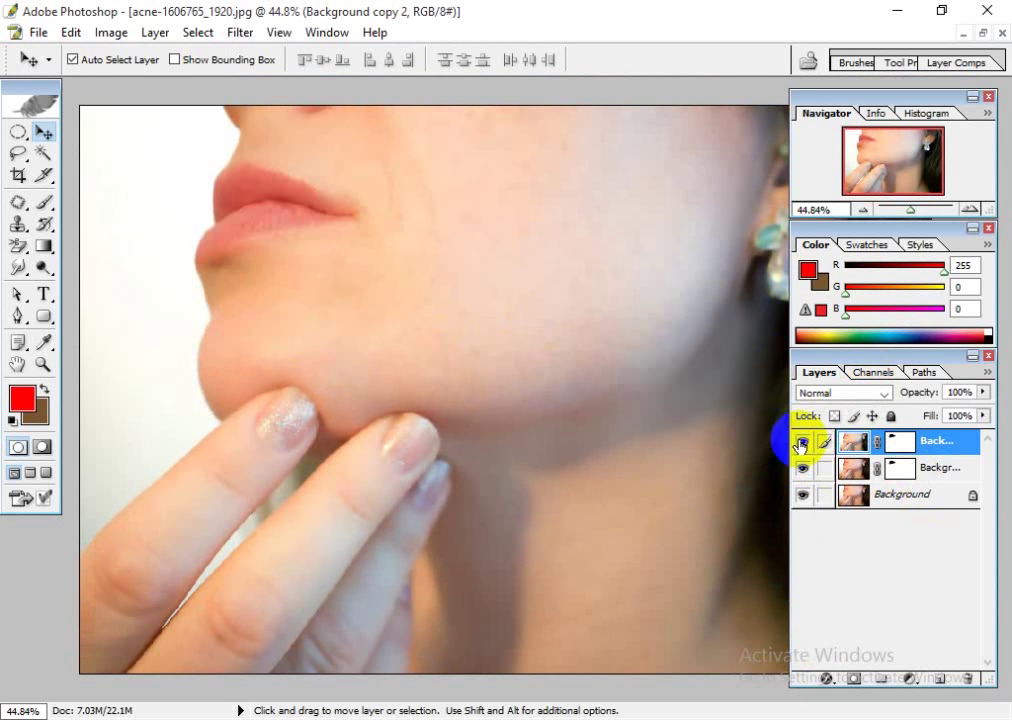
click(803, 443)
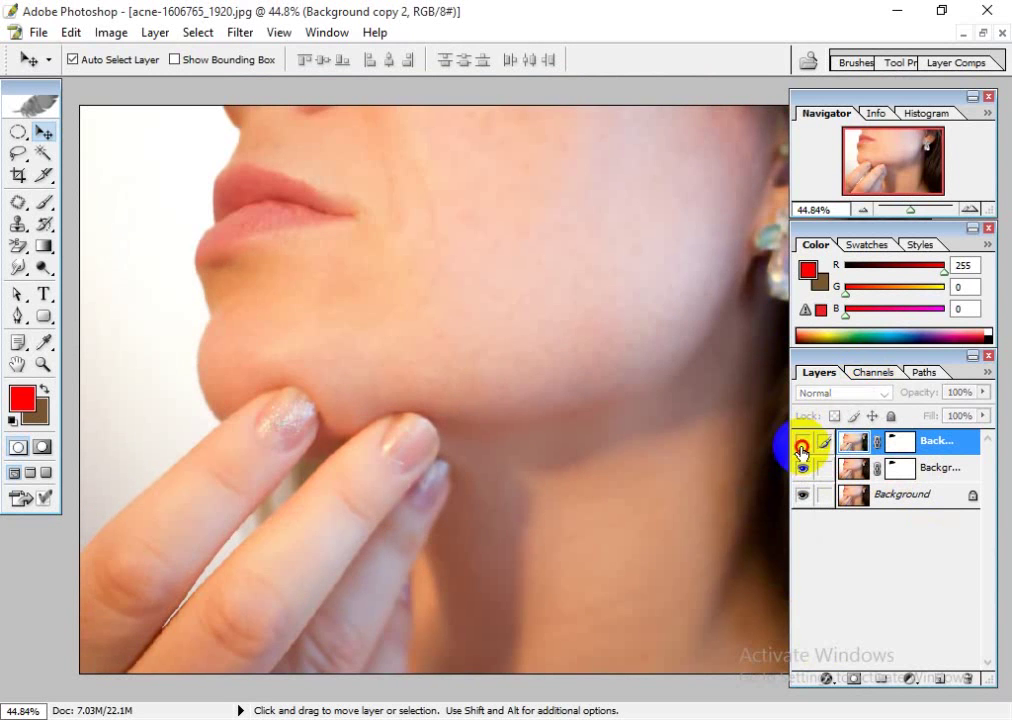
click(804, 443)
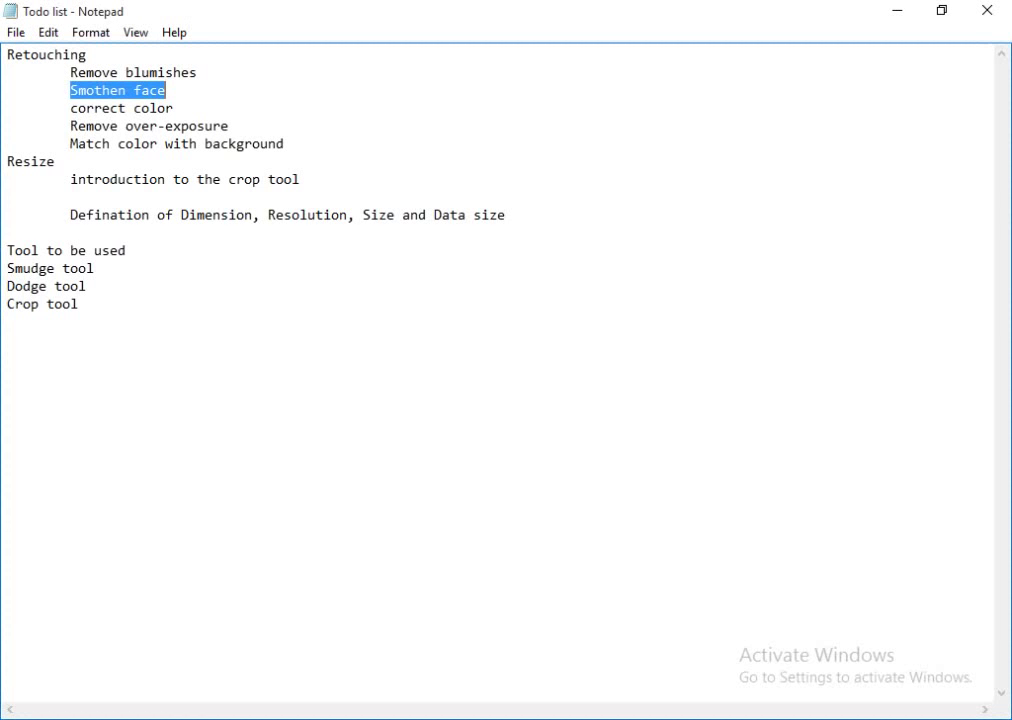
- Highlight the "Remove over-exposure" item in the Notepad to-do list, return to Photoshop and minimize the acne image
click(81, 121)
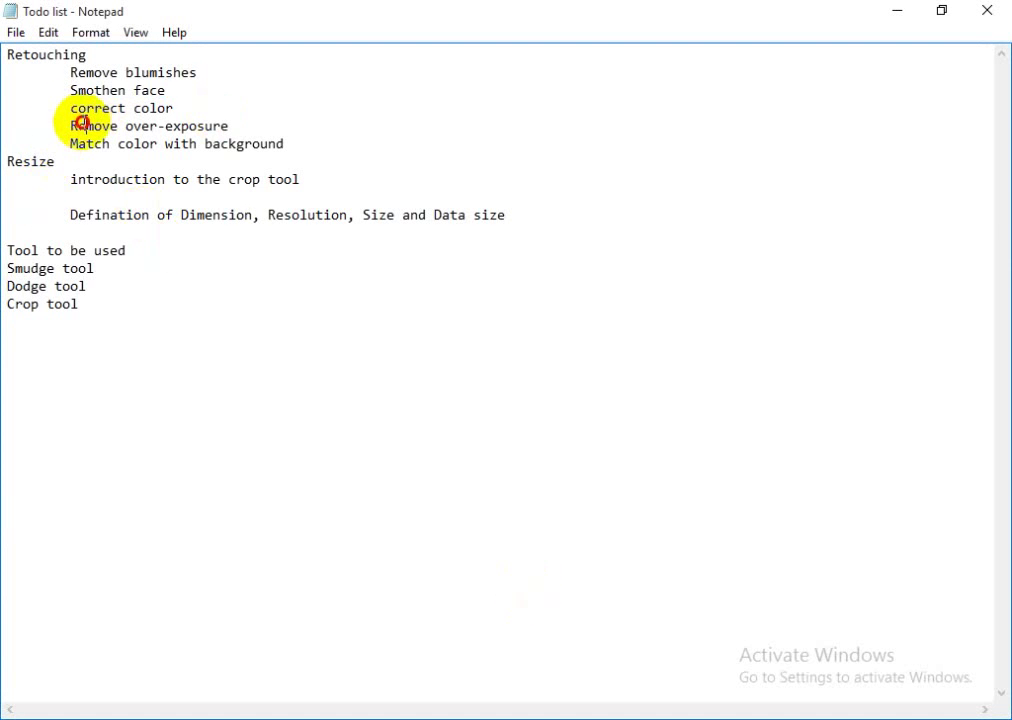
drag(72, 126, 260, 123)
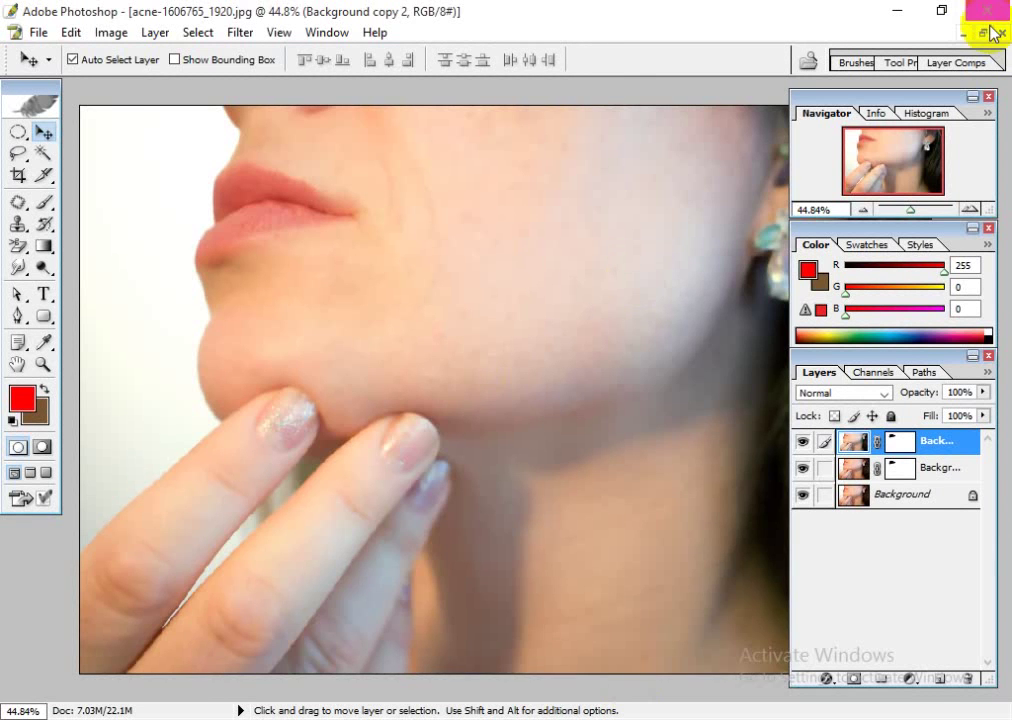
click(984, 33)
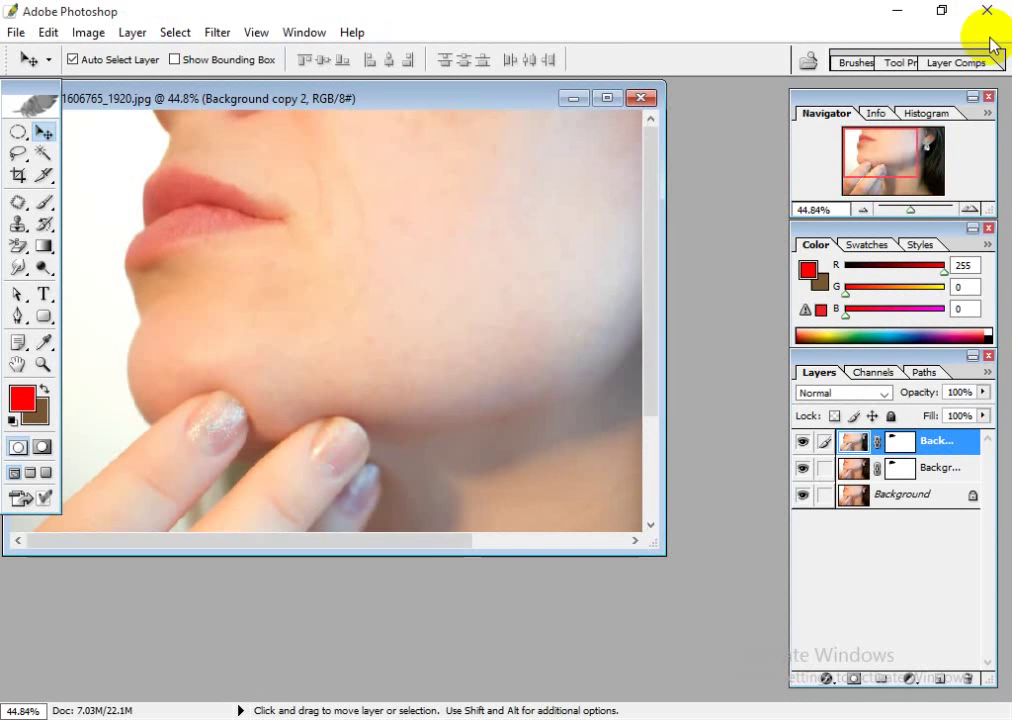
click(575, 100)
- Open boy-183306_1920 from the resources folder and maximize its document window
key(ctrl+o)
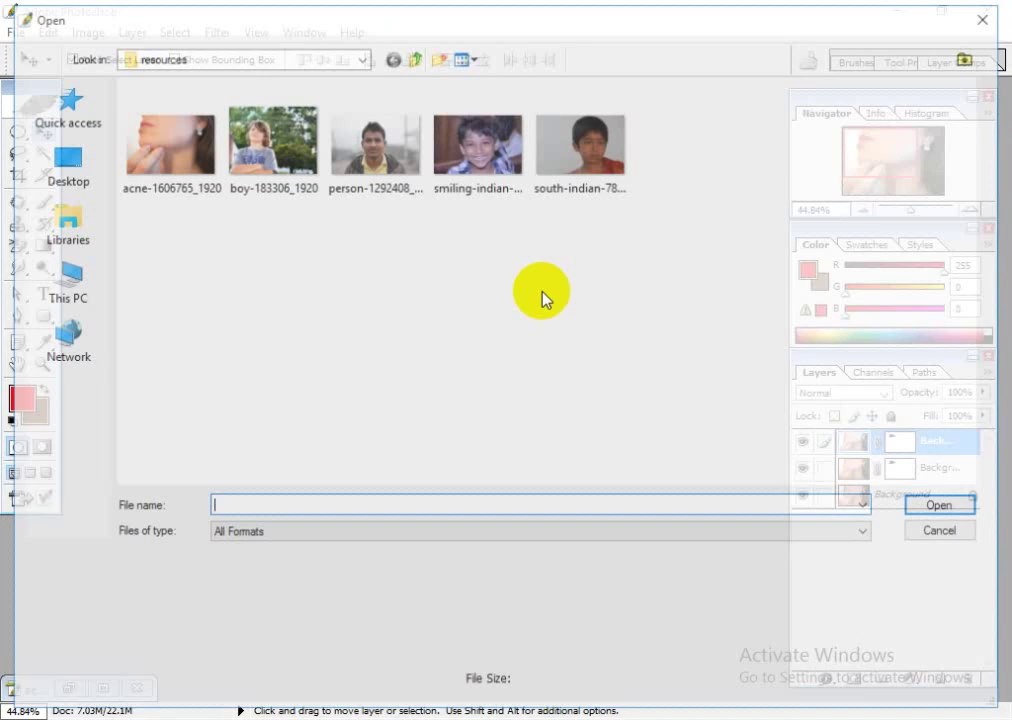
click(262, 160)
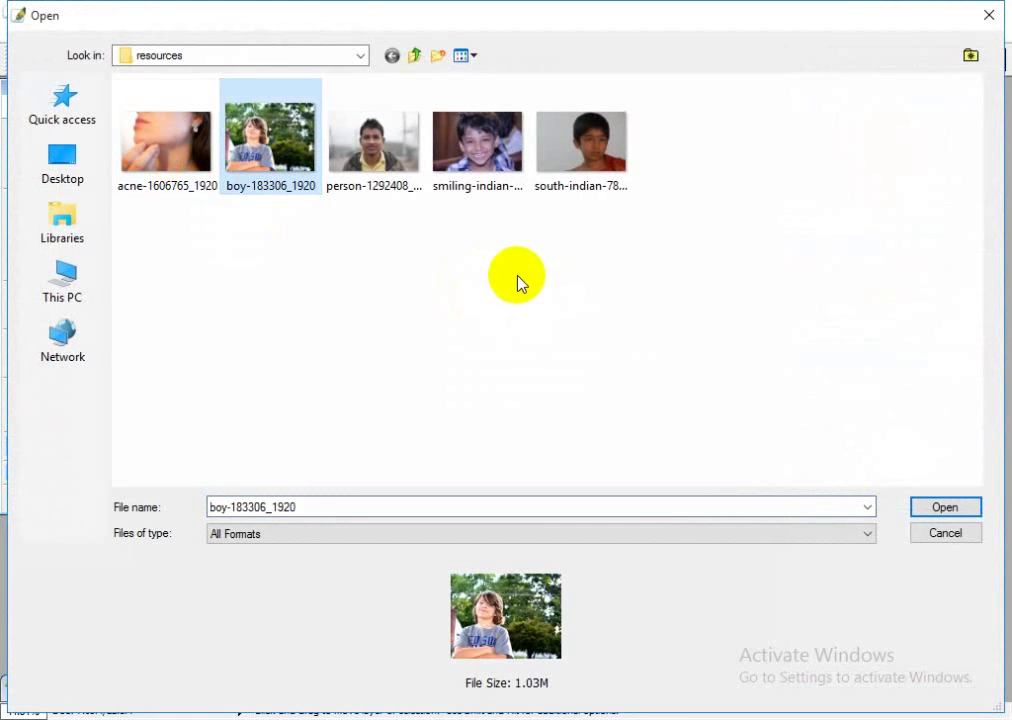
click(935, 507)
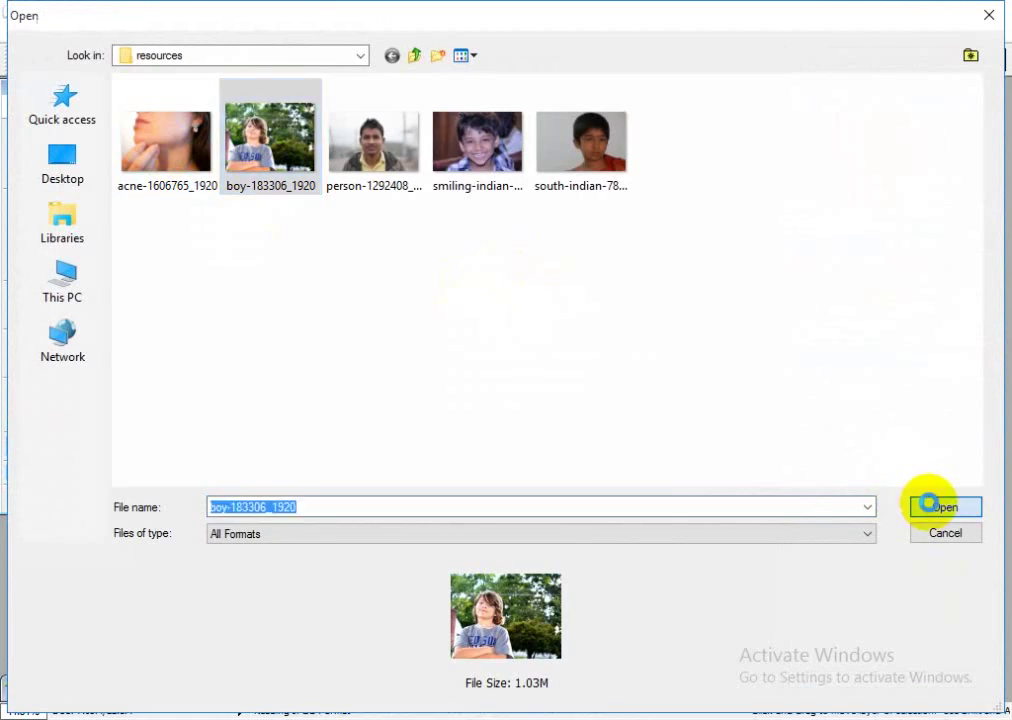
click(598, 106)
- Examine the boy's face, neck and shirt up close for over-exposed areas, finishing with the whole photo in view
scroll(386, 359, up, 4)
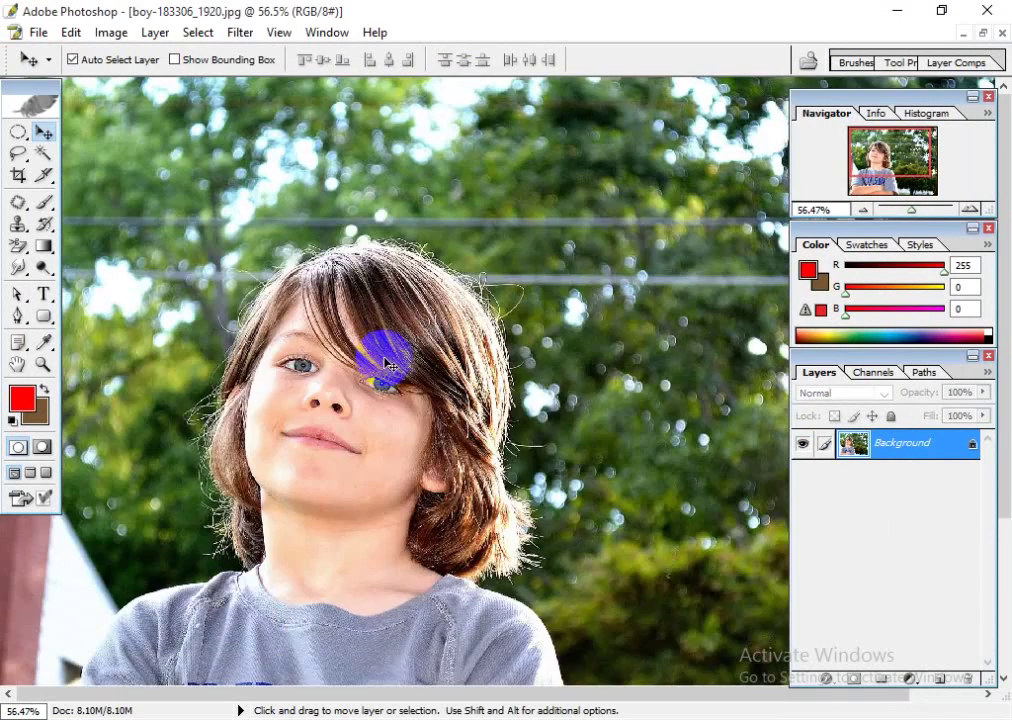
key(space)
drag(487, 547, 389, 213)
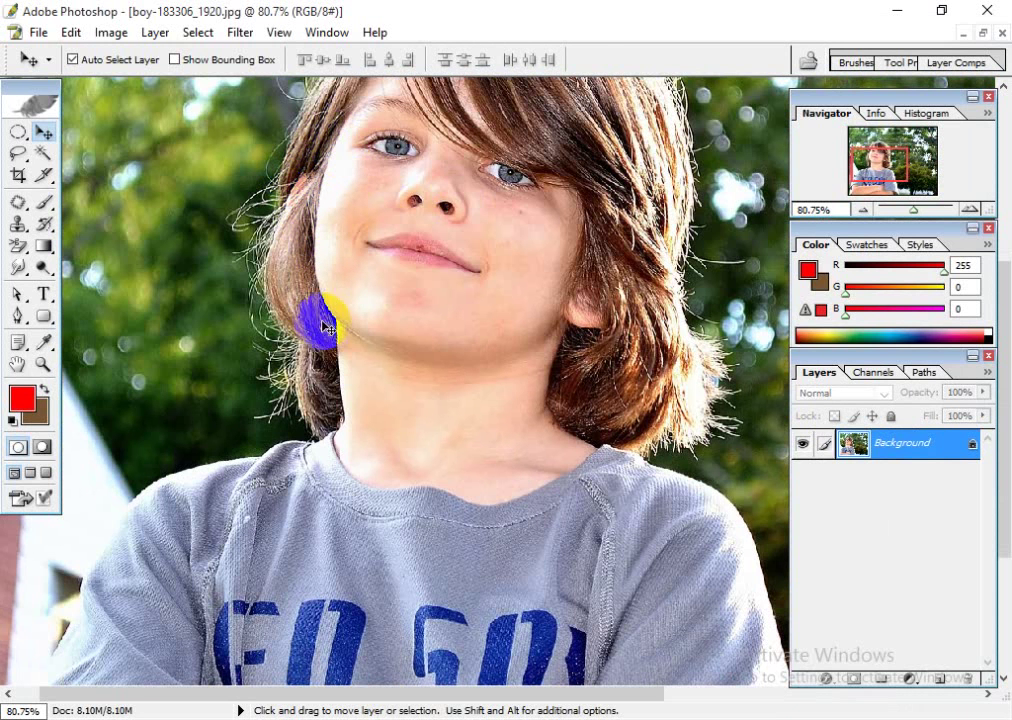
key(ctrl+minus)
key(ctrl+minus)
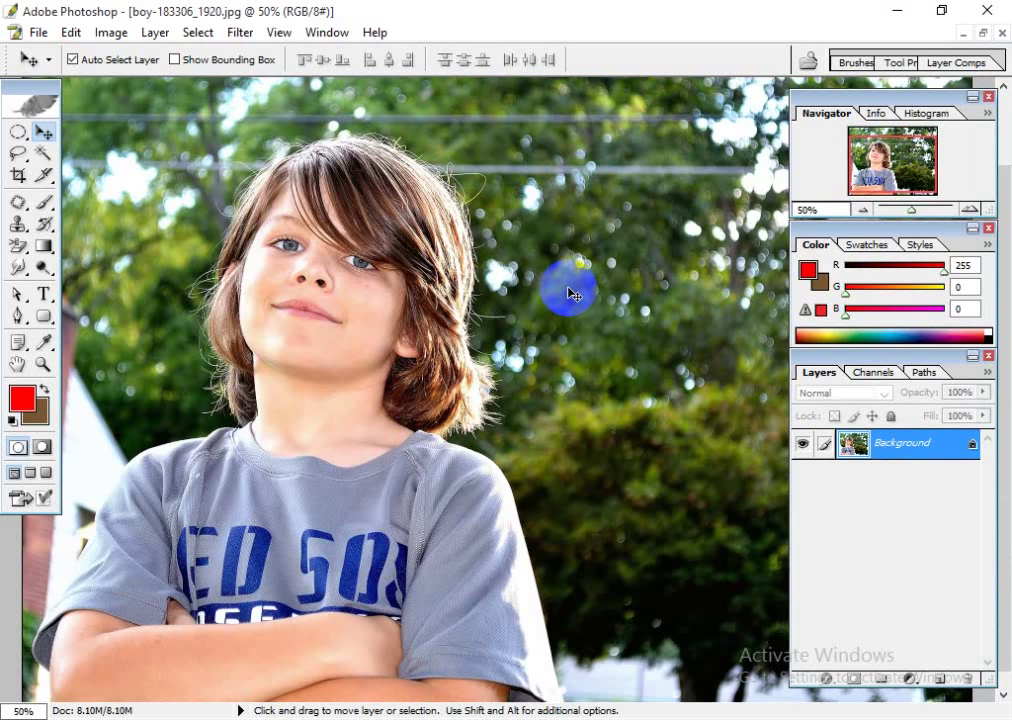
key(ctrl+minus)
key(ctrl+0)
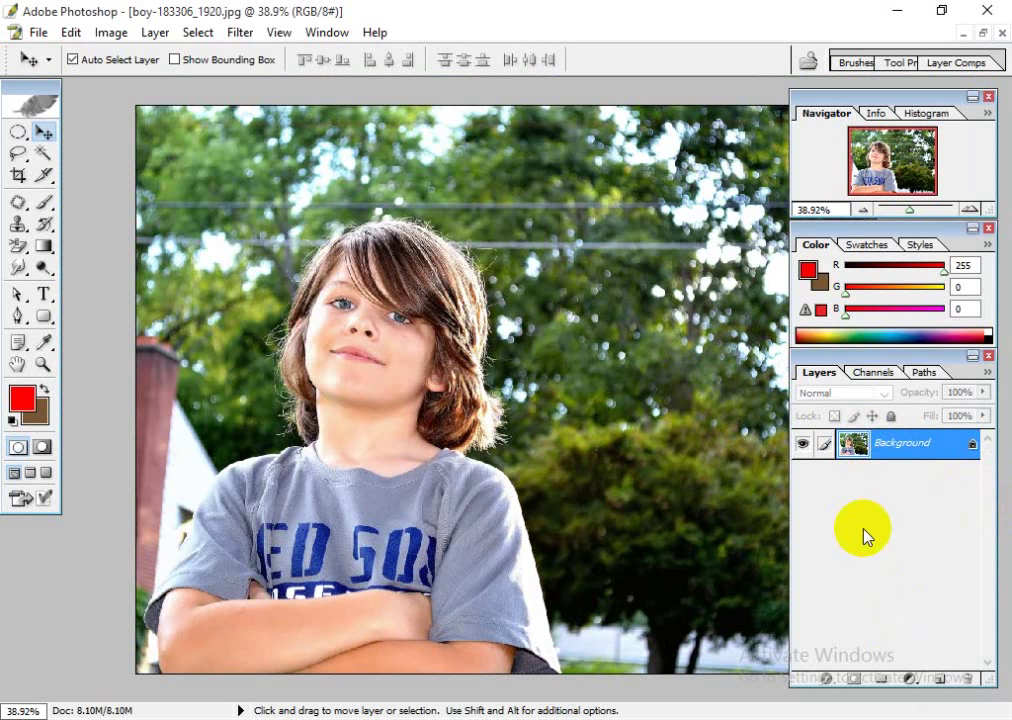
- Add a Curves adjustment layer that brightens the RGB curve with a point at input 102, output 162
click(910, 679)
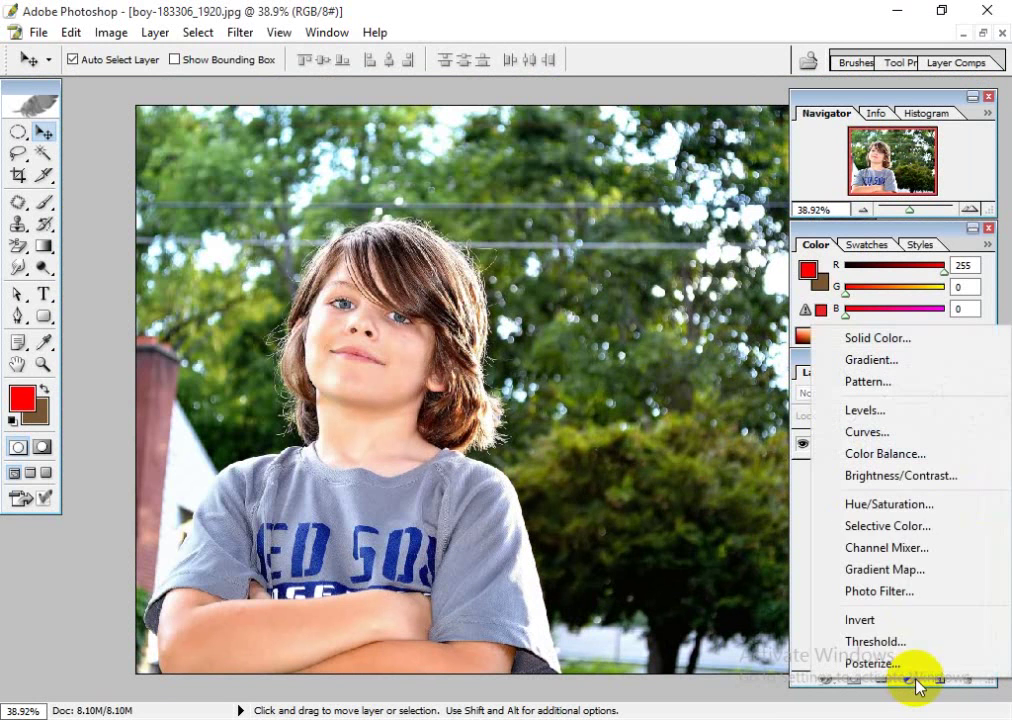
click(866, 432)
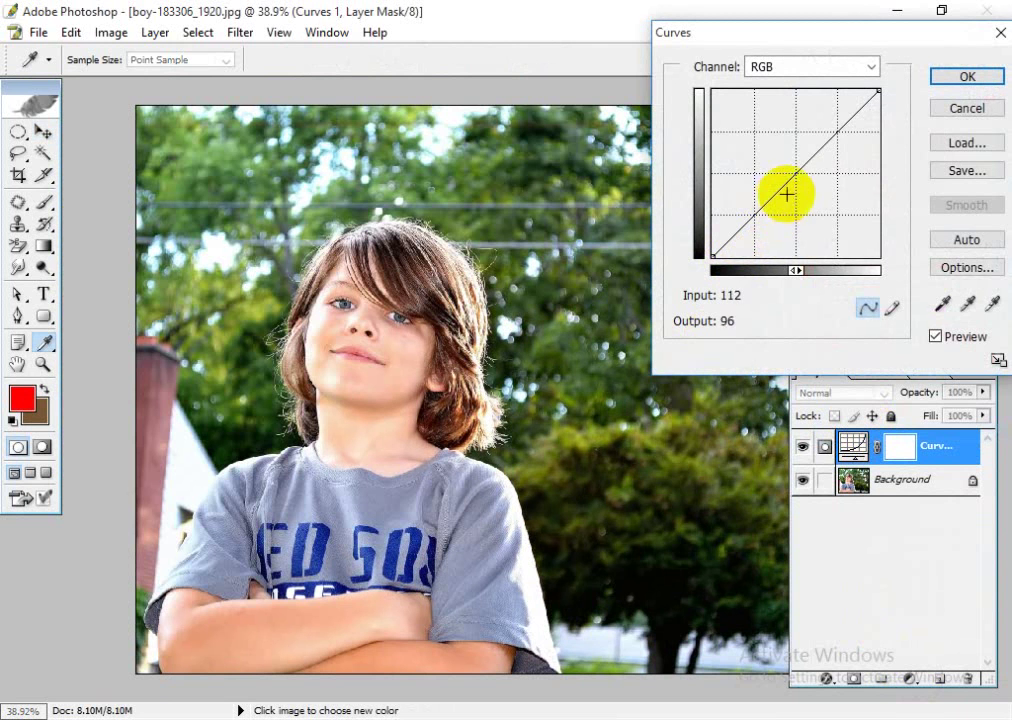
drag(796, 174, 780, 162)
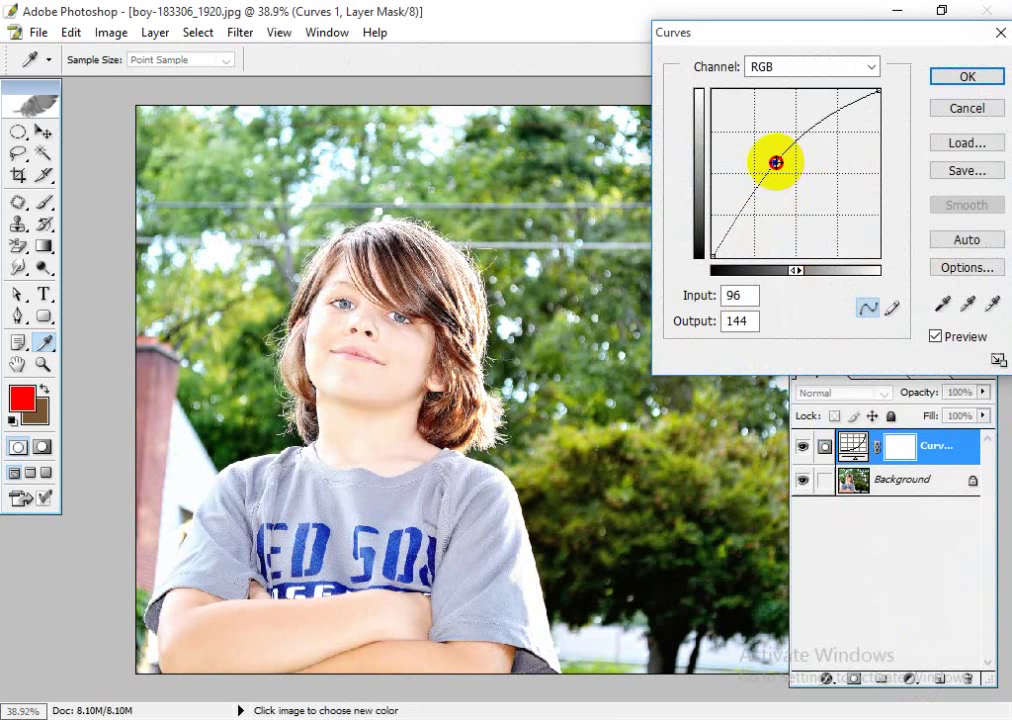
mouse_move(776, 162)
mouse_down()
mouse_move(802, 198)
mouse_move(761, 161)
mouse_move(780, 152)
mouse_up()
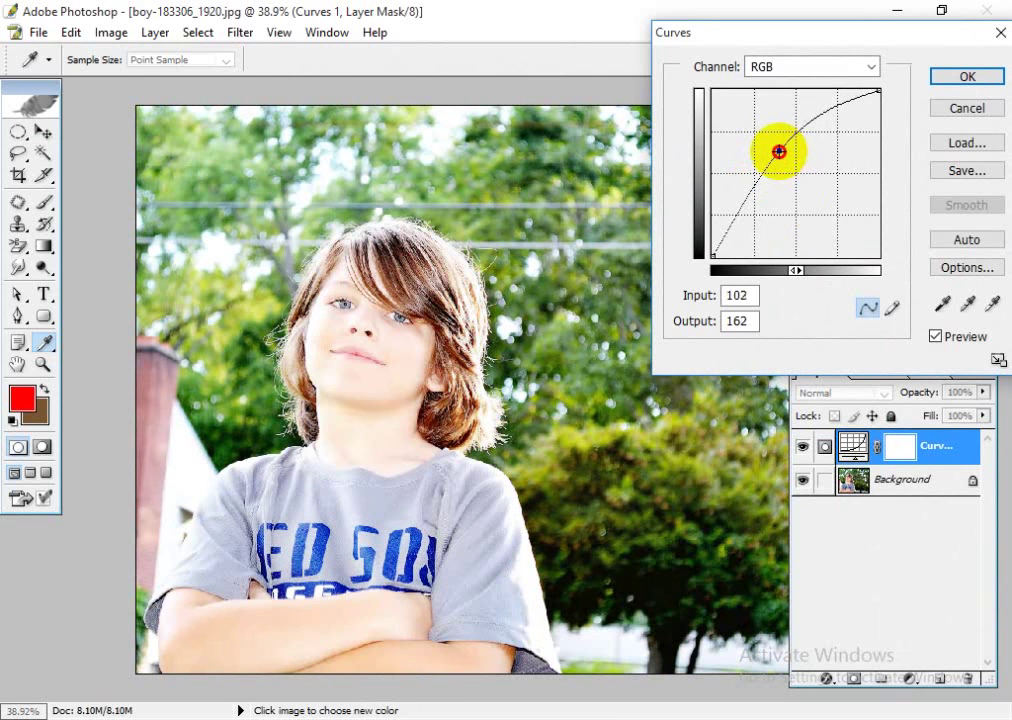
click(966, 79)
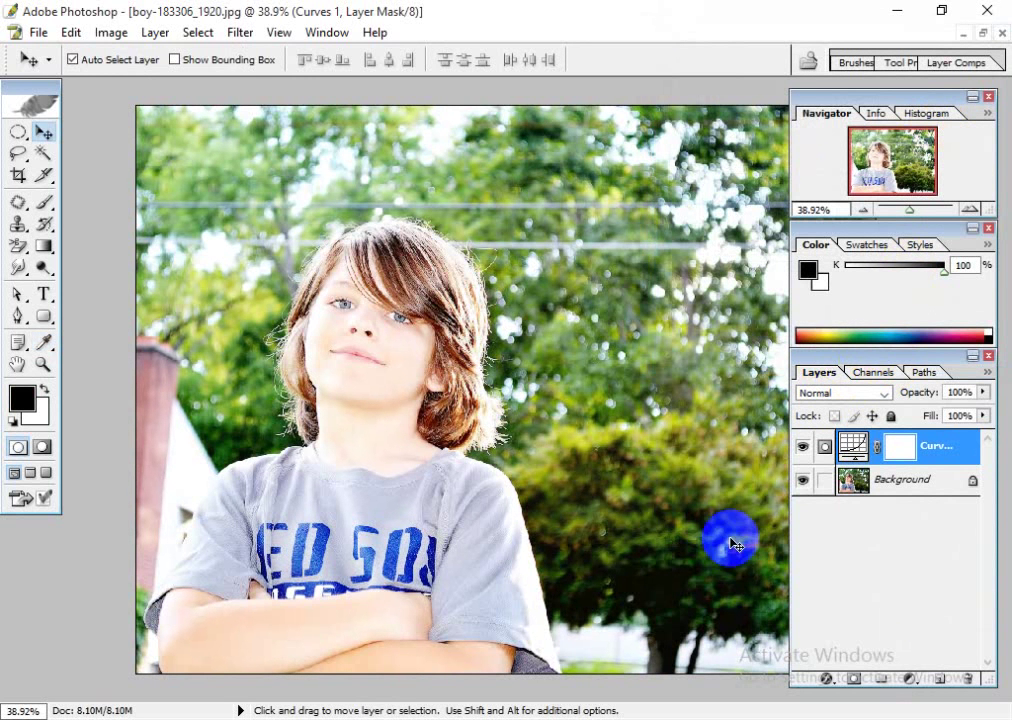
- Apply the merged RGB image to the Curves layer mask using Multiply at 100% opacity, and compare with the layer hidden
click(111, 32)
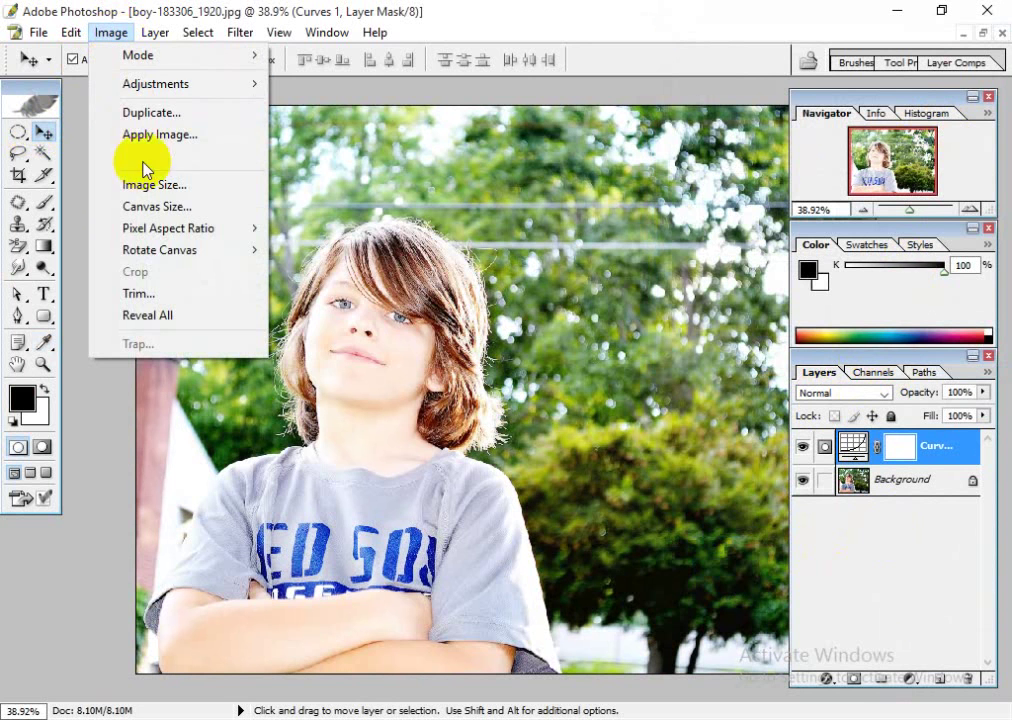
click(160, 136)
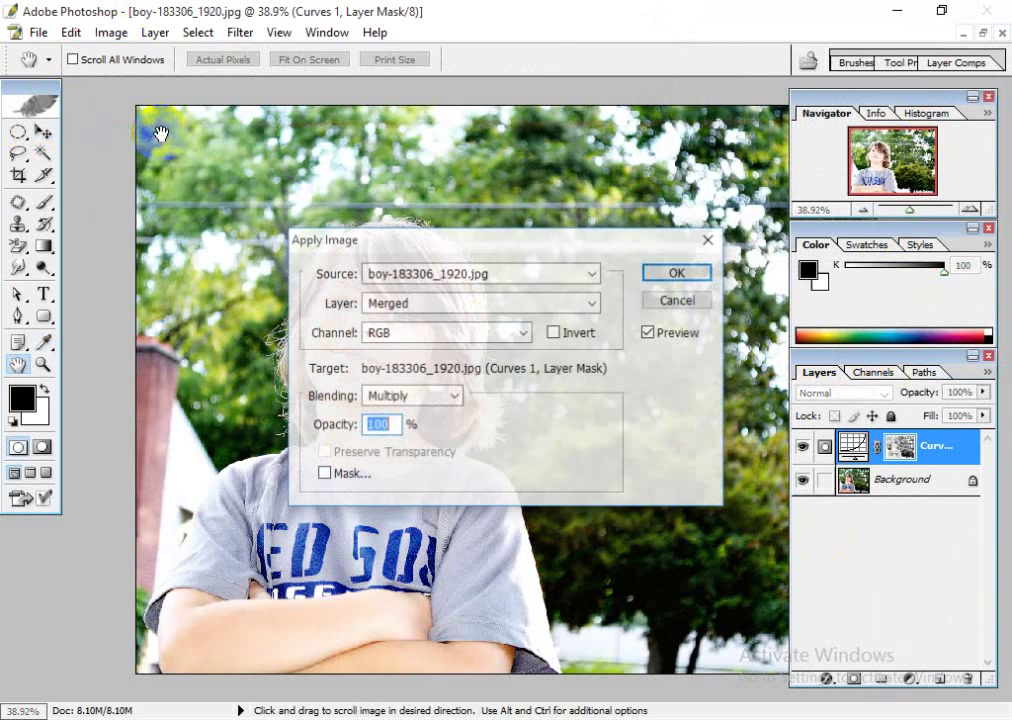
drag(474, 253, 751, 128)
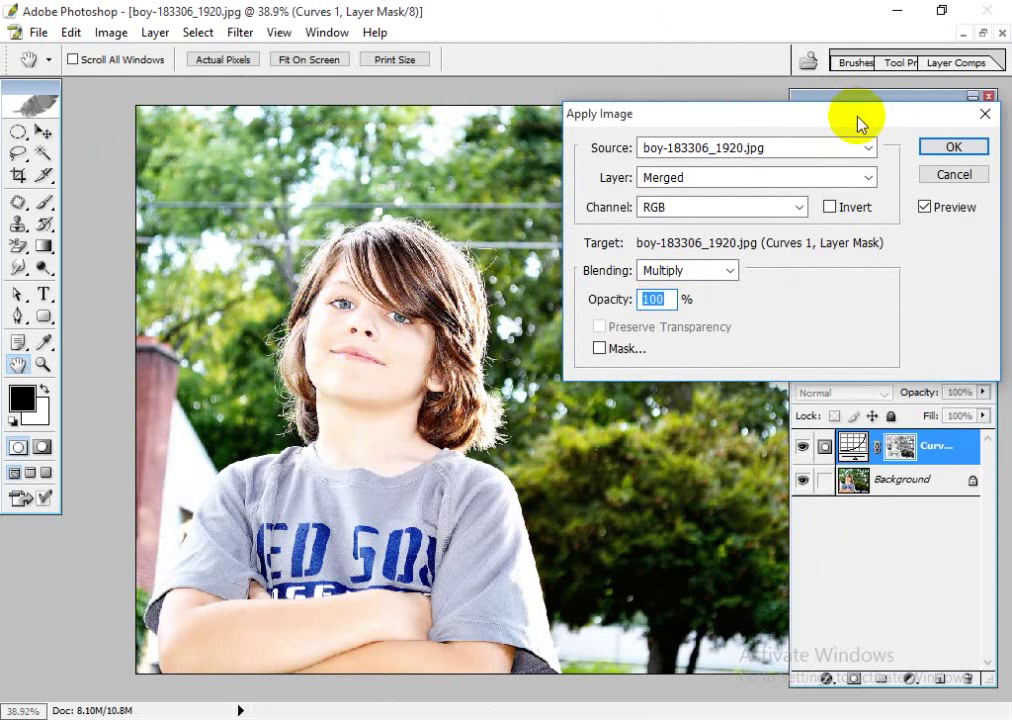
click(924, 149)
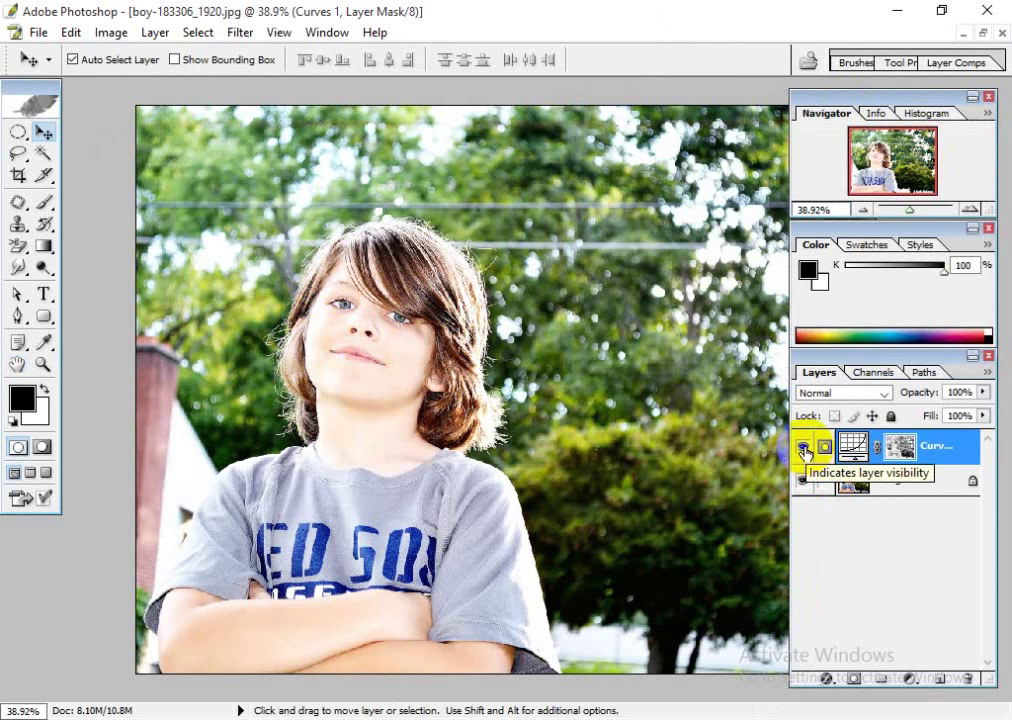
click(804, 449)
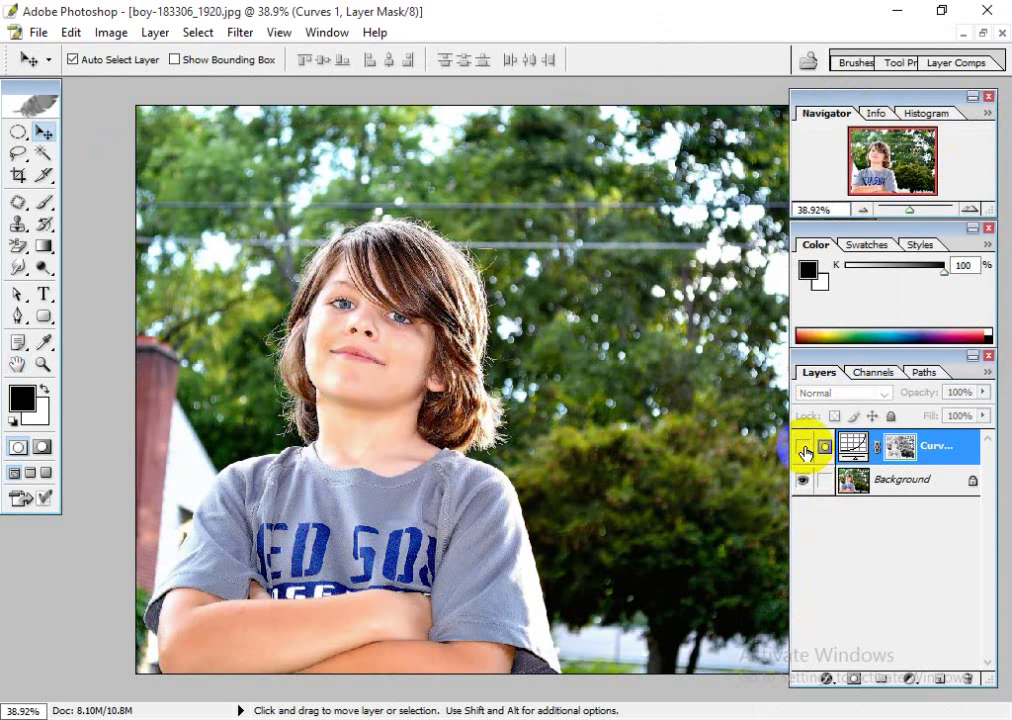
click(804, 449)
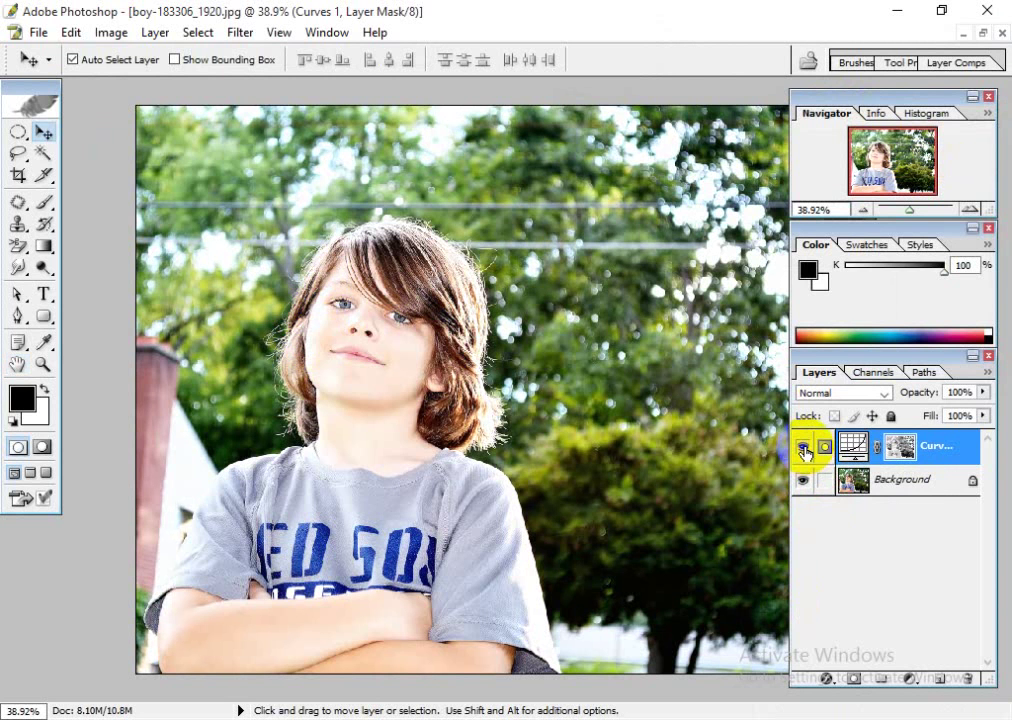
- Add a Levels adjustment layer directly above the Background layer, keeping its default input and output levels
click(895, 480)
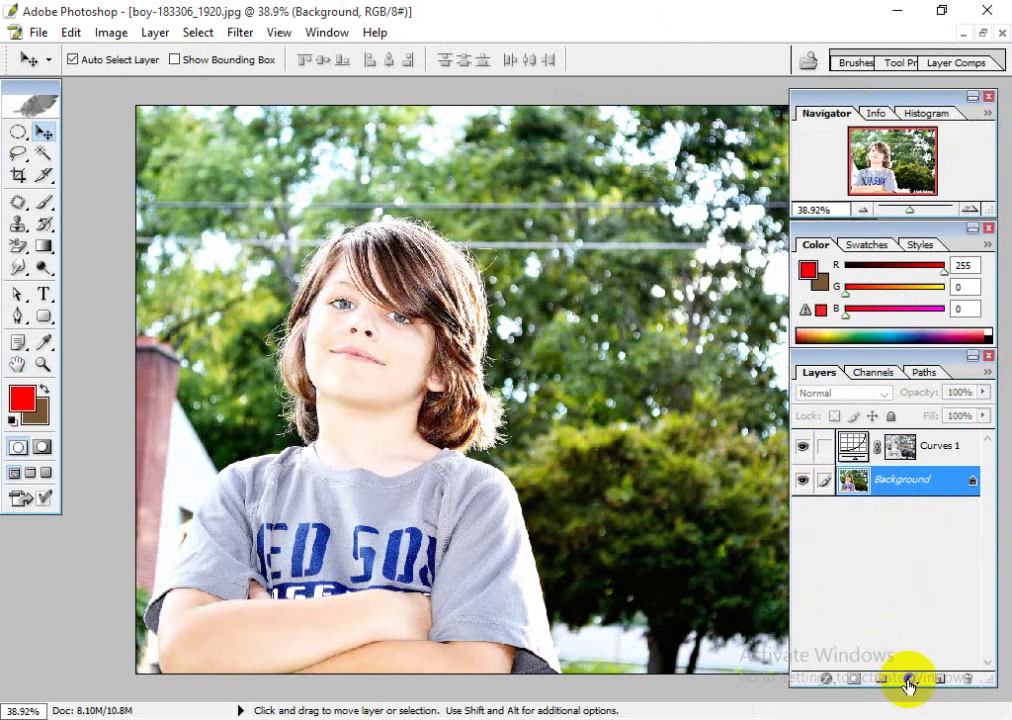
click(908, 680)
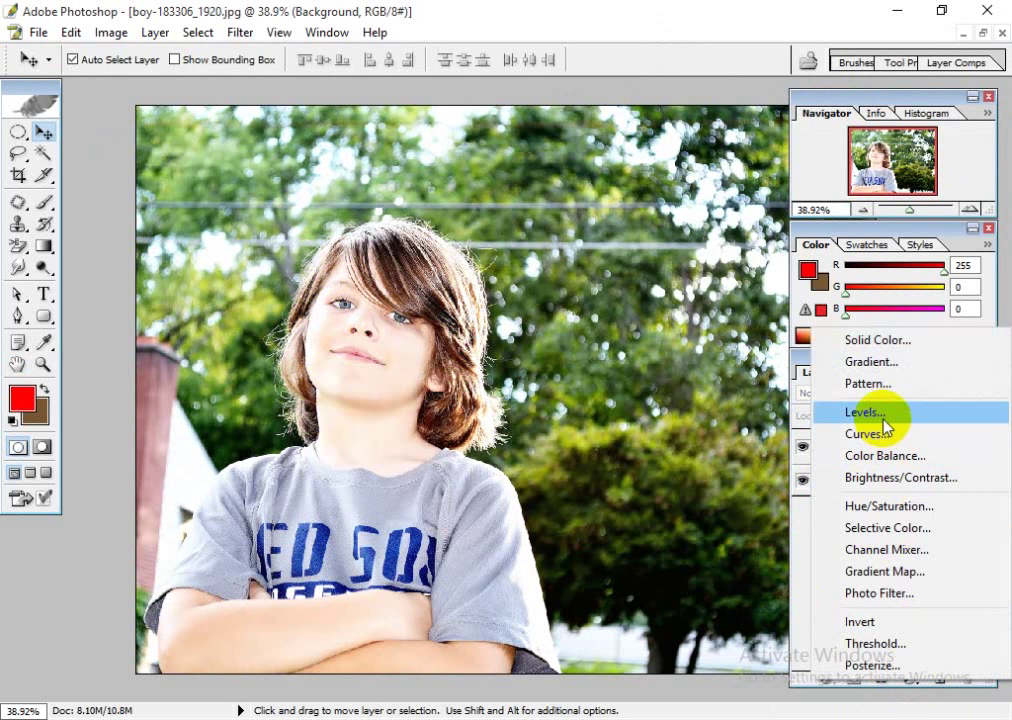
click(874, 413)
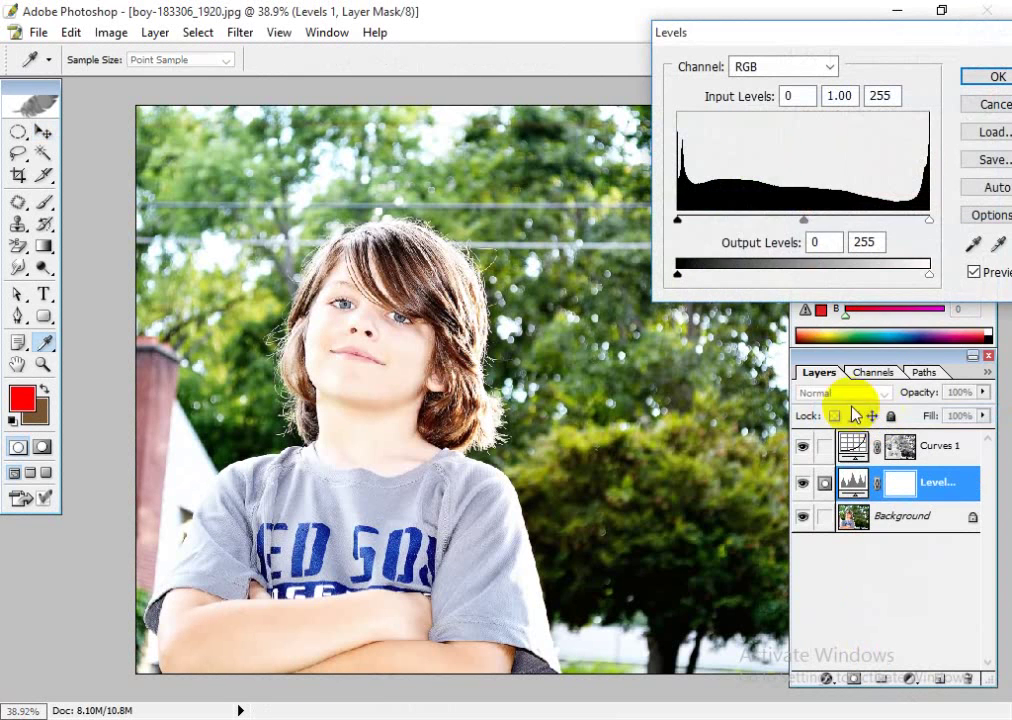
click(681, 221)
drag(922, 33, 829, 33)
click(893, 75)
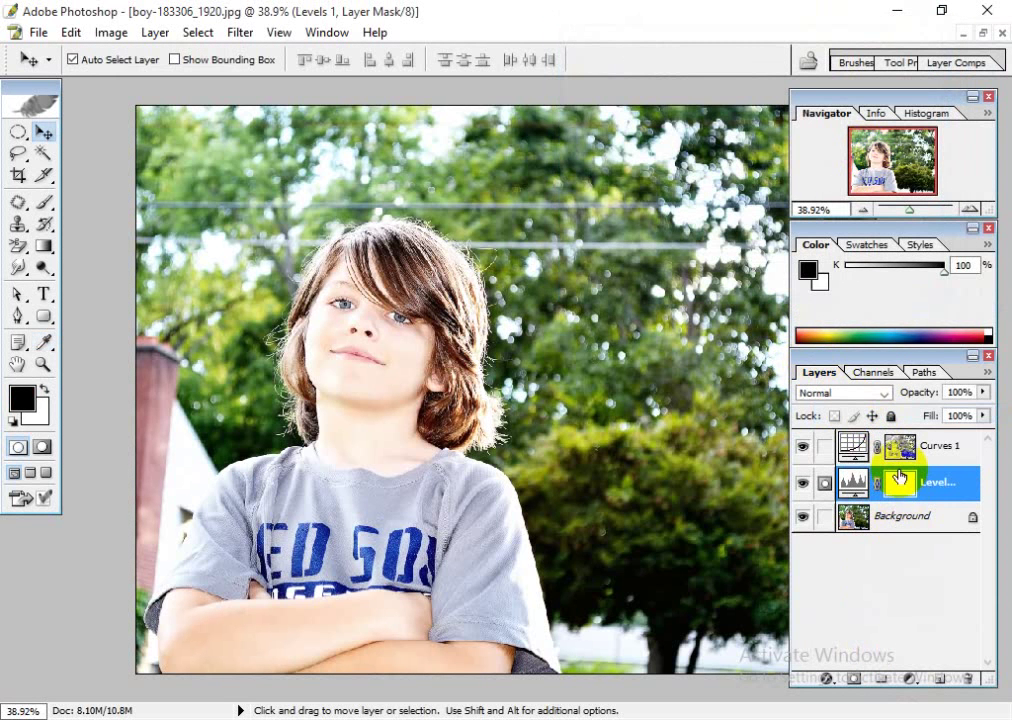
- Set the Levels layer's blend mode to Multiply and reduce its opacity to 52%
click(812, 393)
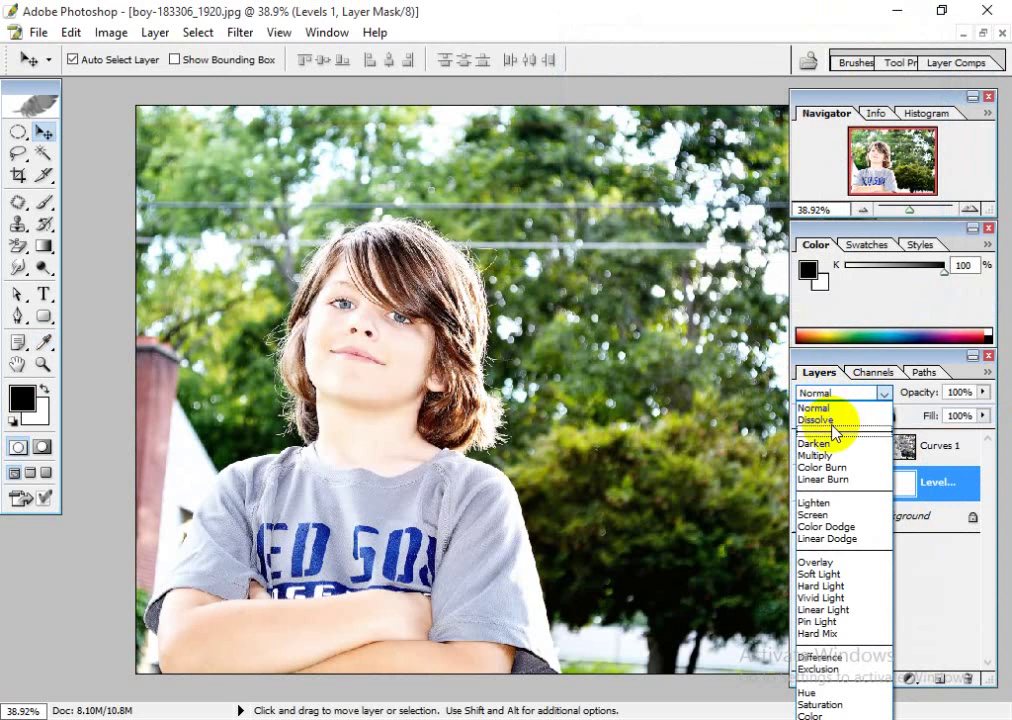
click(830, 455)
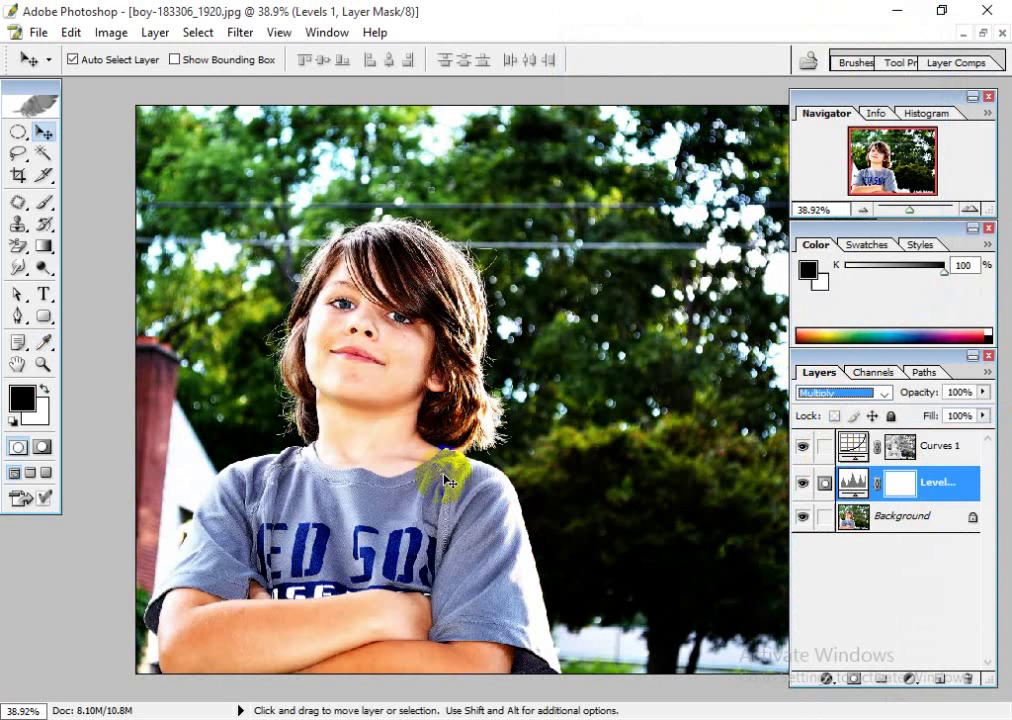
click(466, 452)
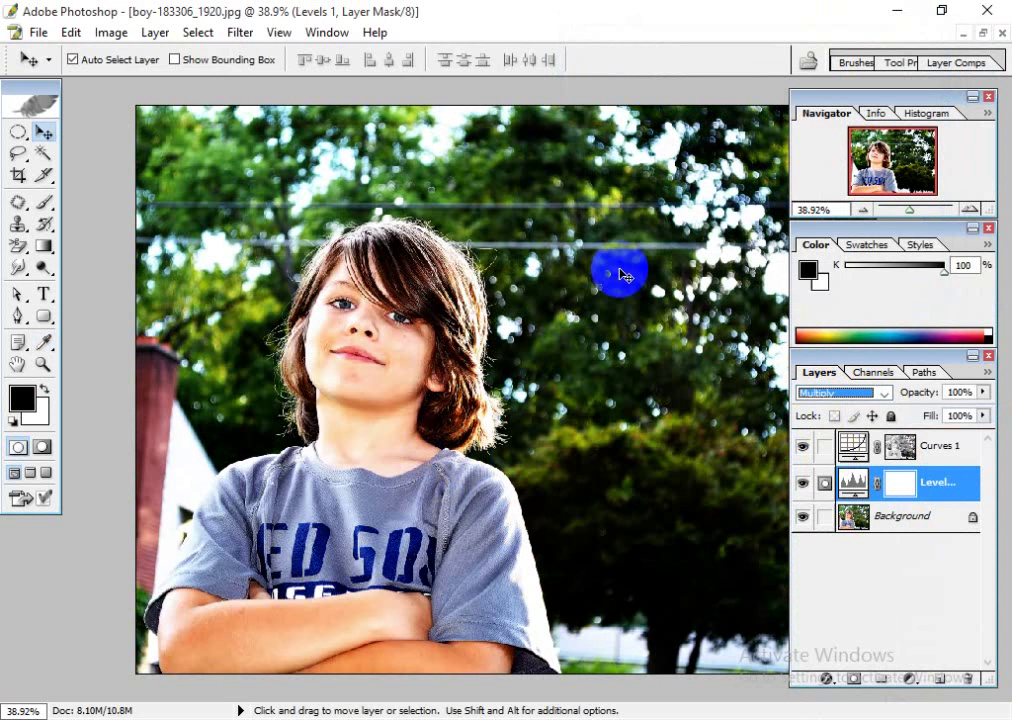
click(868, 481)
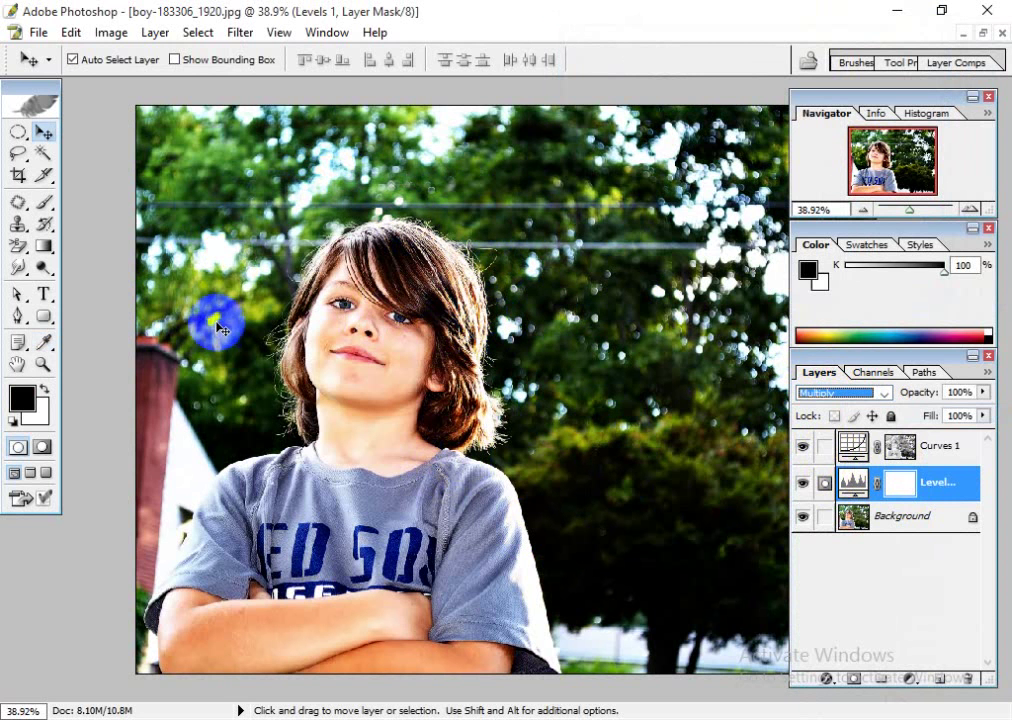
click(240, 262)
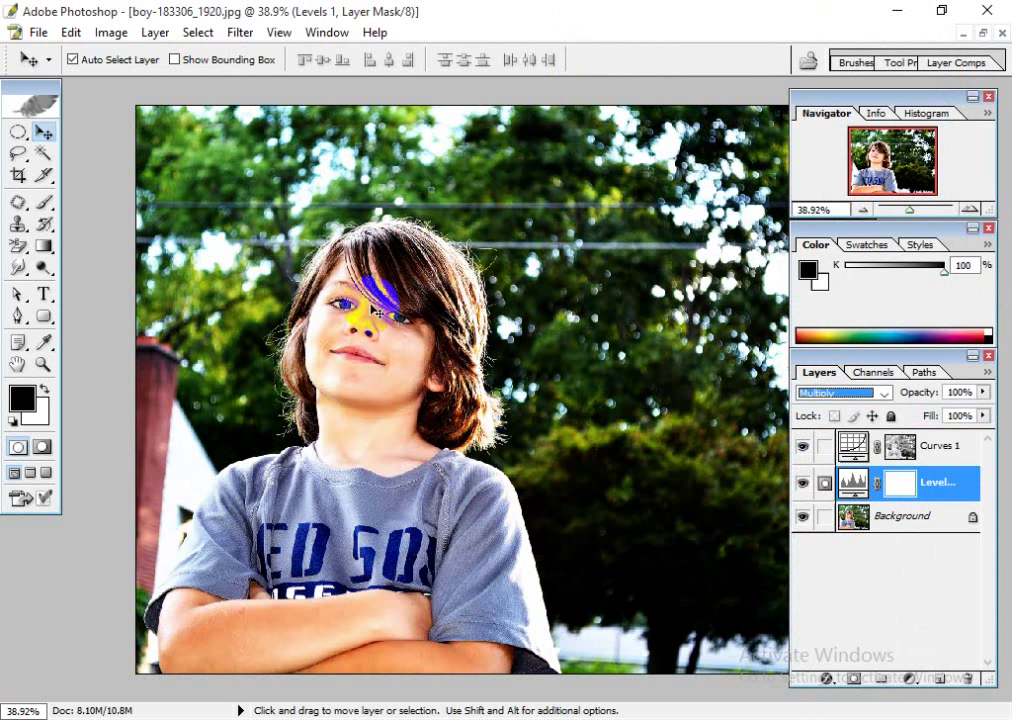
click(376, 357)
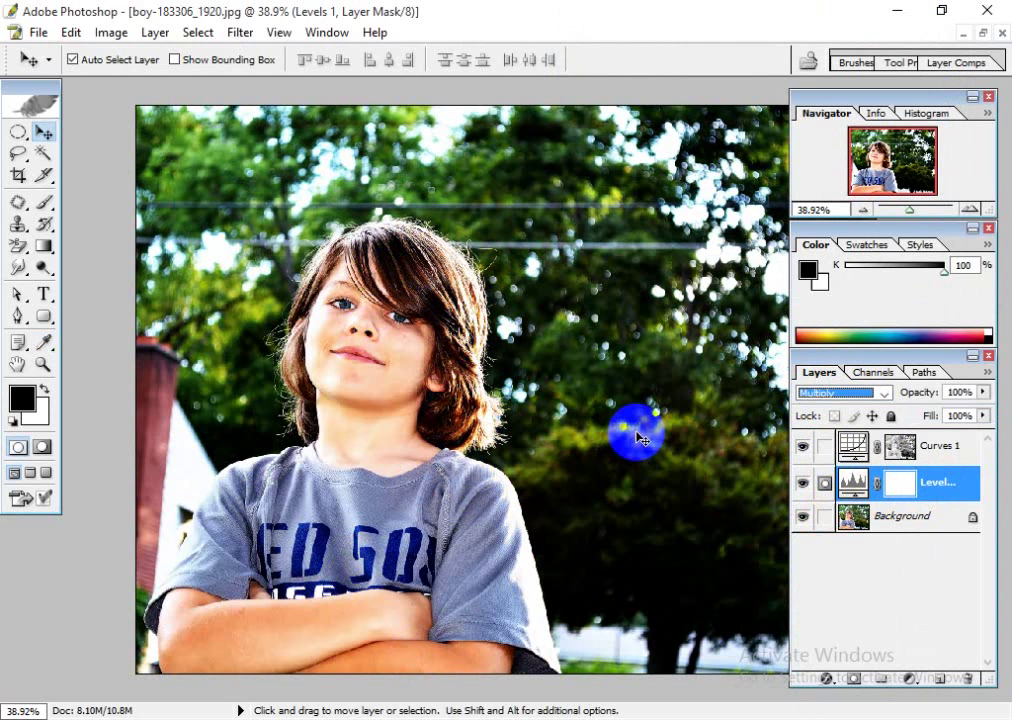
click(983, 394)
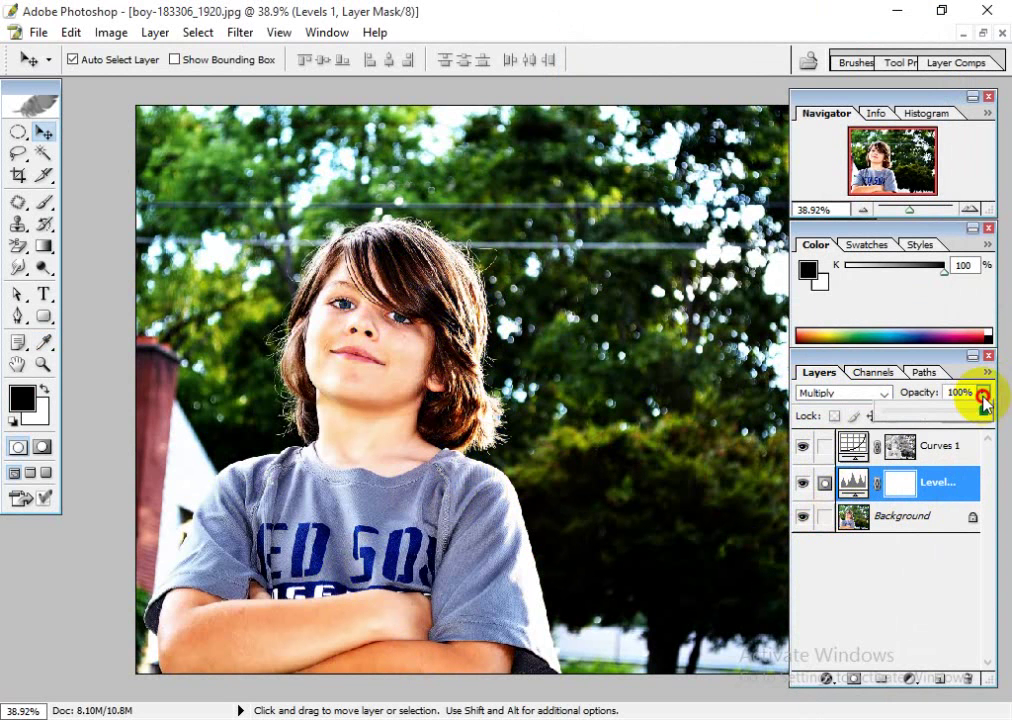
drag(985, 413, 940, 425)
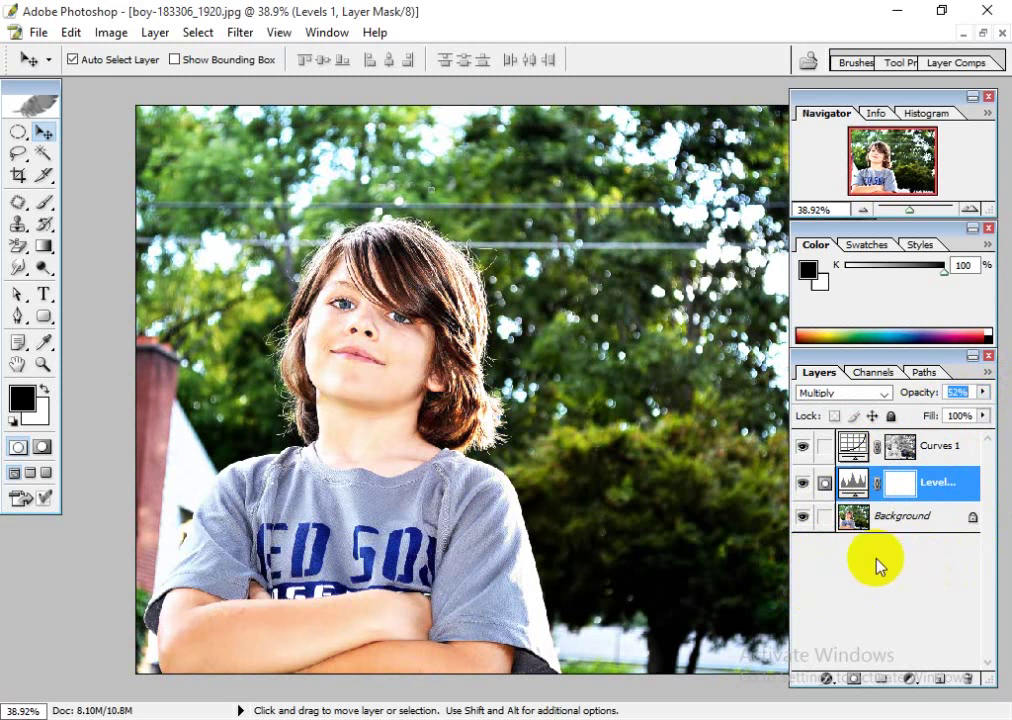
- Review the available adjustment layer types, the Curves 1 layer's RGB curve and the Apply Image command without changing anything
click(900, 522)
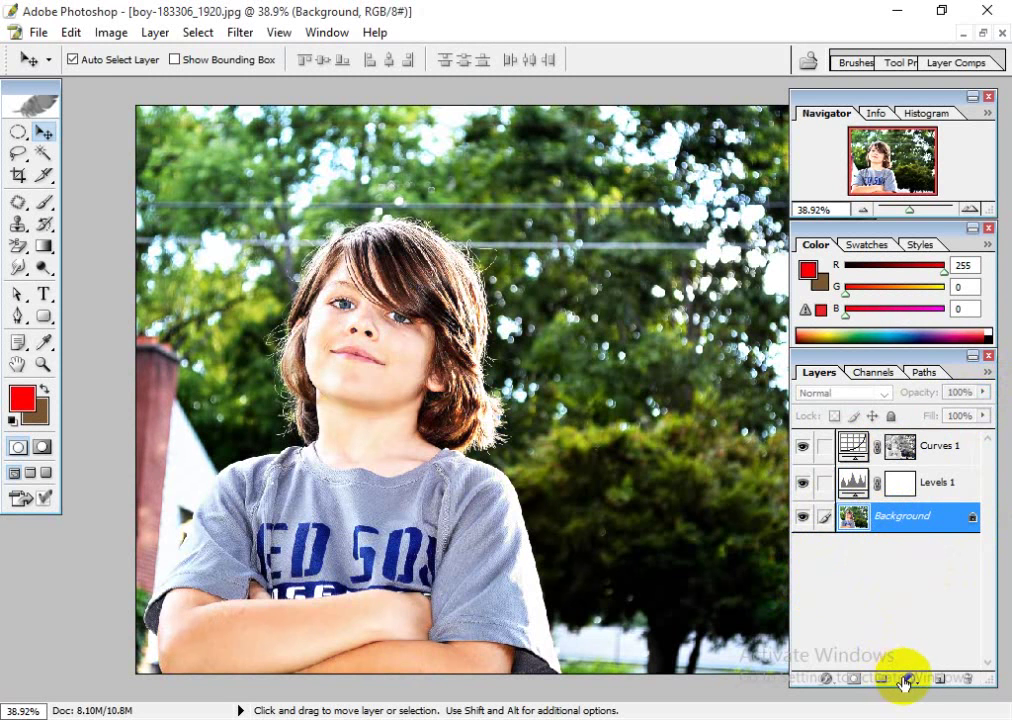
click(908, 678)
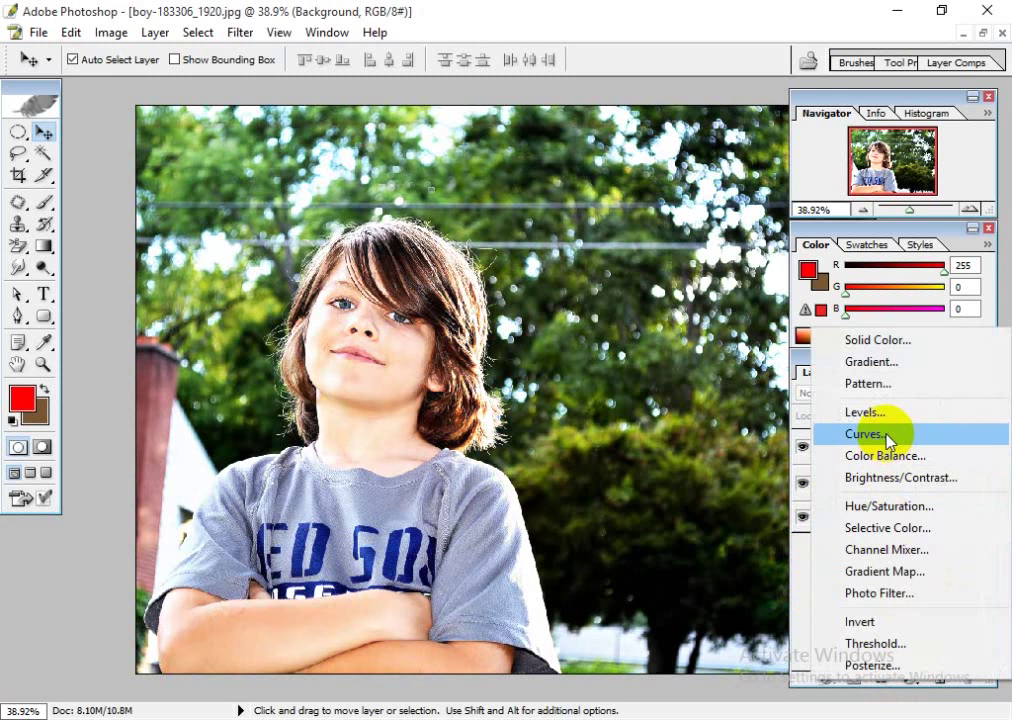
click(801, 563)
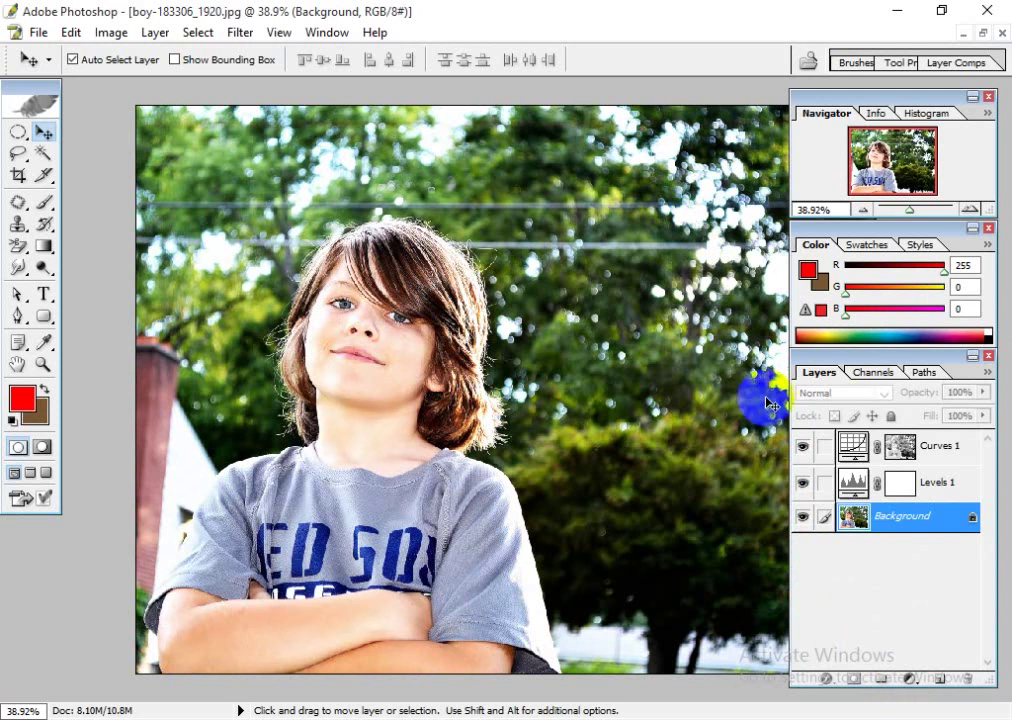
double_click(854, 446)
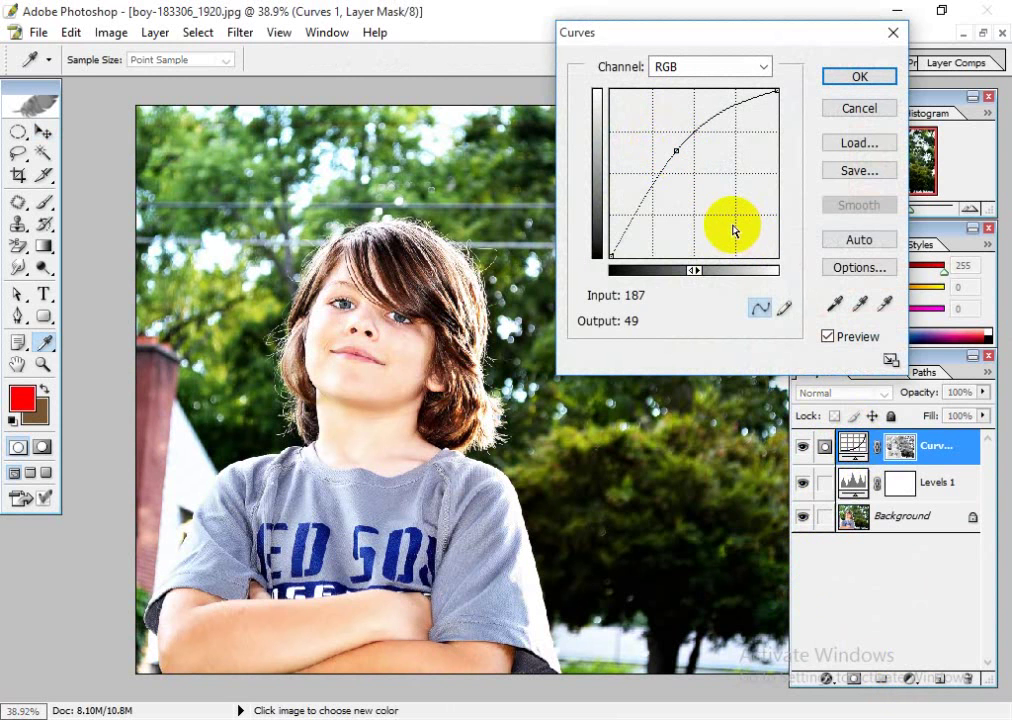
click(889, 38)
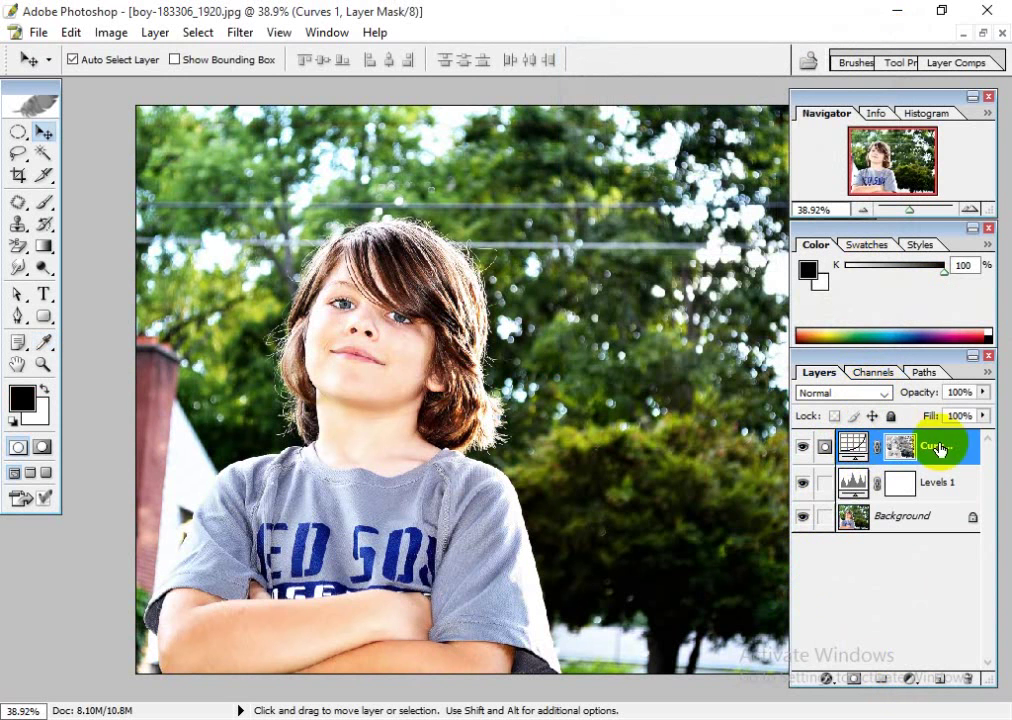
click(109, 32)
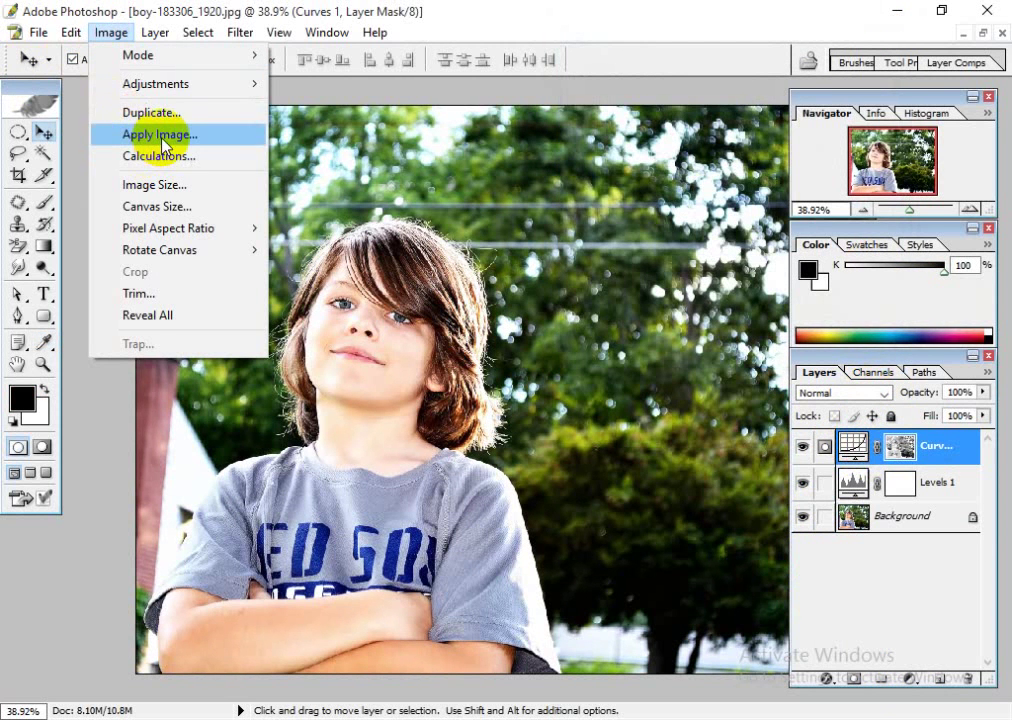
click(510, 203)
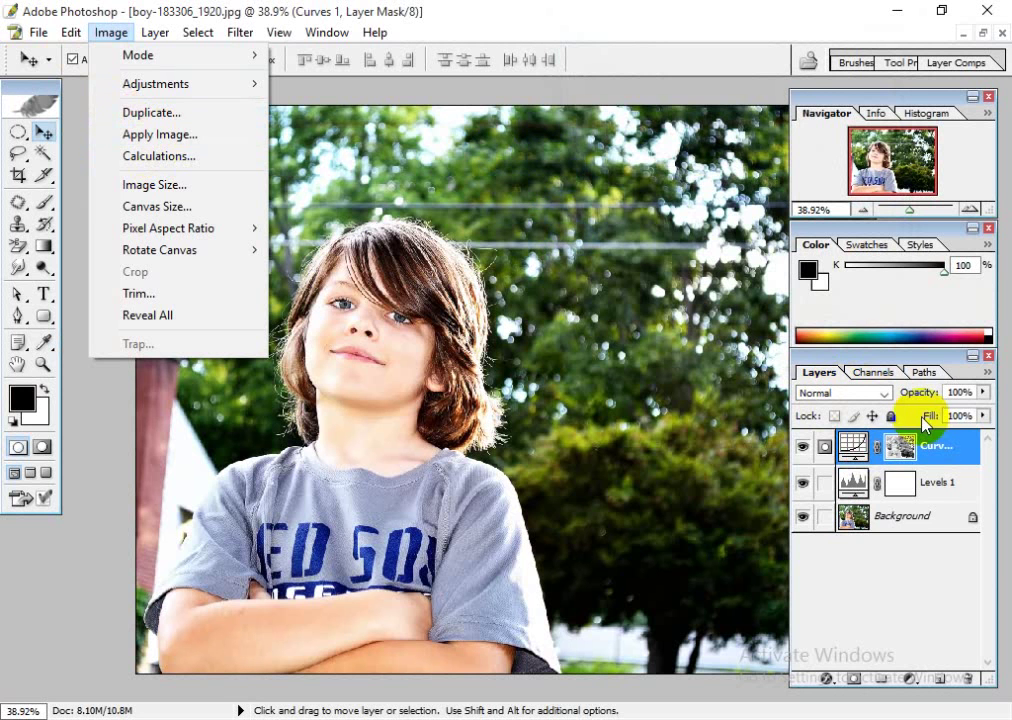
click(900, 530)
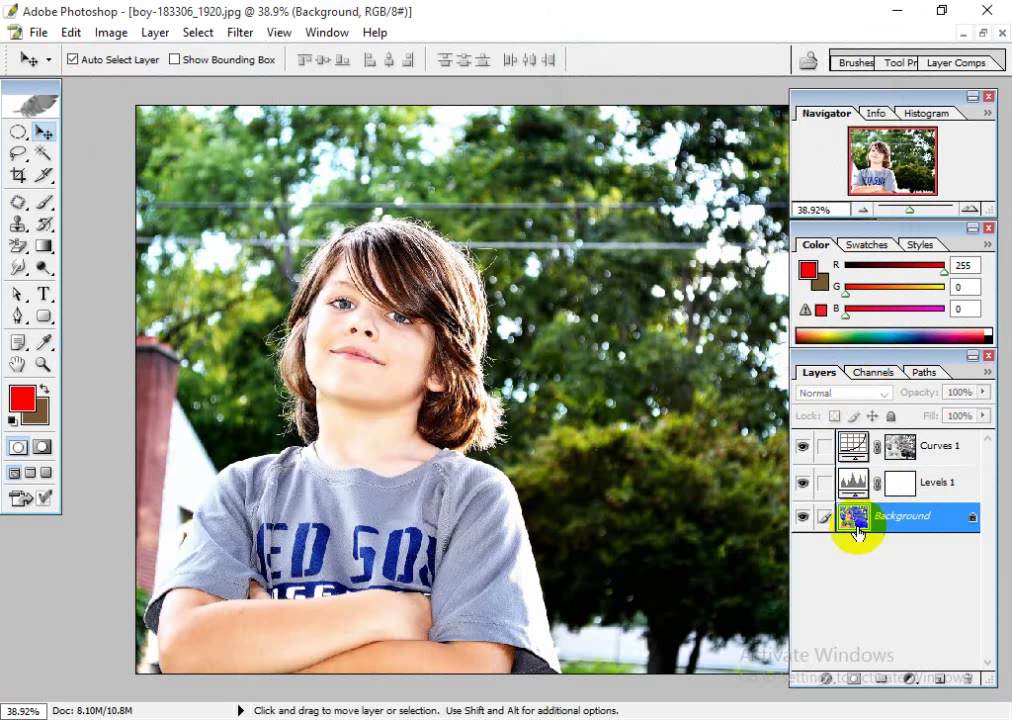
click(914, 683)
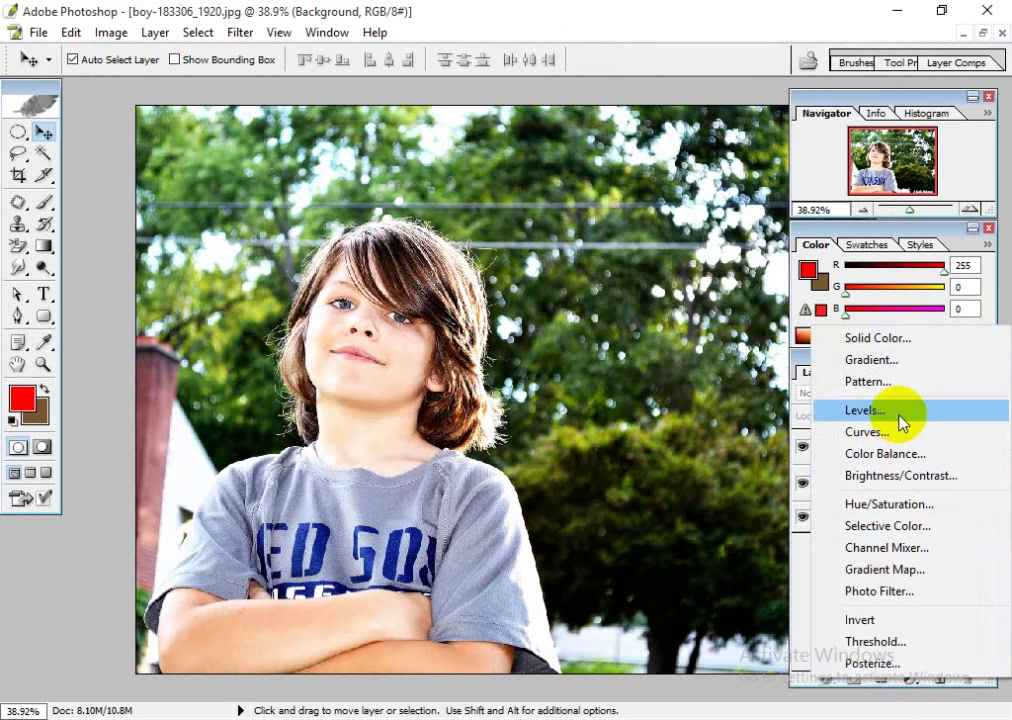
click(768, 497)
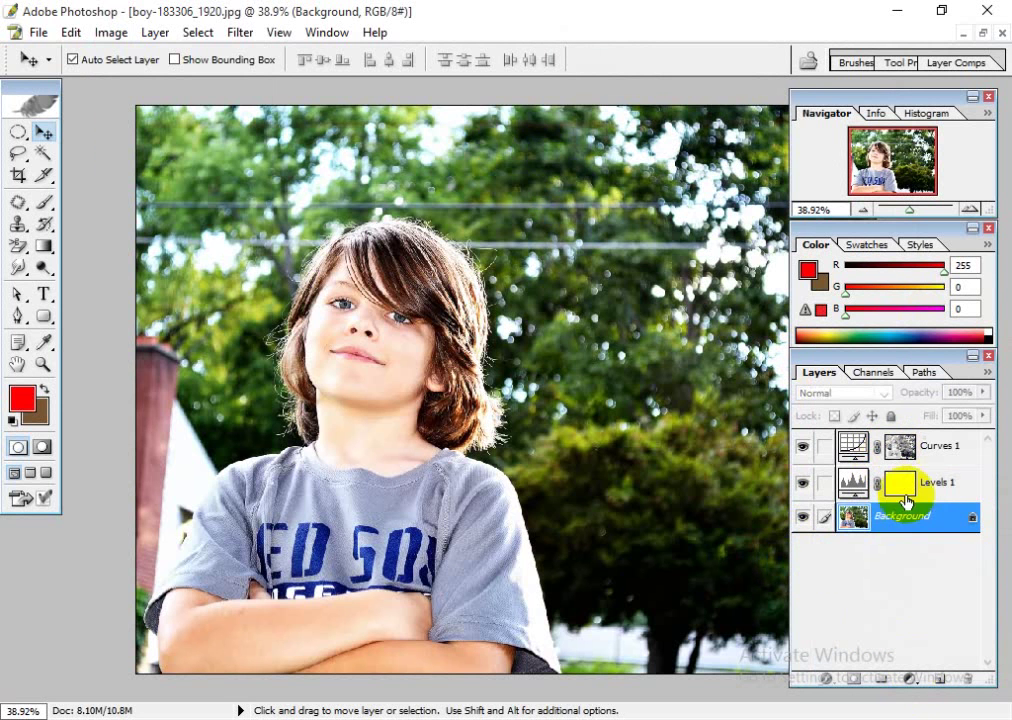
- Set the Levels 1 layer's opacity to 50%
click(915, 488)
click(1009, 385)
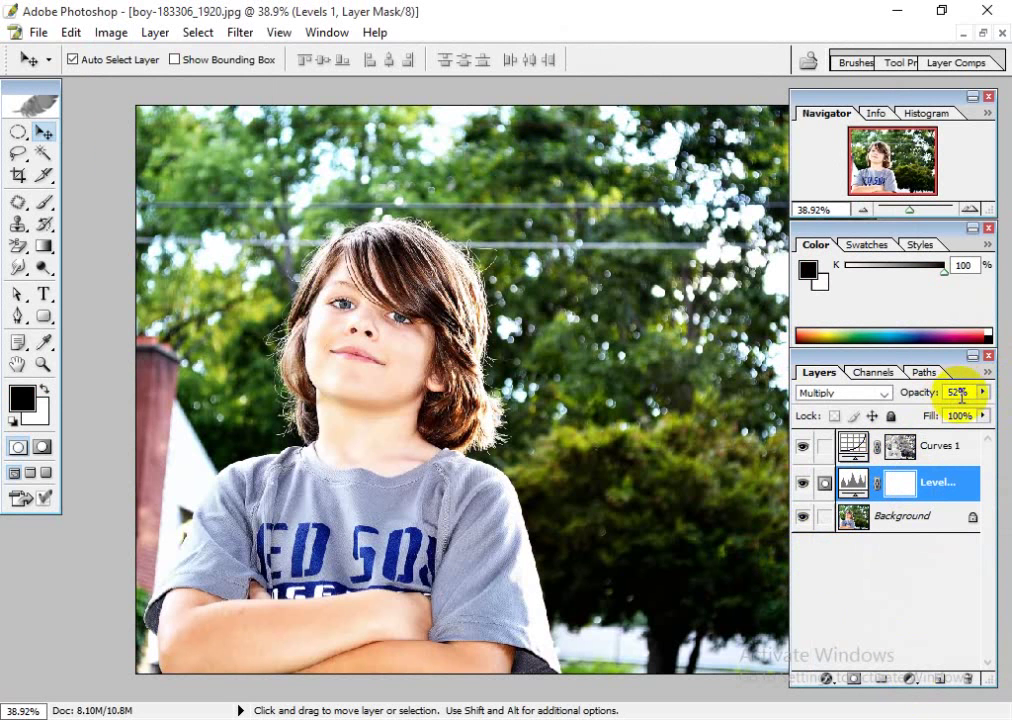
drag(967, 395, 928, 392)
text(50)
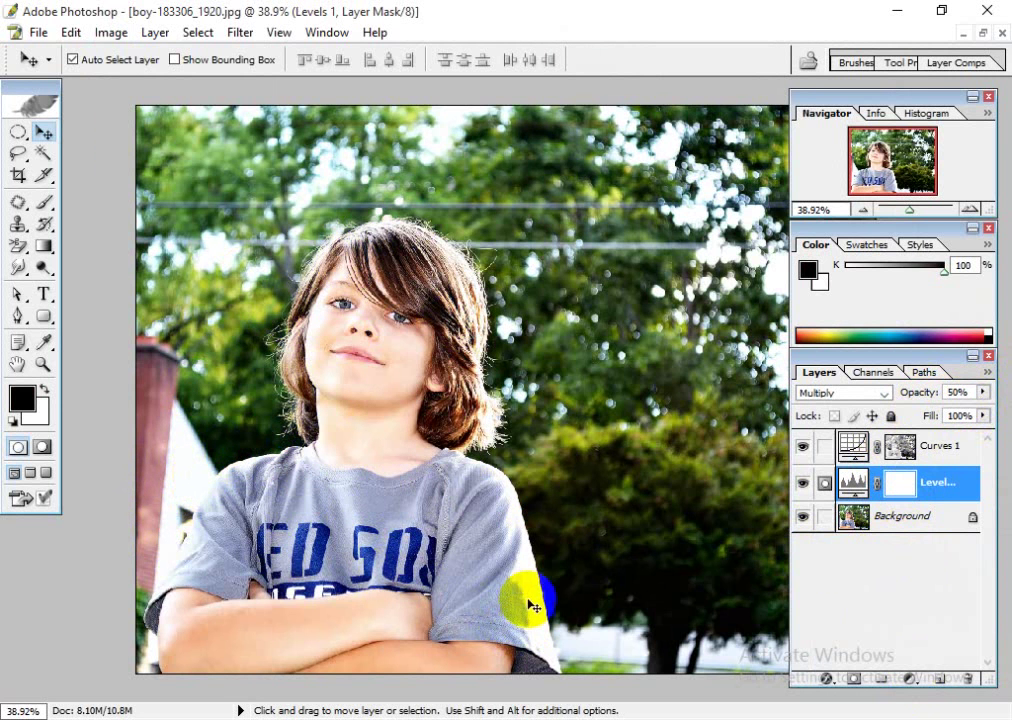
click(468, 429)
mouse_move(487, 423)
mouse_down()
mouse_move(481, 212)
mouse_move(172, 470)
mouse_up()
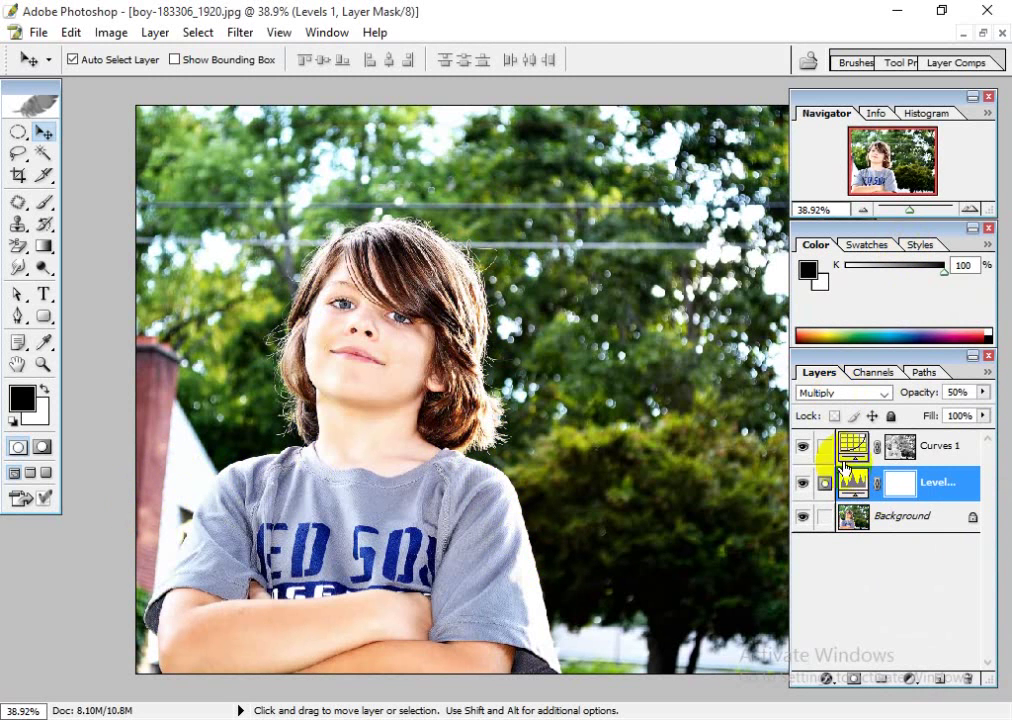
- Restore the boy photo to a floating document window and switch to the Todo list in Notepad
click(983, 33)
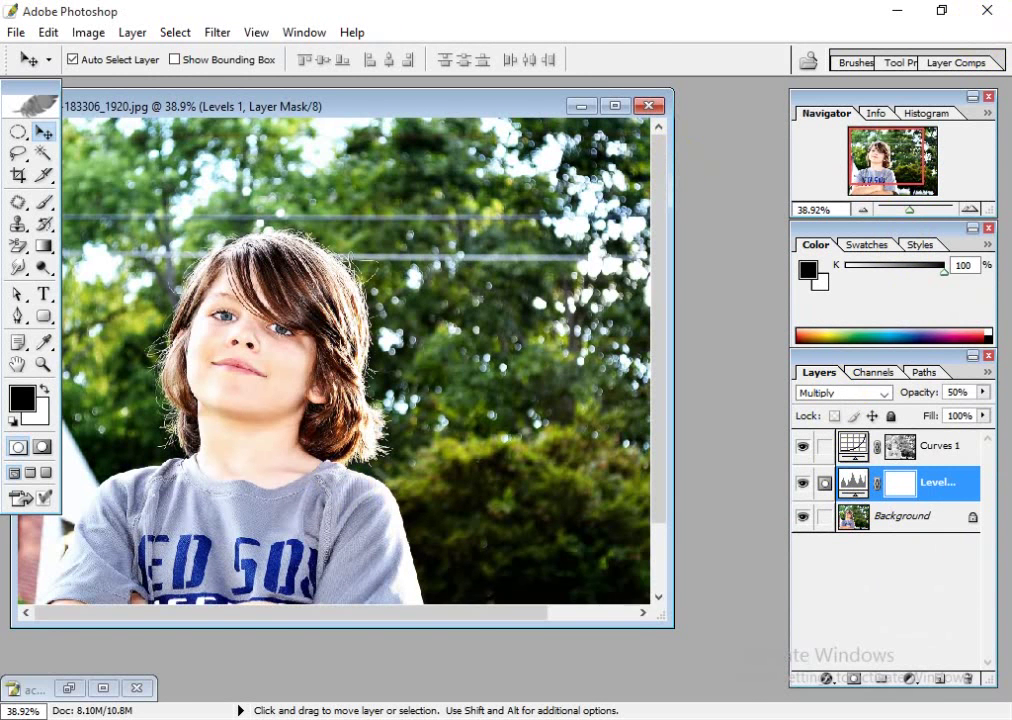
mouse_move(630, 719)
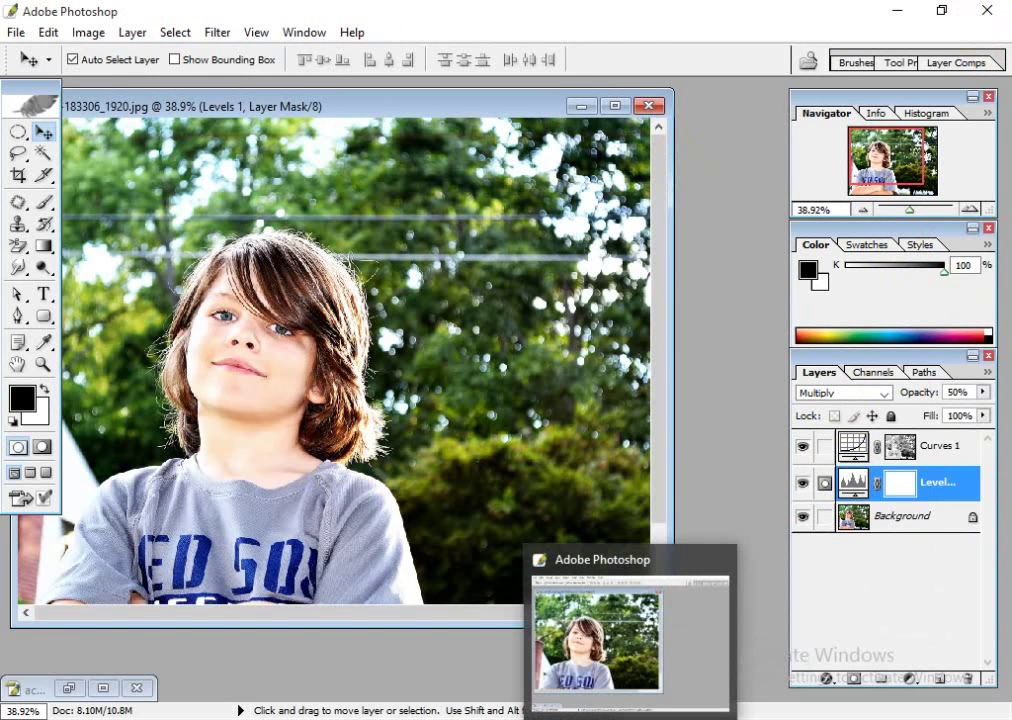
click(630, 719)
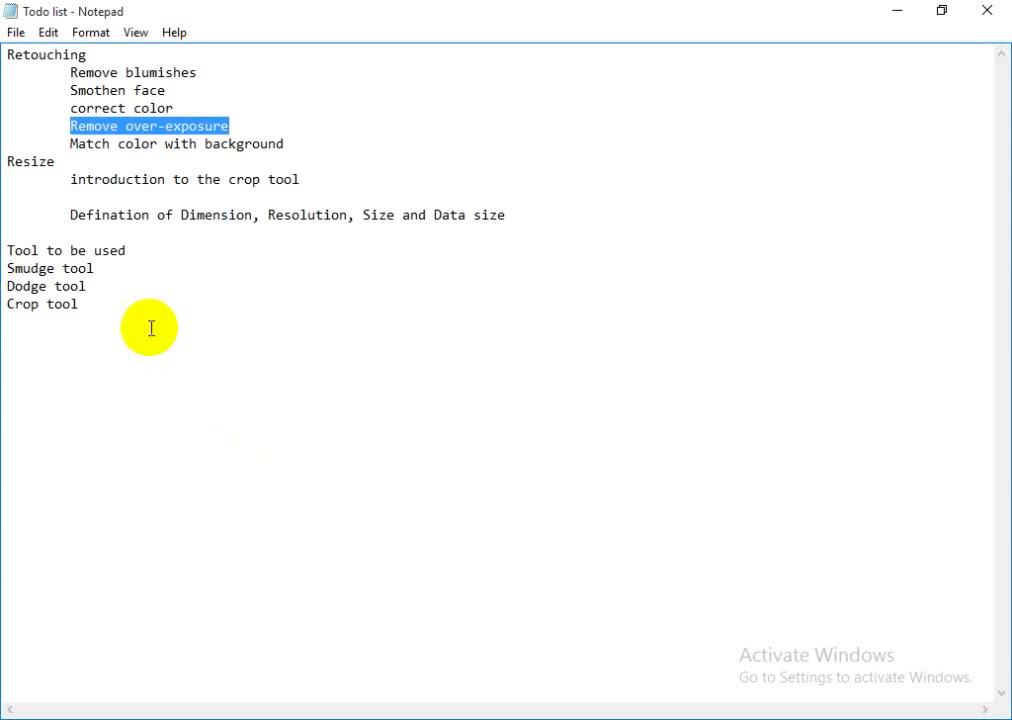
- Review the Retouching items in the to-do list, from Remove blumishes through Match color with background
click(133, 117)
click(149, 70)
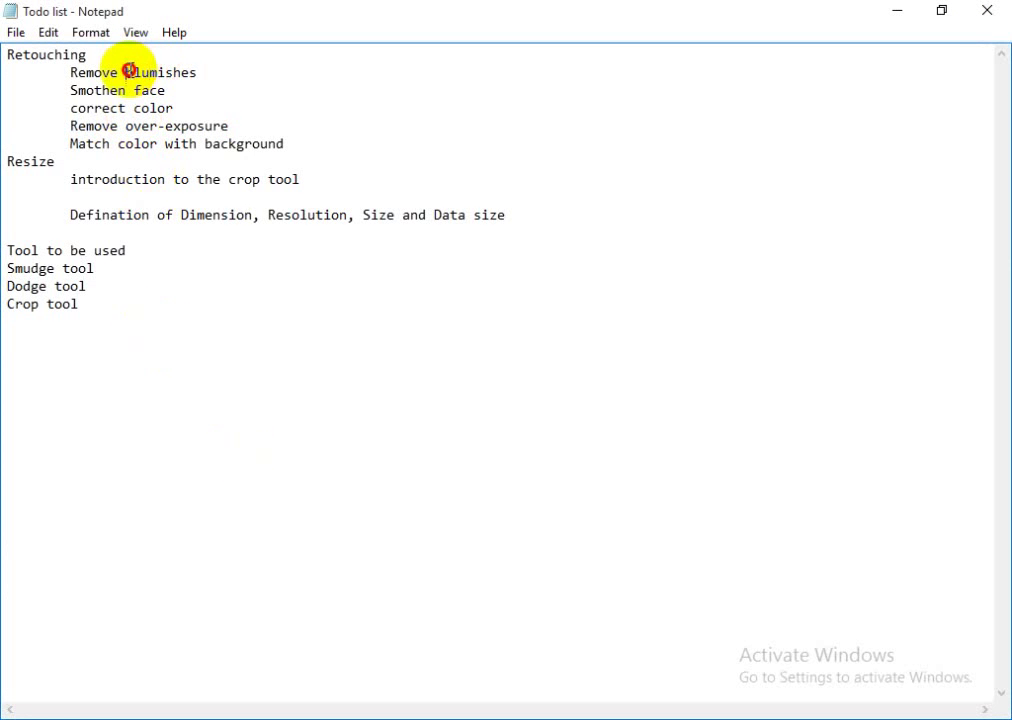
double_click(128, 70)
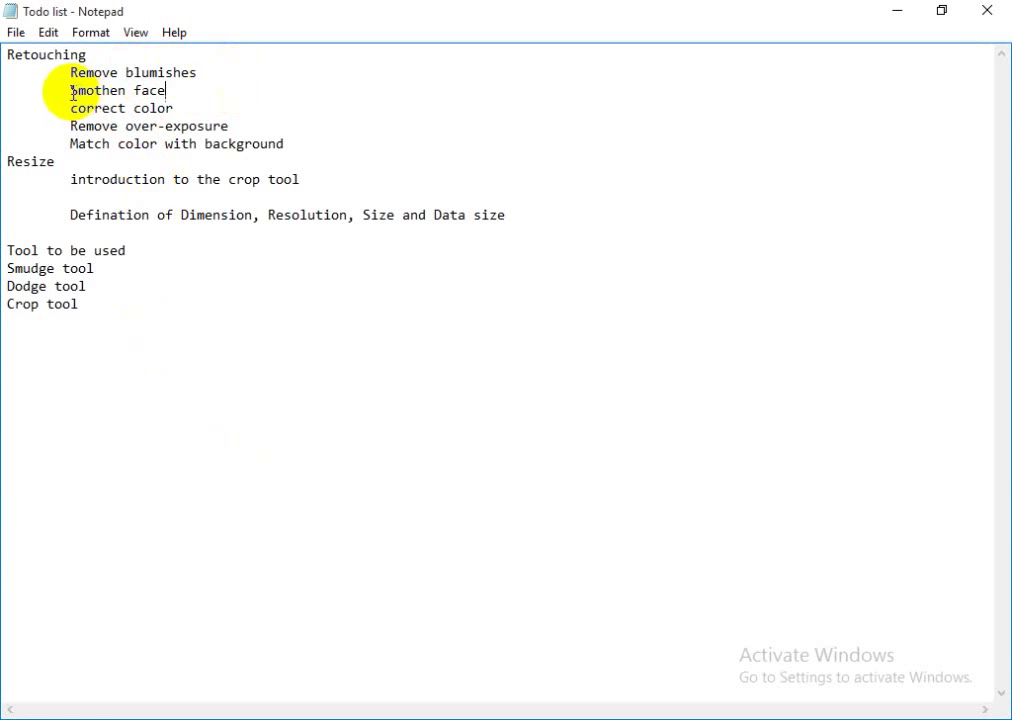
click(135, 91)
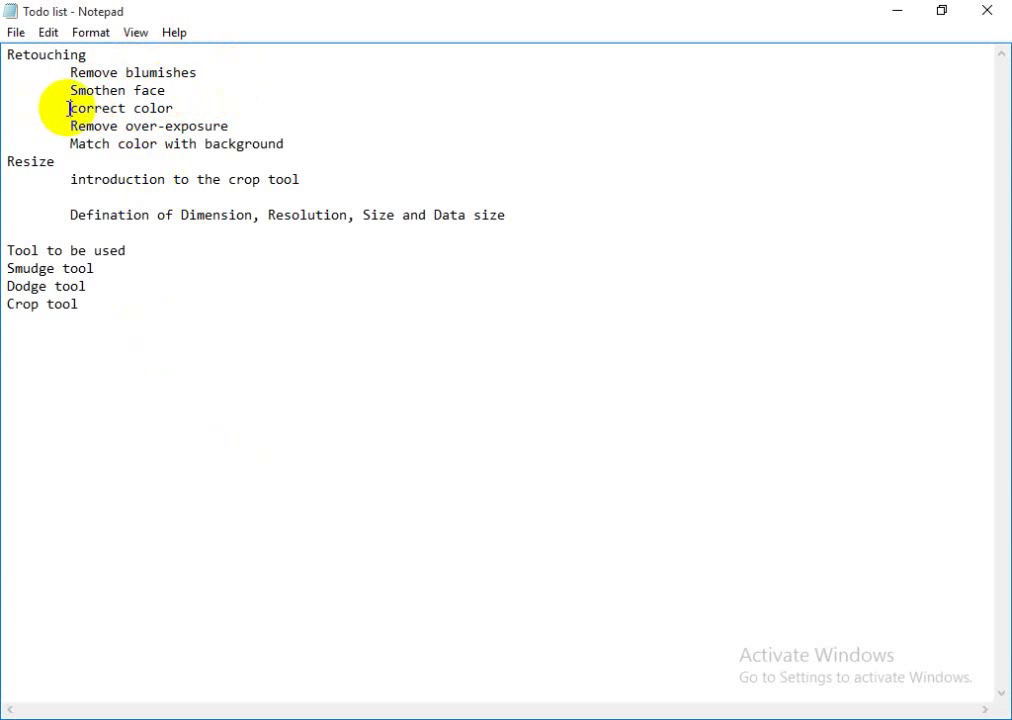
drag(69, 108, 196, 105)
click(206, 108)
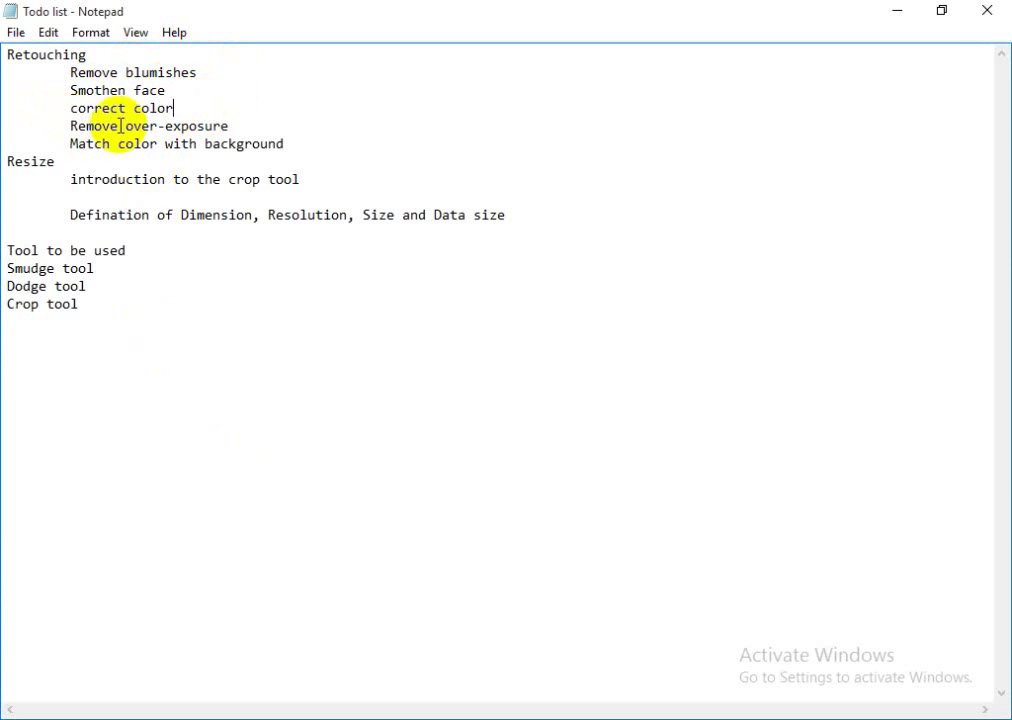
drag(229, 126, 124, 126)
click(230, 127)
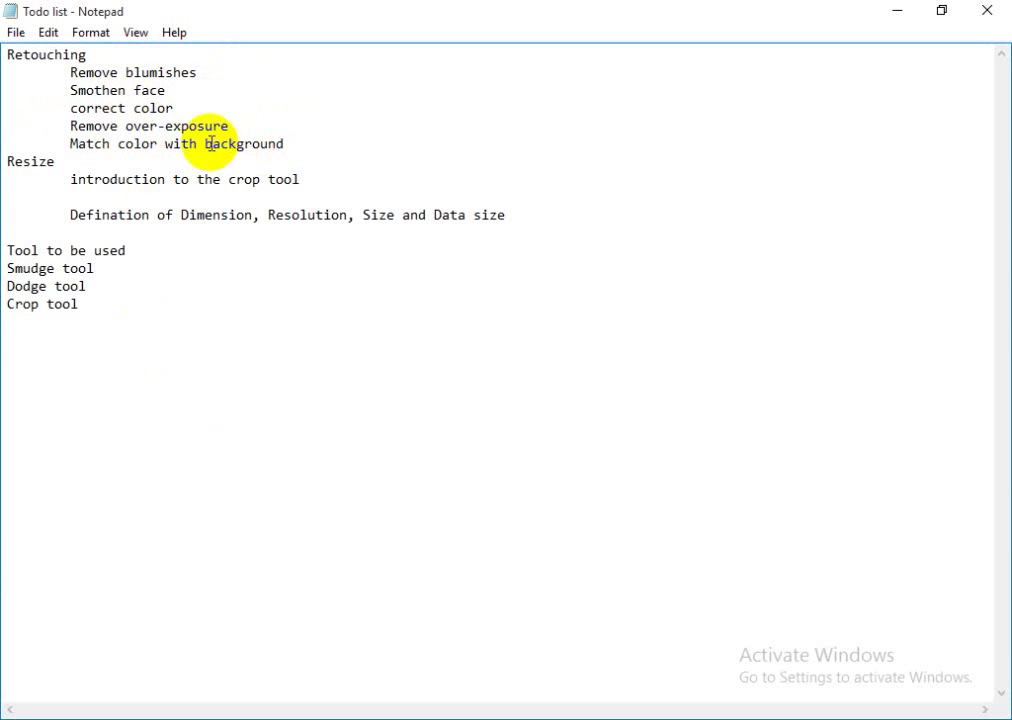
drag(76, 146, 294, 144)
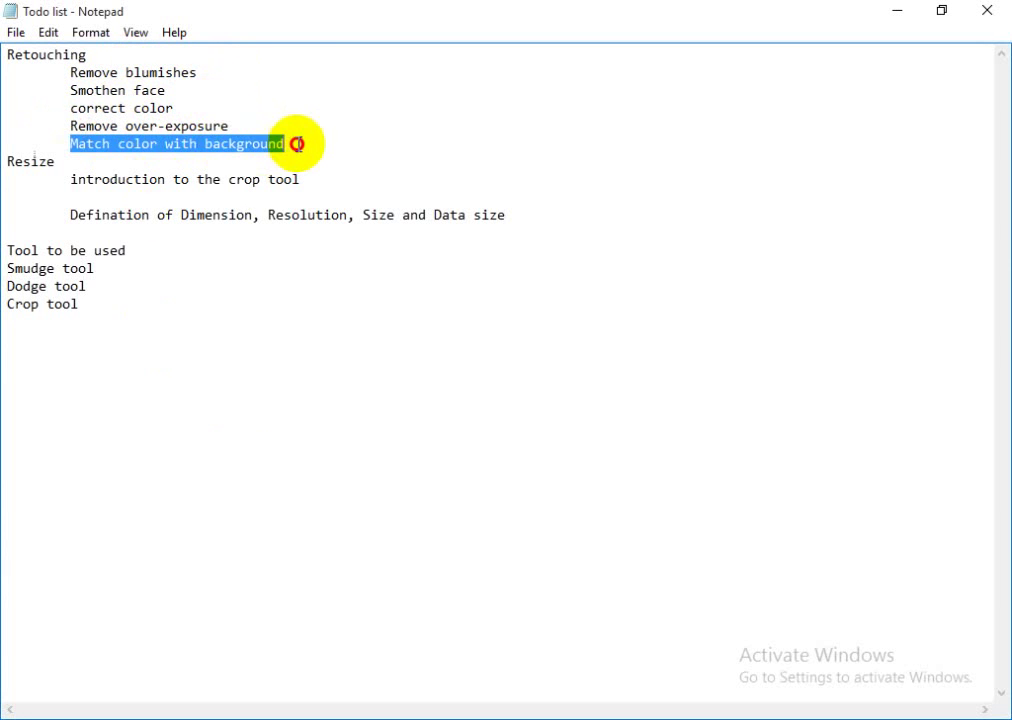
click(305, 146)
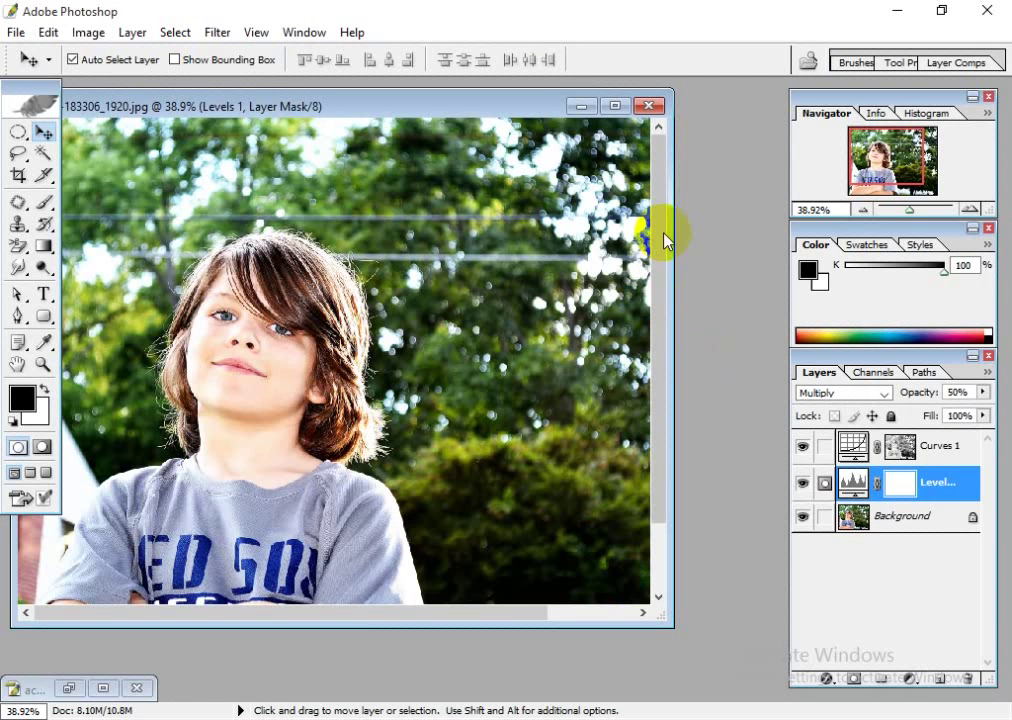
- Open the smiling-indian-boy-708334_1920 photo from the resources folder
double_click(723, 264)
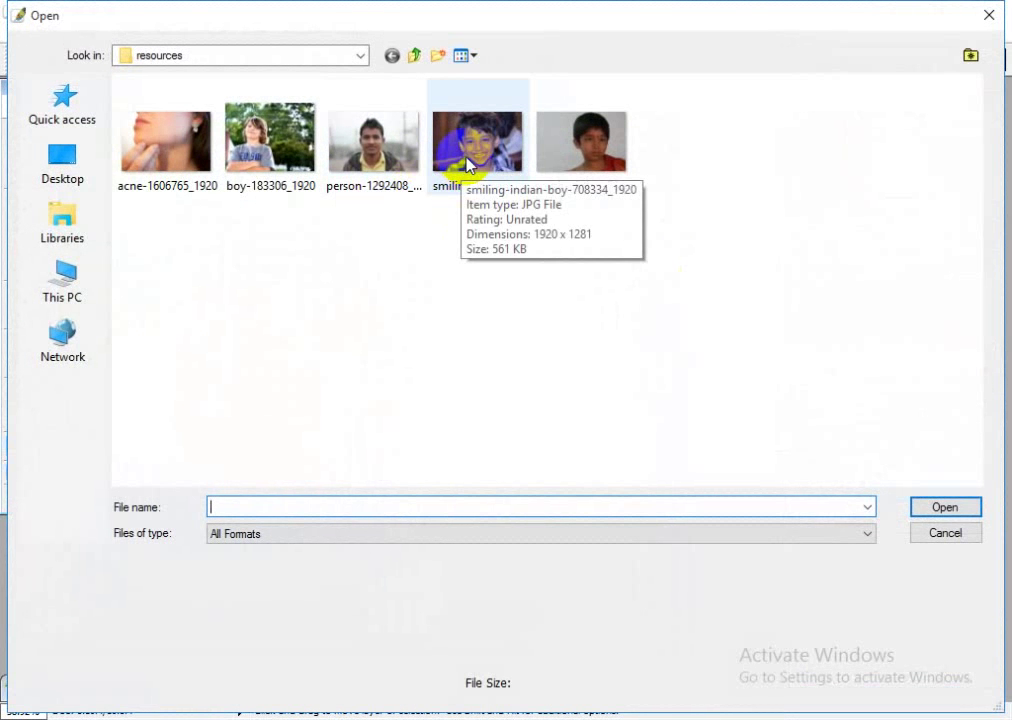
click(462, 166)
click(925, 507)
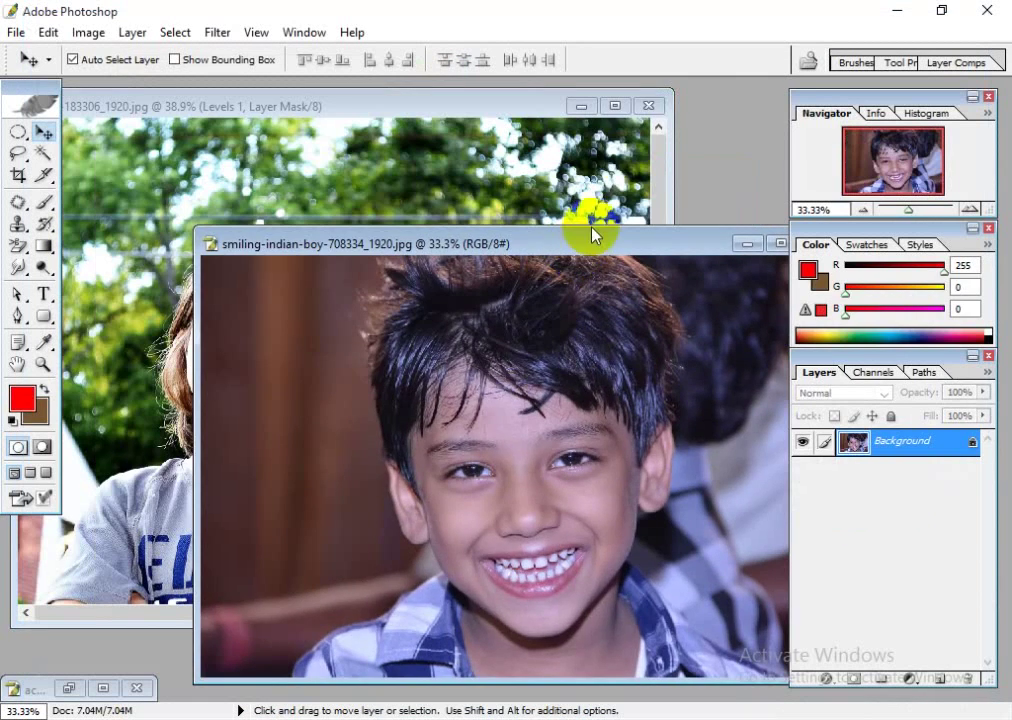
- Close the retouched boy photo without saving its changes and reopen the original boy-183306_1920 from the resources folder
click(648, 104)
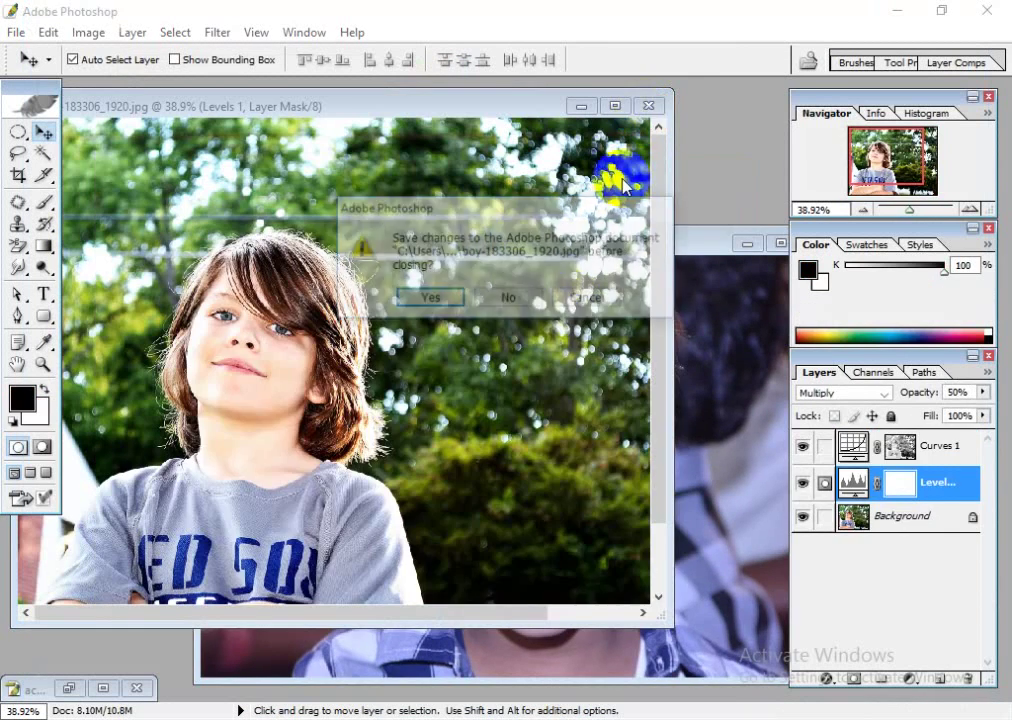
click(515, 298)
double_click(440, 187)
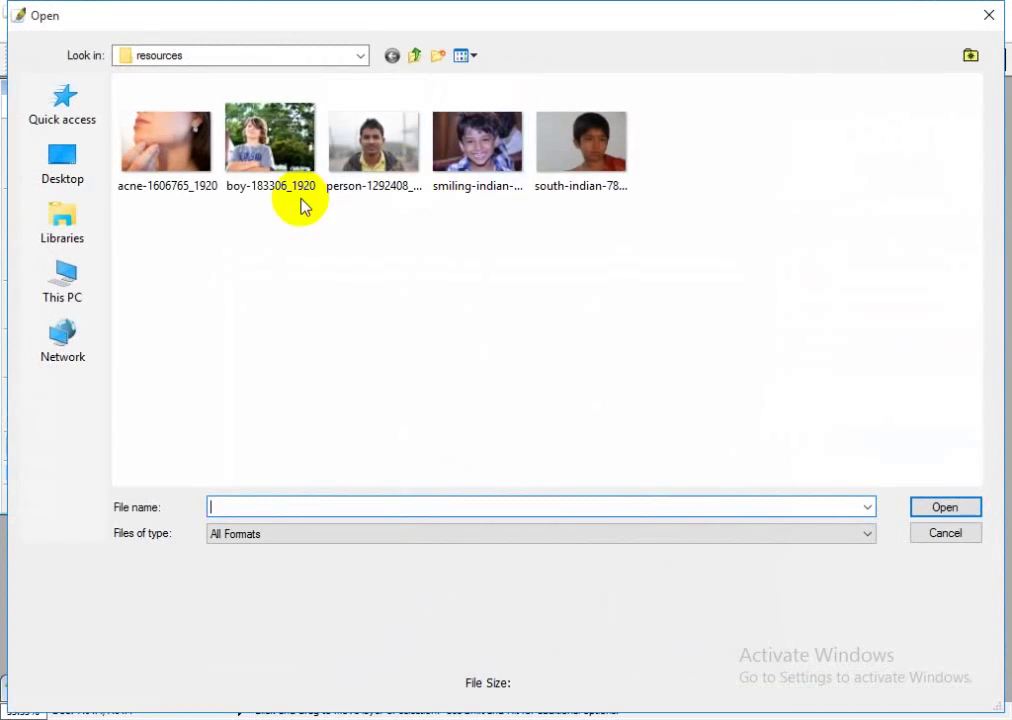
click(300, 204)
click(945, 507)
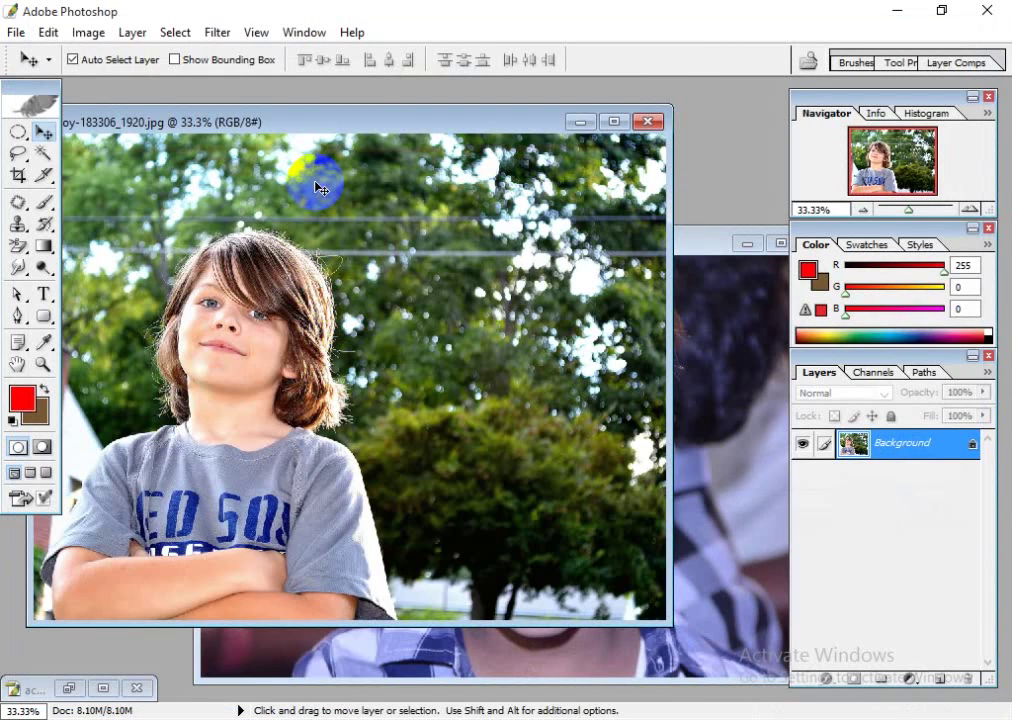
- Rearrange the two floating photo windows and maximize the smiling-indian-boy document
drag(361, 129, 363, 117)
click(682, 330)
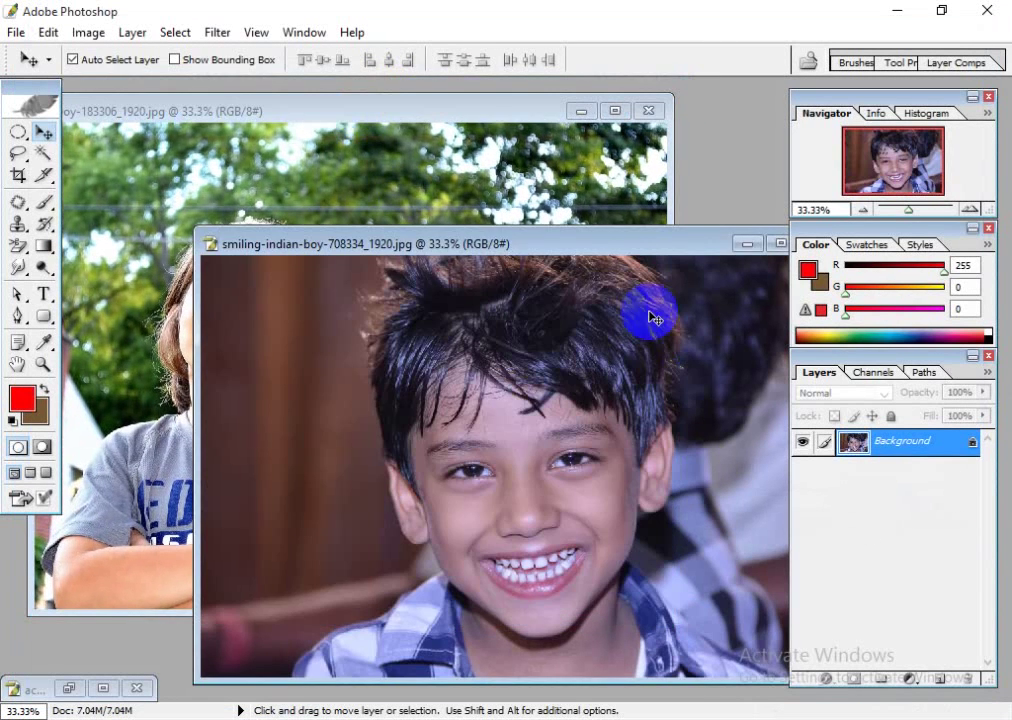
drag(515, 238, 425, 162)
click(682, 157)
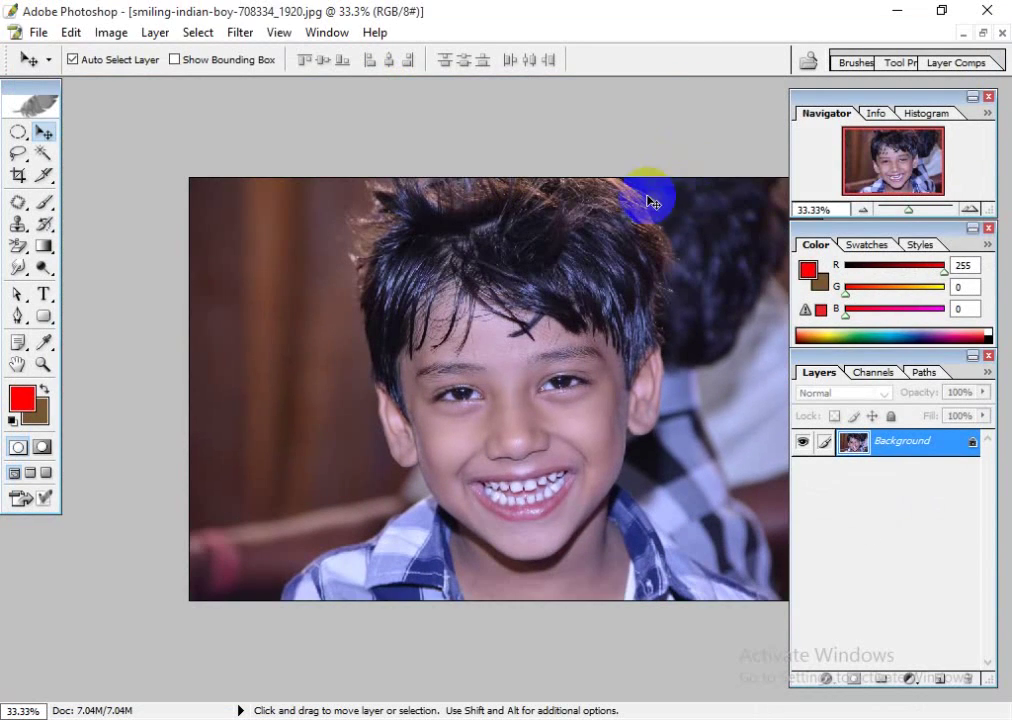
click(576, 300)
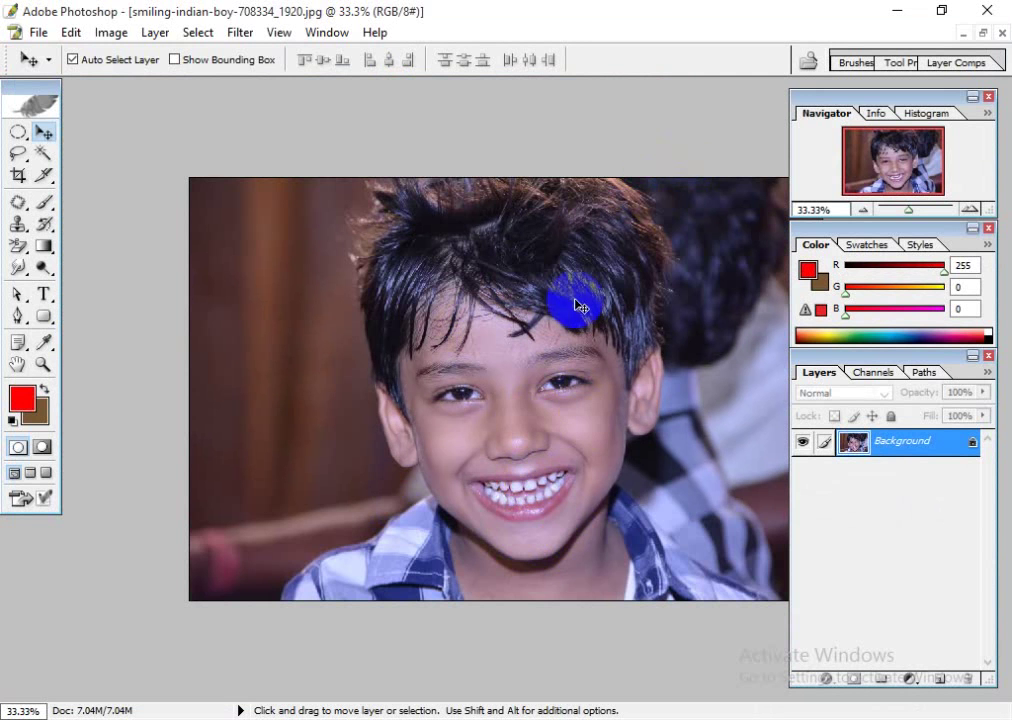
click(283, 593)
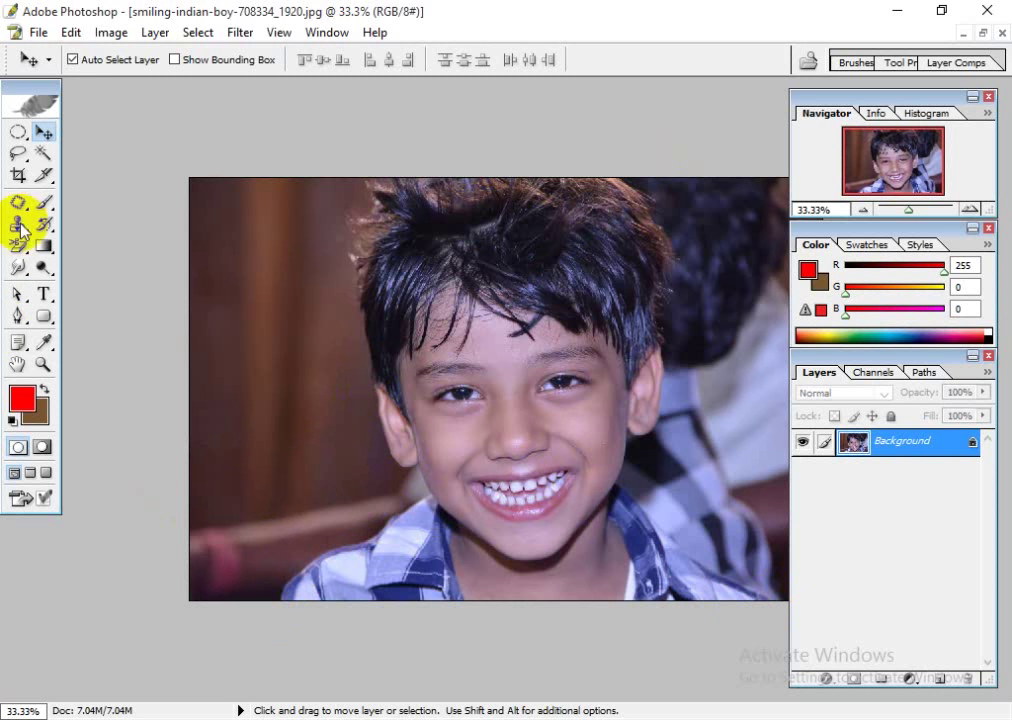
- Draw a freehand Lasso selection with a 1 px feather around the smiling boy's head, neck and shoulders
click(18, 153)
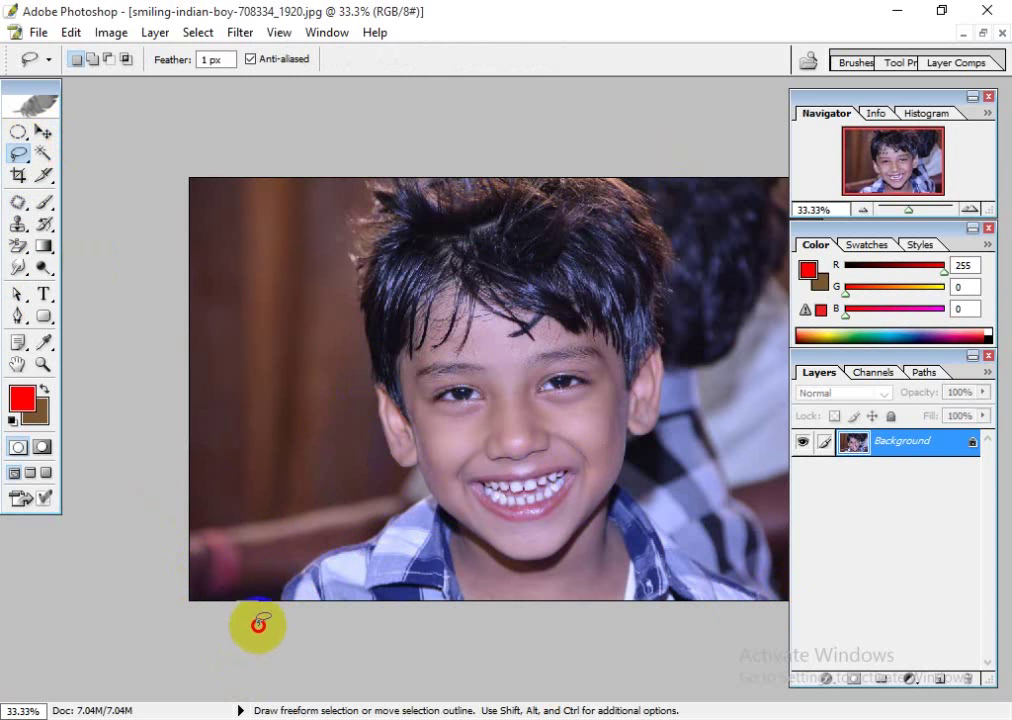
drag(255, 617, 281, 604)
drag(311, 566, 403, 522)
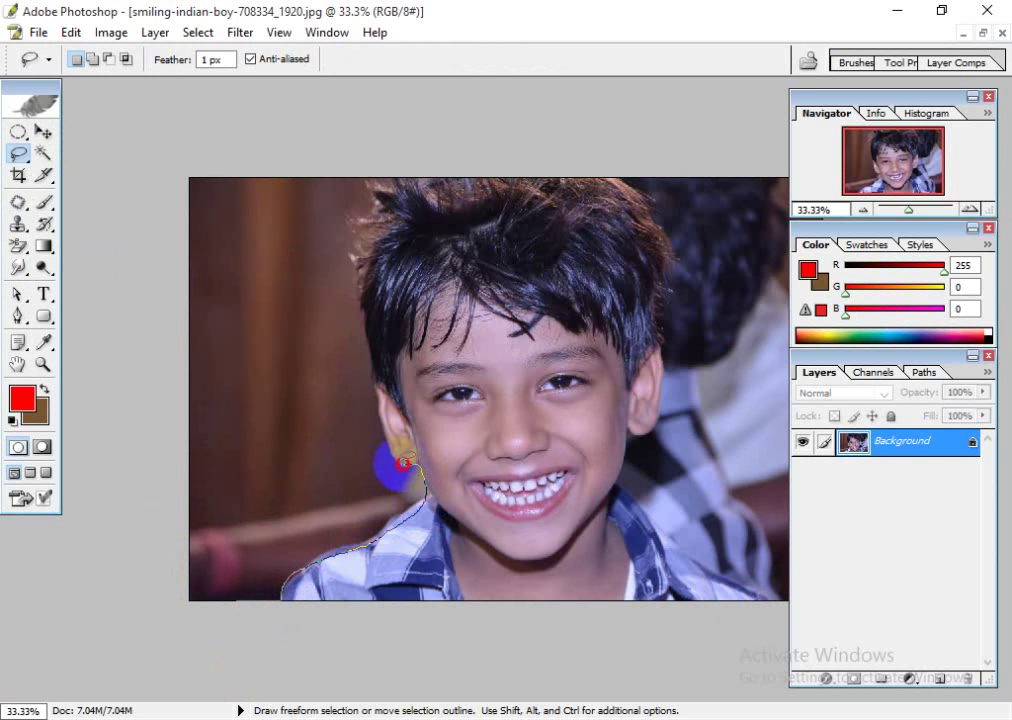
mouse_move(404, 463)
mouse_down()
mouse_move(376, 425)
mouse_move(350, 270)
mouse_move(376, 181)
mouse_move(605, 183)
mouse_move(628, 207)
mouse_move(656, 300)
mouse_move(659, 428)
mouse_up()
mouse_move(633, 473)
mouse_down()
mouse_move(670, 527)
mouse_move(680, 544)
mouse_move(672, 558)
mouse_move(780, 603)
mouse_move(700, 628)
mouse_move(273, 628)
mouse_up()
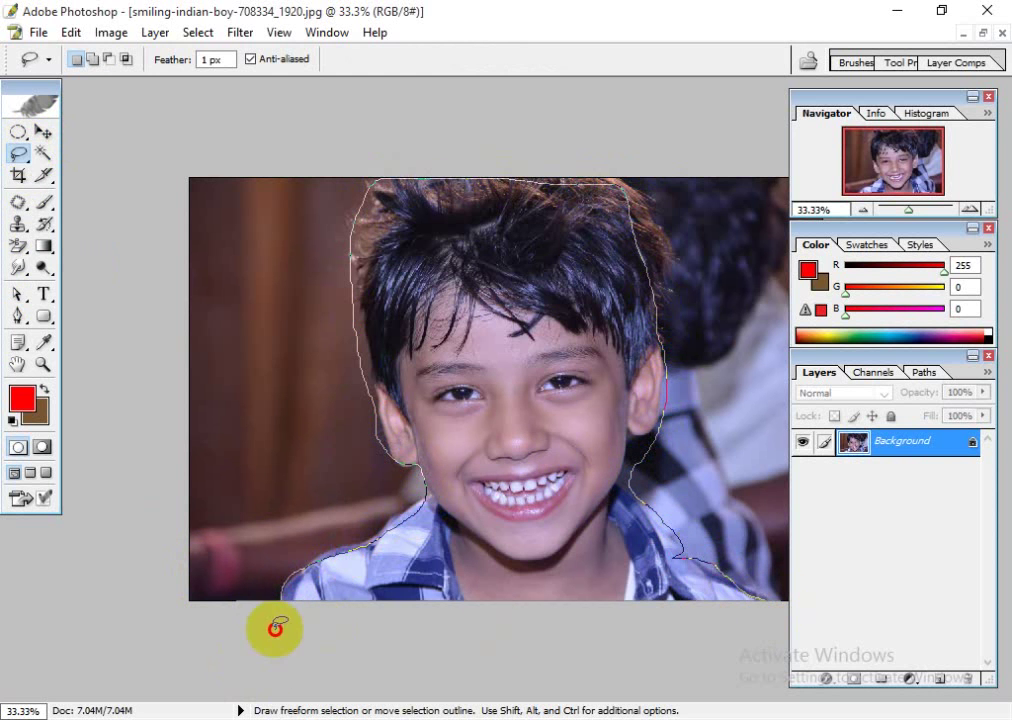
- Duplicate the Background layer, mask the copy with the selection and hide the original Background
drag(951, 452, 940, 678)
click(855, 678)
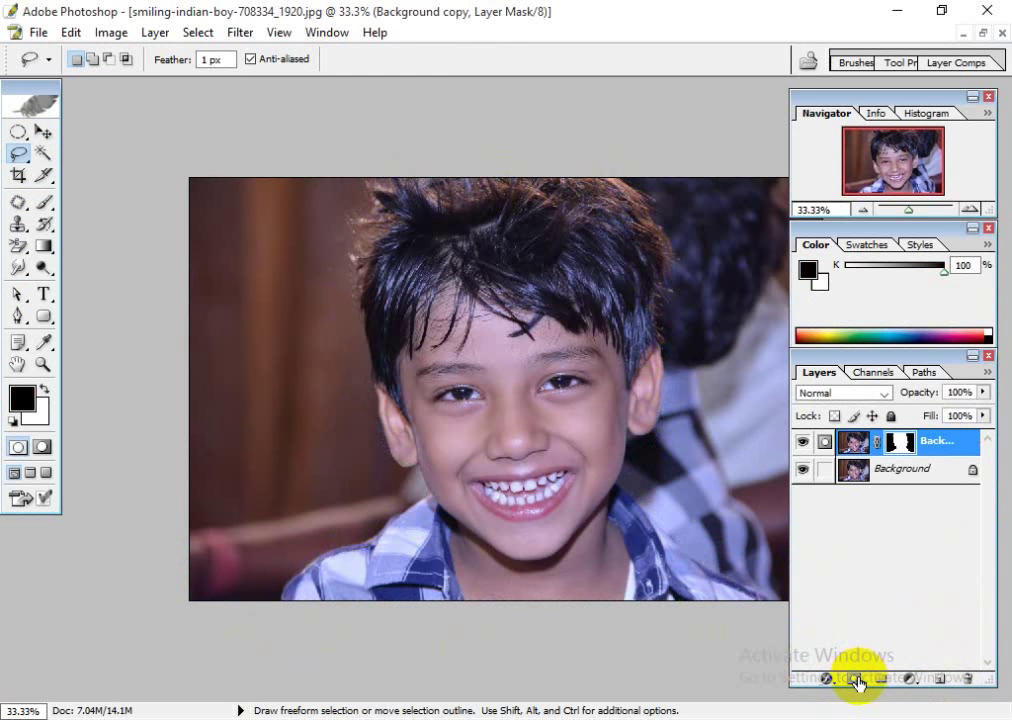
click(802, 468)
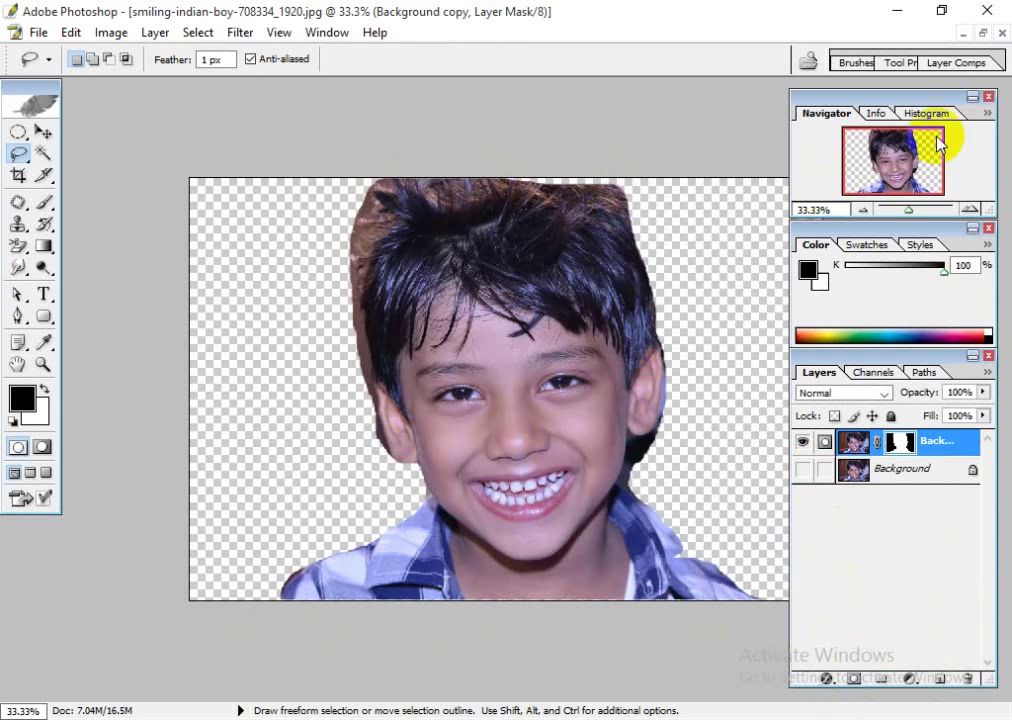
- Copy the masked cut-out into the boy-183306_1920 document and place it to the right of the long-haired boy
click(988, 32)
drag(508, 158, 840, 265)
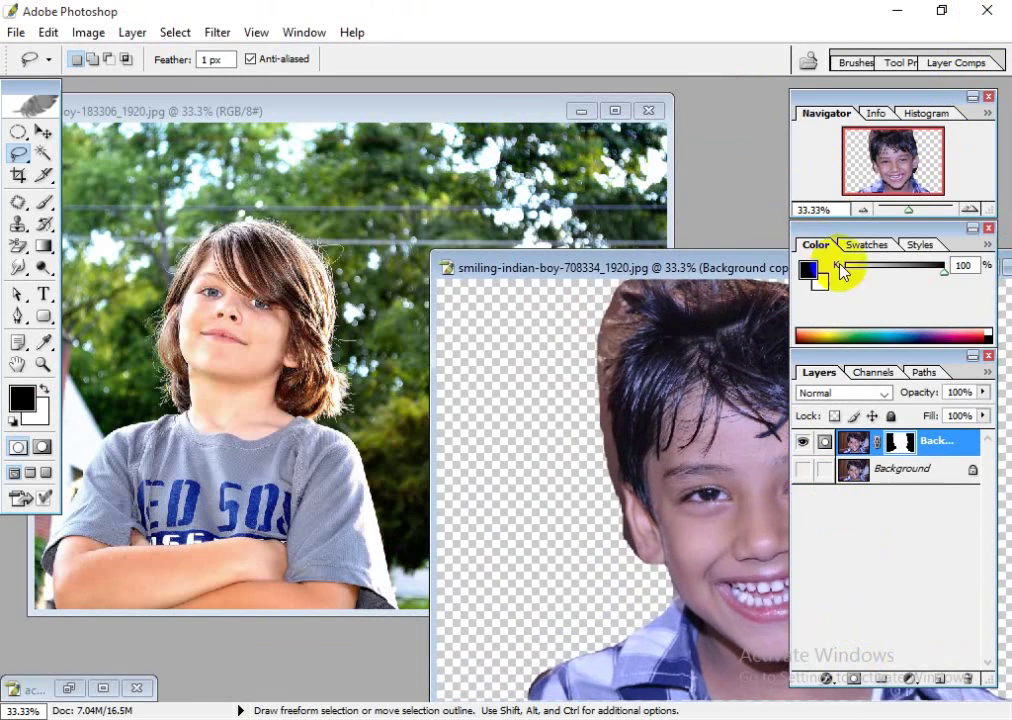
click(43, 131)
drag(479, 350, 314, 340)
click(615, 110)
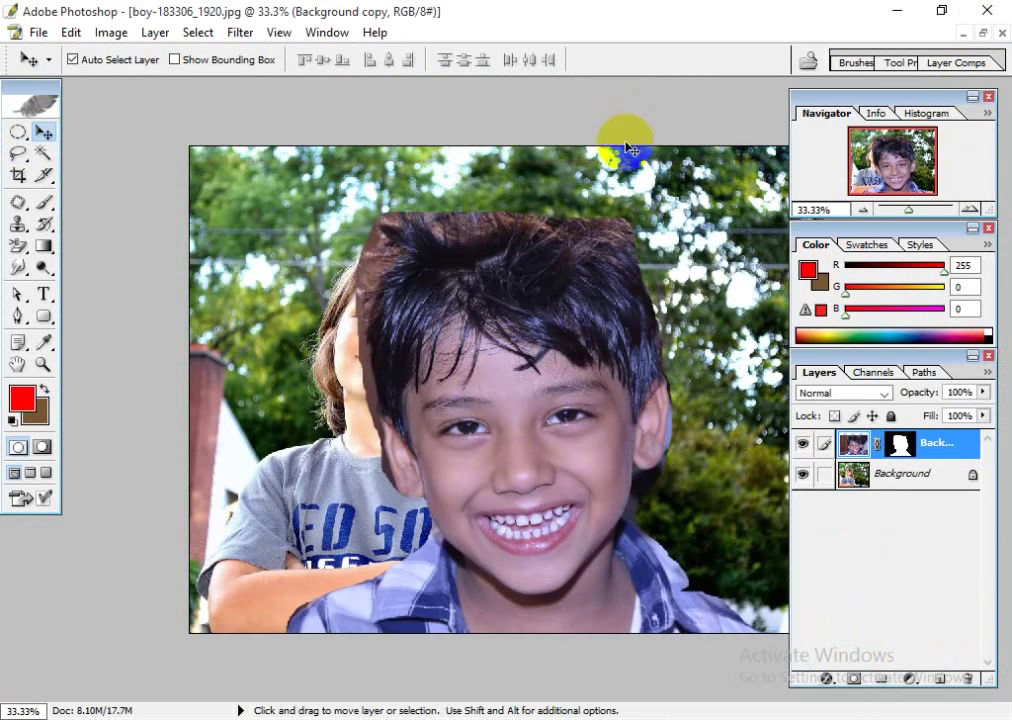
drag(551, 441, 637, 445)
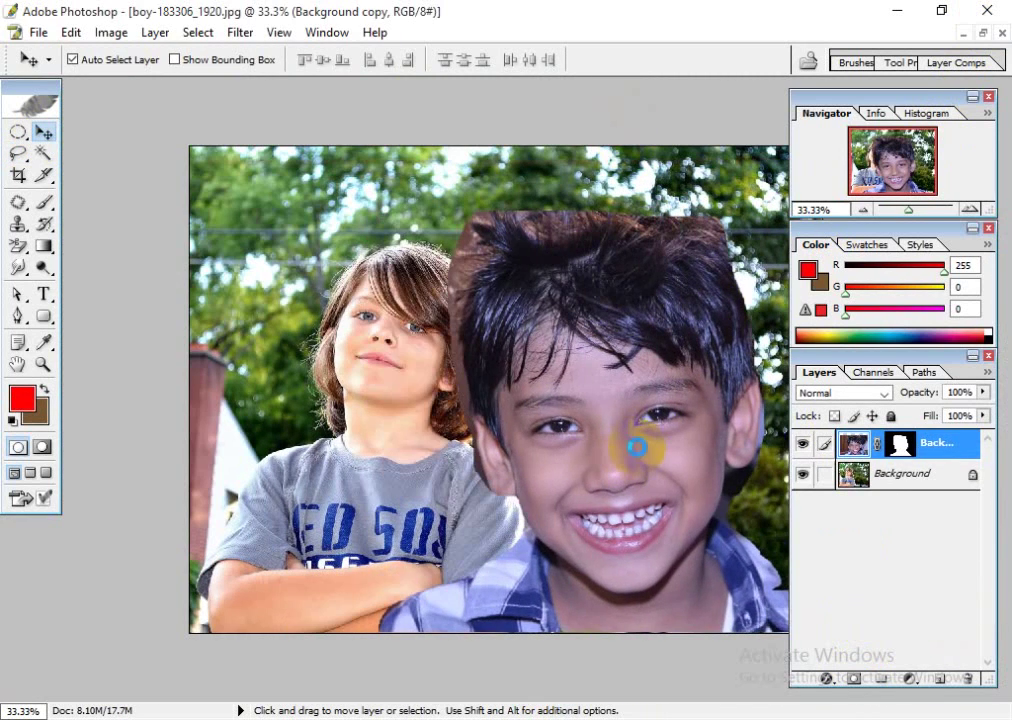
- Paint black on the cut-out's layer mask with a soft 175 px brush to remove leftover background around the hair, ear and shoulder
click(897, 443)
click(43, 201)
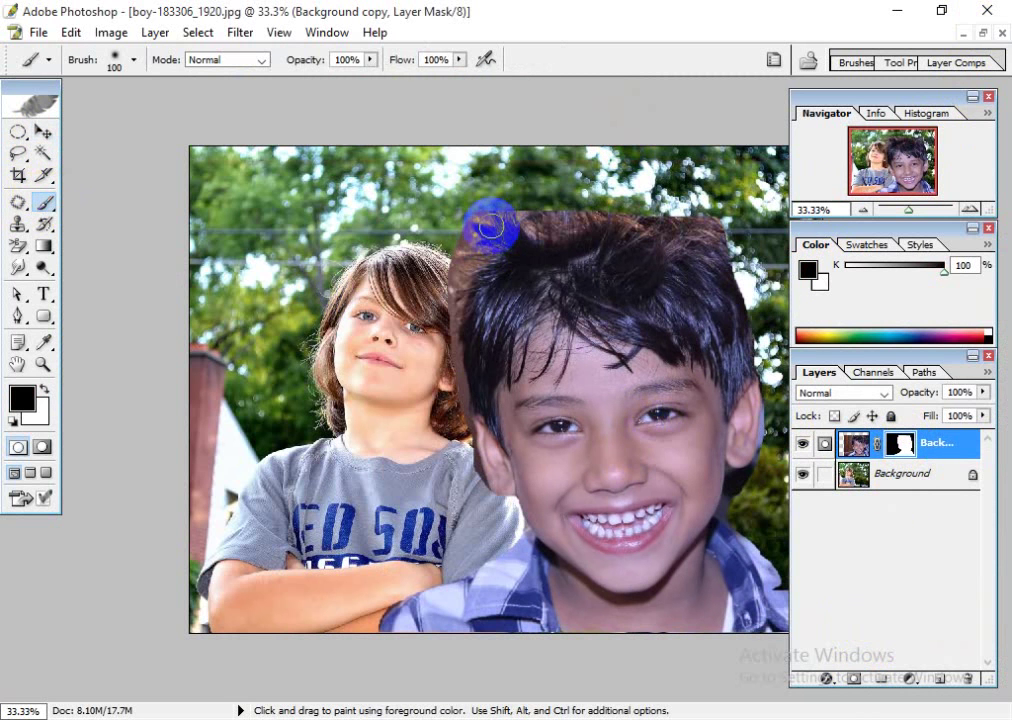
key(bracketright)
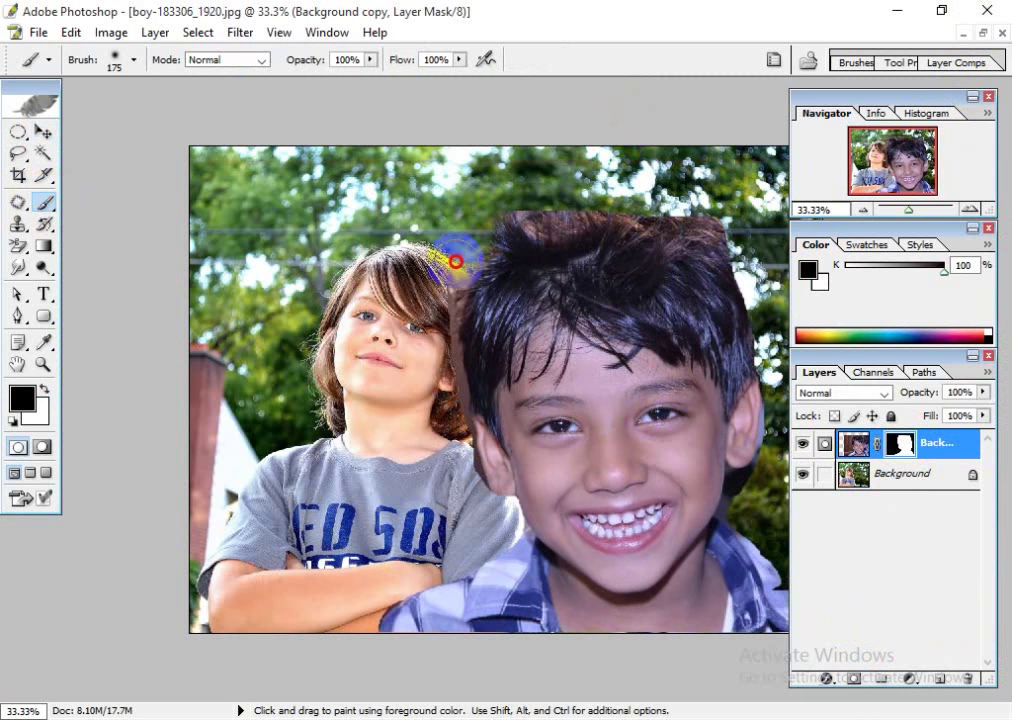
mouse_move(455, 262)
mouse_down()
mouse_move(461, 428)
mouse_move(452, 420)
mouse_move(457, 462)
mouse_up()
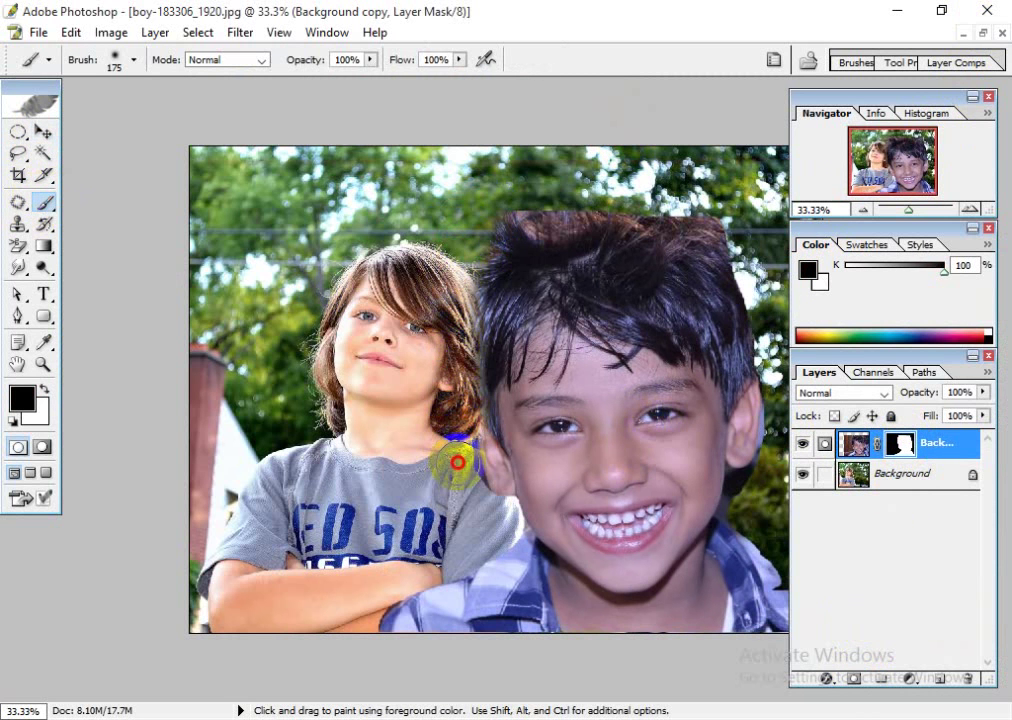
key(ctrl+z)
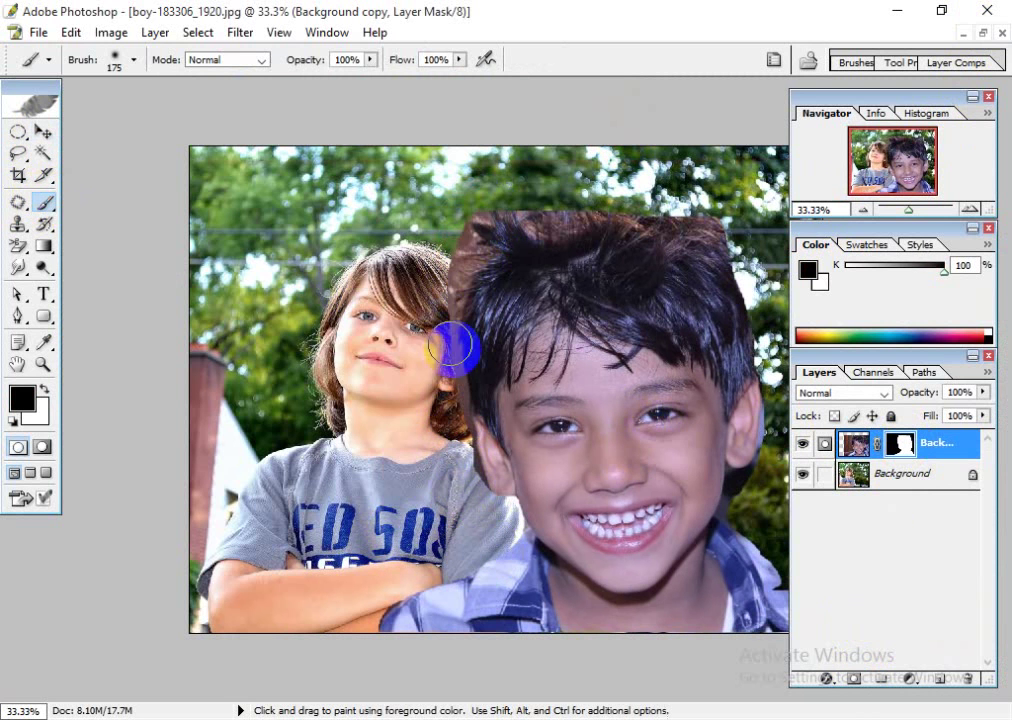
mouse_move(474, 199)
mouse_down()
mouse_move(438, 314)
mouse_move(441, 386)
mouse_up()
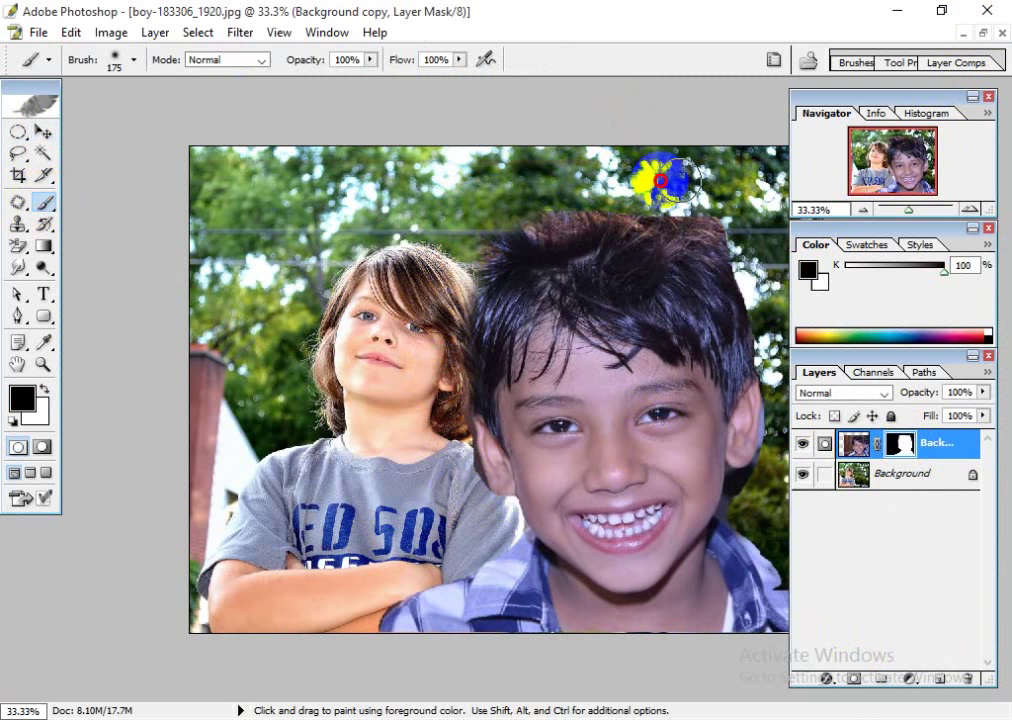
mouse_move(661, 180)
mouse_down()
mouse_move(714, 181)
mouse_move(735, 203)
mouse_move(710, 200)
mouse_move(737, 224)
mouse_move(776, 340)
mouse_move(772, 378)
mouse_up()
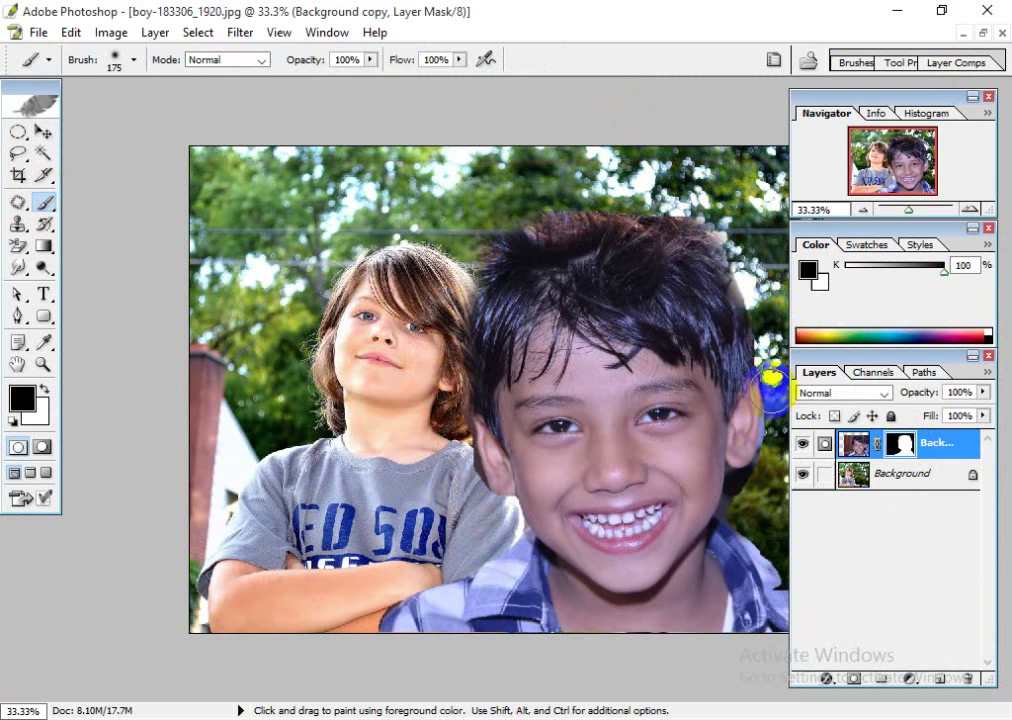
drag(780, 424, 795, 463)
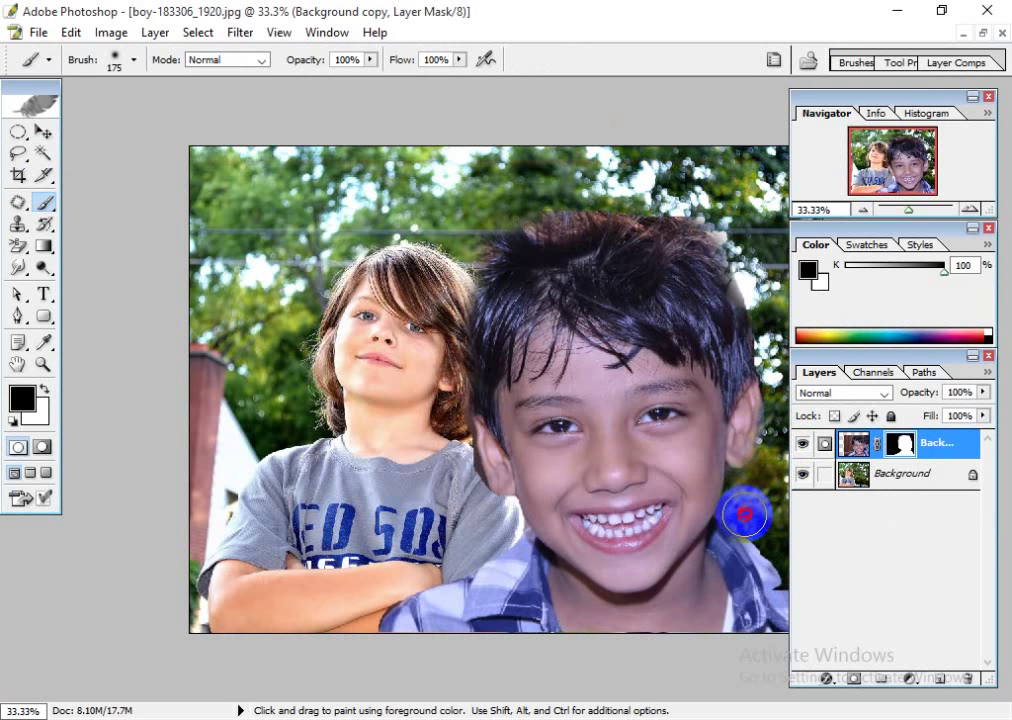
drag(744, 514, 793, 601)
key(space)
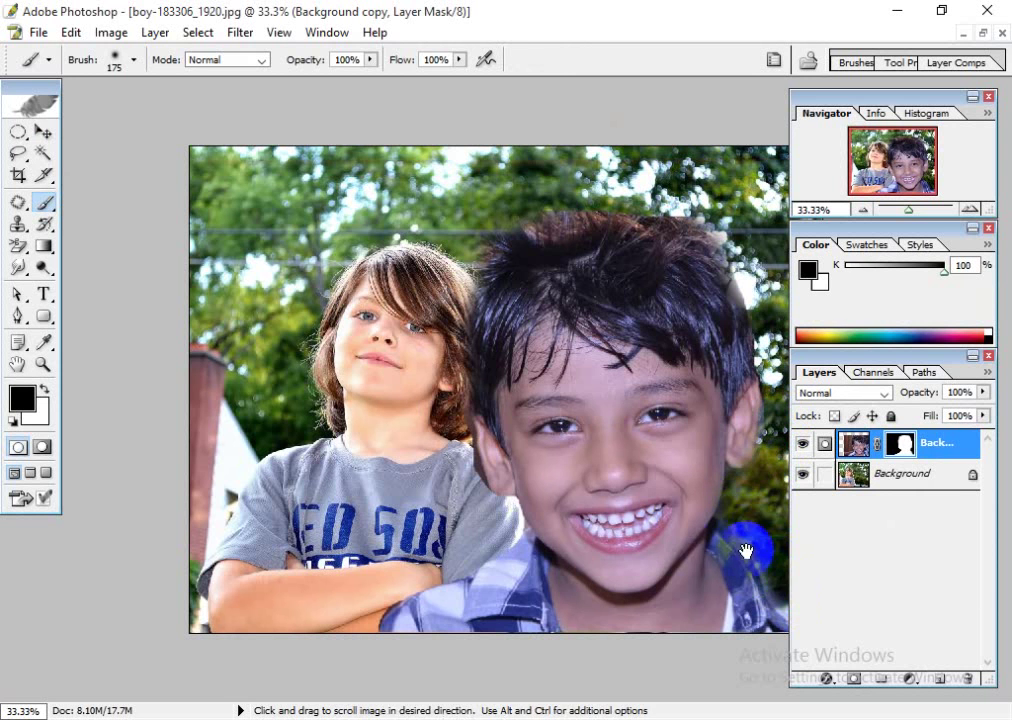
- Touch up the mask beside the cut-out's shoulder and reposition the cut-out to the right, clear of the long-haired boy
click(42, 130)
drag(617, 410, 520, 374)
click(659, 601)
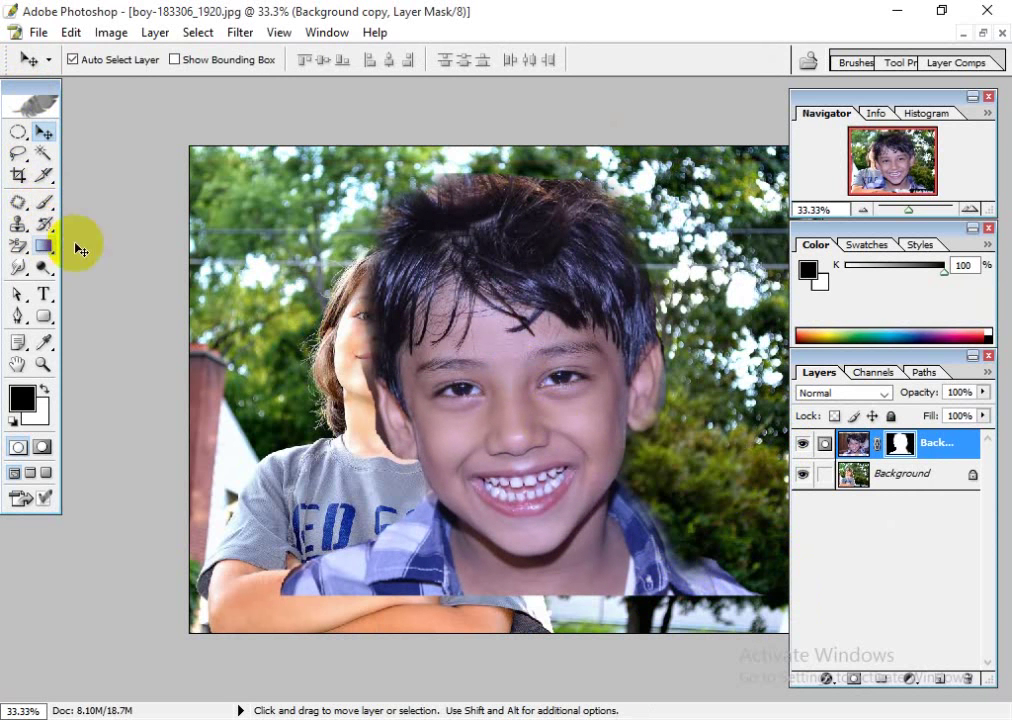
click(44, 202)
mouse_move(714, 535)
mouse_down()
mouse_move(753, 569)
mouse_move(703, 535)
mouse_move(698, 481)
mouse_up()
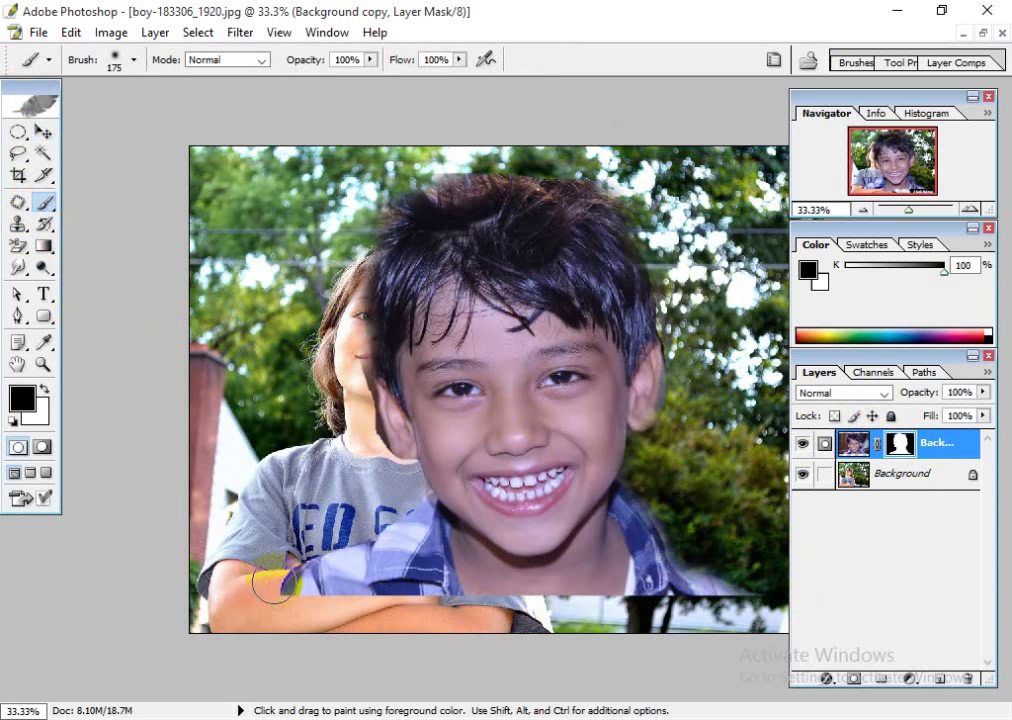
click(44, 131)
drag(524, 393, 676, 430)
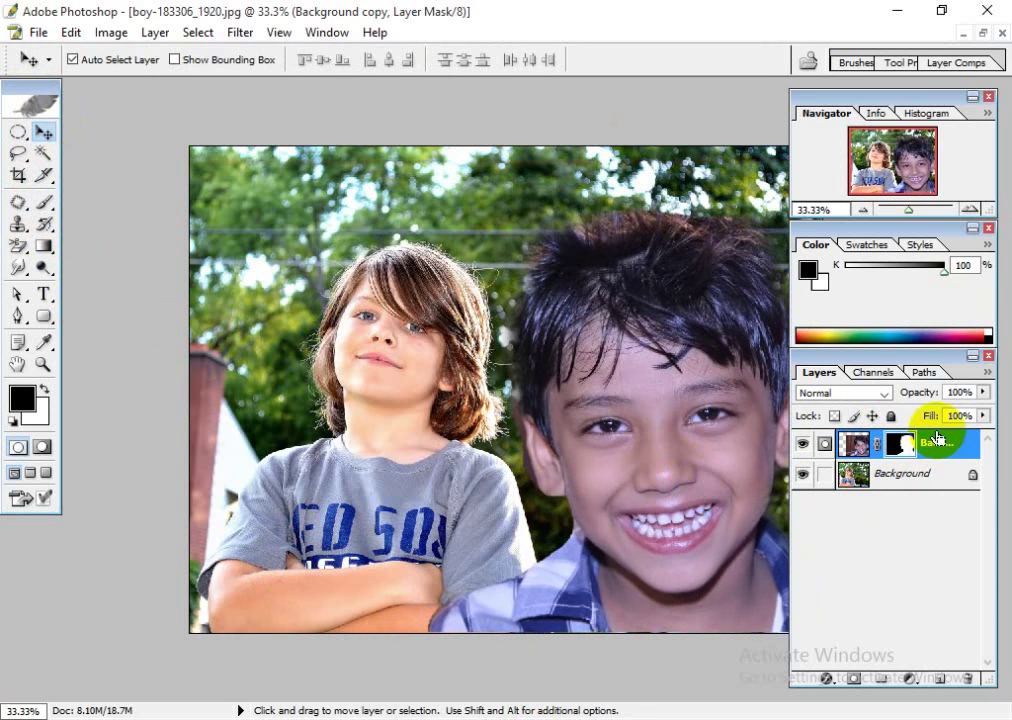
- Try merging the cut-out layer down, undo the merge, and make the layer's image active instead of its mask
key(ctrl+e)
key(ctrl+z)
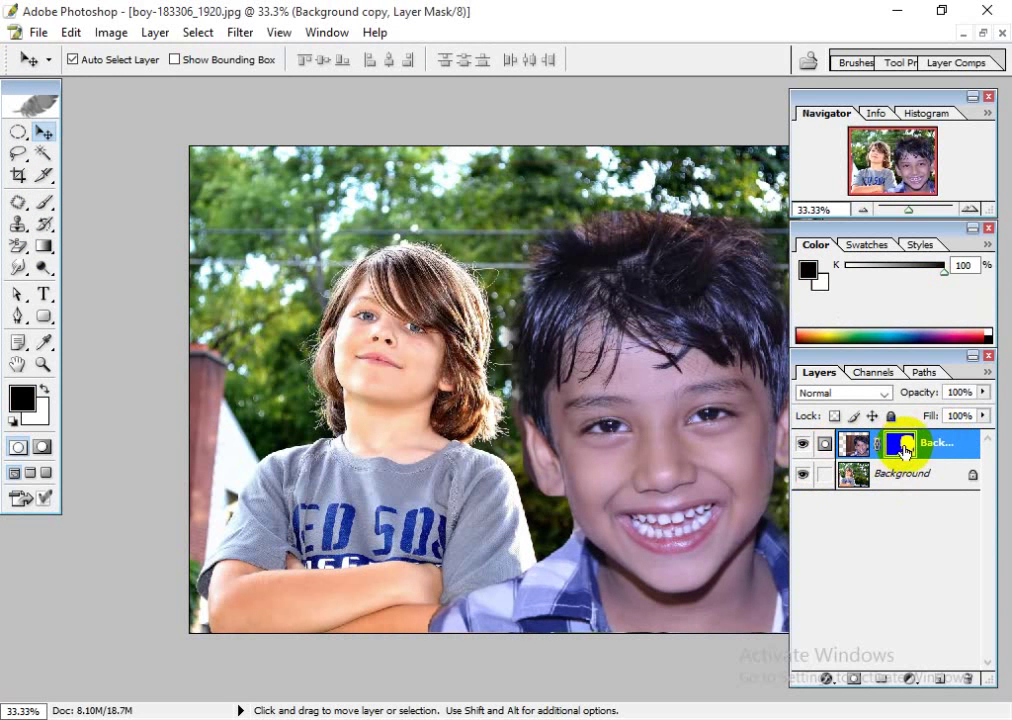
click(852, 446)
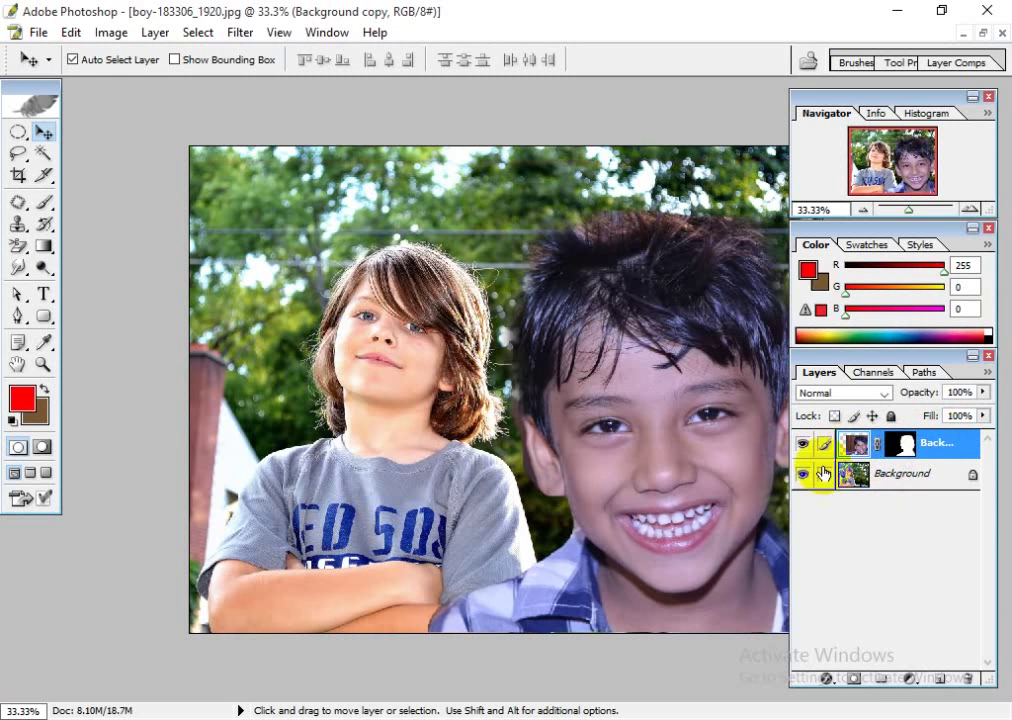
click(916, 454)
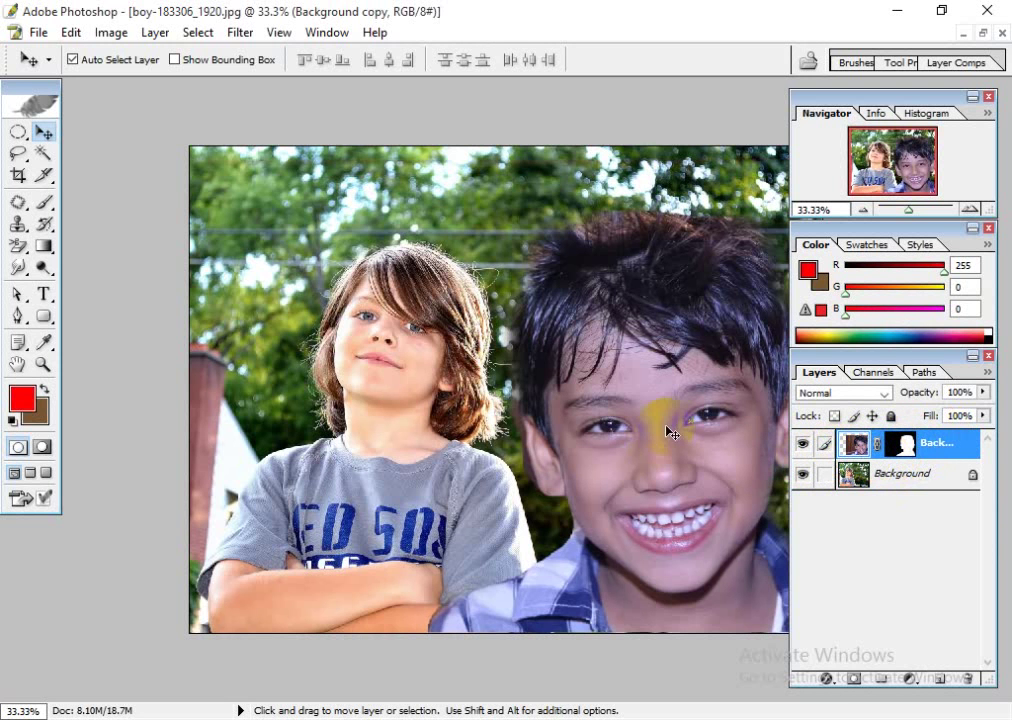
click(431, 418)
- Apply Match Color to the smiling boy's layer with boy-183306_1920.jpg as source and Background copy as source layer
click(110, 33)
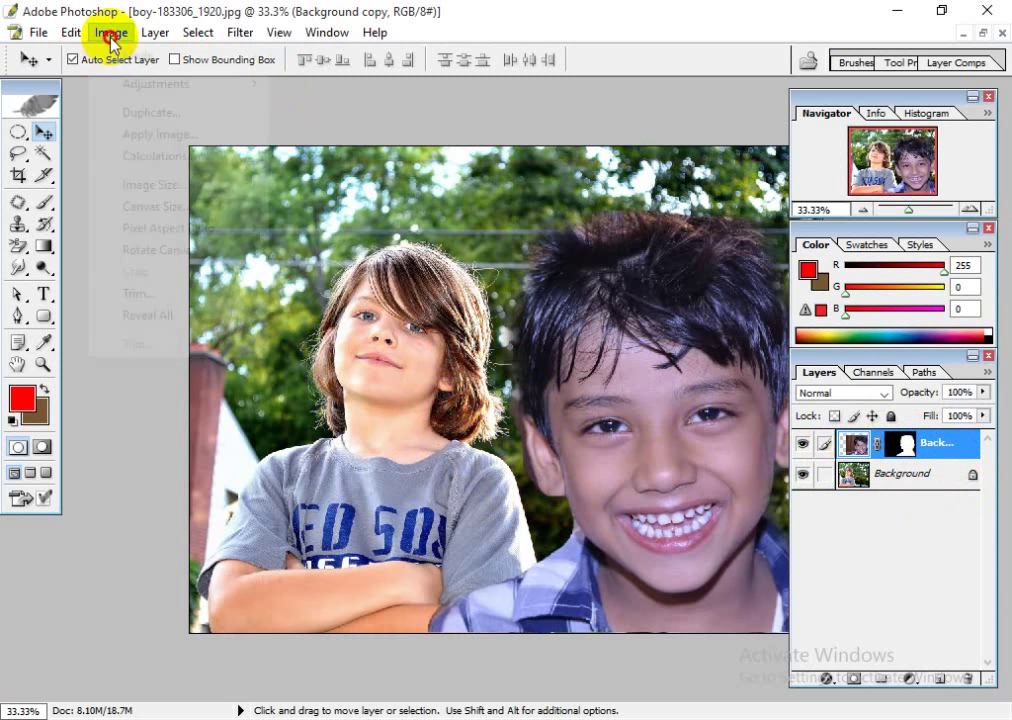
mouse_move(150, 86)
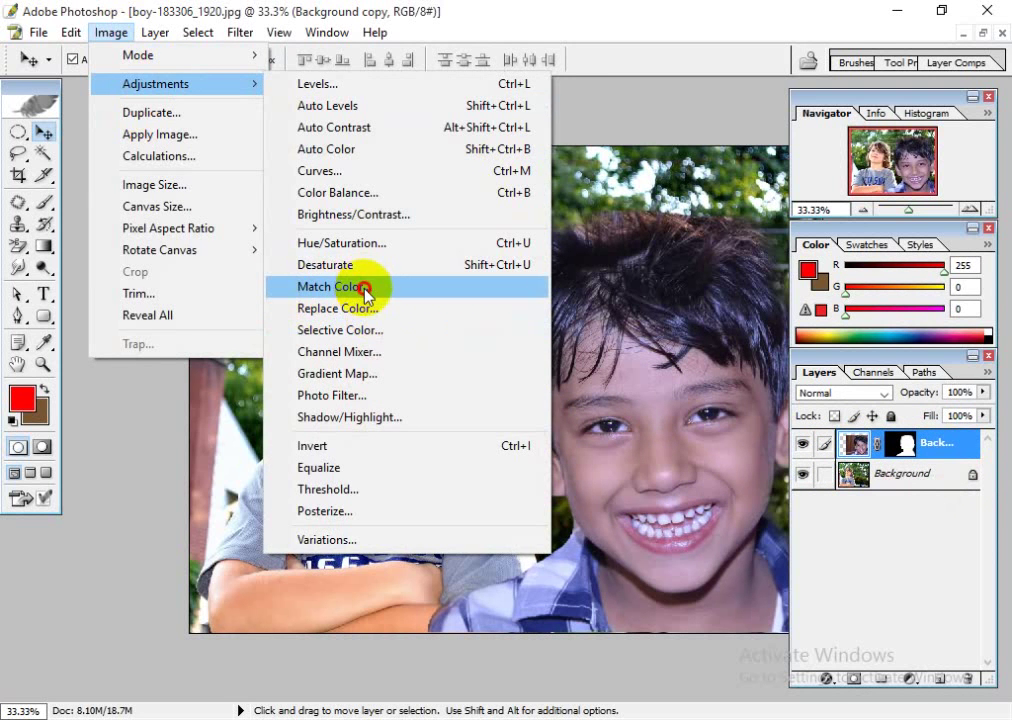
click(325, 288)
drag(330, 70, 723, 37)
click(625, 427)
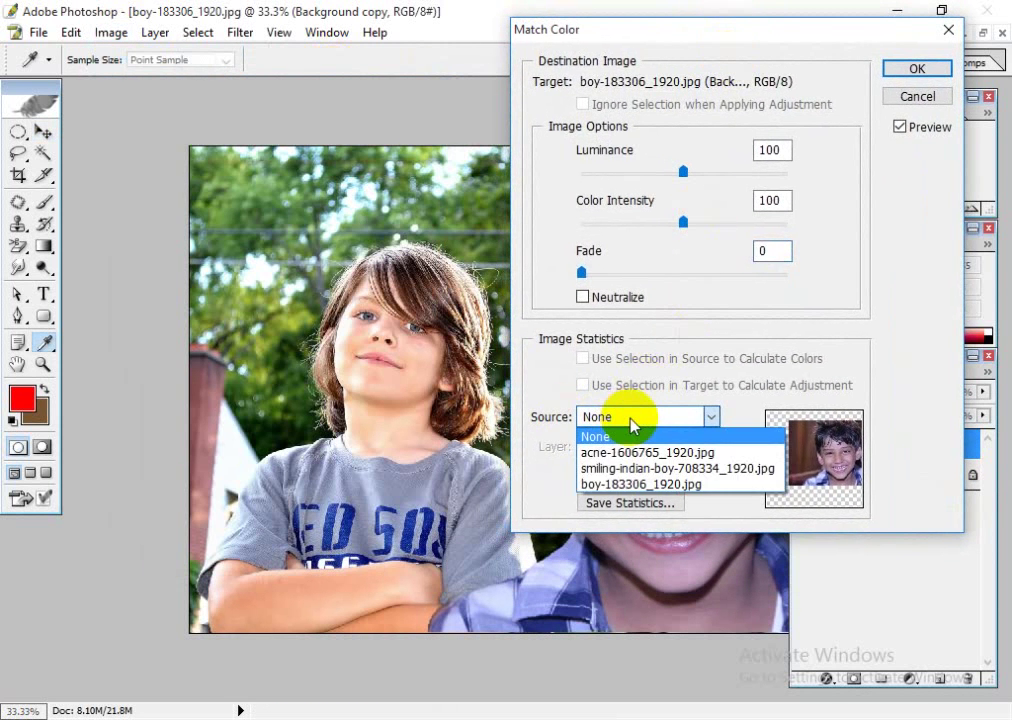
click(556, 416)
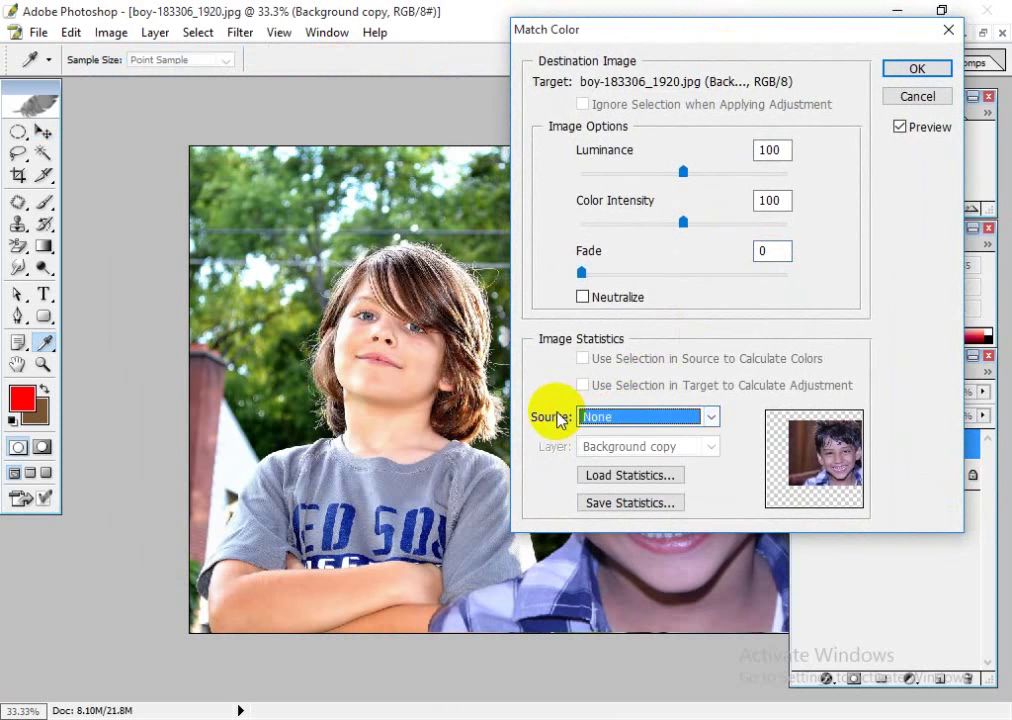
click(652, 418)
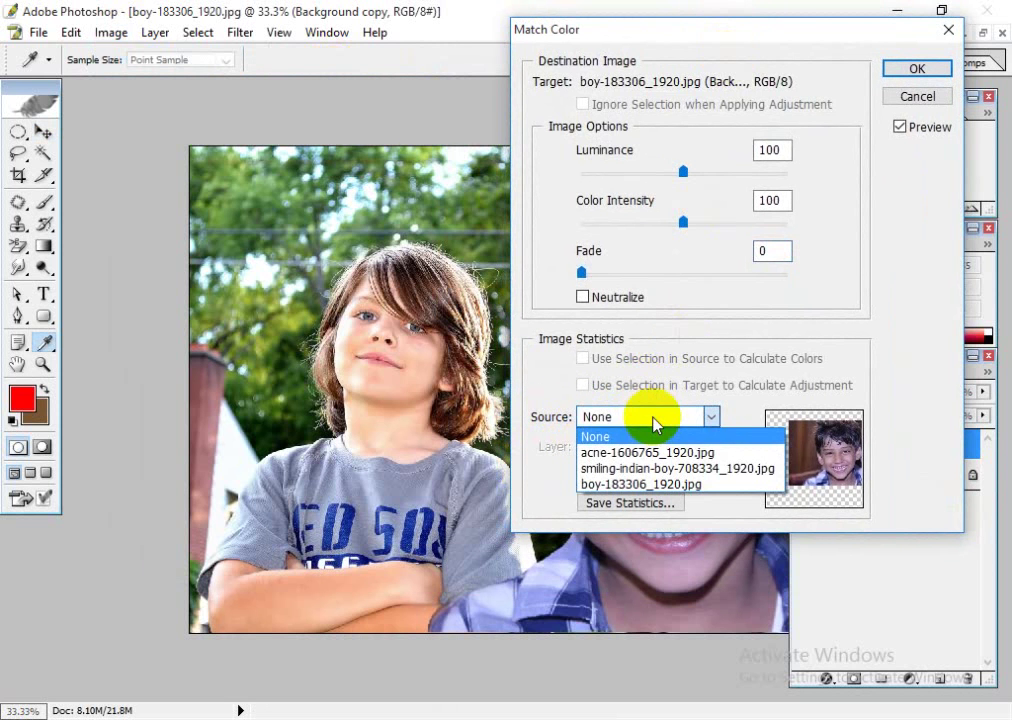
click(607, 487)
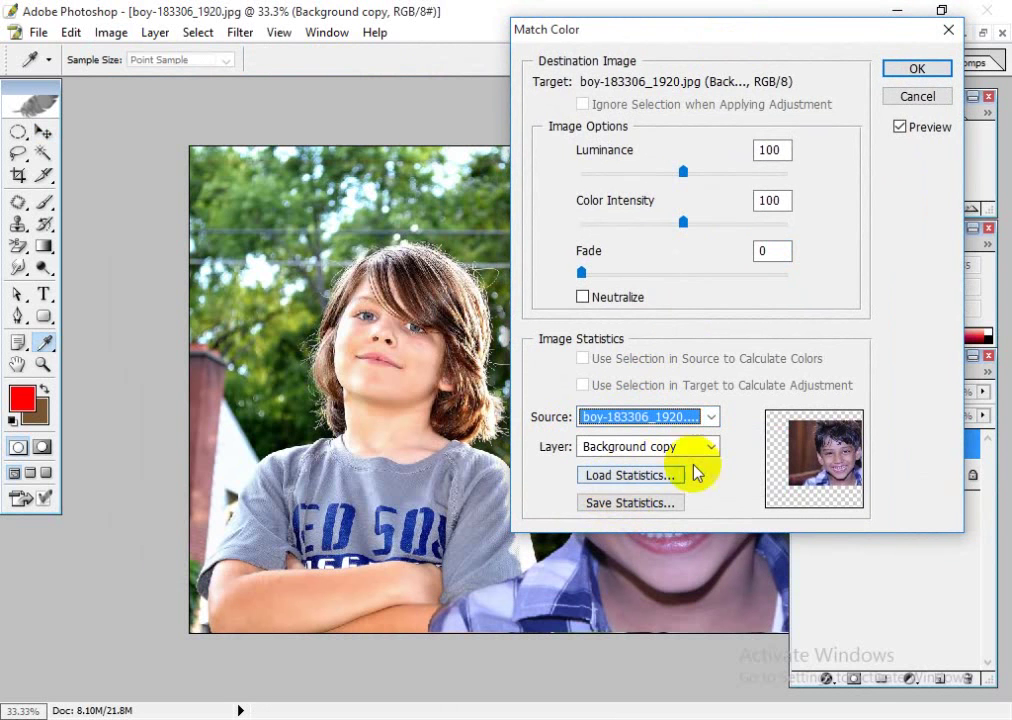
click(908, 72)
- Apply Match Color to the smiling boy's layer with boy-183306_1920.jpg as source and Merged as source layer
click(111, 32)
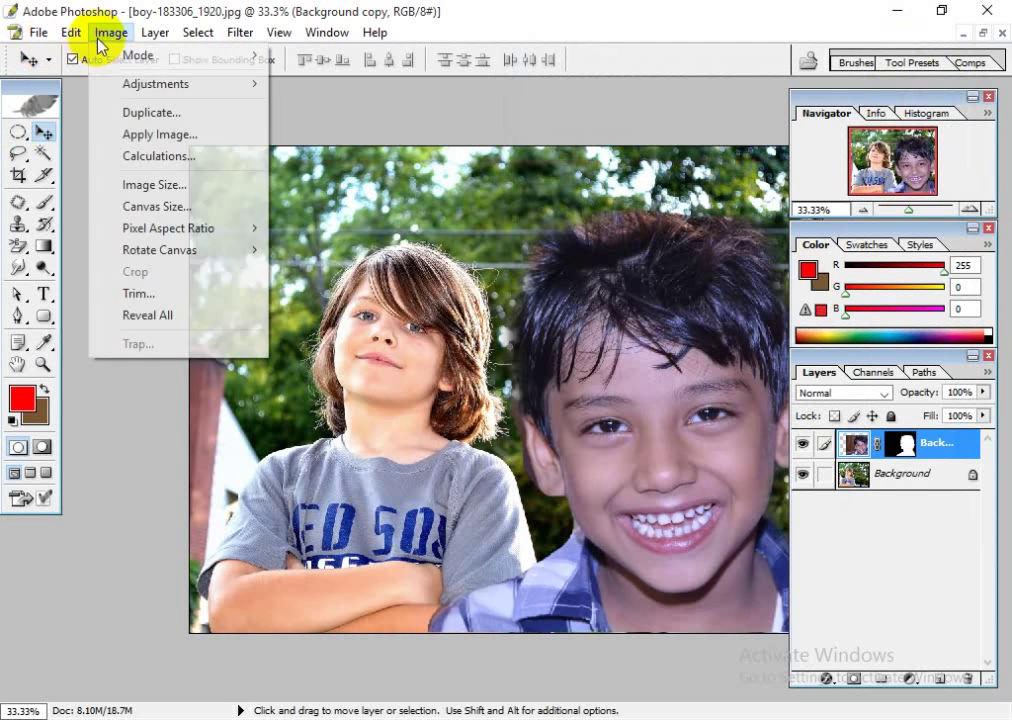
mouse_move(155, 84)
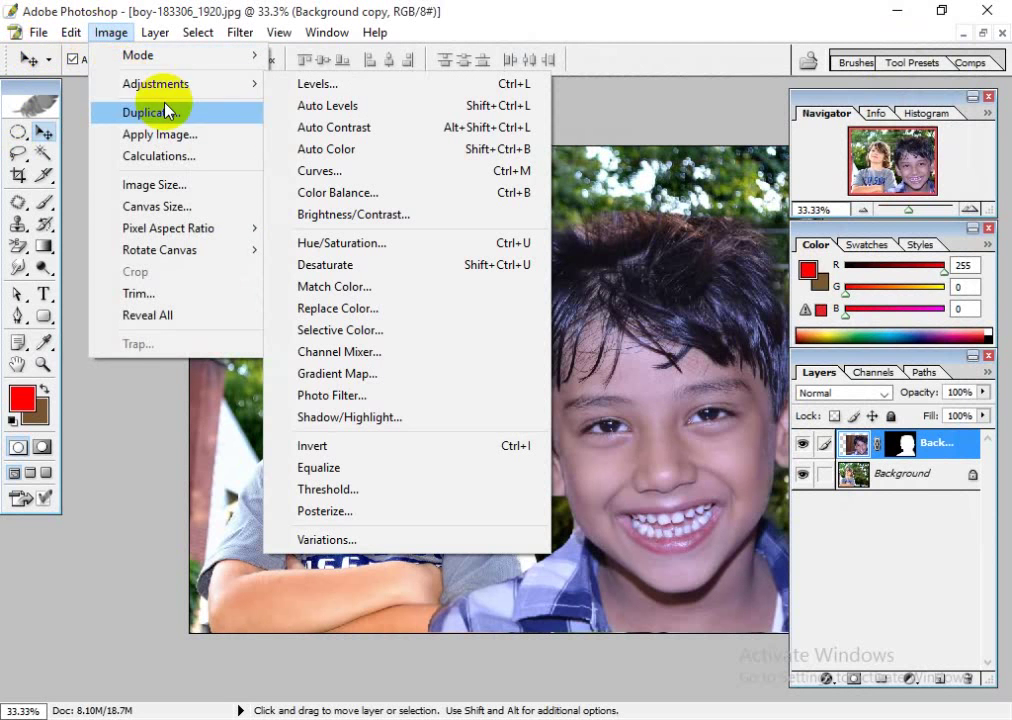
click(413, 289)
click(672, 420)
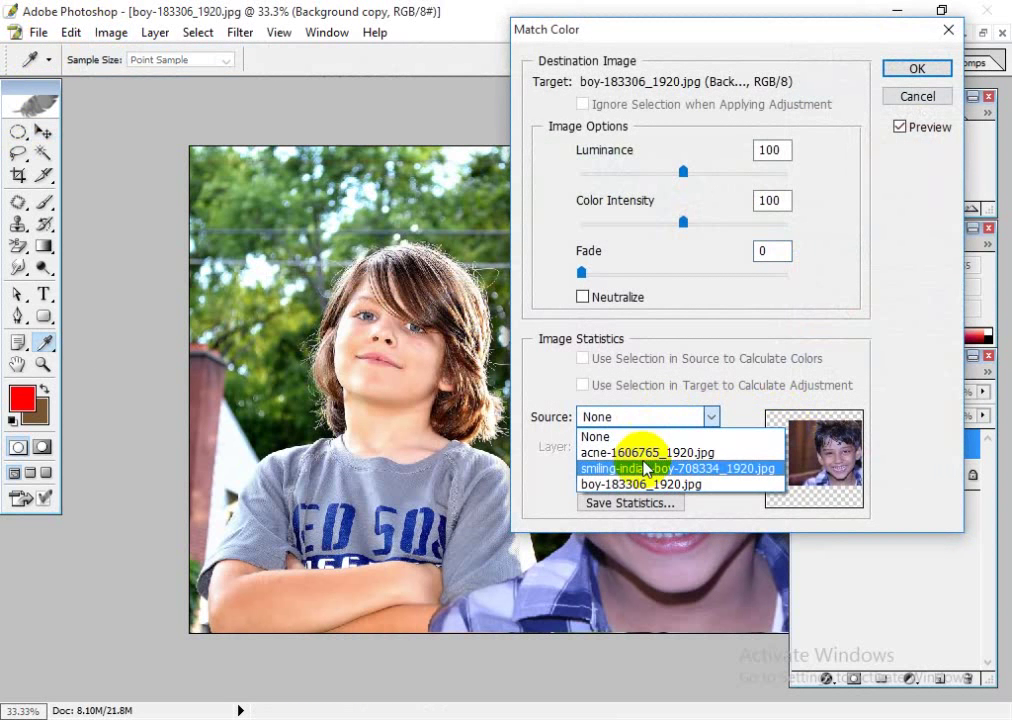
click(648, 483)
click(626, 447)
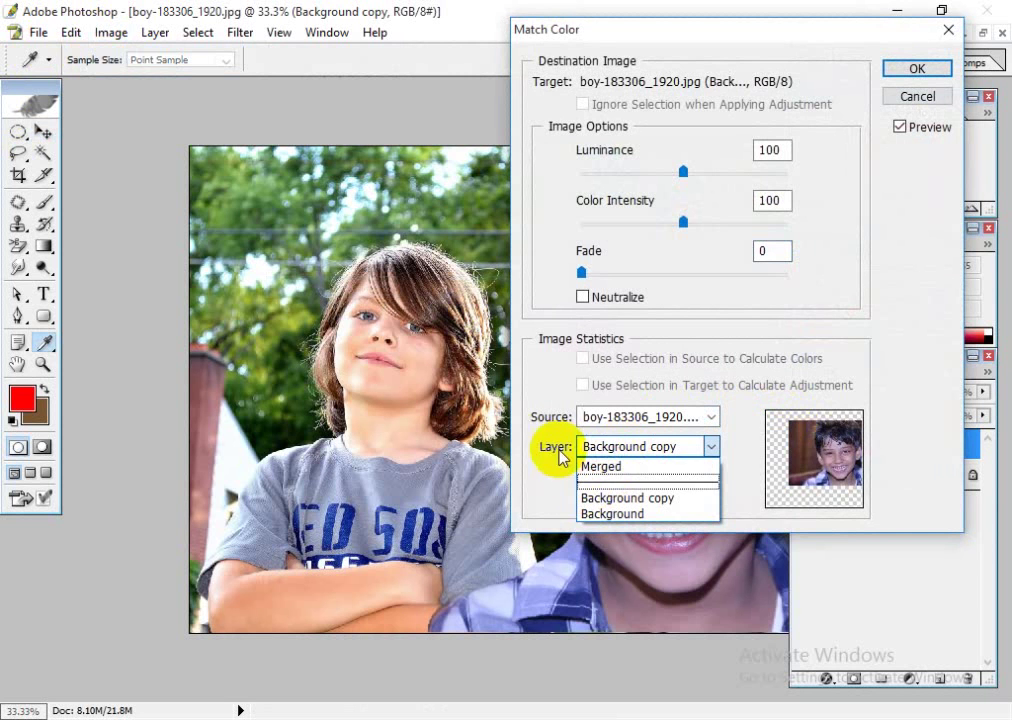
click(603, 467)
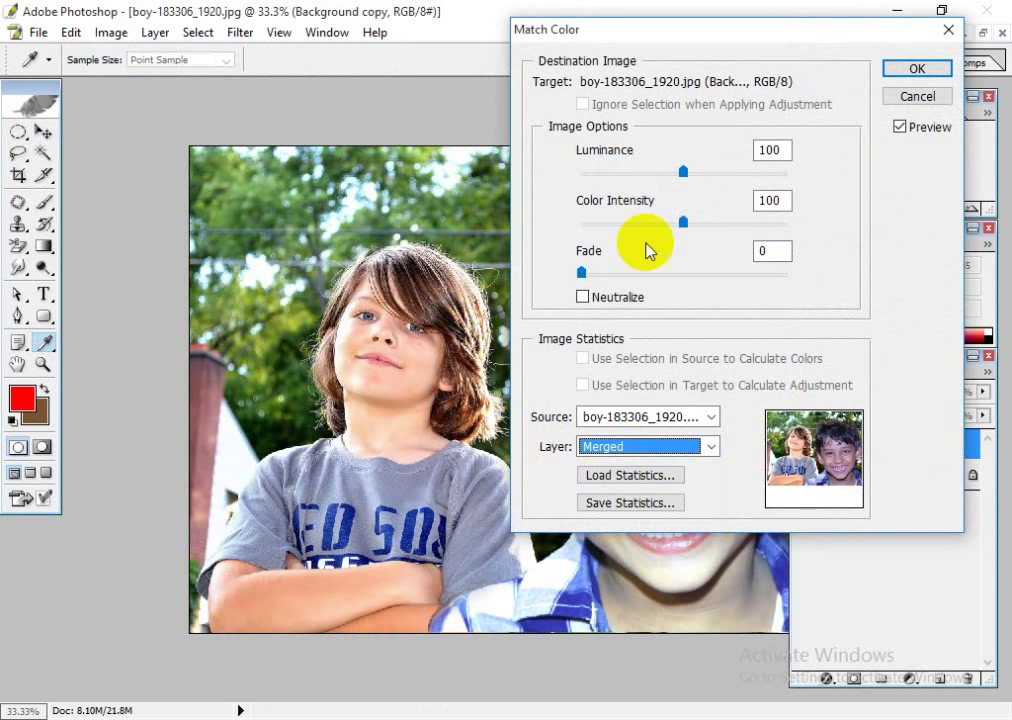
drag(762, 40, 558, 86)
click(713, 111)
key(v)
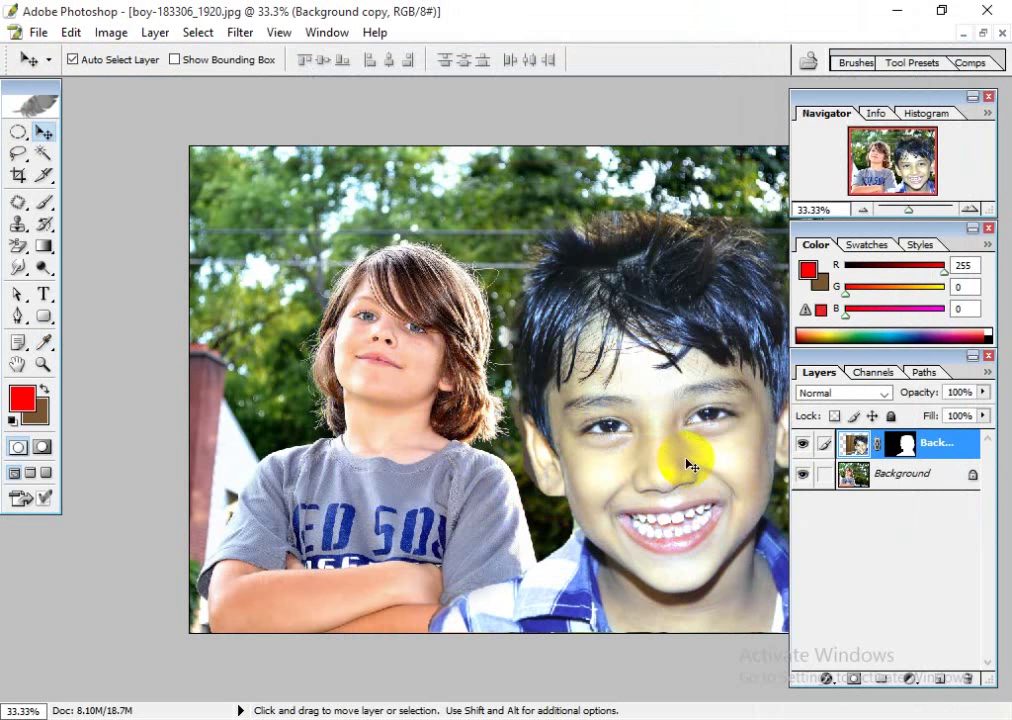
- Start a Color Balance adjustment on the smiling boy's layer and shift its midtones toward red to about +54
click(110, 32)
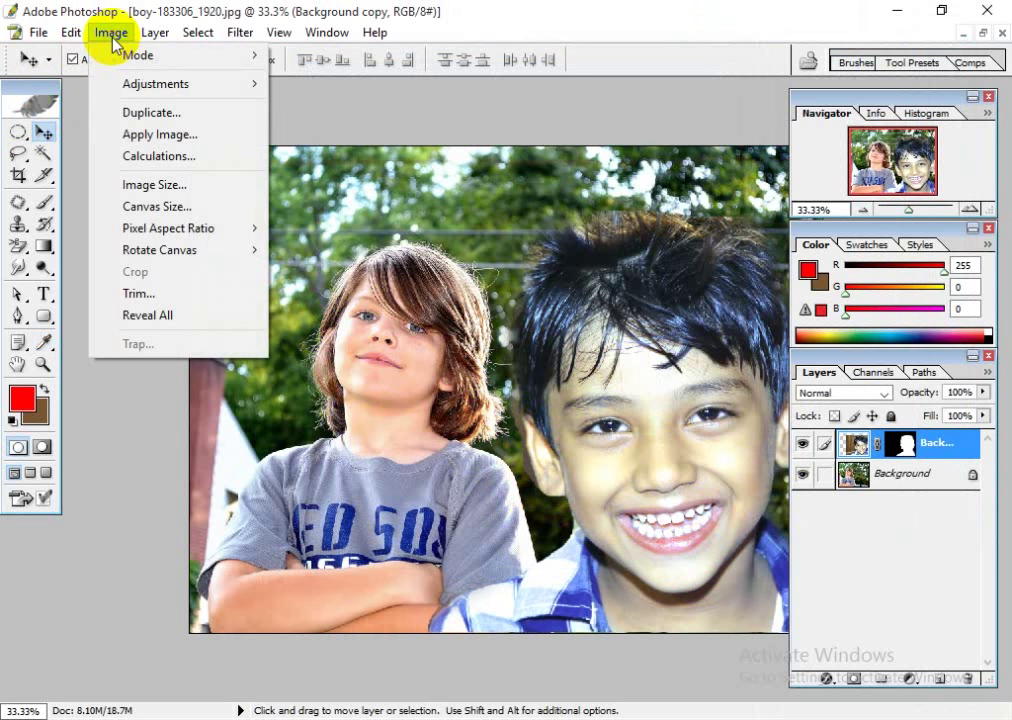
mouse_move(187, 101)
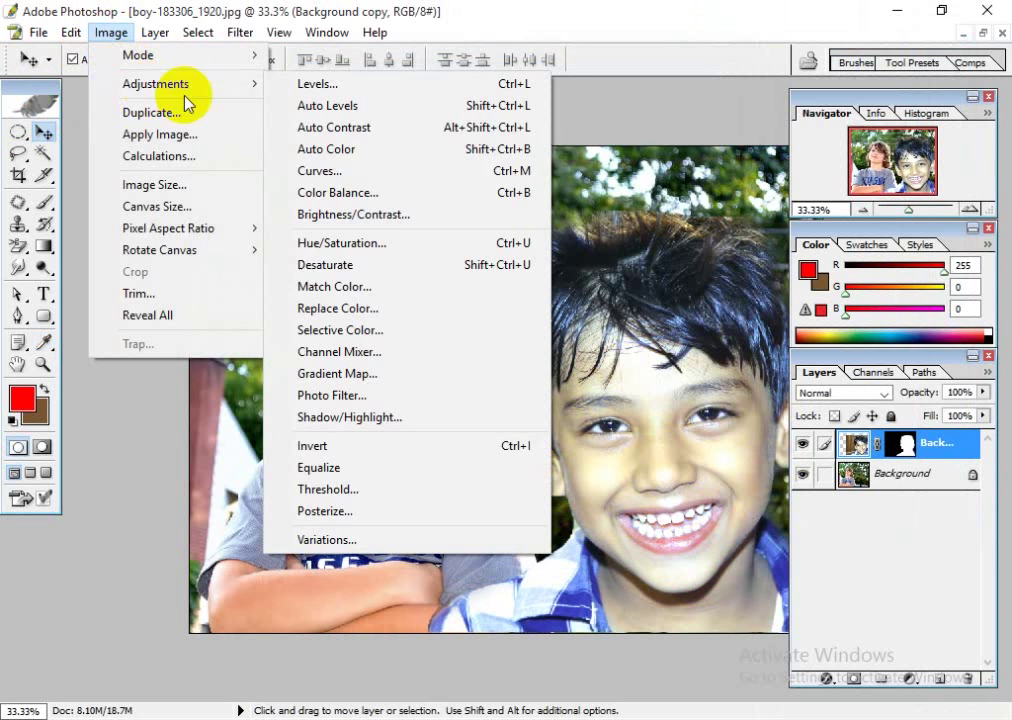
click(440, 190)
drag(662, 420, 840, 42)
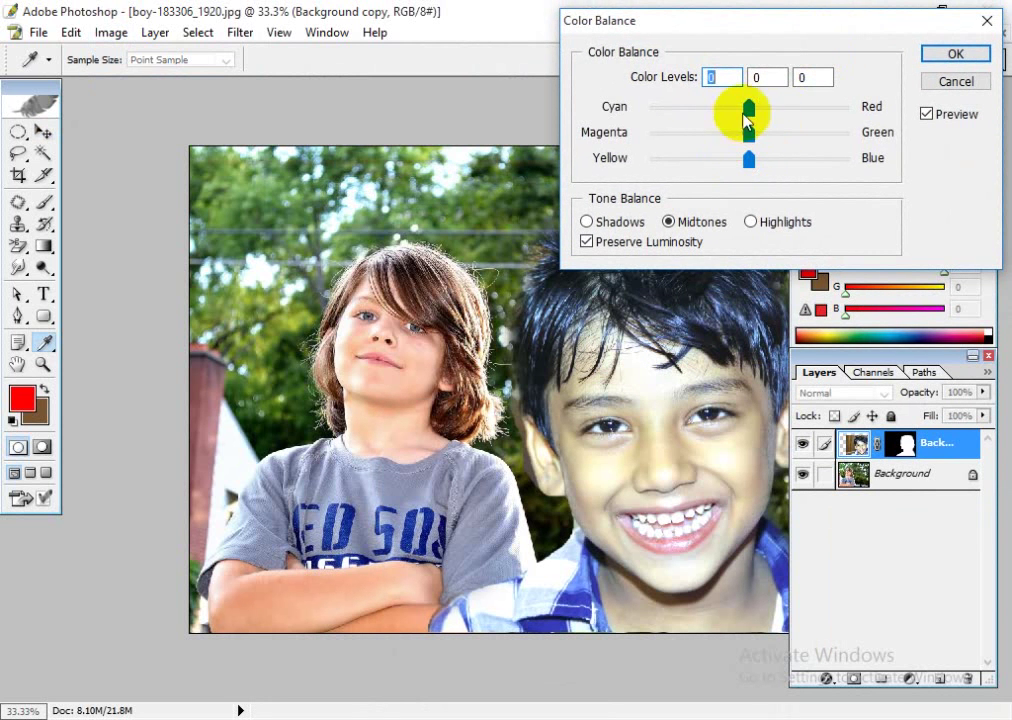
drag(749, 107, 804, 117)
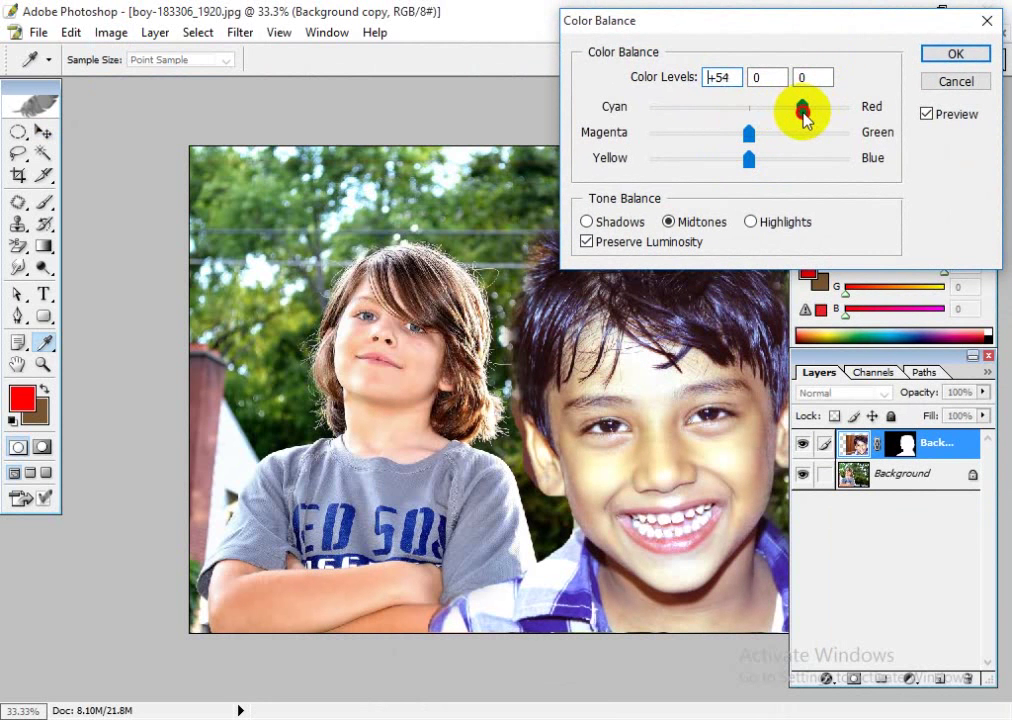
- Shift the color balance of the shadows toward red and set the highlights to red +23 and blue +15
click(600, 222)
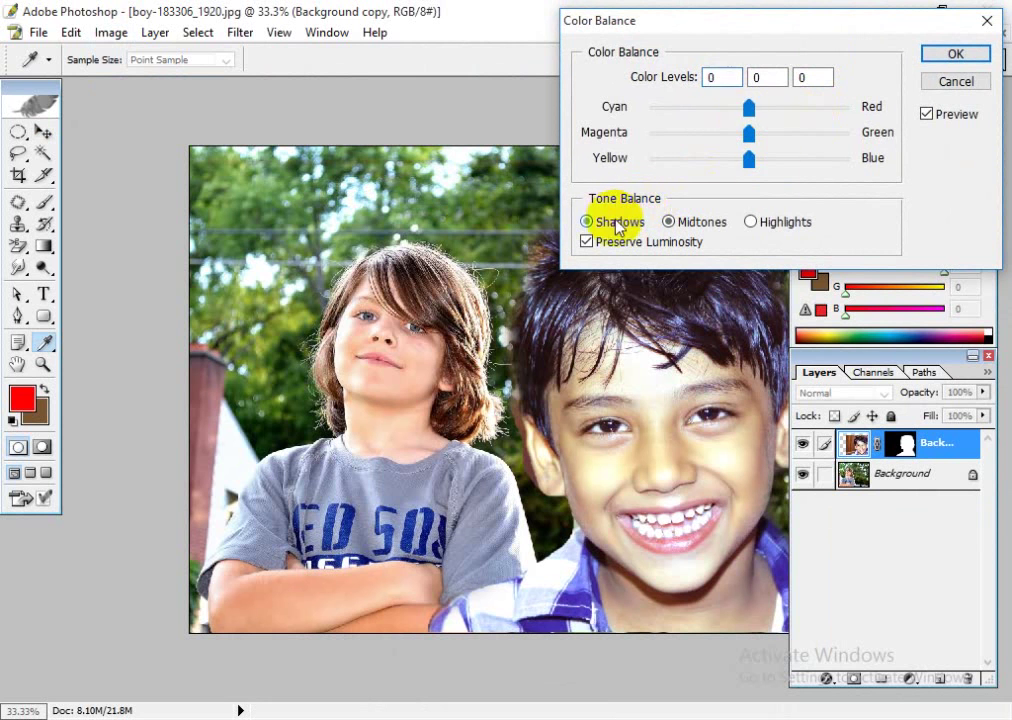
drag(754, 104, 788, 118)
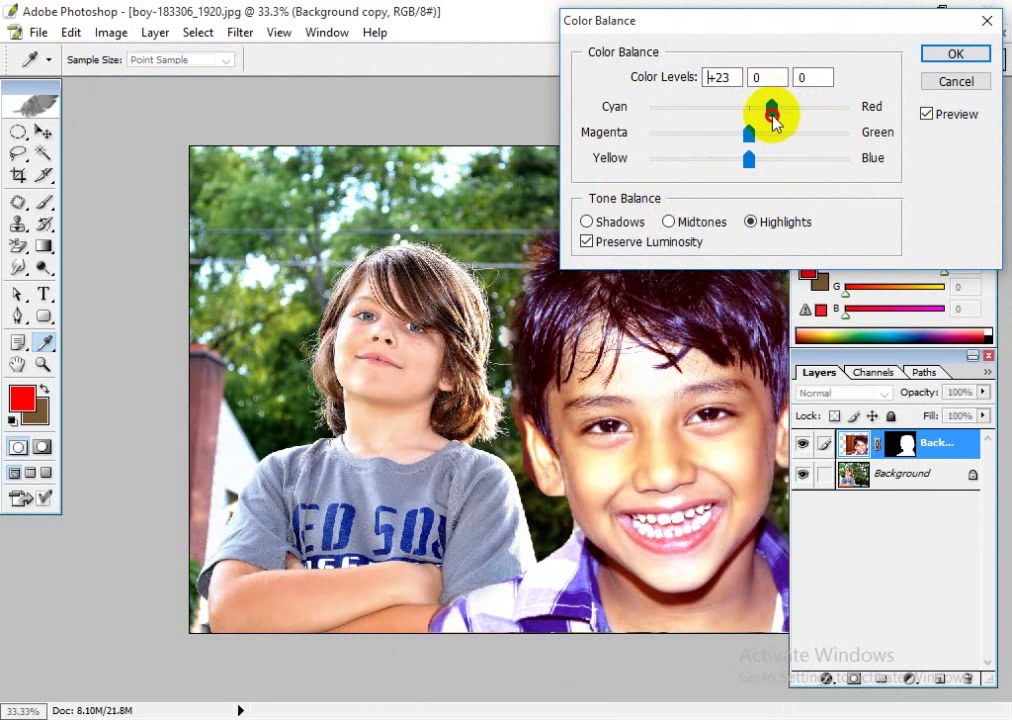
drag(775, 117, 774, 118)
mouse_move(748, 158)
mouse_down()
mouse_move(728, 162)
mouse_move(764, 161)
mouse_up()
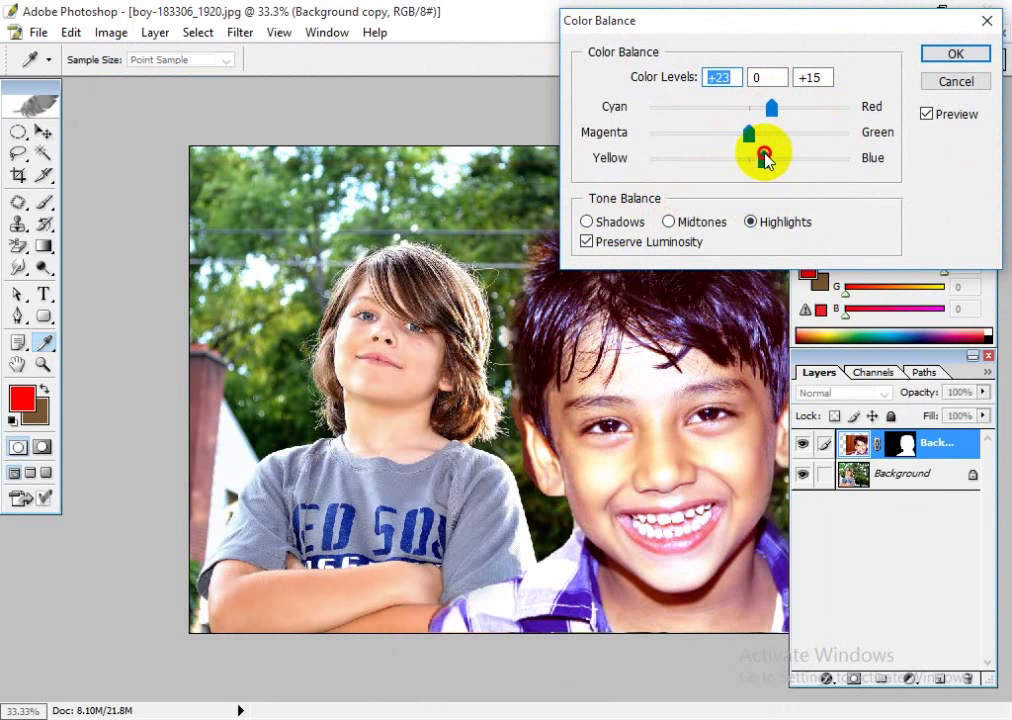
drag(766, 160, 765, 160)
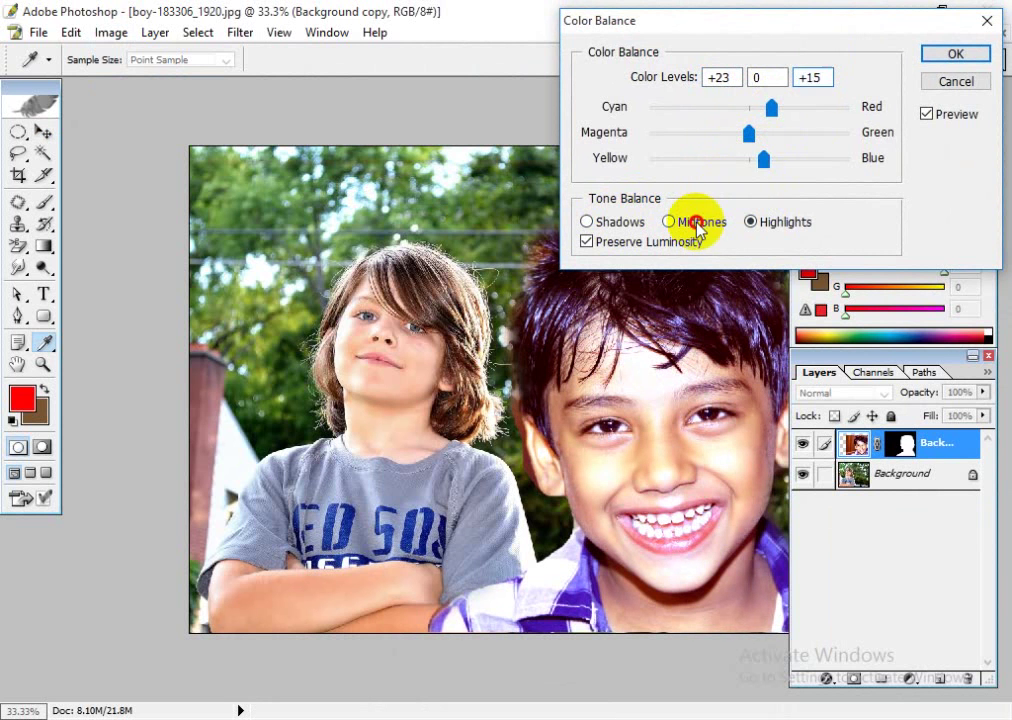
- Set the midtones to red +44 and blue +22 and the shadows to red +34 and blue +15, and apply the color balance
click(692, 222)
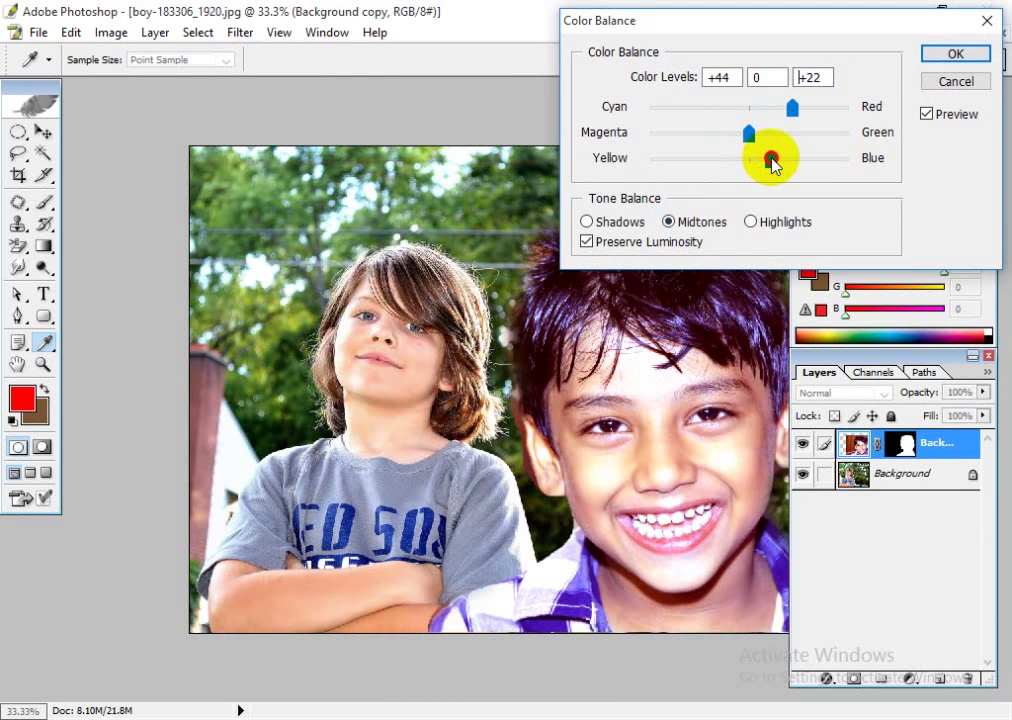
mouse_move(766, 160)
mouse_down()
mouse_move(757, 160)
mouse_move(769, 161)
mouse_up()
click(587, 222)
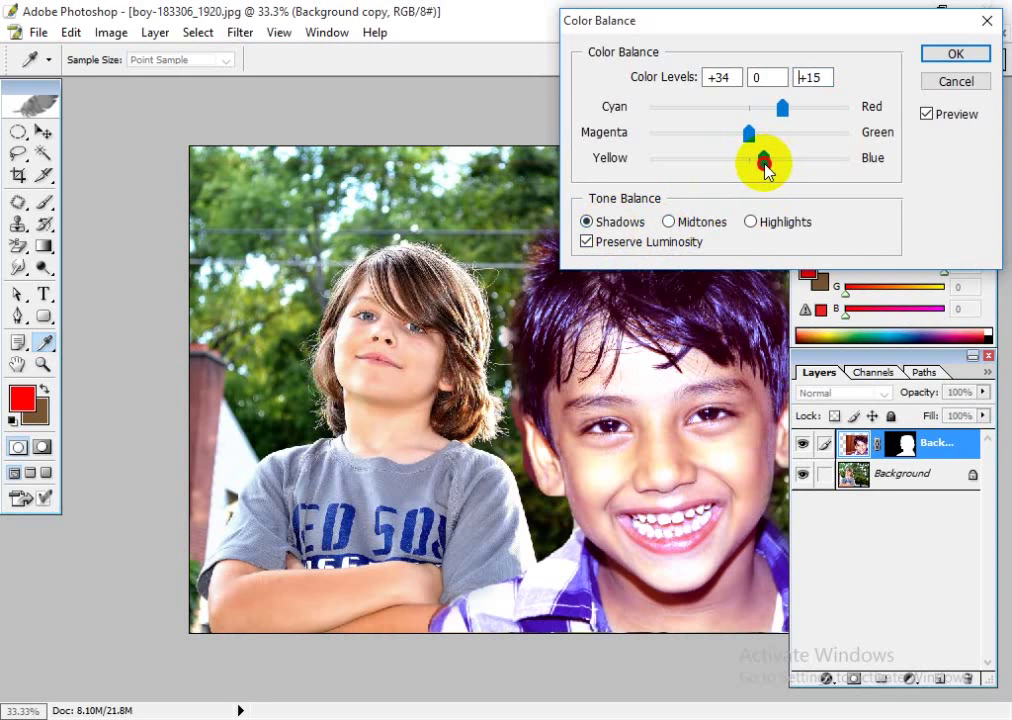
drag(783, 107, 789, 110)
click(944, 54)
key(v)
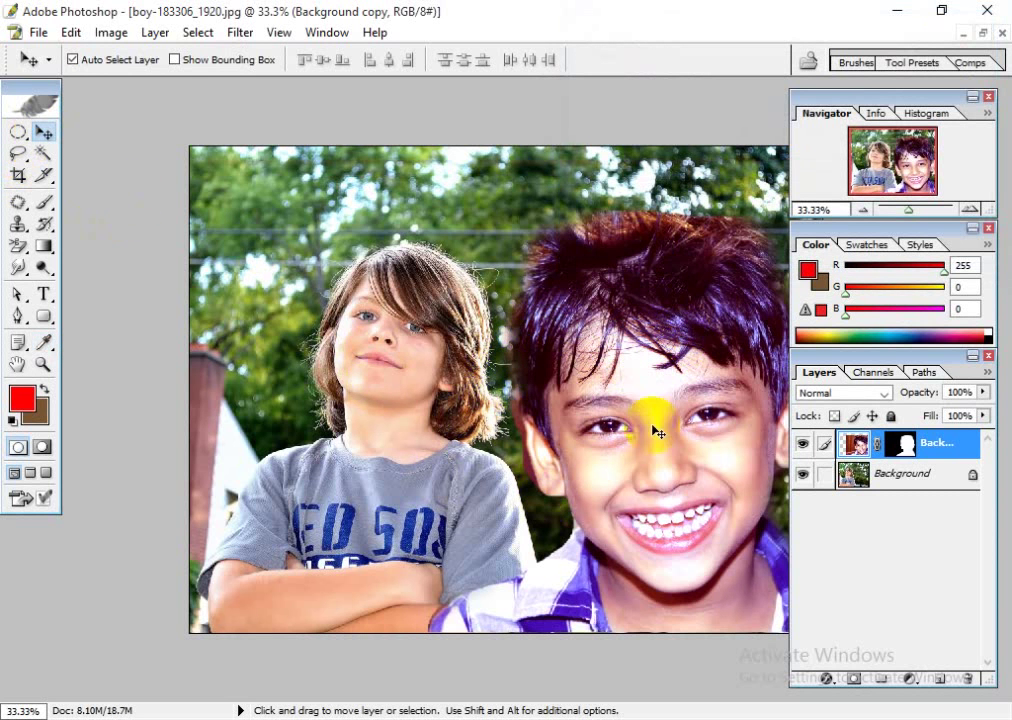
click(912, 447)
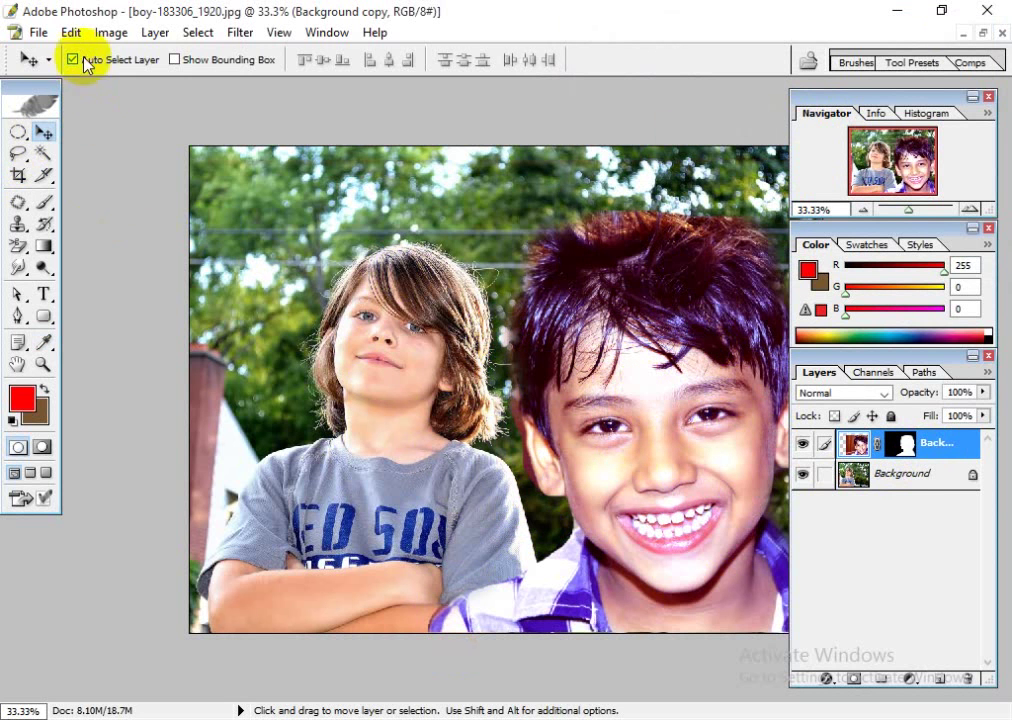
click(110, 32)
mouse_move(190, 86)
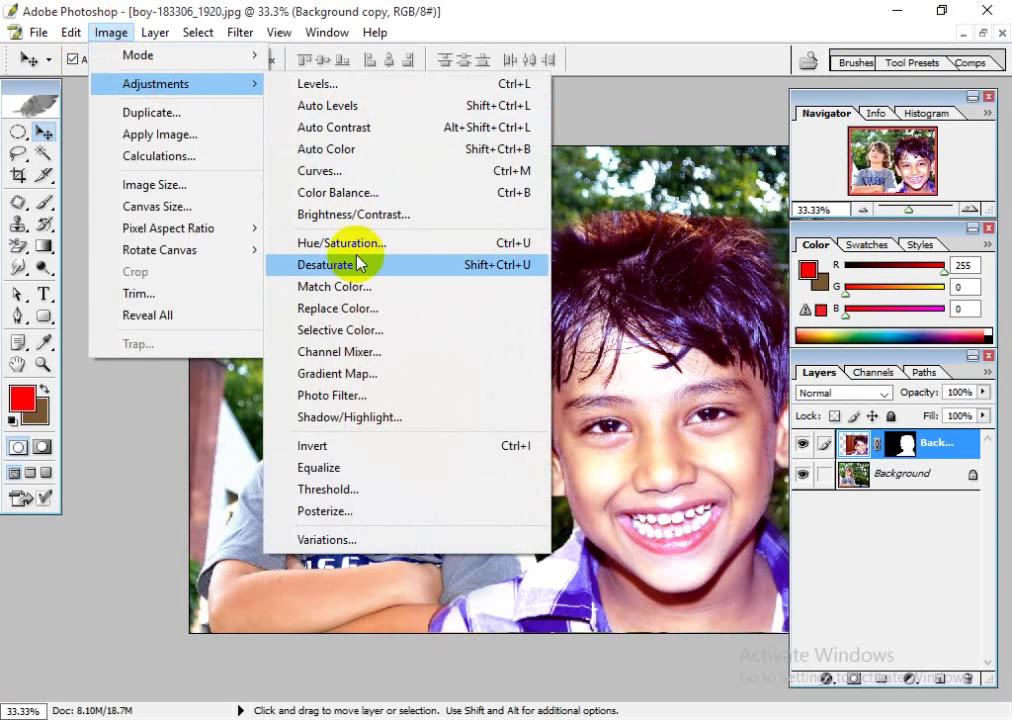
click(373, 288)
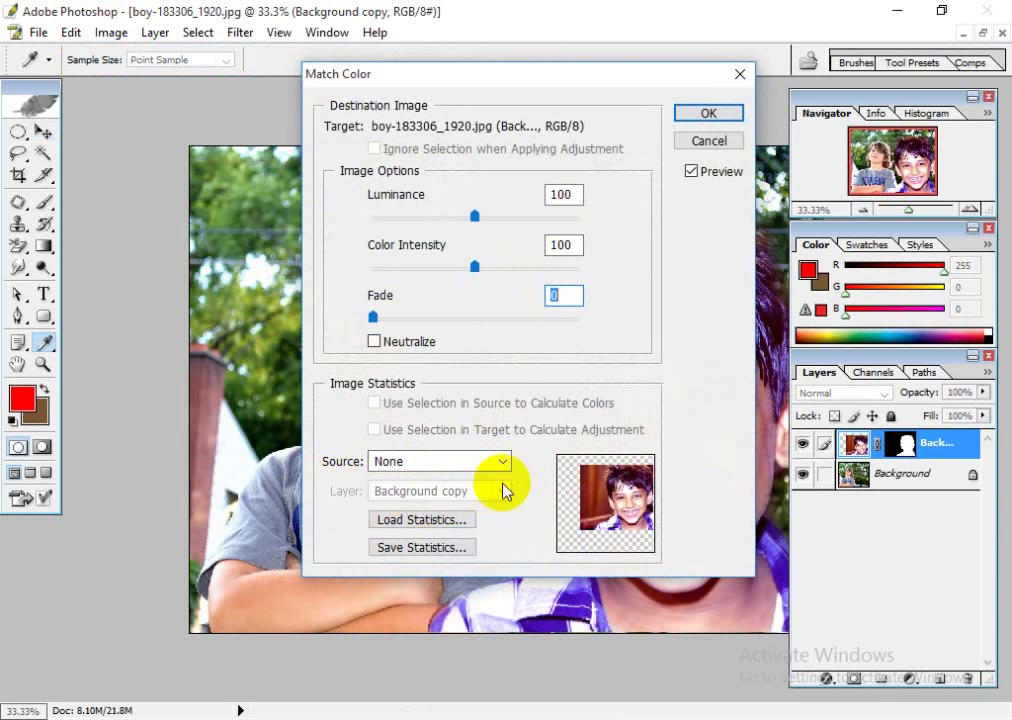
drag(708, 84, 585, 102)
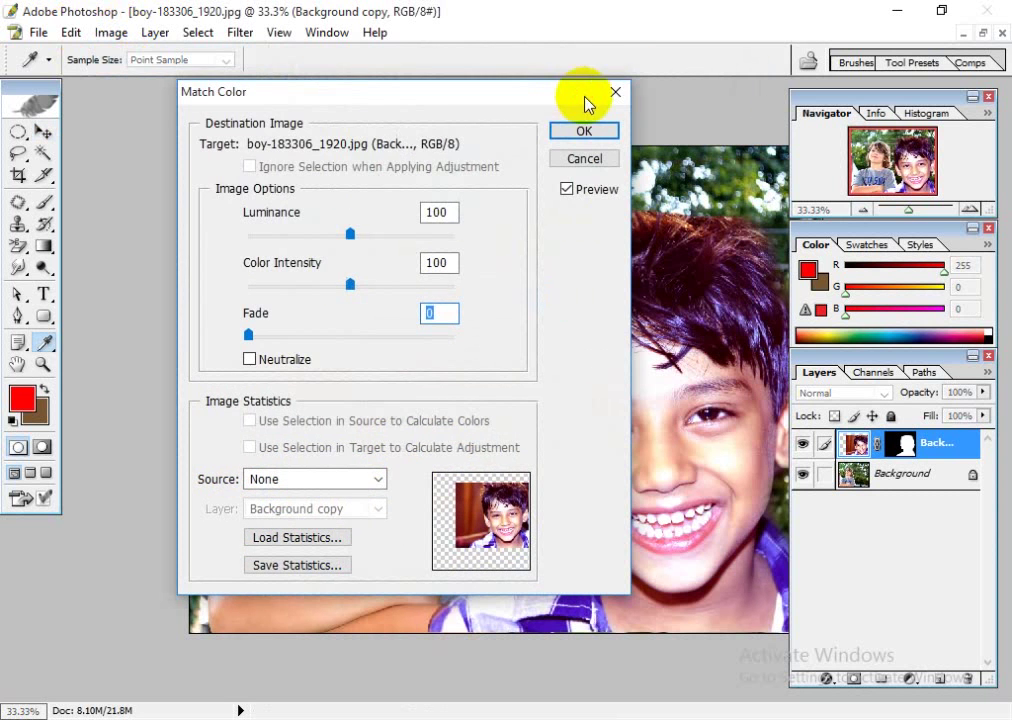
click(619, 95)
key(v)
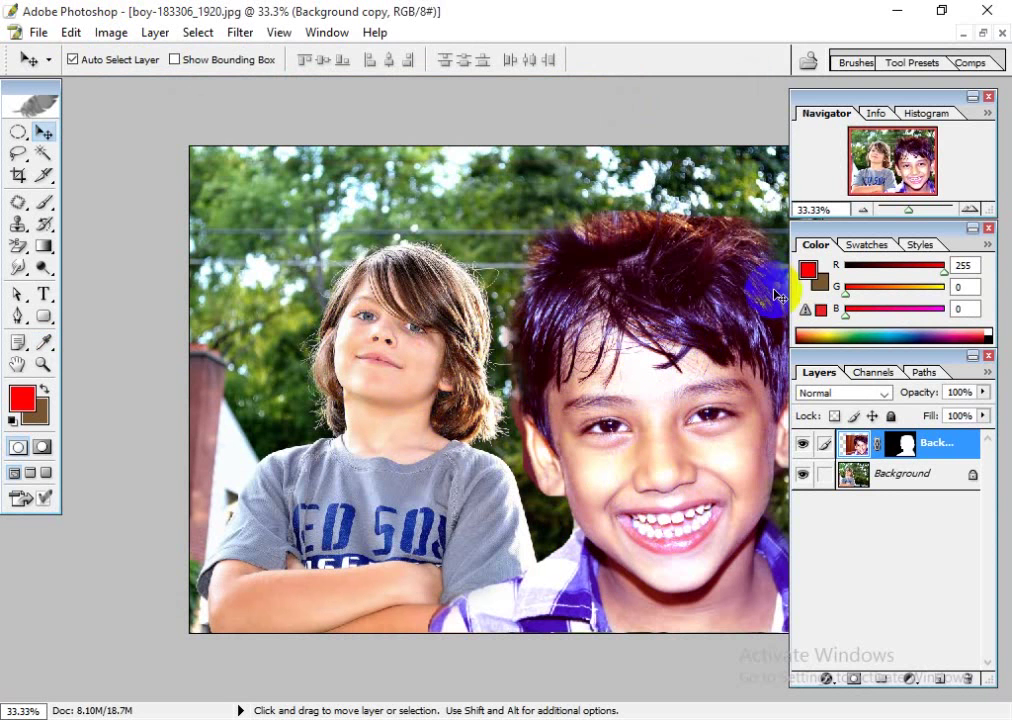
- Close the boy-183306_1920 and smiling-indian-boy-708334_1920 documents without saving changes
click(981, 37)
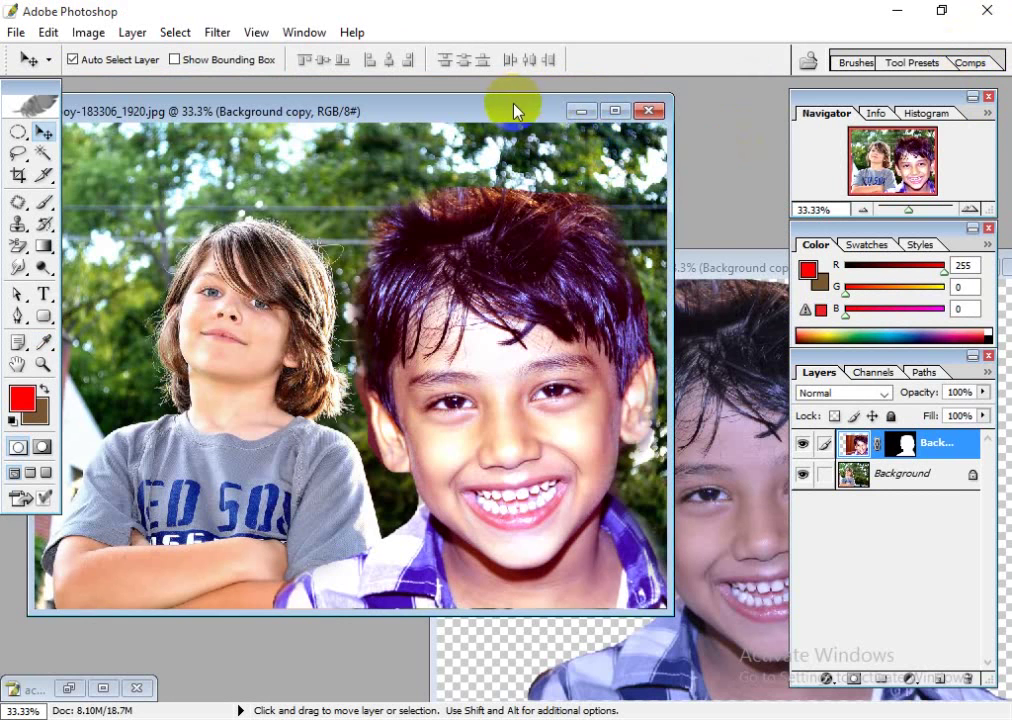
drag(515, 106, 467, 106)
click(590, 111)
click(527, 297)
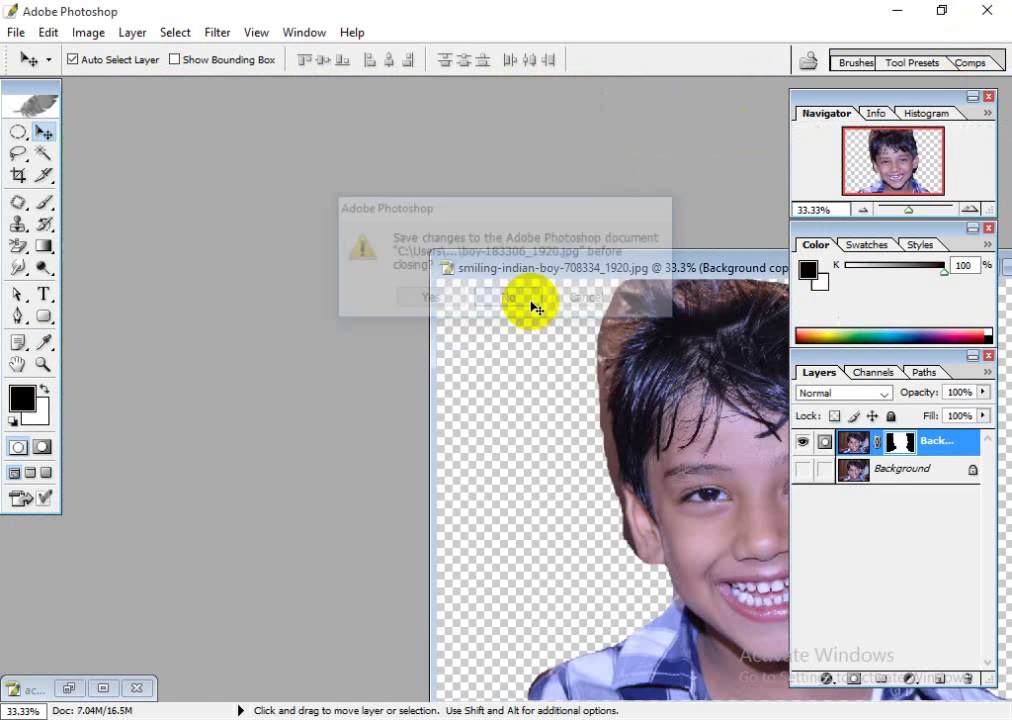
drag(716, 268, 344, 184)
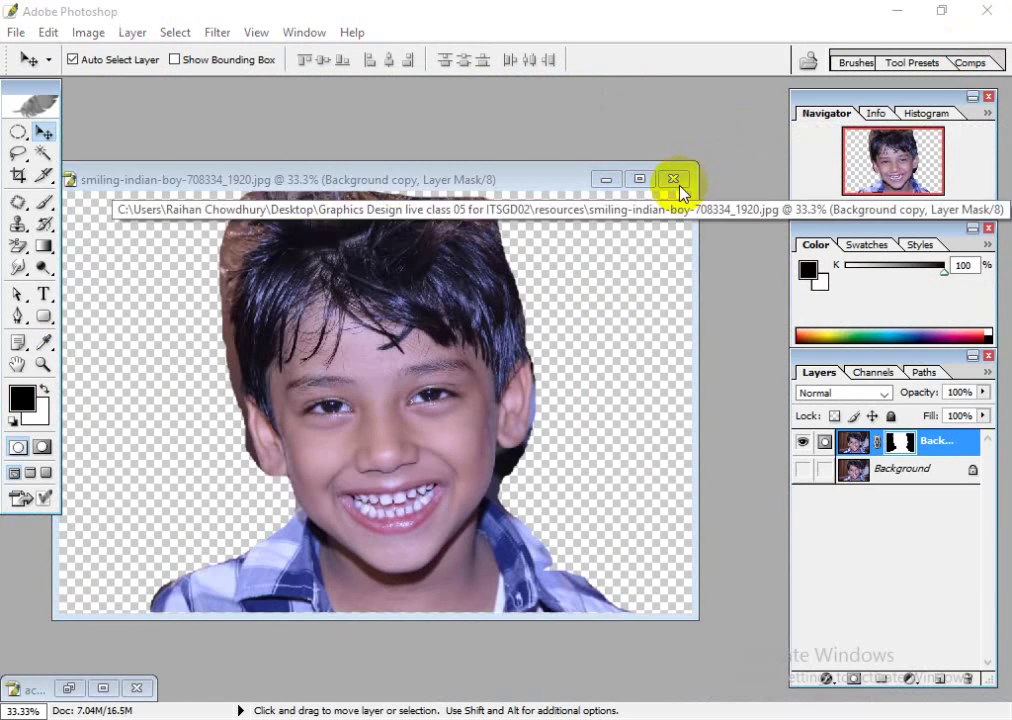
click(673, 179)
click(520, 303)
- Open person-1292408_1920 from the resources folder, maximize its window and magnify the man's head to about 82%
double_click(490, 366)
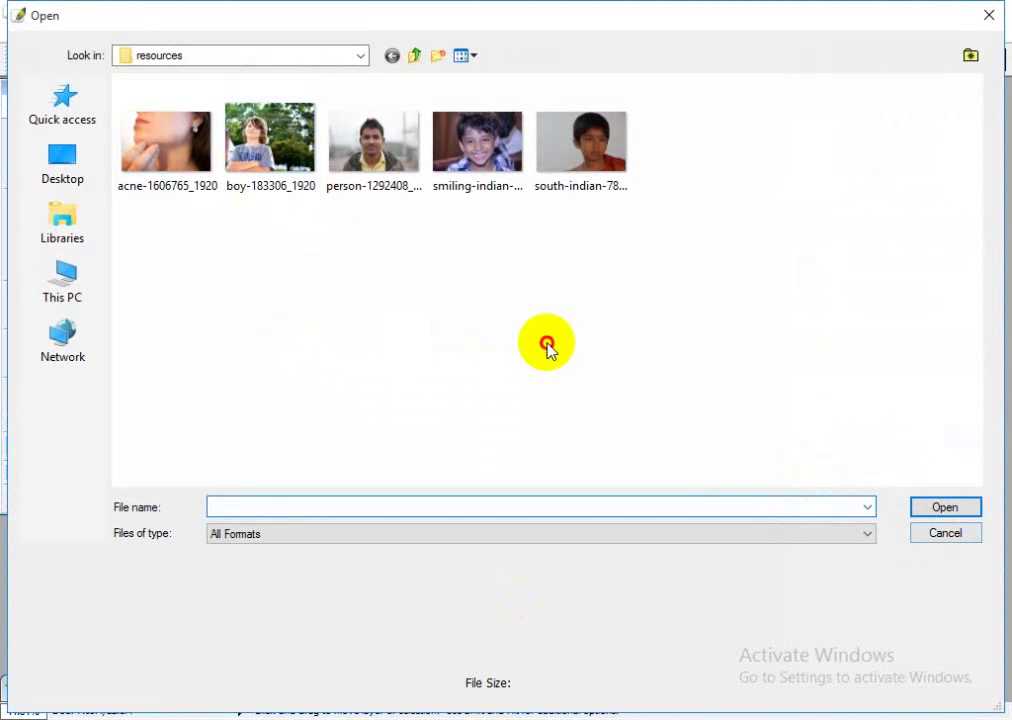
right_click(728, 222)
click(751, 305)
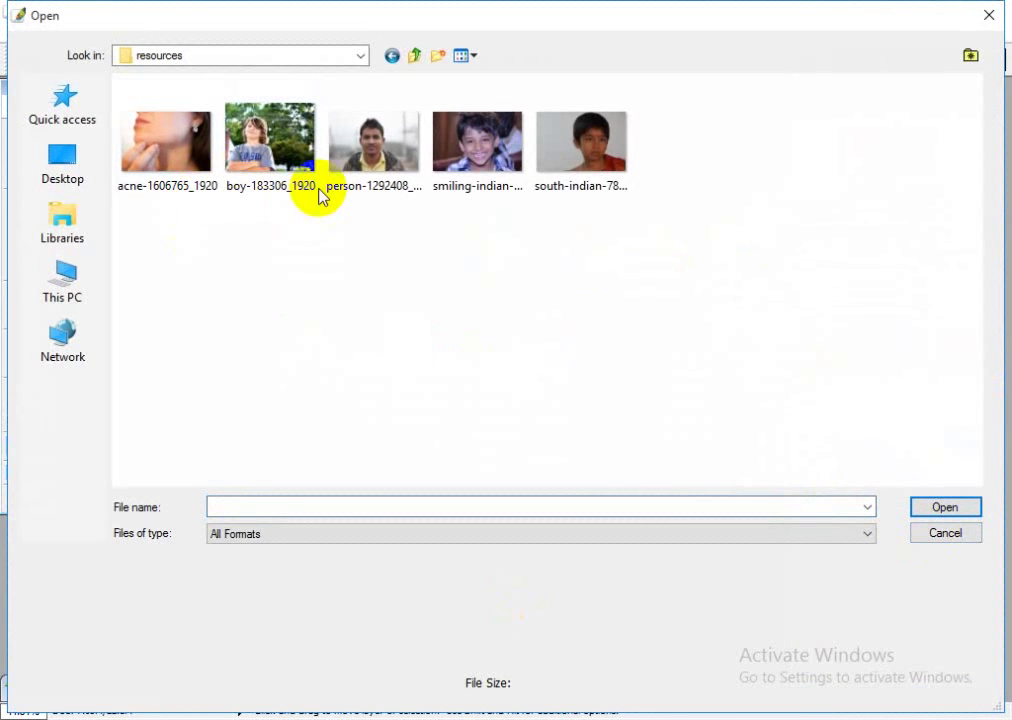
click(360, 160)
click(944, 507)
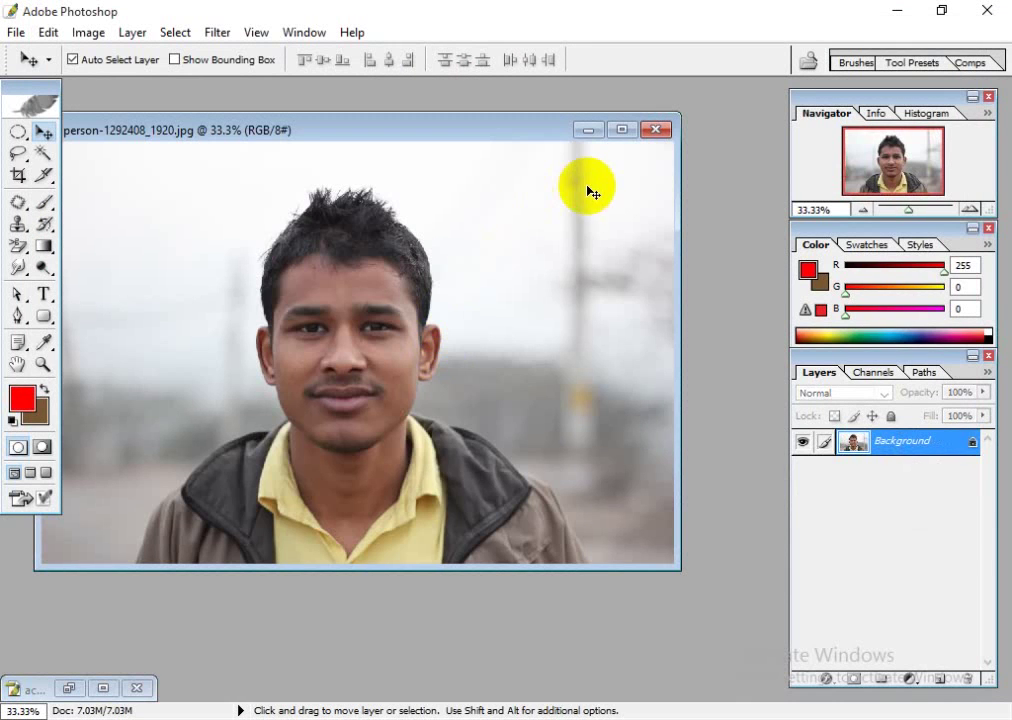
click(624, 130)
scroll(511, 393, up, 5)
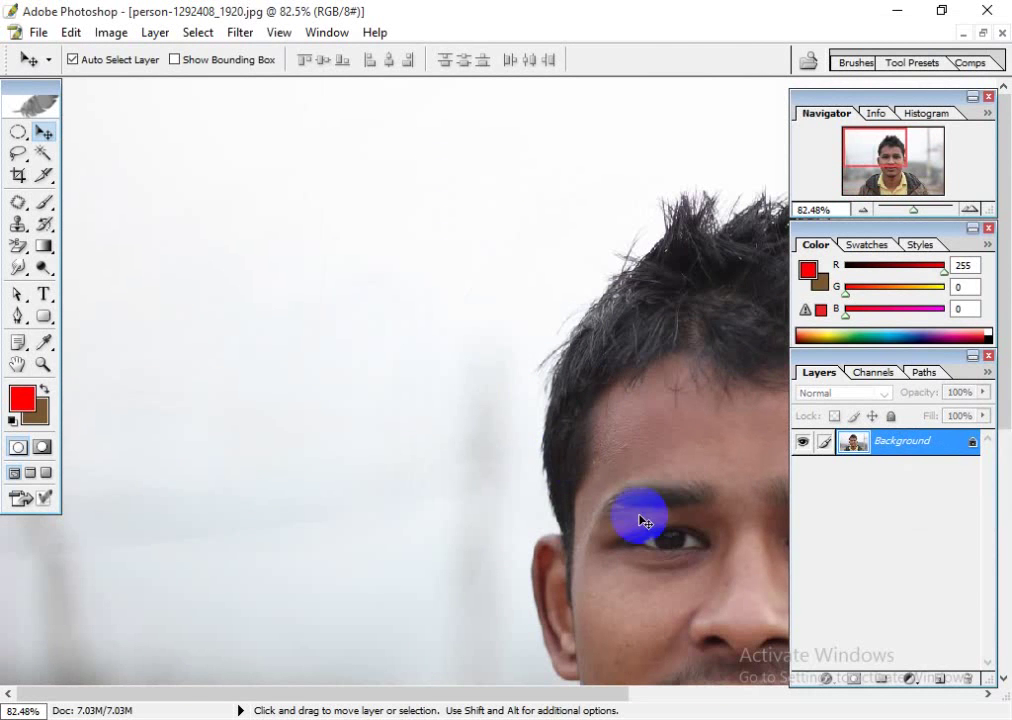
- Examine the man's face up close and review the tools listed in the Notepad to-do list
key(space)
drag(672, 546, 427, 502)
key(ctrl+plus)
key(ctrl+plus)
key(ctrl+minus)
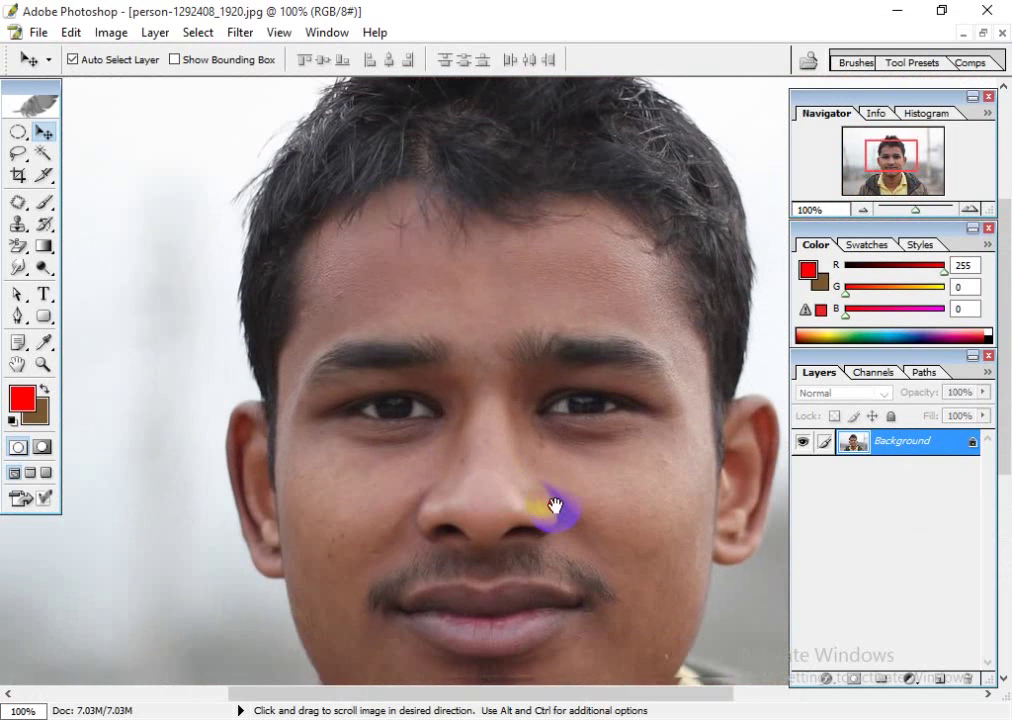
drag(555, 505, 524, 429)
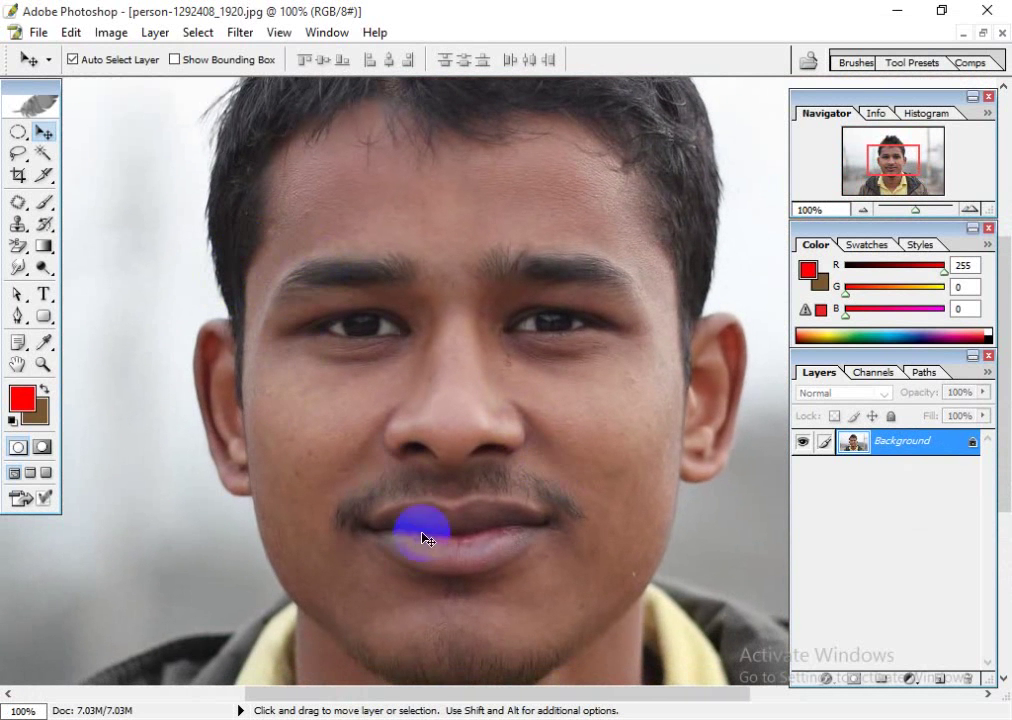
key(alt+Tab)
drag(100, 268, 5, 268)
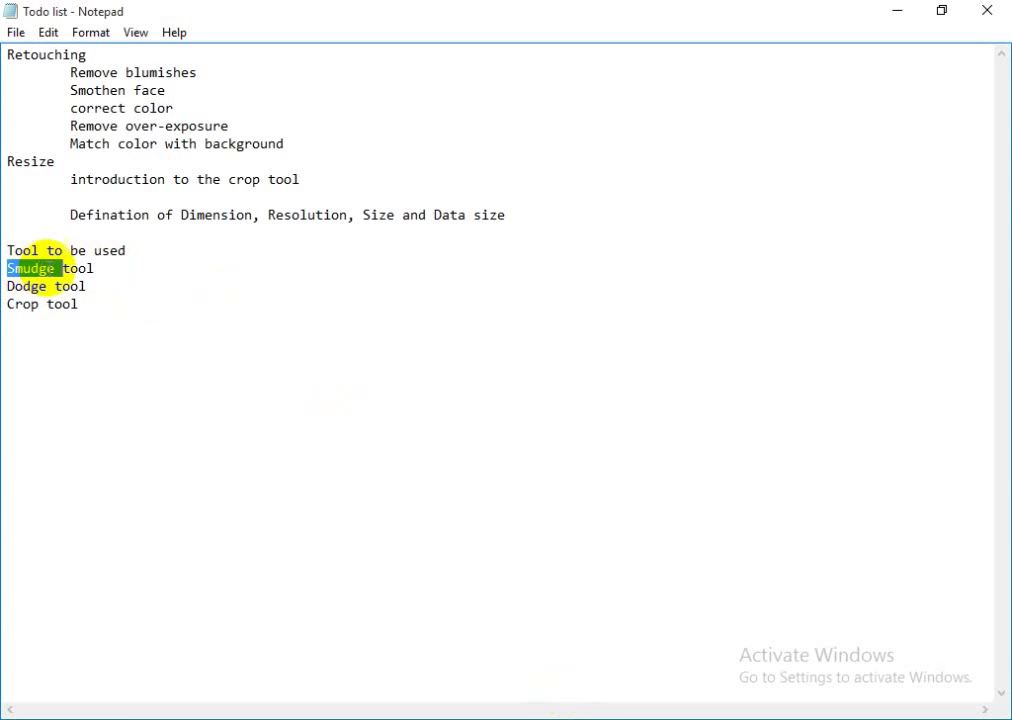
click(80, 268)
key(alt+Tab)
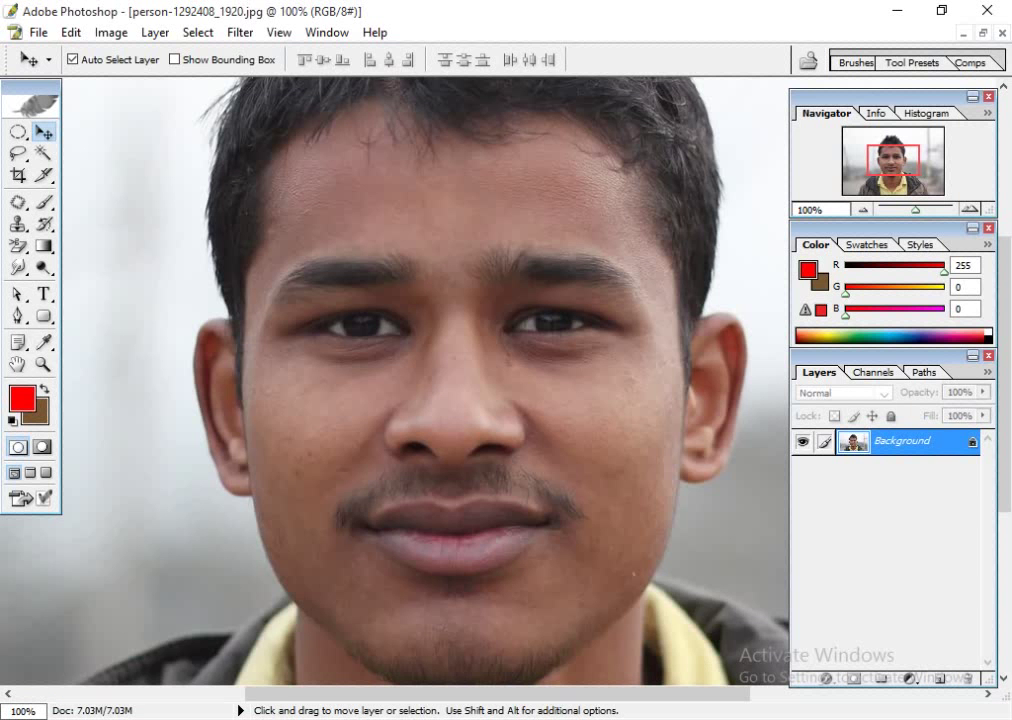
- Duplicate the Background layer of the man's portrait
key(space)
drag(436, 228, 408, 270)
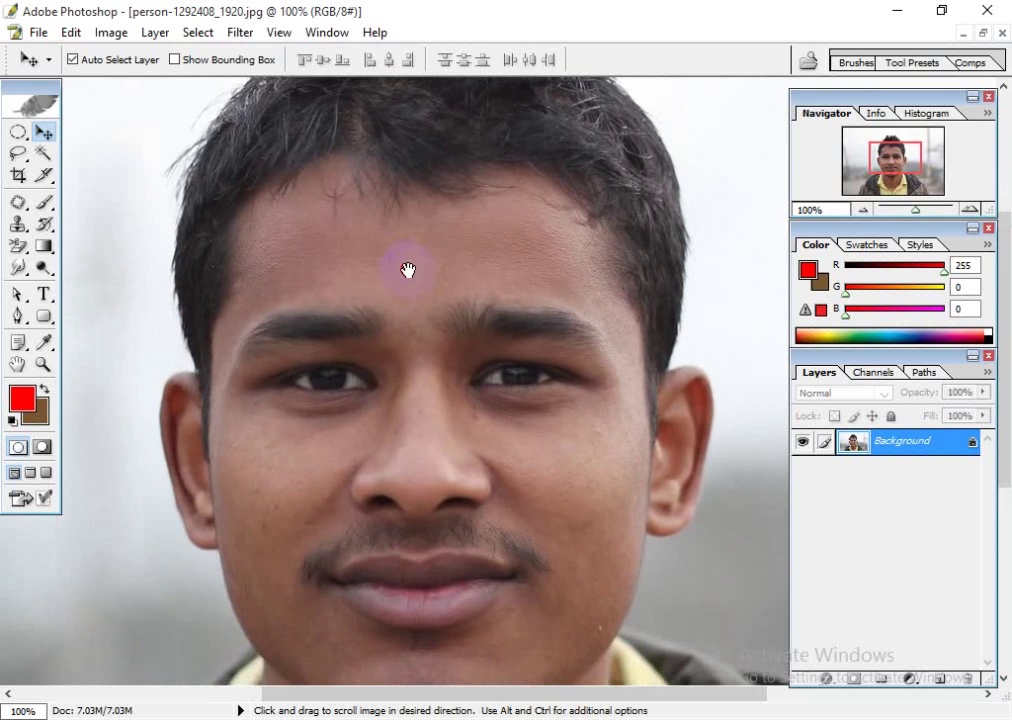
key(ctrl+plus)
key(ctrl+minus)
key(ctrl+minus)
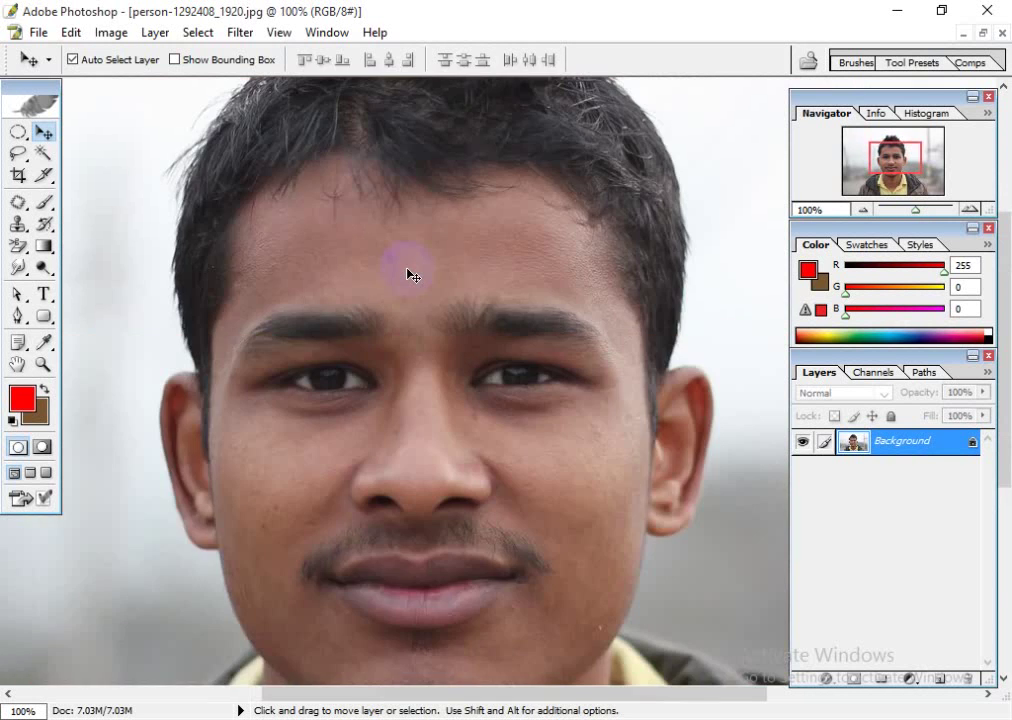
key(ctrl+plus)
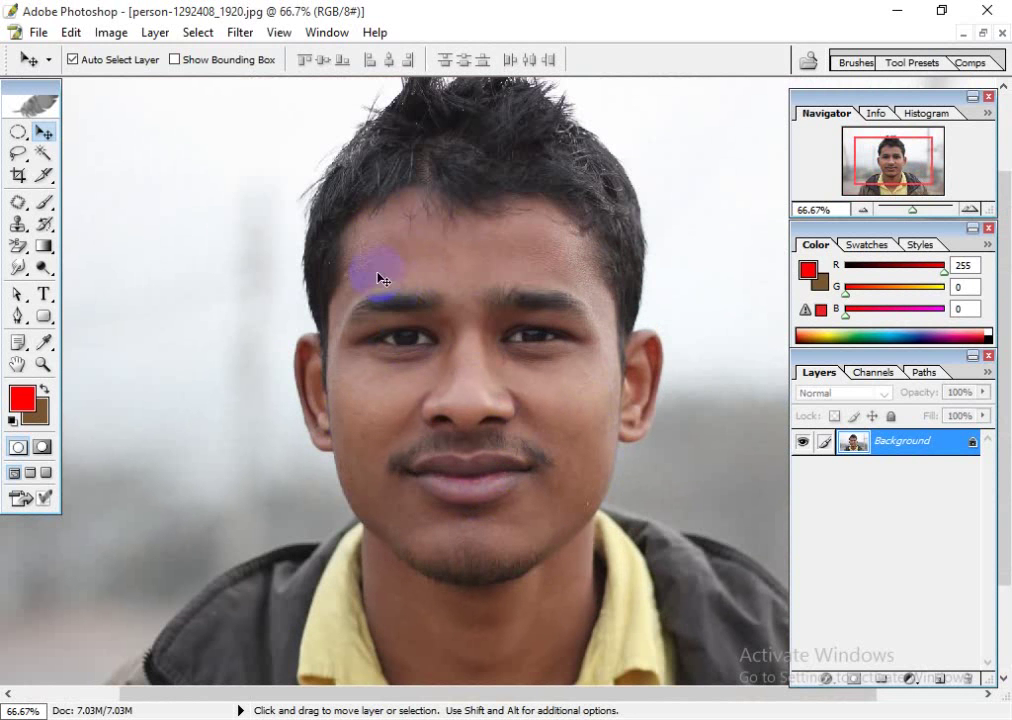
drag(915, 445, 940, 672)
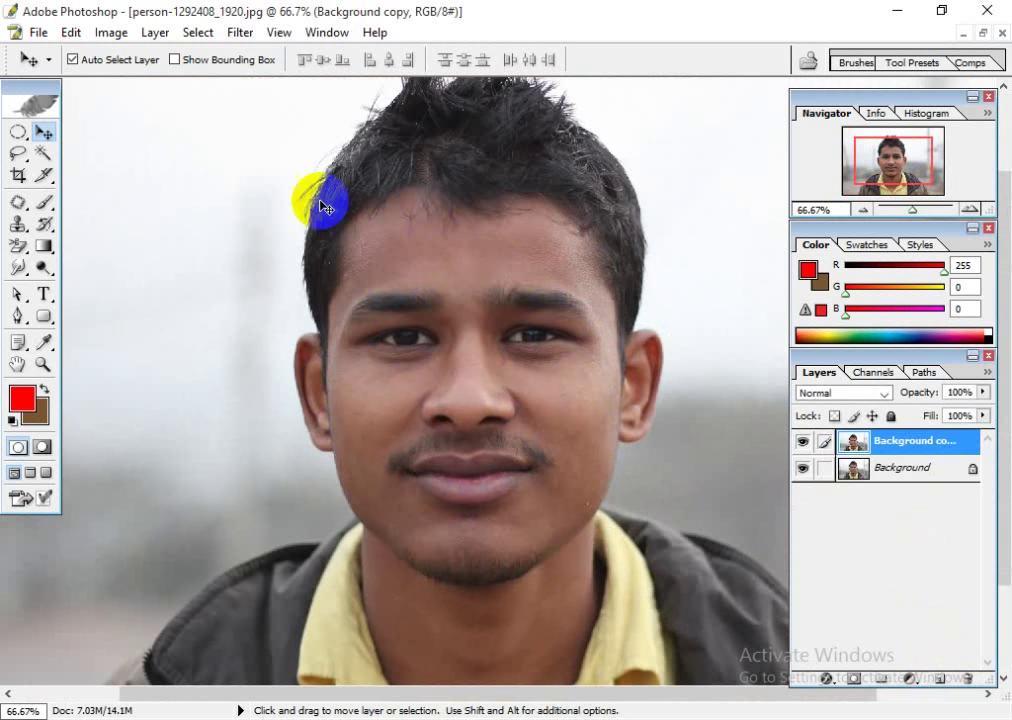
- Brighten the duplicated layer with Brightness/Contrast, using brightness of about +28 and contrast 0
click(108, 30)
mouse_move(120, 84)
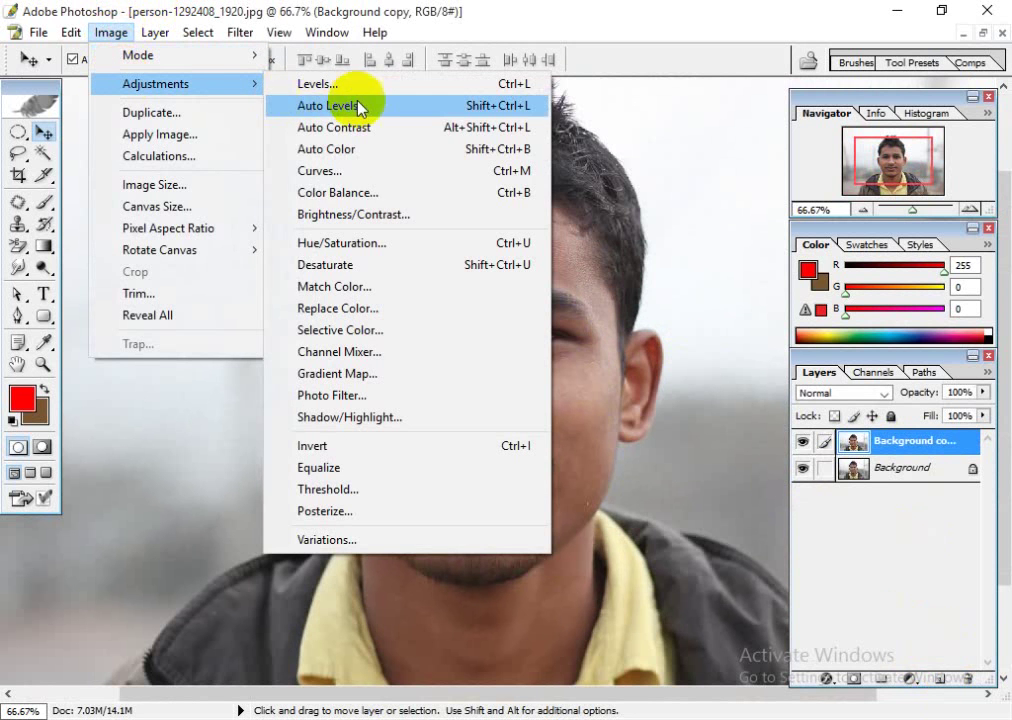
click(407, 217)
drag(488, 314, 727, 125)
drag(705, 178, 744, 188)
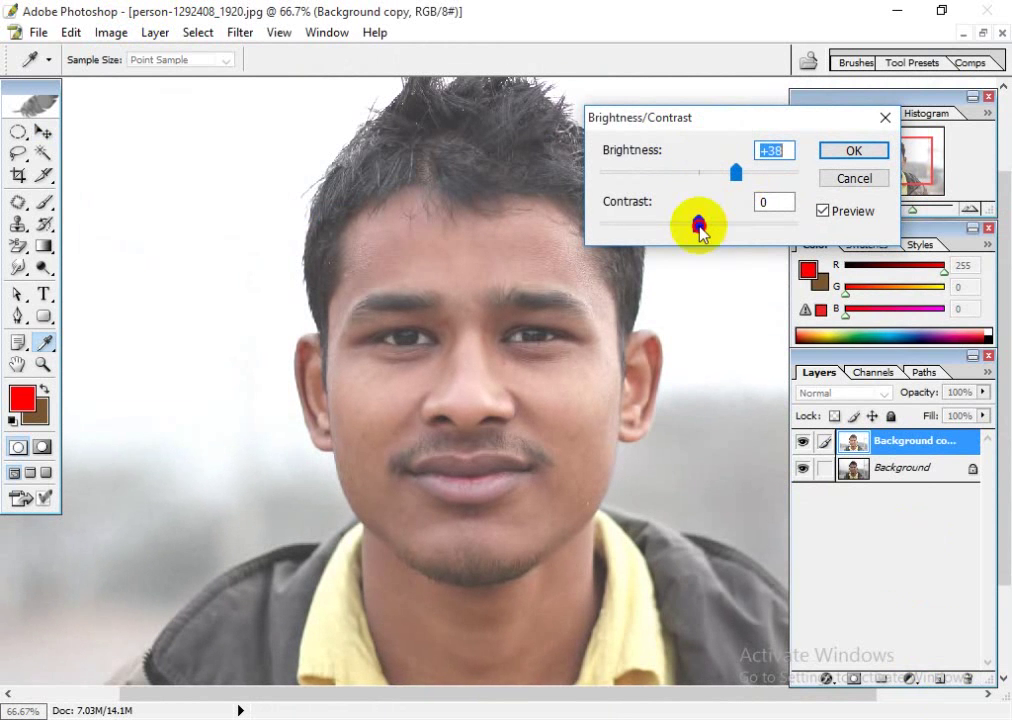
drag(700, 226, 718, 243)
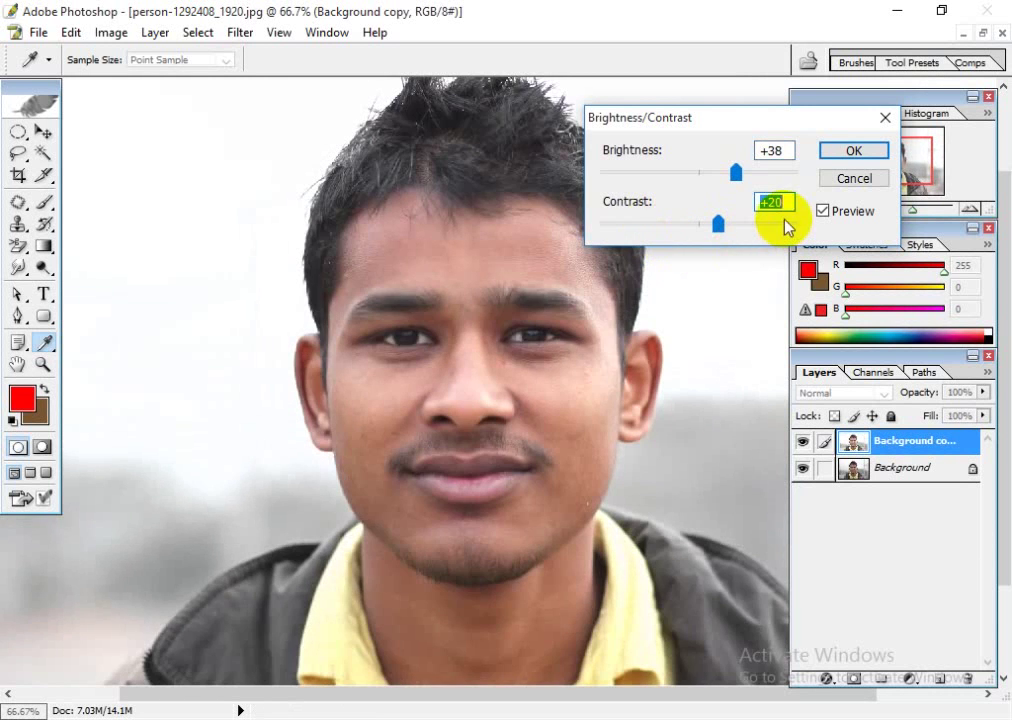
text(0)
mouse_move(736, 175)
mouse_down()
mouse_move(720, 181)
mouse_move(729, 187)
mouse_up()
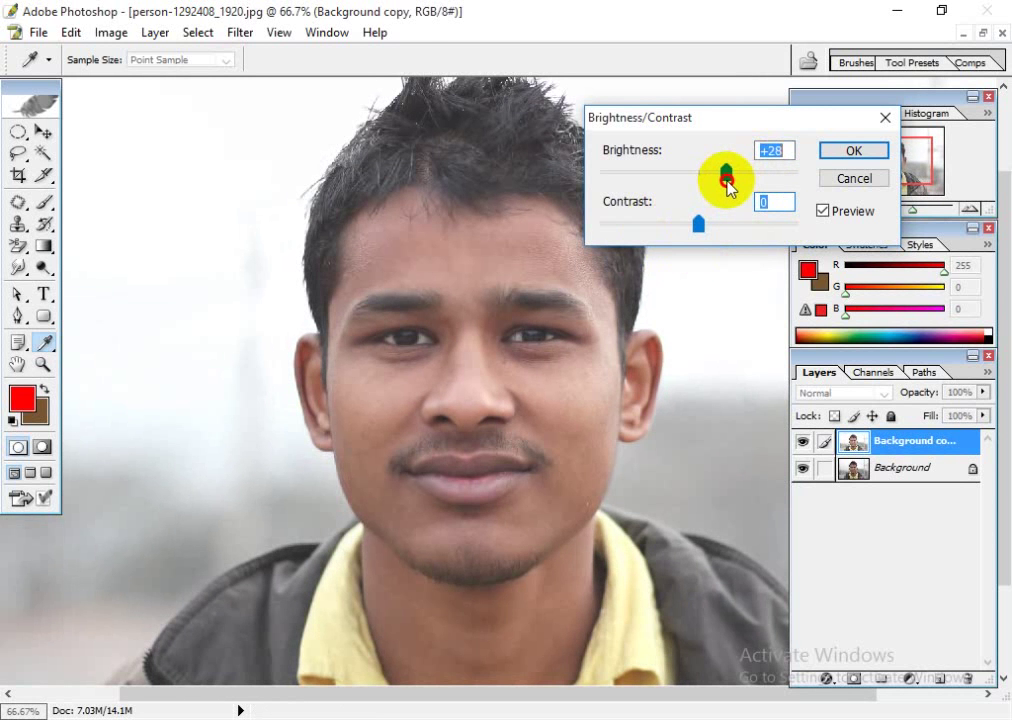
click(857, 152)
key(v)
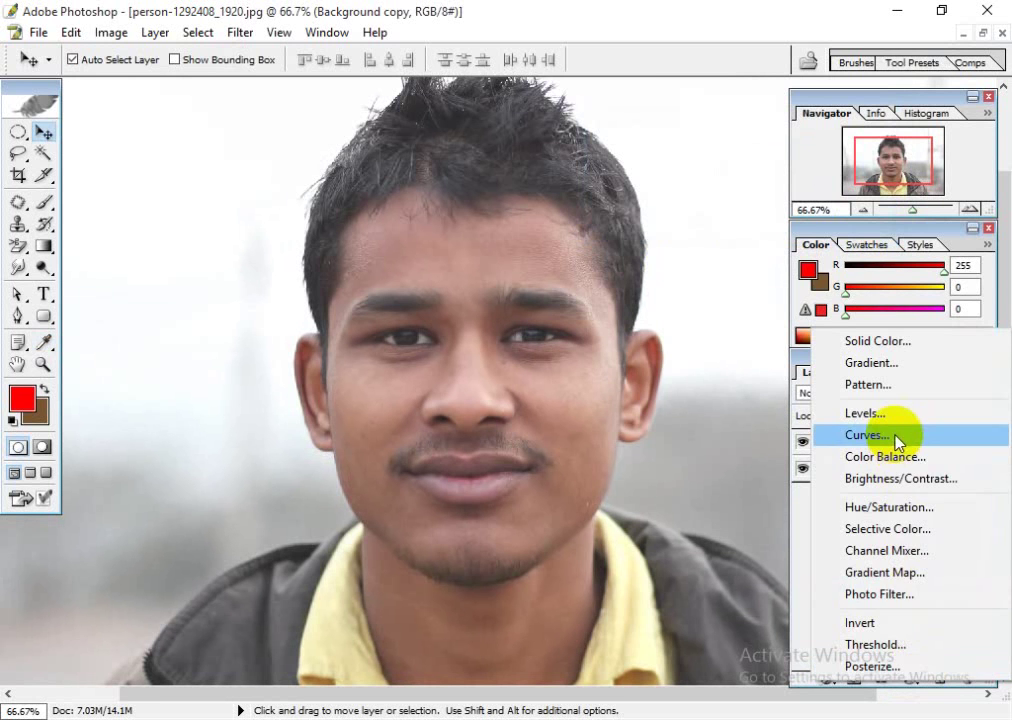
- Add a Curves adjustment layer that lifts the RGB midtones from input 106 to output 147
click(896, 440)
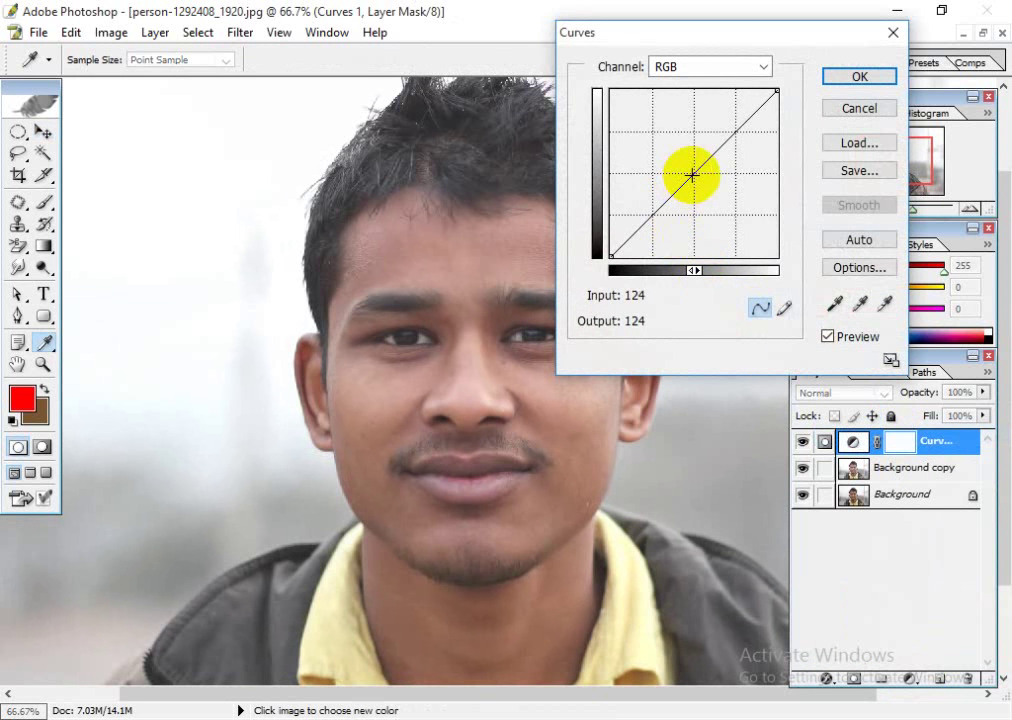
drag(692, 175, 680, 160)
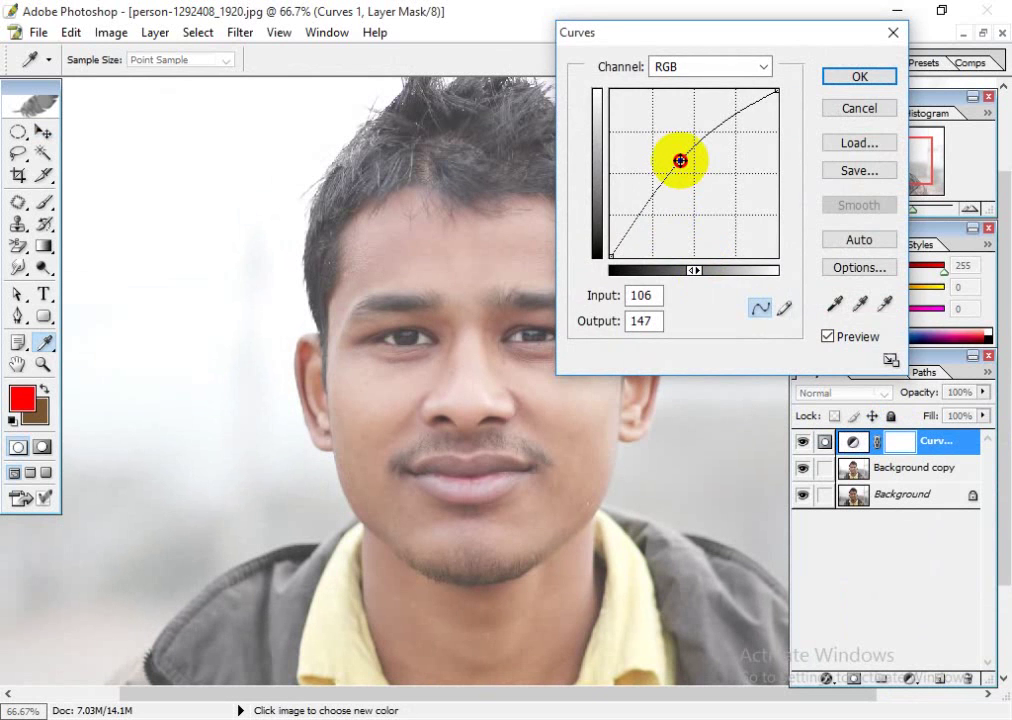
click(826, 76)
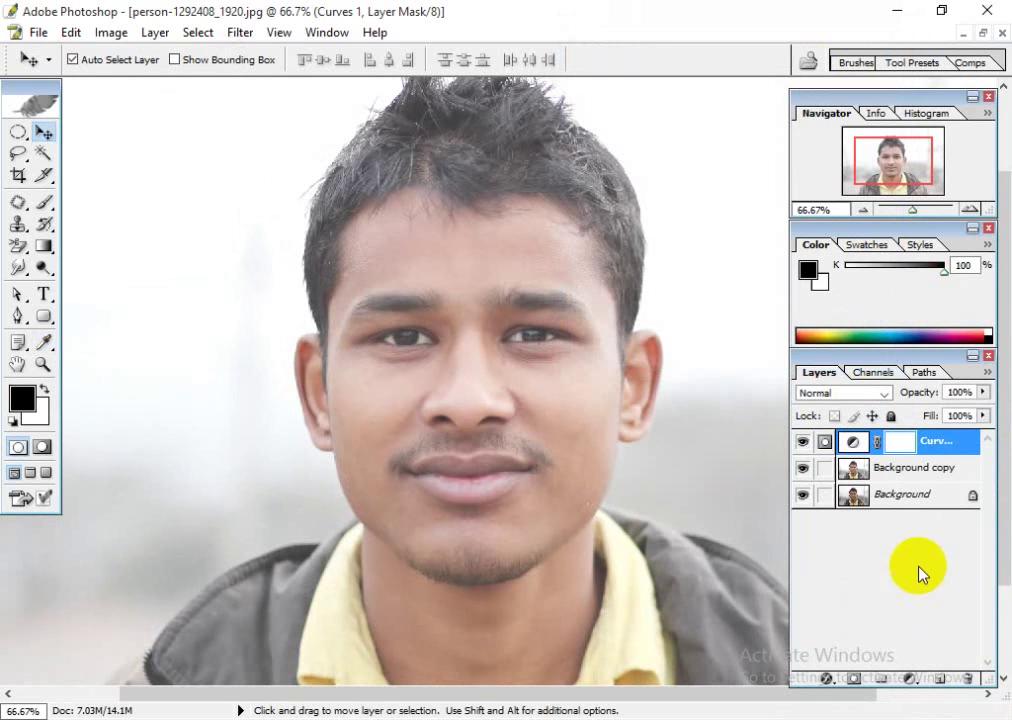
- Add a Levels adjustment layer directly above the Background copy with input black point 30 and white point 247
click(897, 468)
click(909, 679)
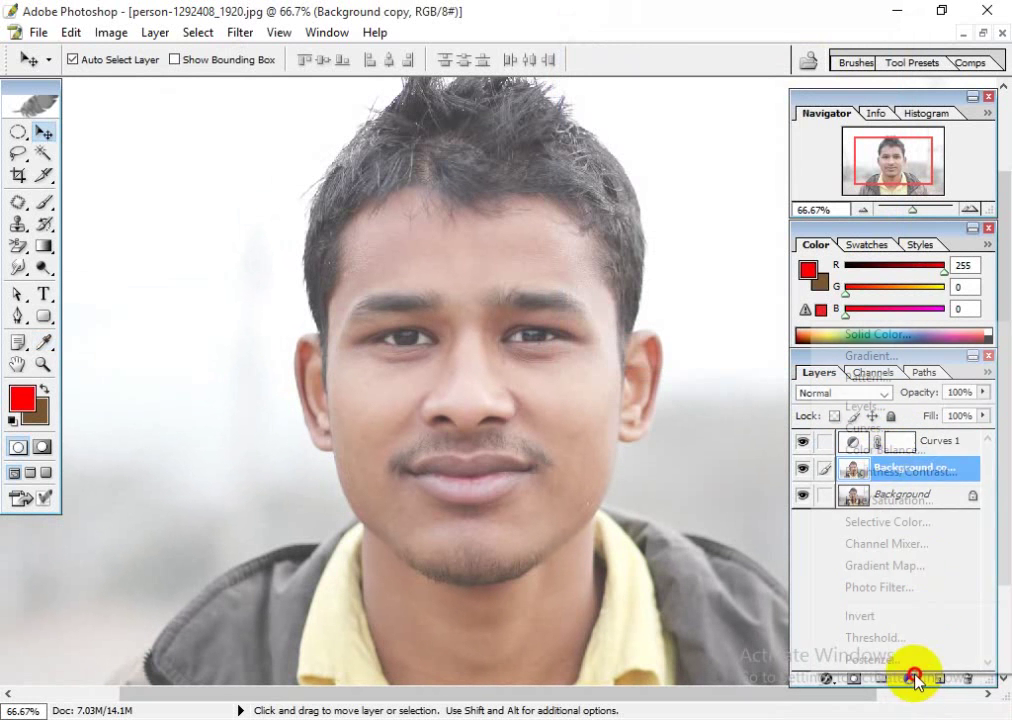
click(864, 408)
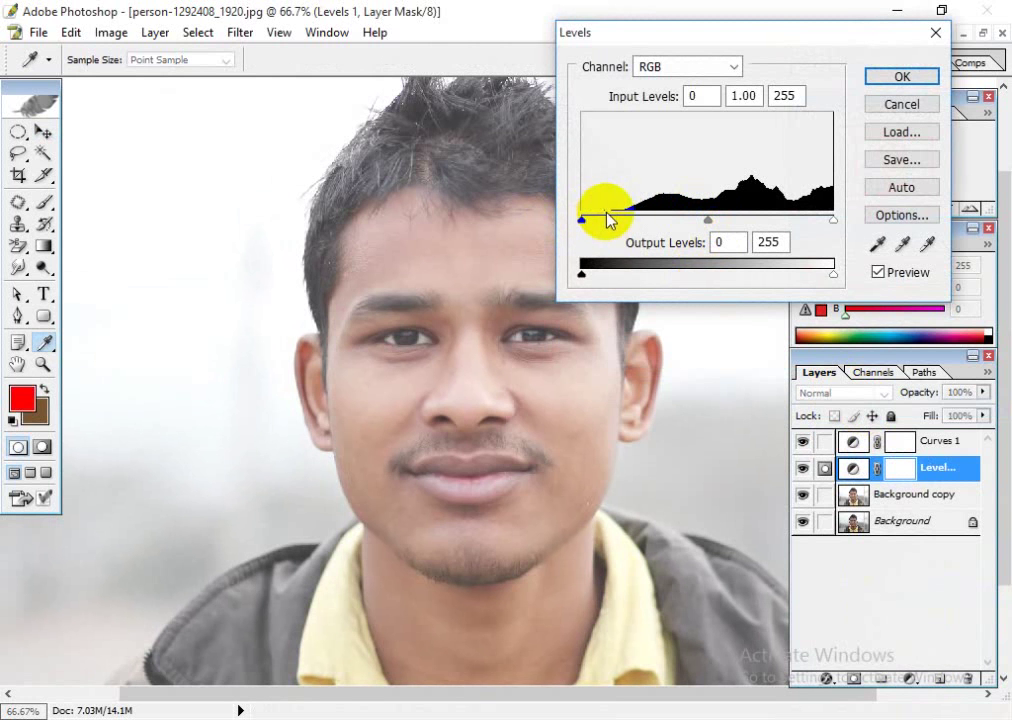
drag(582, 219, 613, 217)
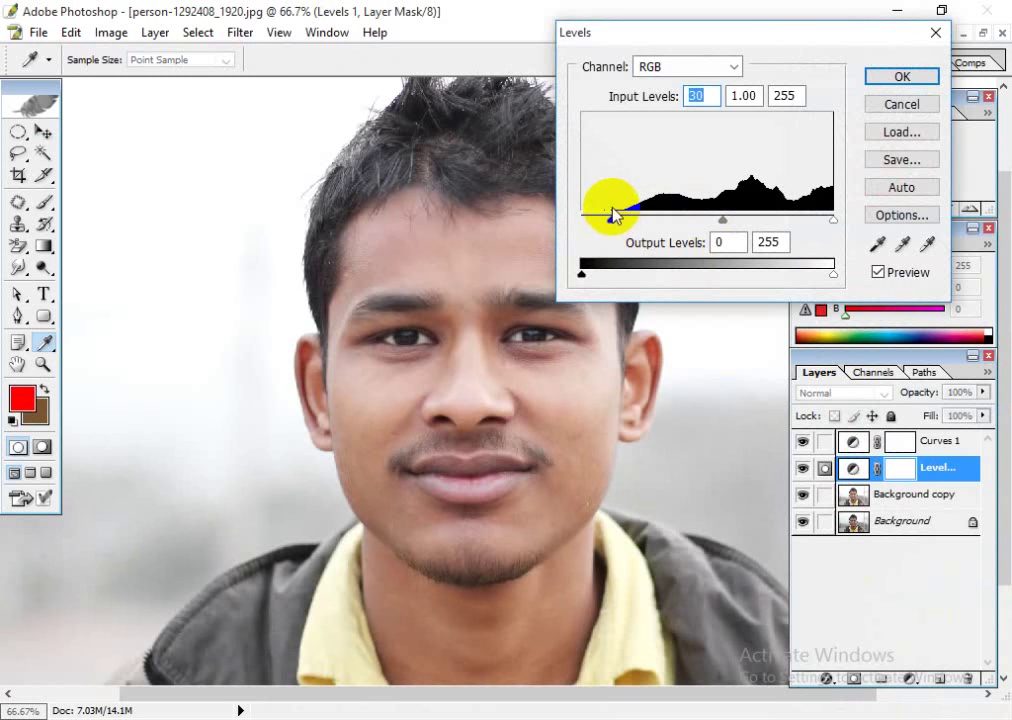
drag(833, 222, 827, 219)
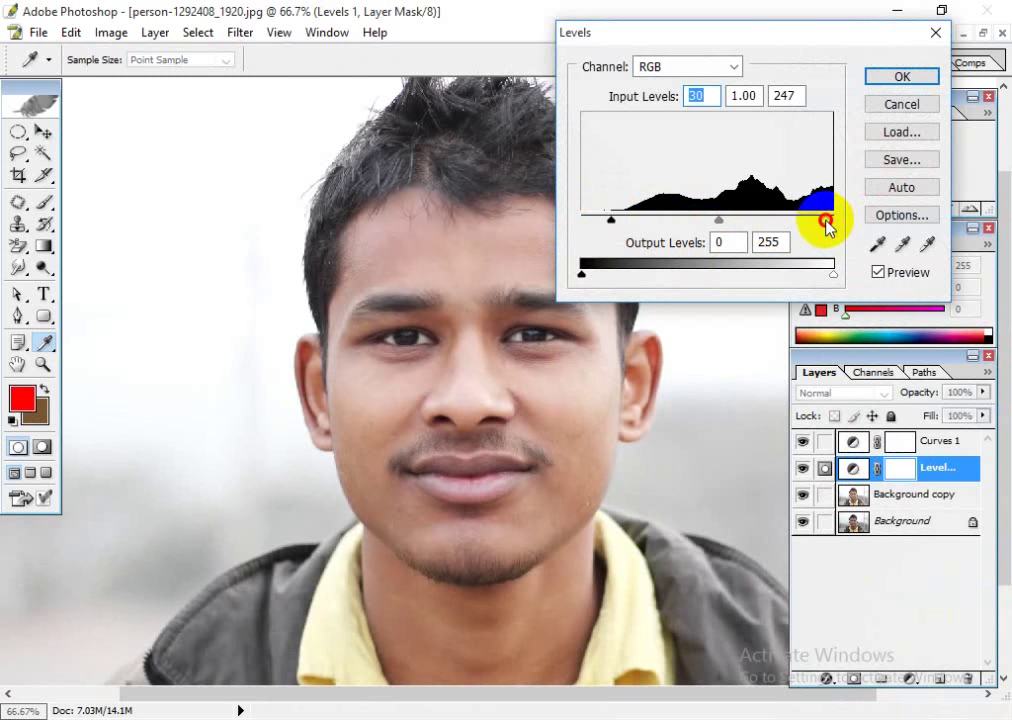
click(900, 79)
key(v)
key(d)
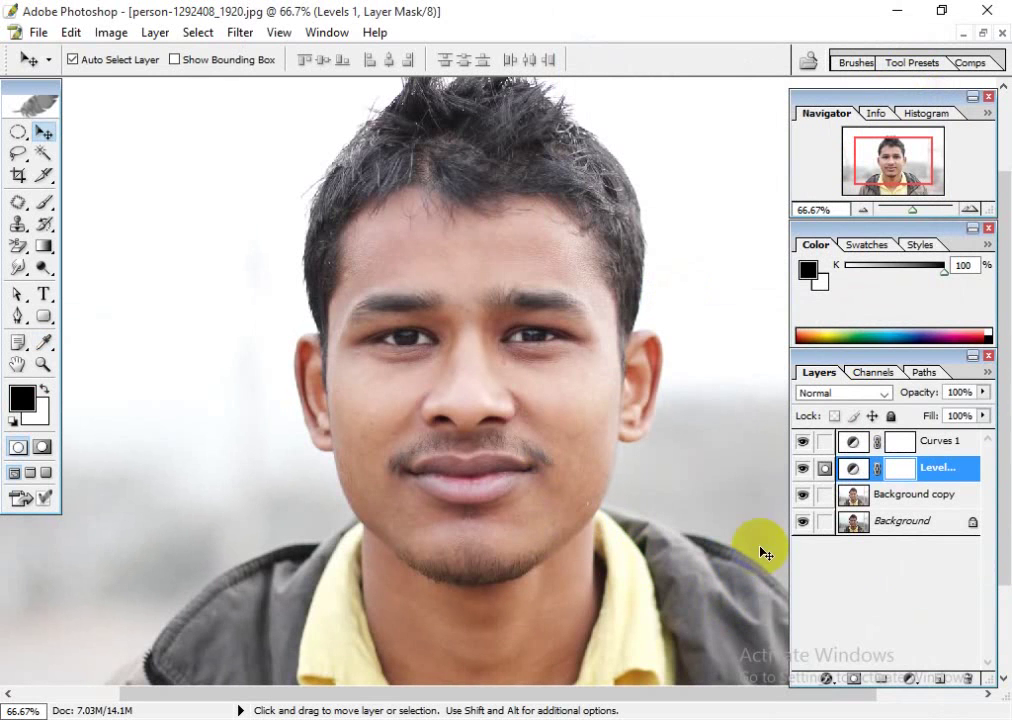
click(111, 32)
mouse_move(210, 93)
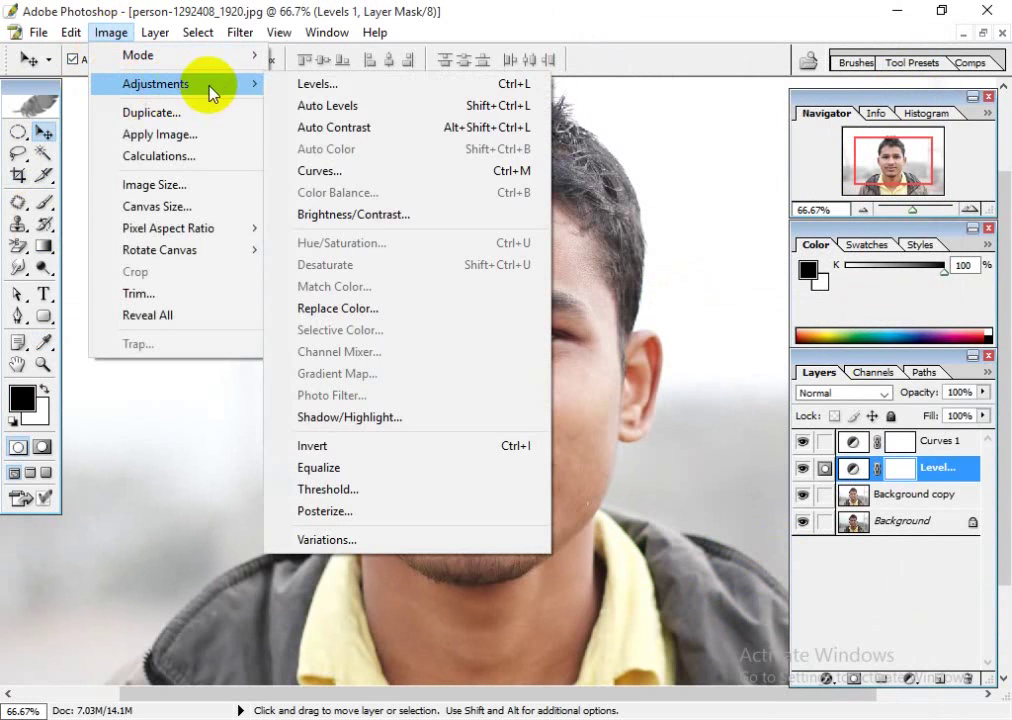
click(567, 9)
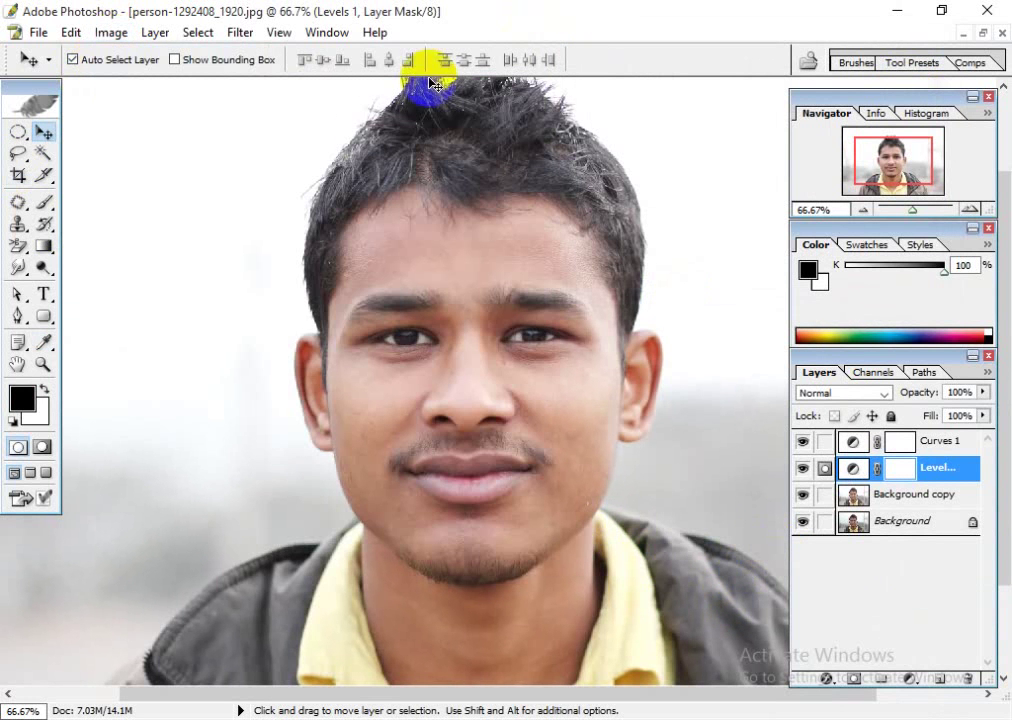
click(928, 503)
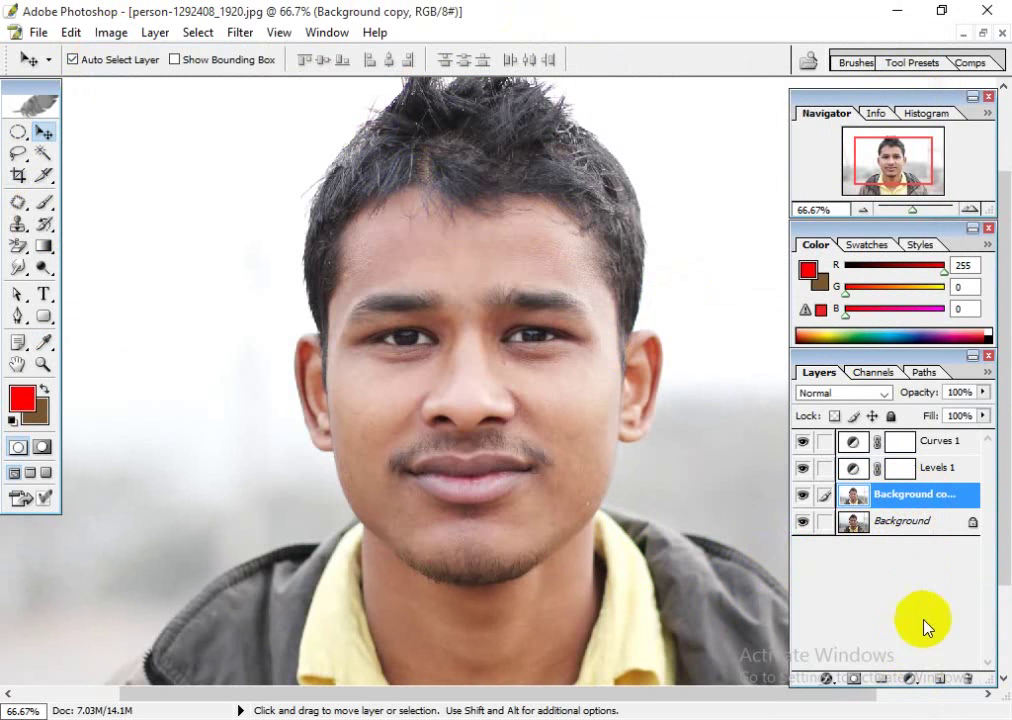
click(911, 679)
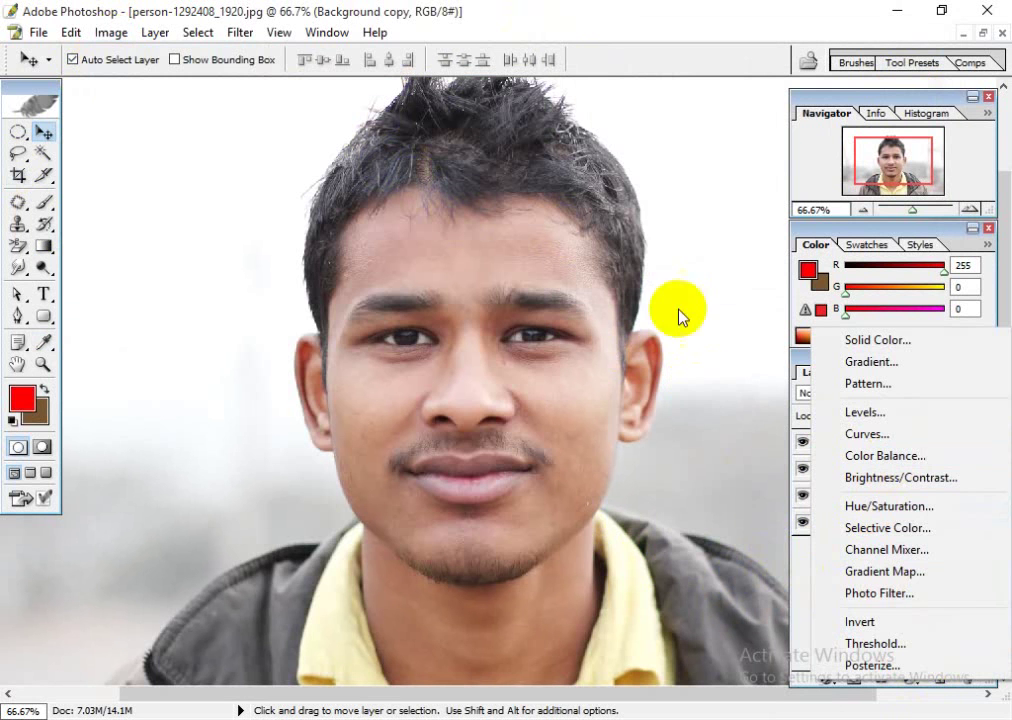
click(798, 596)
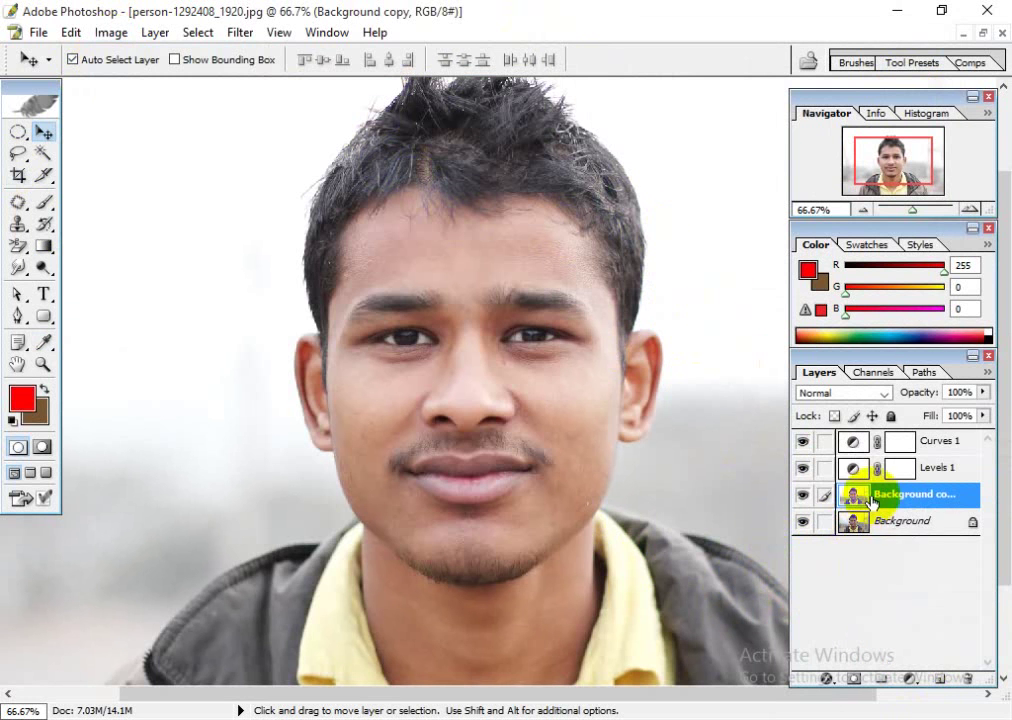
click(911, 679)
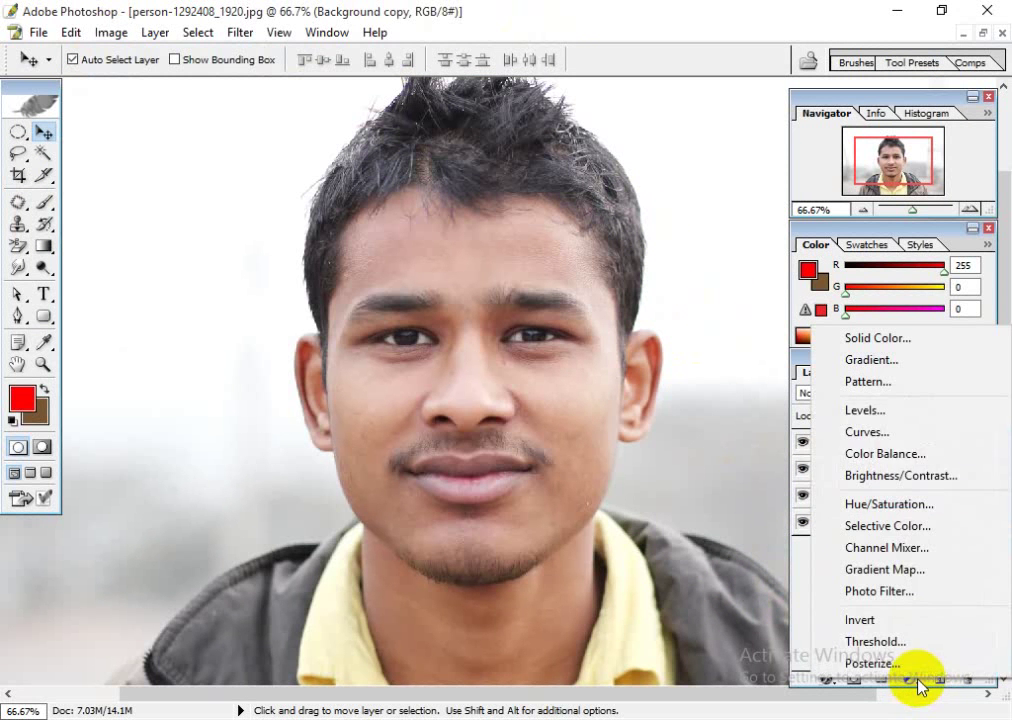
click(790, 580)
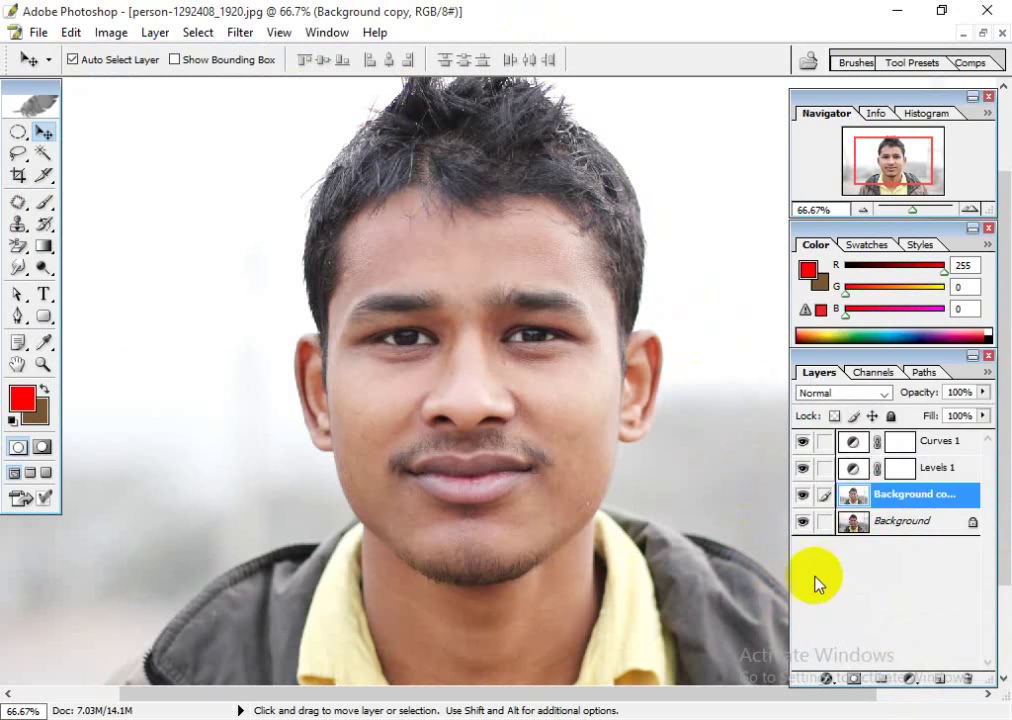
double_click(896, 468)
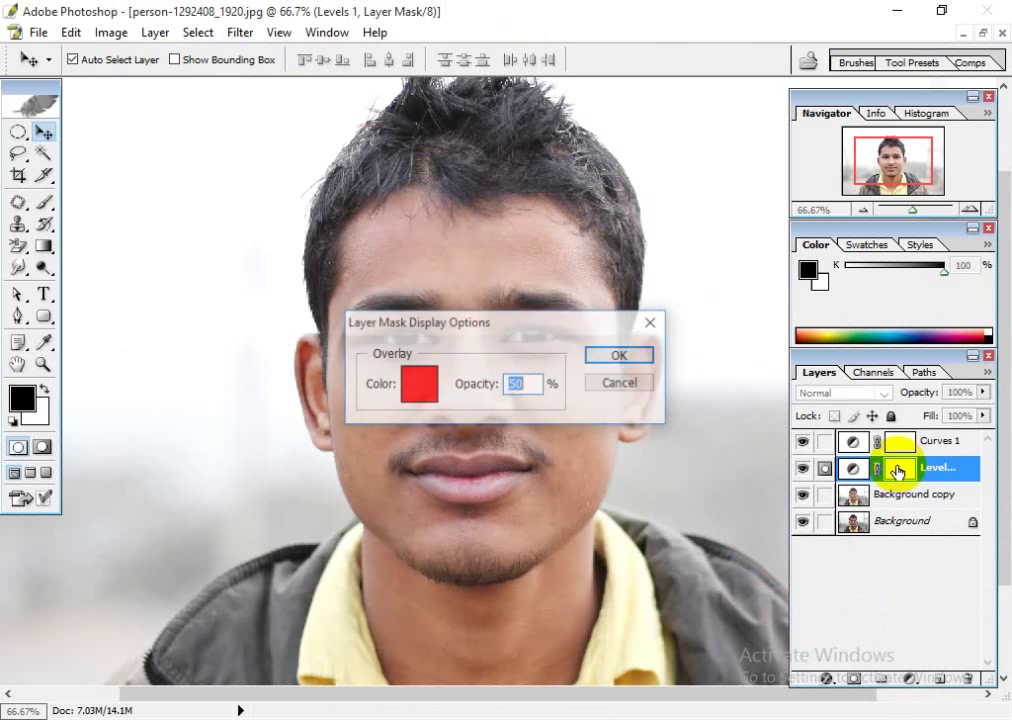
click(630, 358)
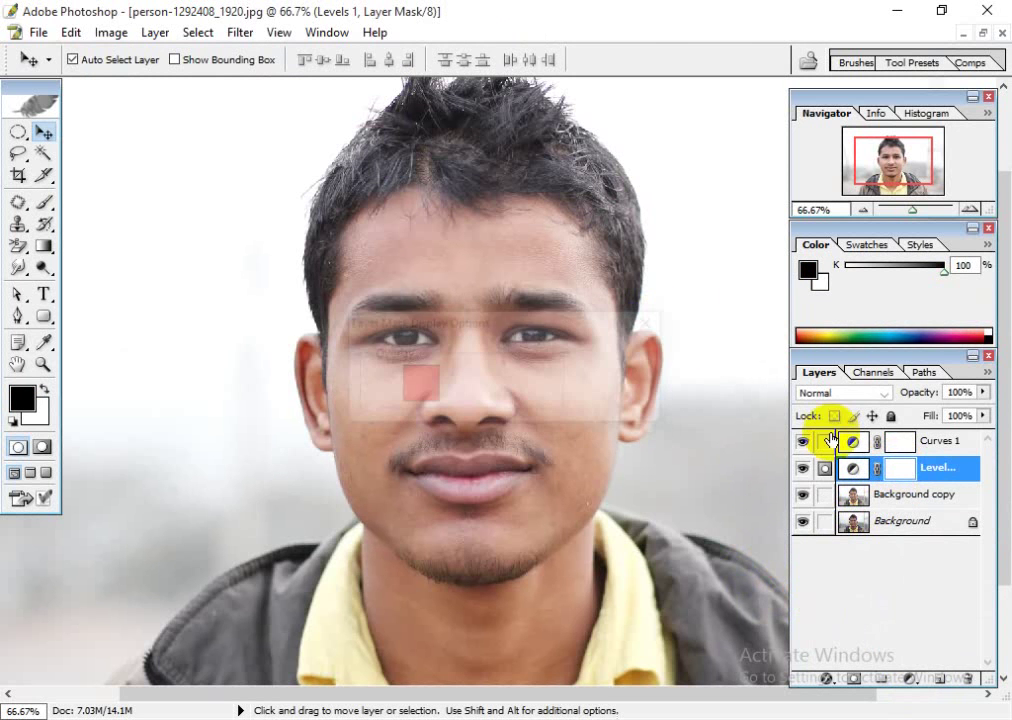
- Heal the dark spot on the cheek below the first eye on the Background copy layer, using the Healing Brush at size 40
click(900, 493)
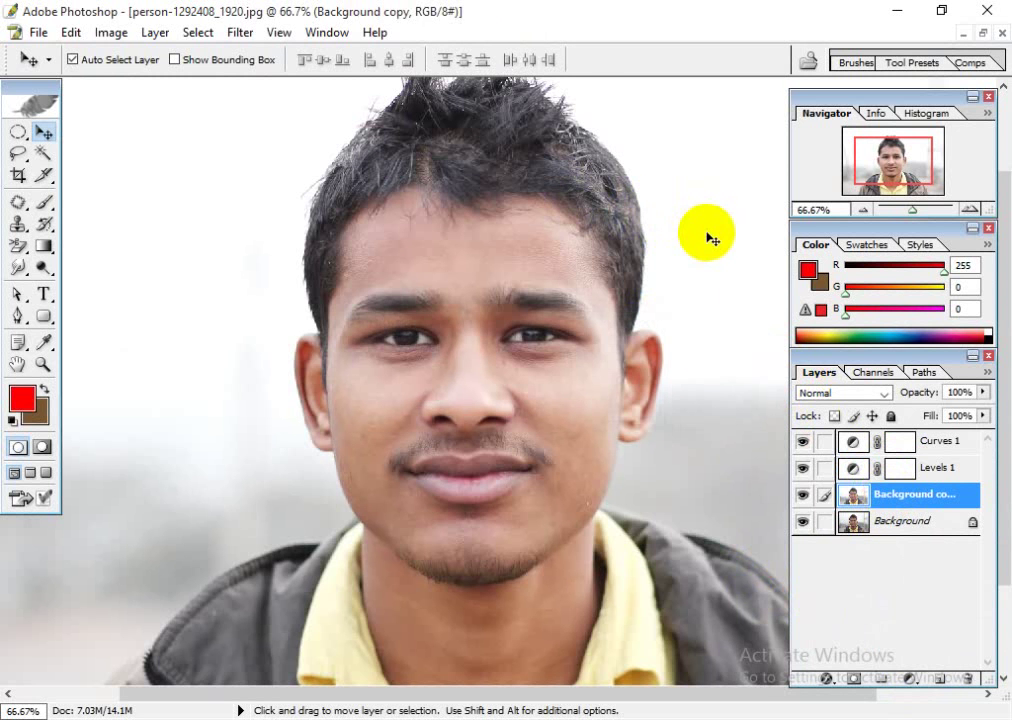
click(577, 345)
drag(561, 466, 556, 423)
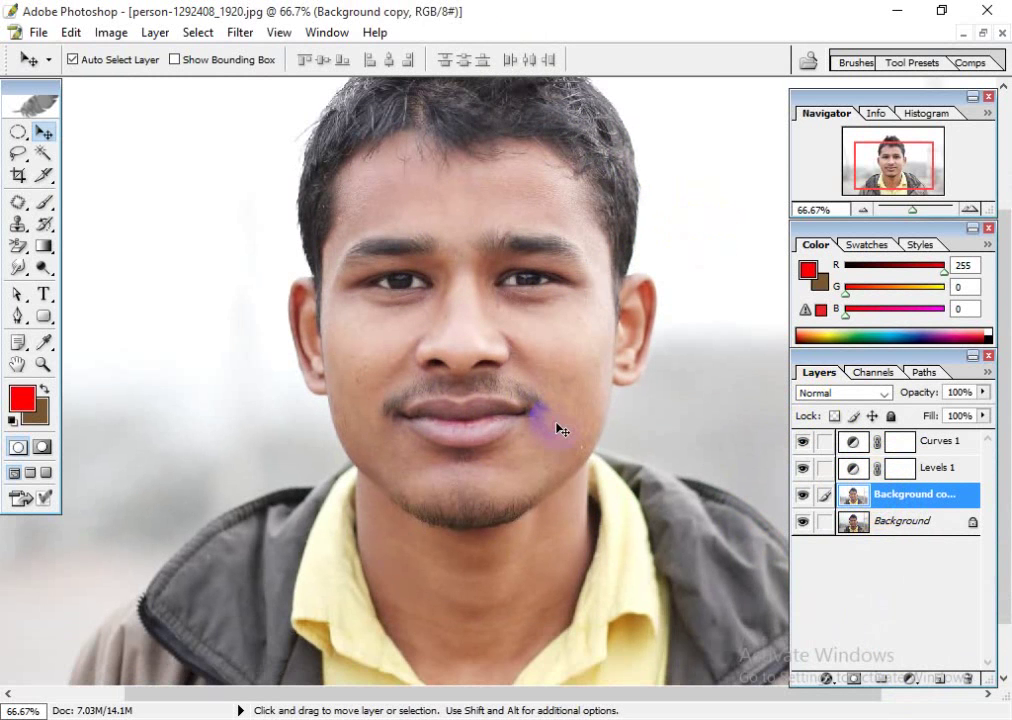
key(ctrl+plus)
key(ctrl+plus)
drag(165, 447, 380, 594)
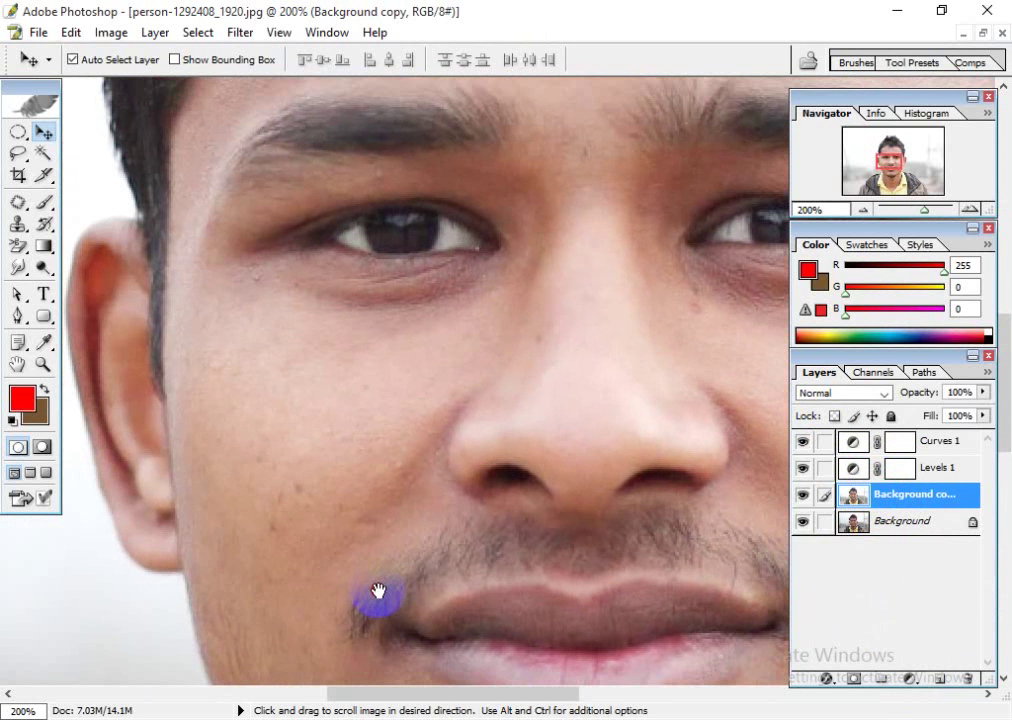
click(18, 206)
click(70, 199)
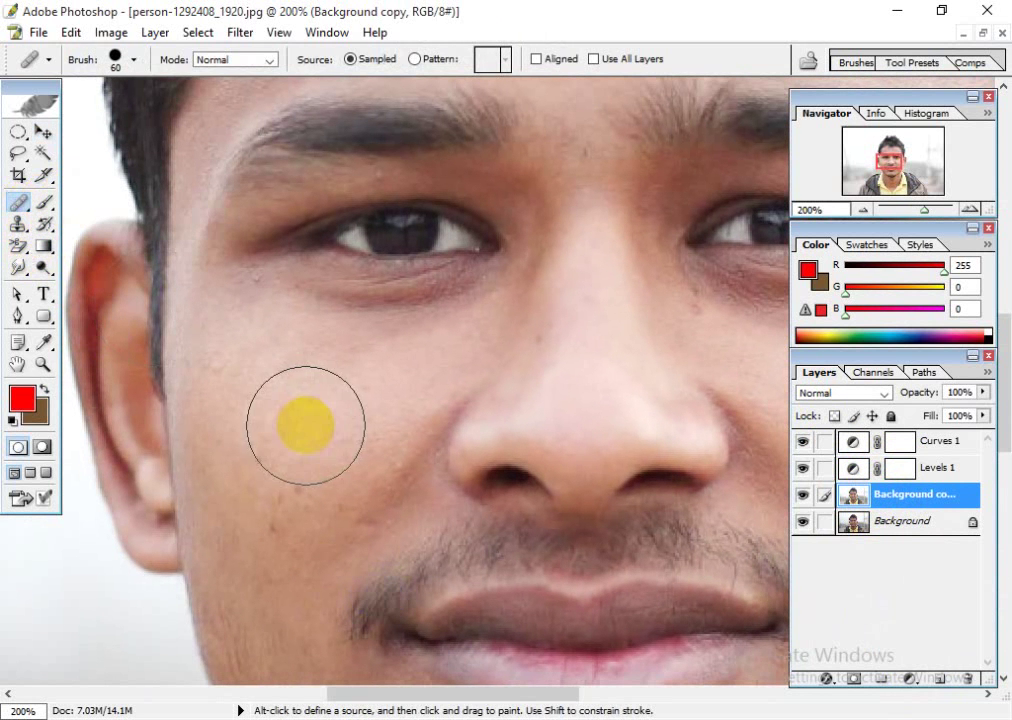
key(bracketleft)
key(bracketleft)
key(alt)
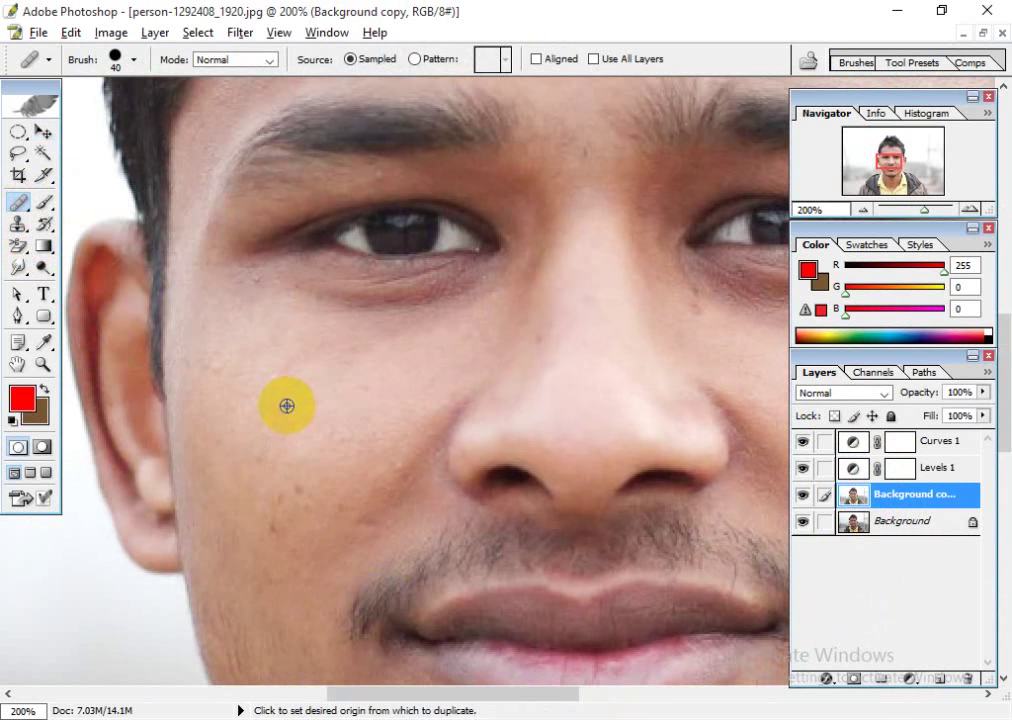
alt+click(287, 406)
click(298, 479)
- Heal the small remaining spots on the same lower cheek toward the moustache with the Healing Brush reduced to size 10
key(bracketleft)
key(bracketleft)
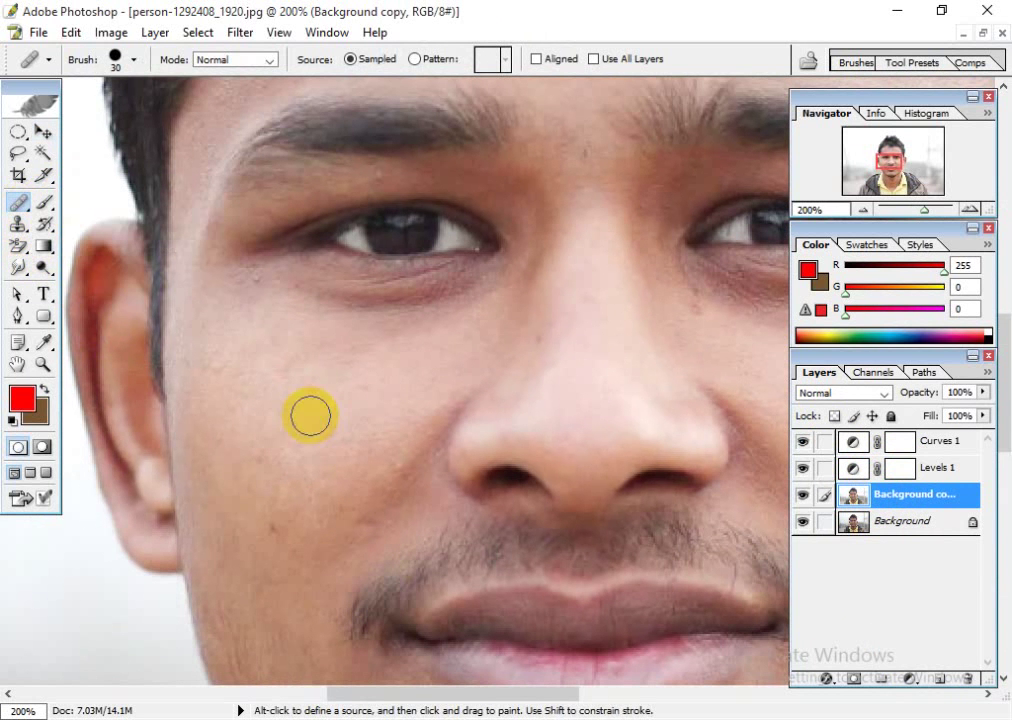
alt+click(255, 492)
click(265, 523)
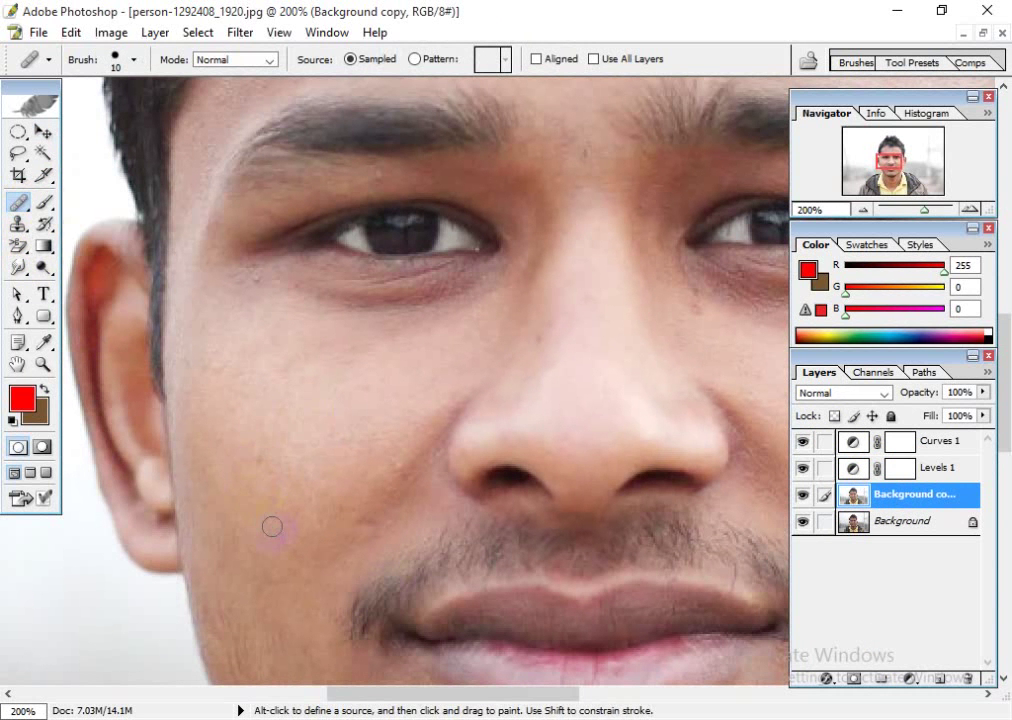
alt+click(244, 470)
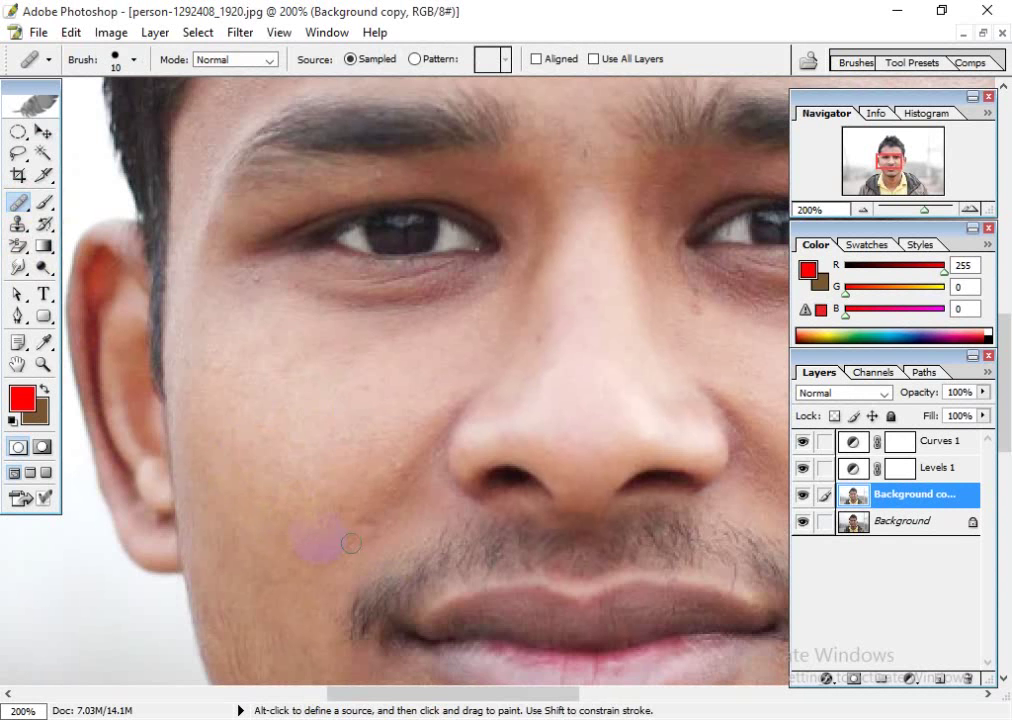
alt+click(318, 461)
- Heal the tiny marks below the eye's outer corner and on the upper cheek near the ear, sampling clean skin nearby
alt+click(280, 319)
click(258, 276)
alt+click(275, 282)
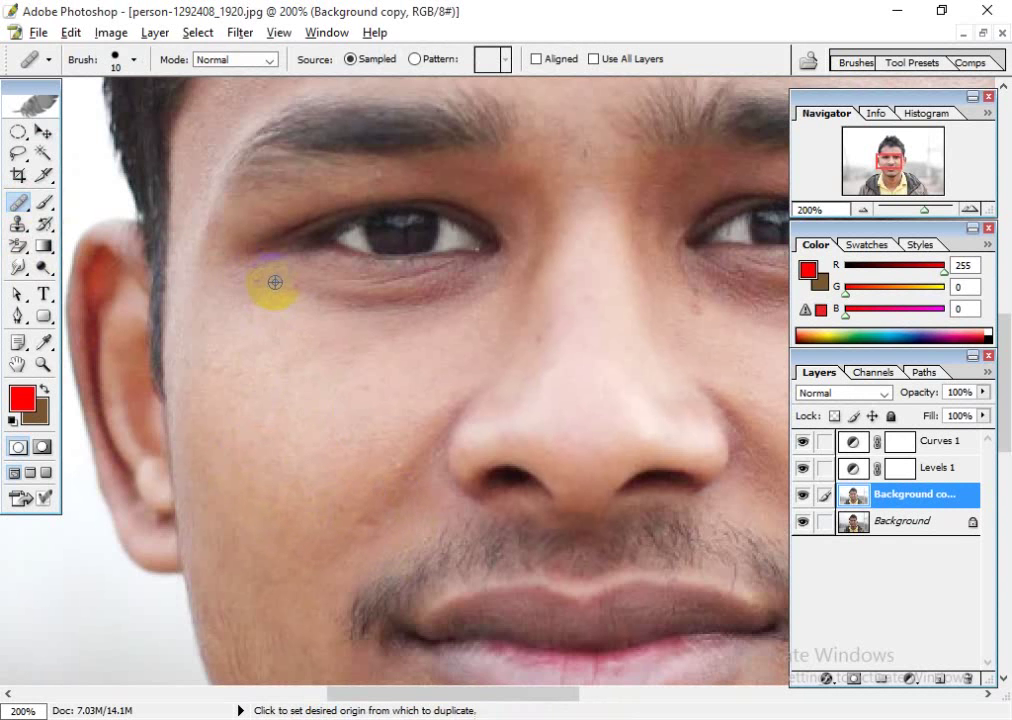
click(259, 279)
alt+click(218, 348)
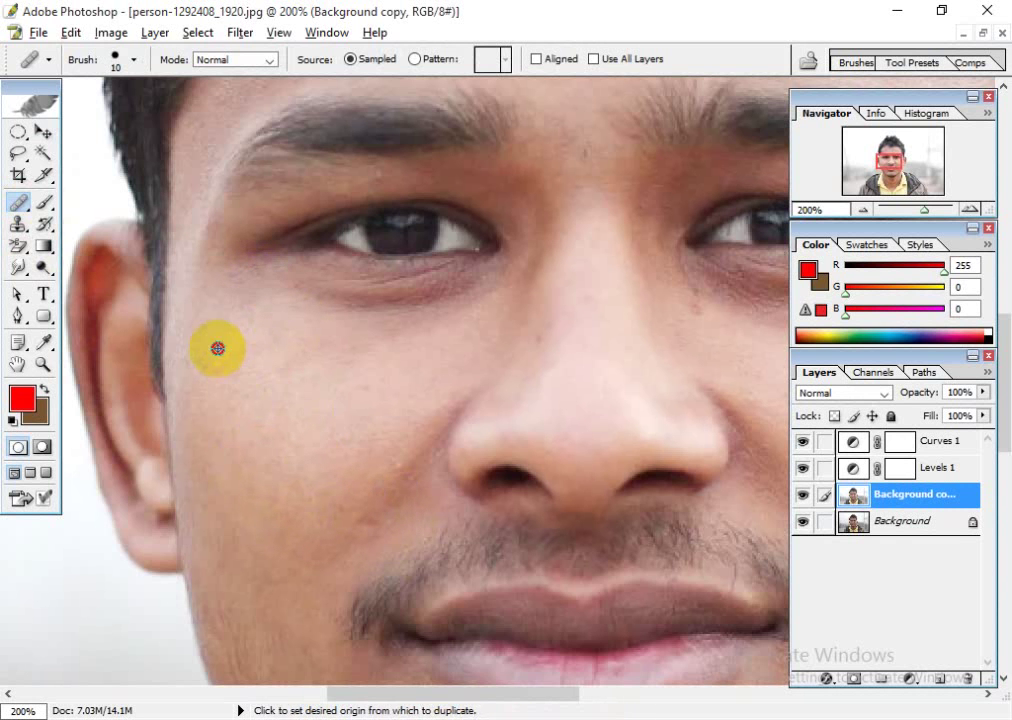
click(218, 368)
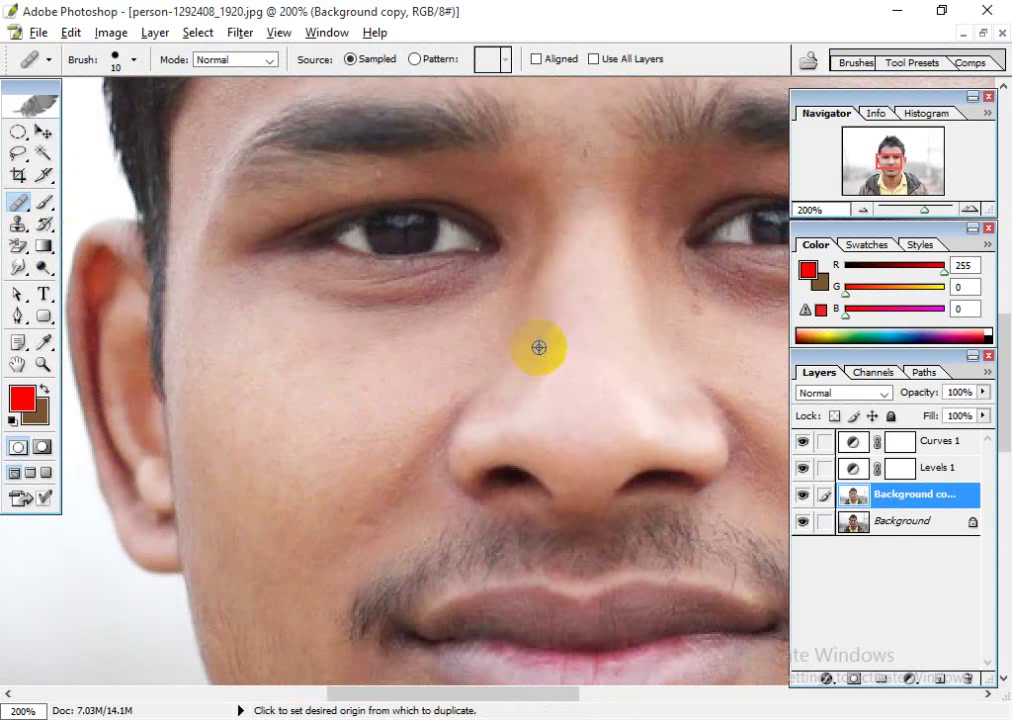
- Heal the small spots on the side of the nose and below the other eye's inner corner with the Healing Brush
drag(599, 375, 391, 424)
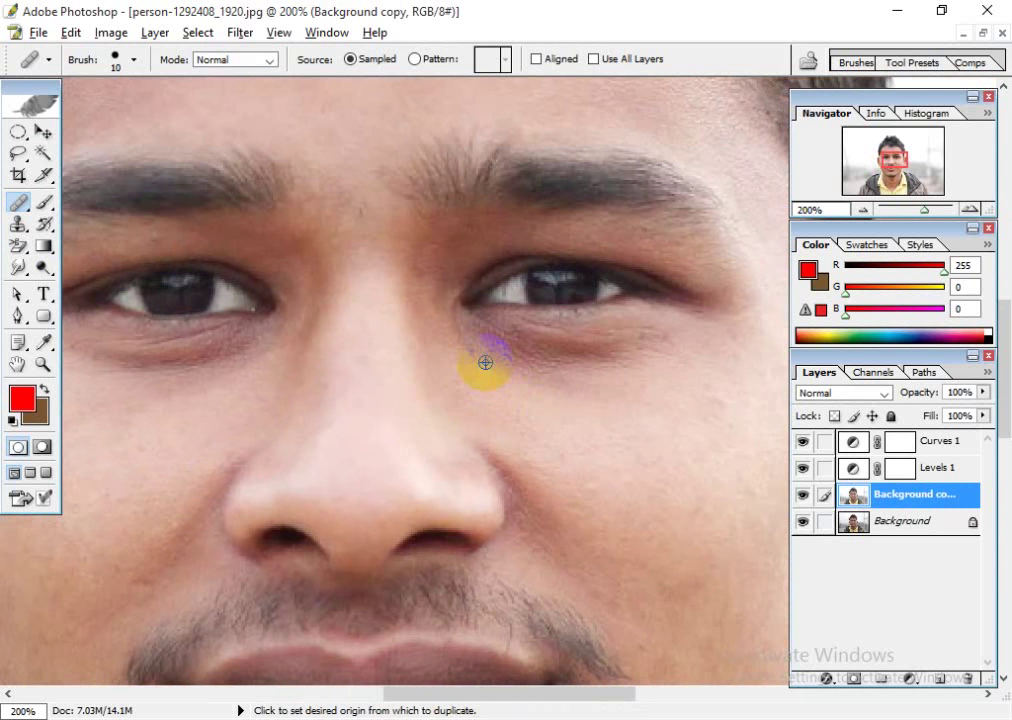
drag(594, 445, 477, 398)
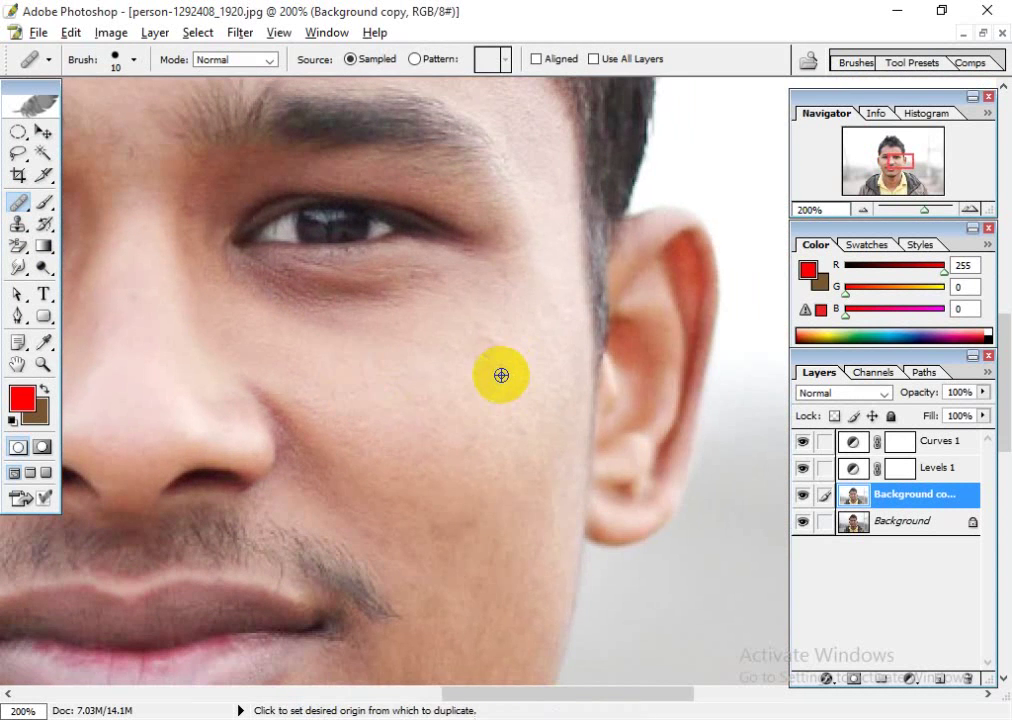
- Heal the small blemishes on the right-hand cheek and lower jaw with the Healing Brush, sampling clean skin nearby
alt+click(497, 395)
scroll(483, 350, down, 5)
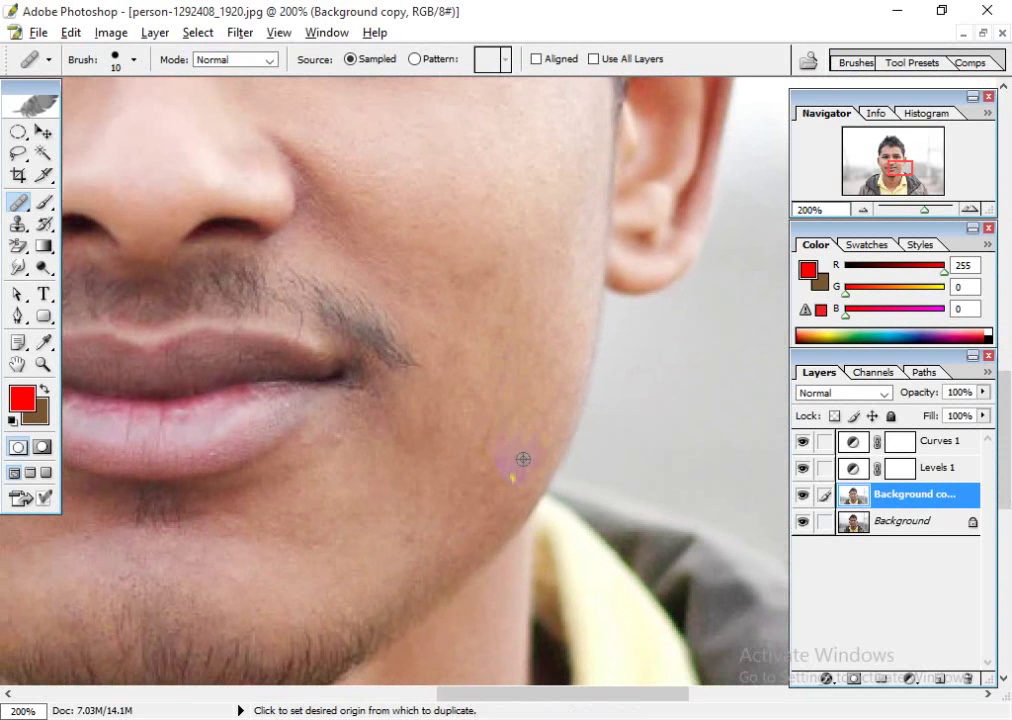
alt+click(522, 459)
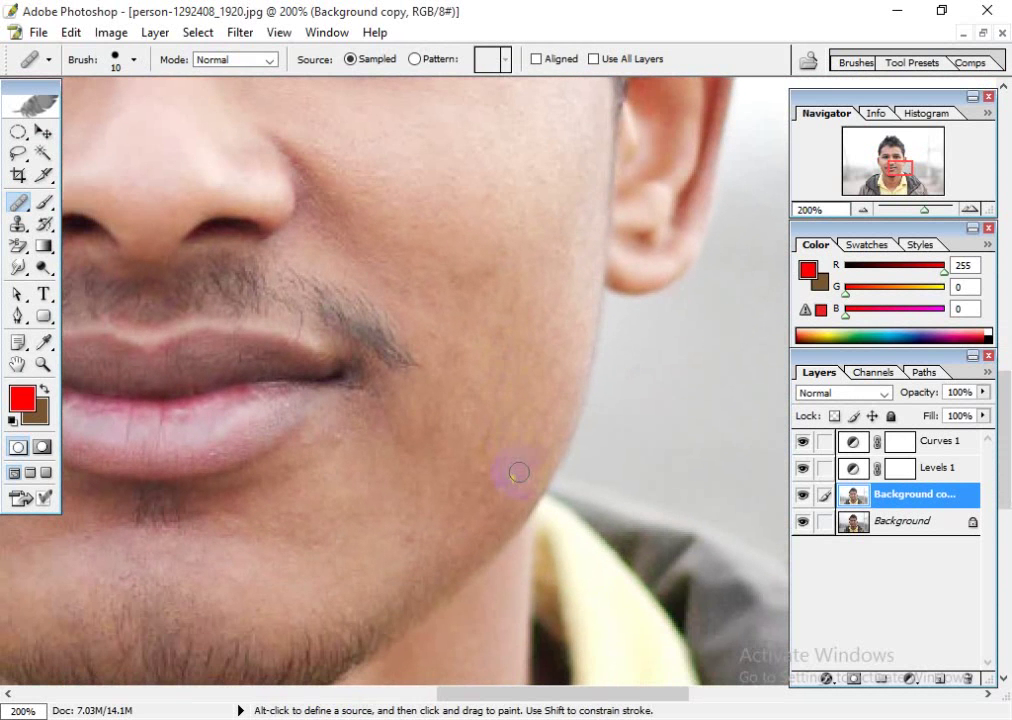
- Heal the spots at the side and centre of the forehead with the Healing Brush, sampling clean forehead skin
key(space)
drag(397, 518, 570, 432)
drag(385, 493, 580, 547)
drag(434, 519, 488, 620)
drag(379, 400, 353, 592)
drag(457, 360, 431, 551)
mouse_move(492, 314)
mouse_down()
mouse_move(492, 472)
mouse_move(505, 526)
mouse_up()
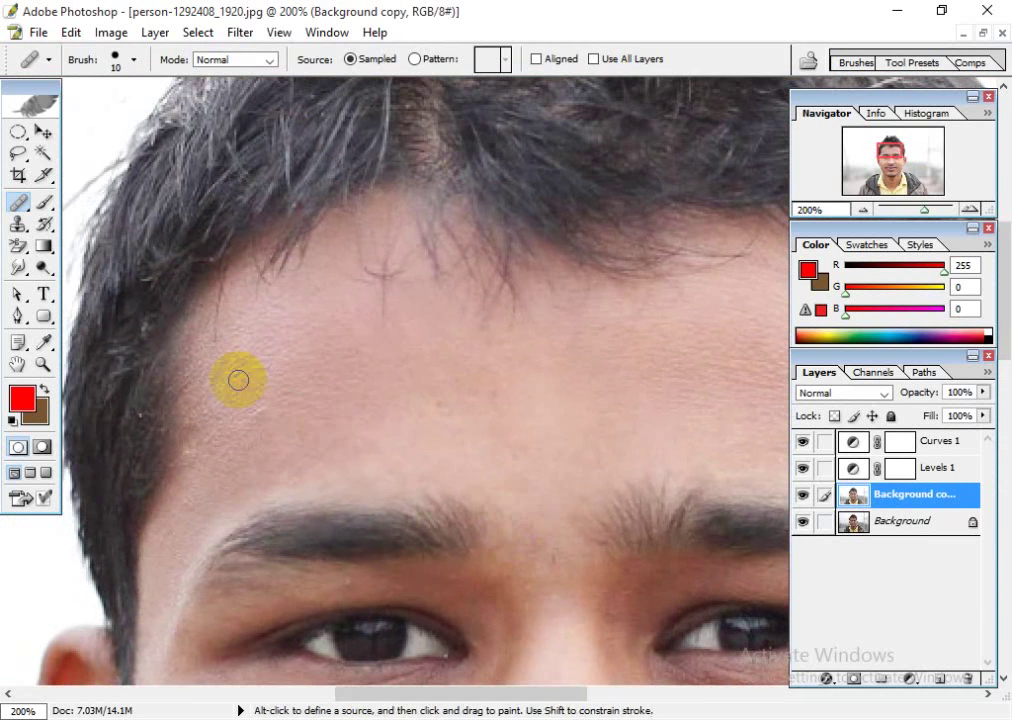
alt+click(257, 379)
click(260, 413)
alt+click(459, 387)
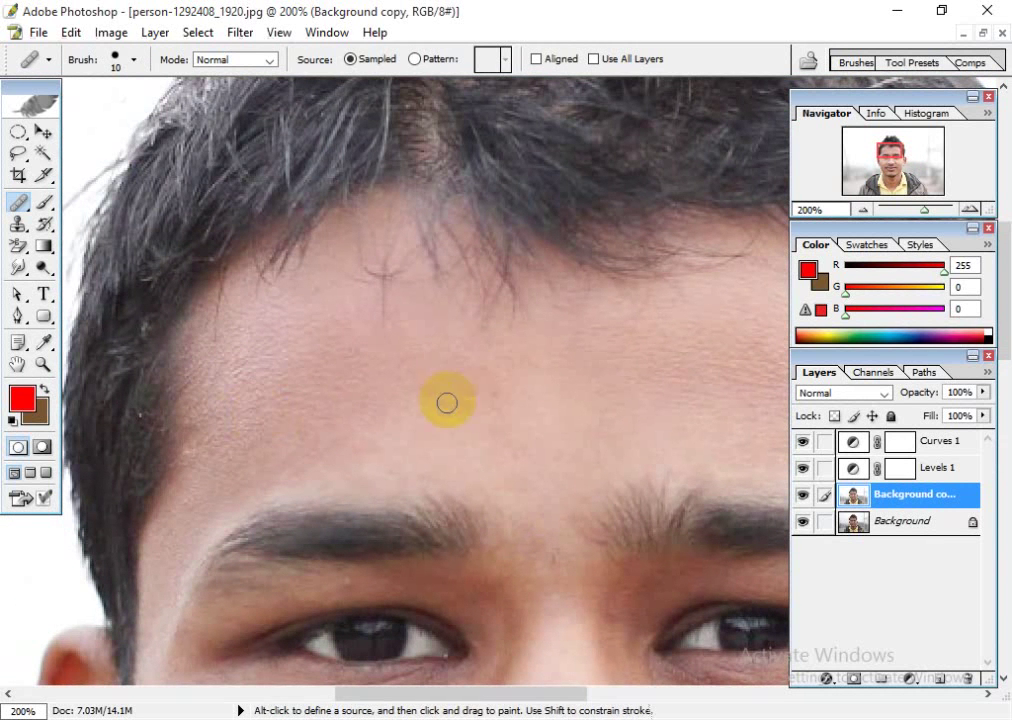
alt+click(464, 374)
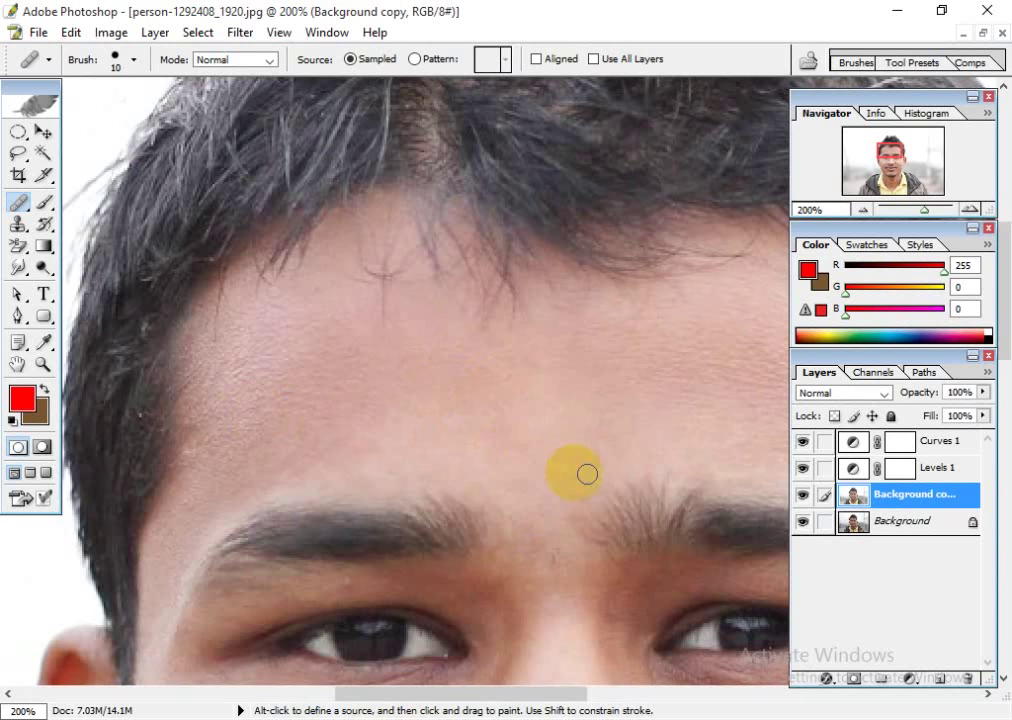
- Heal the skin spot just below the right-hand corner of the mouth, sampling clean skin nearby
drag(585, 474, 279, 381)
mouse_move(81, 343)
mouse_down()
mouse_move(463, 380)
mouse_move(463, 389)
mouse_up()
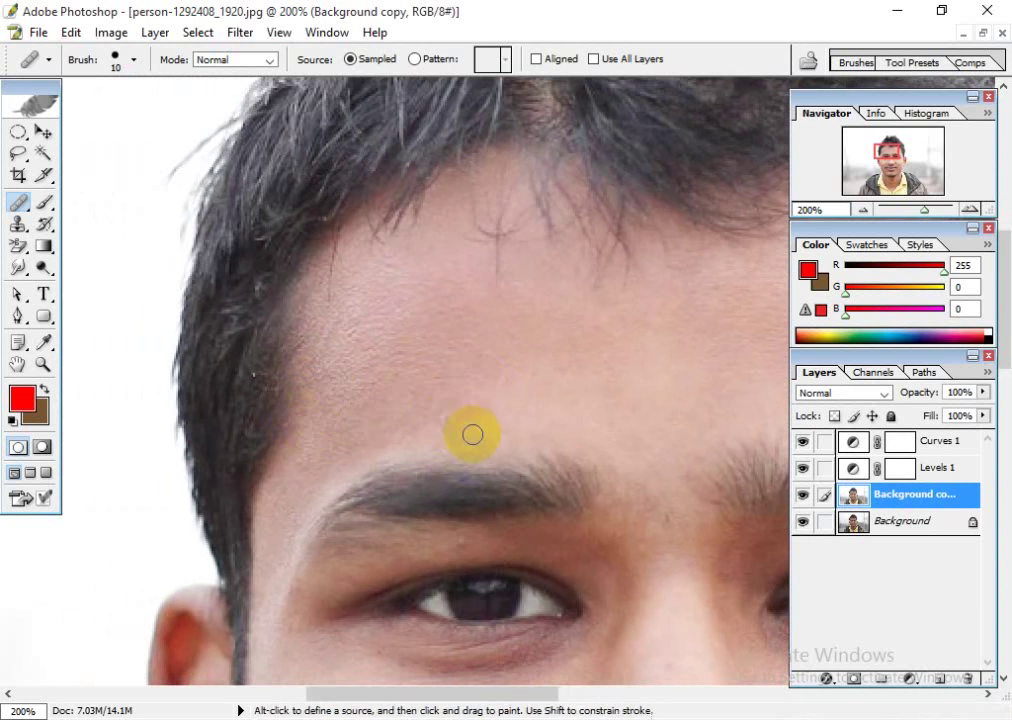
mouse_move(486, 433)
mouse_down()
mouse_move(494, 335)
mouse_move(484, 286)
mouse_up()
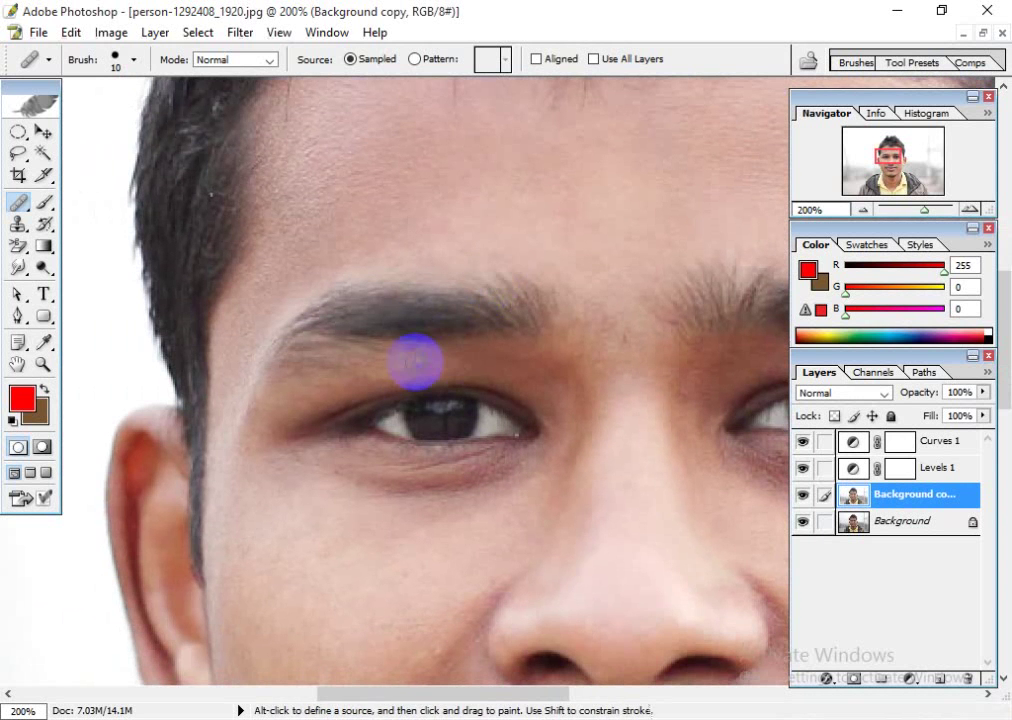
mouse_move(540, 400)
mouse_down()
mouse_move(367, 280)
mouse_move(425, 372)
mouse_move(237, 334)
mouse_up()
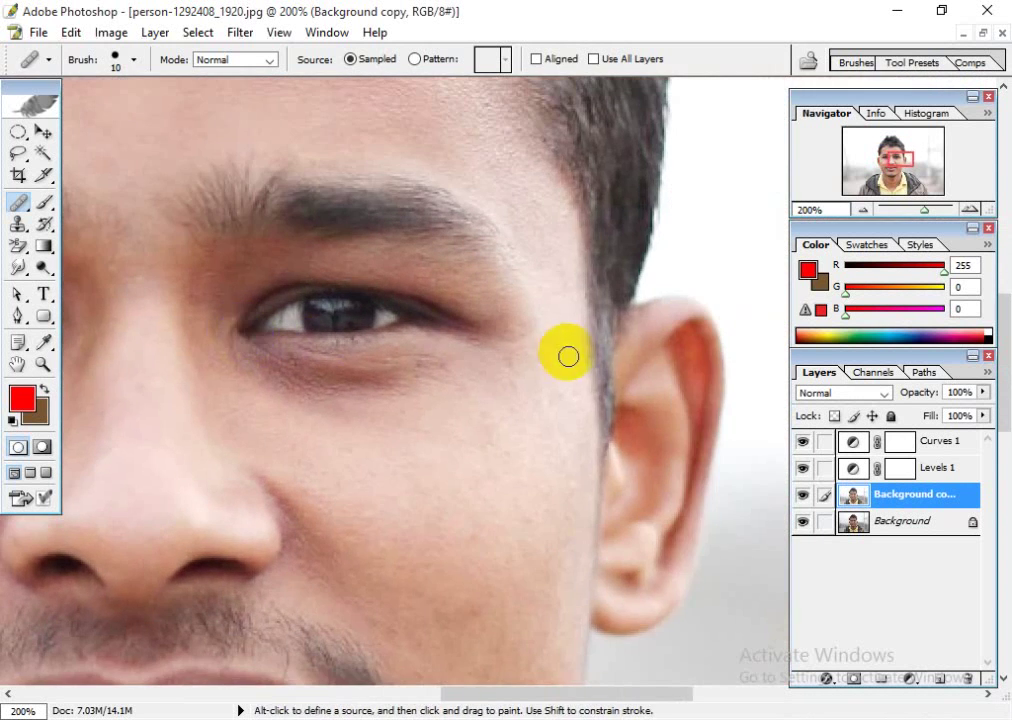
drag(536, 443, 520, 282)
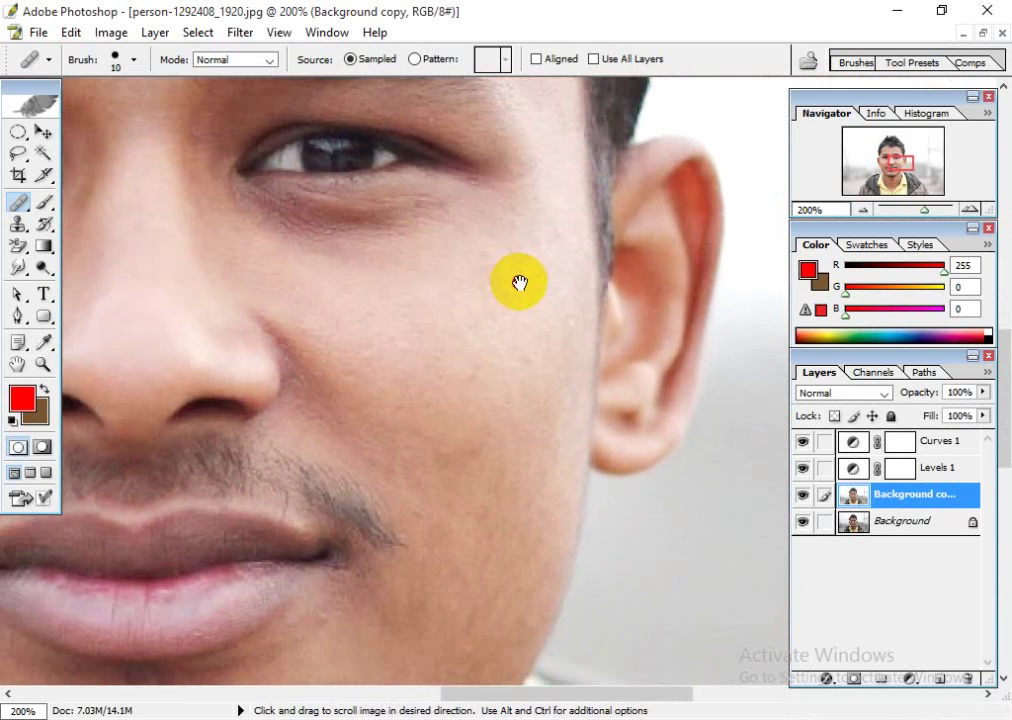
drag(472, 436, 572, 319)
drag(496, 460, 573, 420)
alt+click(494, 490)
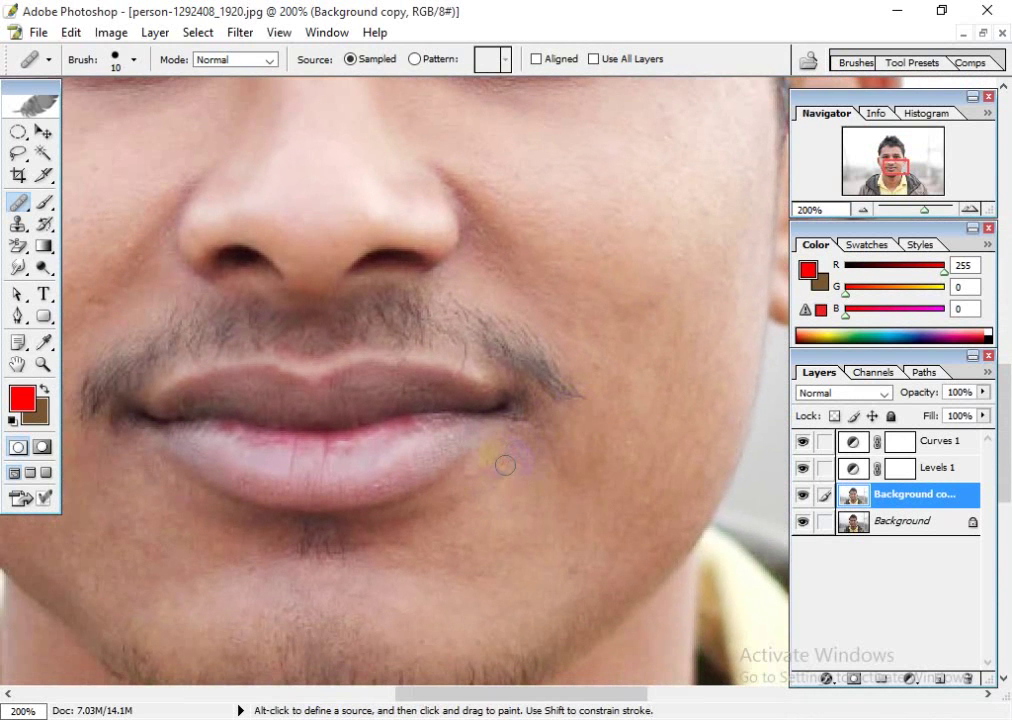
- Heal the blemishes on the neck beside the yellow shirt collar, sampling adjacent neck skin
drag(549, 542, 455, 428)
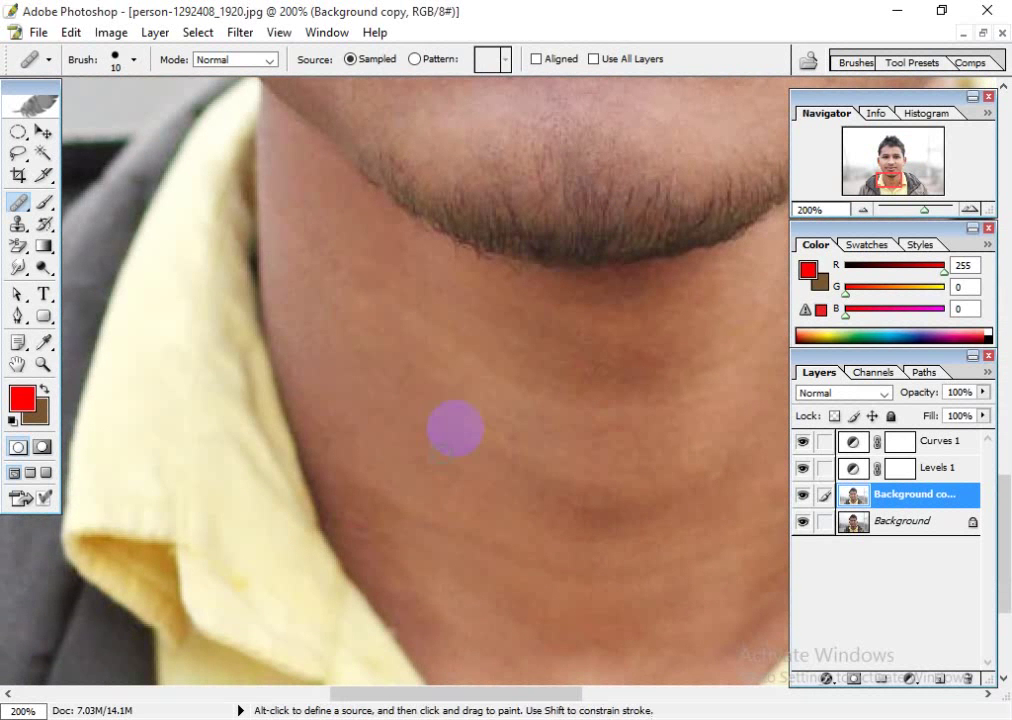
alt+click(391, 557)
click(359, 530)
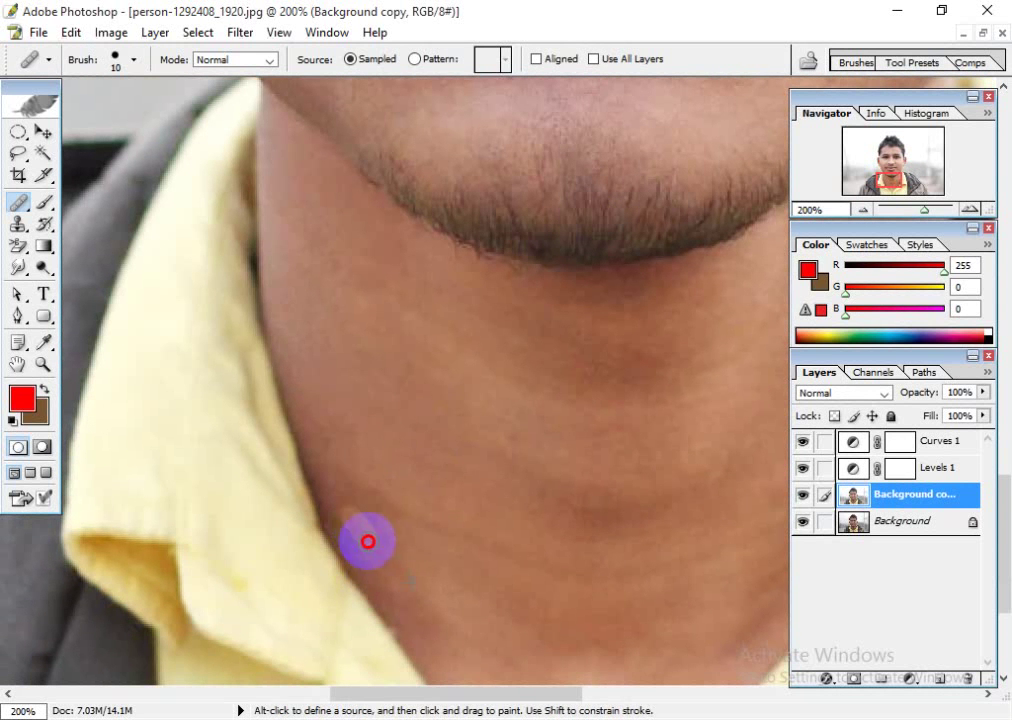
- Heal the remaining spots on the left-hand cheek beside the nose and above the moustache
mouse_move(384, 443)
mouse_down()
mouse_move(452, 468)
mouse_move(410, 333)
mouse_move(430, 513)
mouse_up()
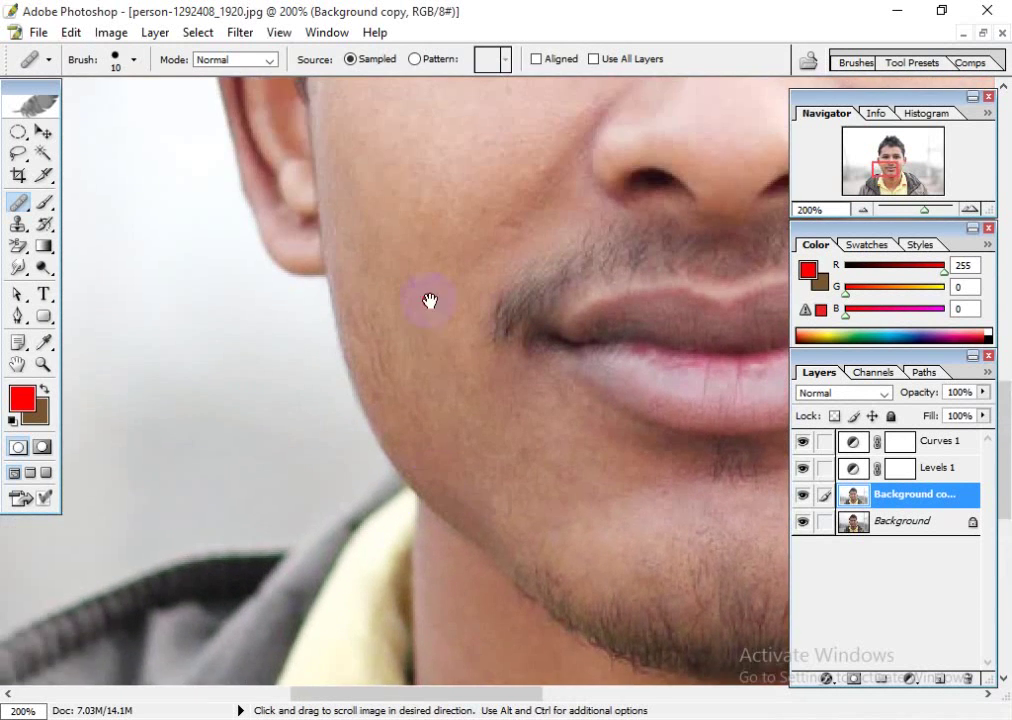
drag(429, 300, 450, 493)
alt+click(525, 396)
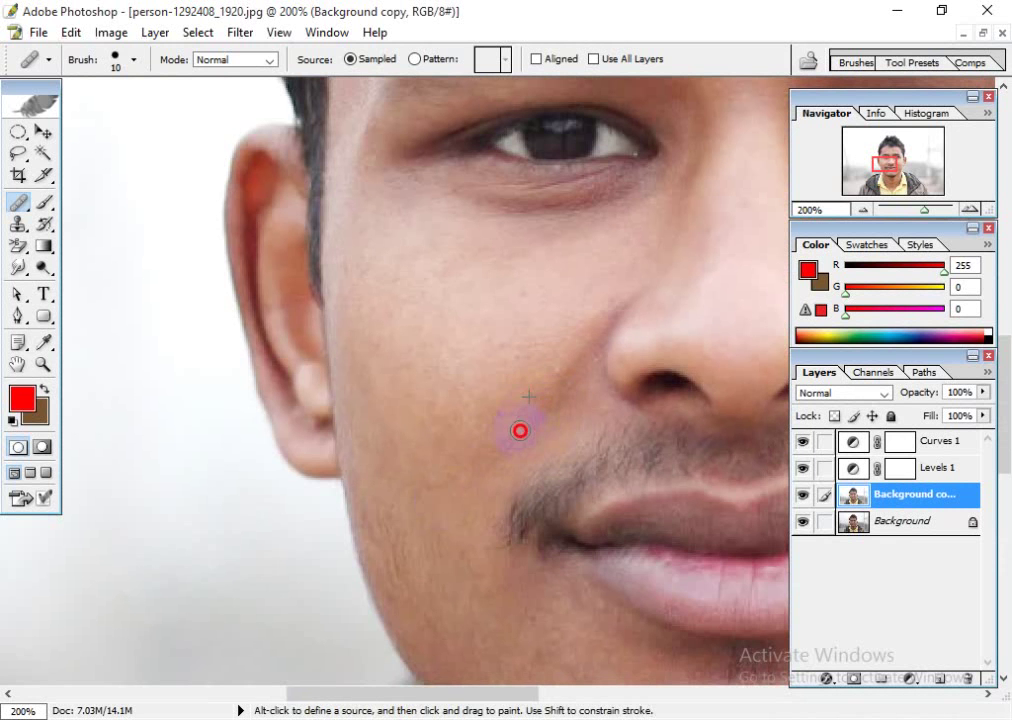
mouse_move(469, 443)
mouse_down()
mouse_move(452, 422)
mouse_move(420, 452)
mouse_up()
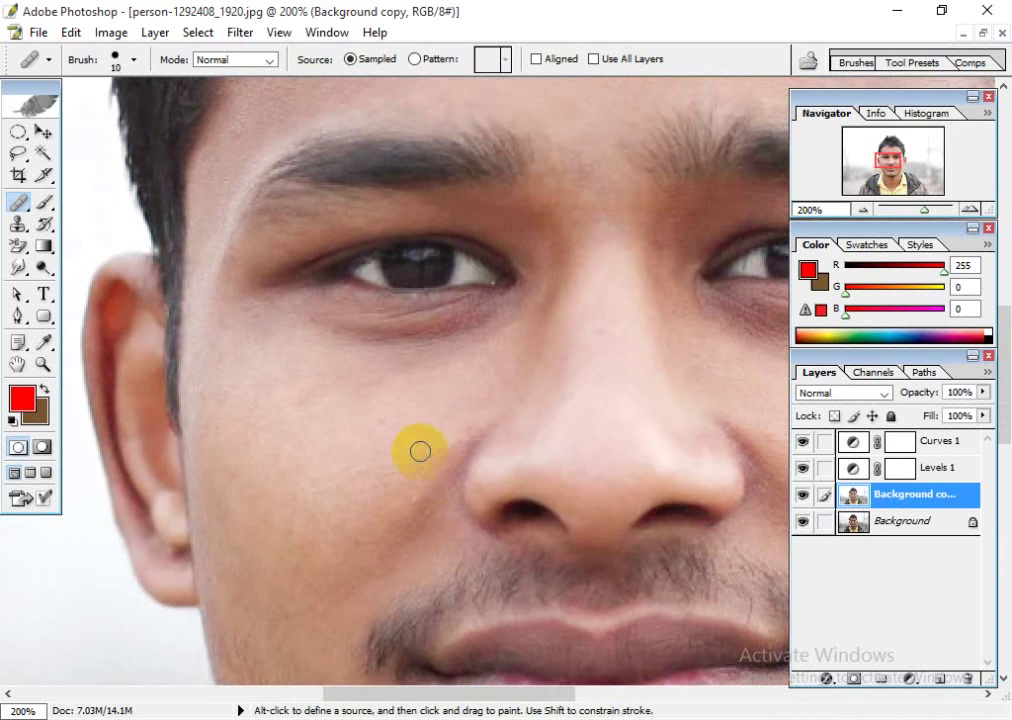
alt+click(379, 424)
drag(205, 280, 217, 388)
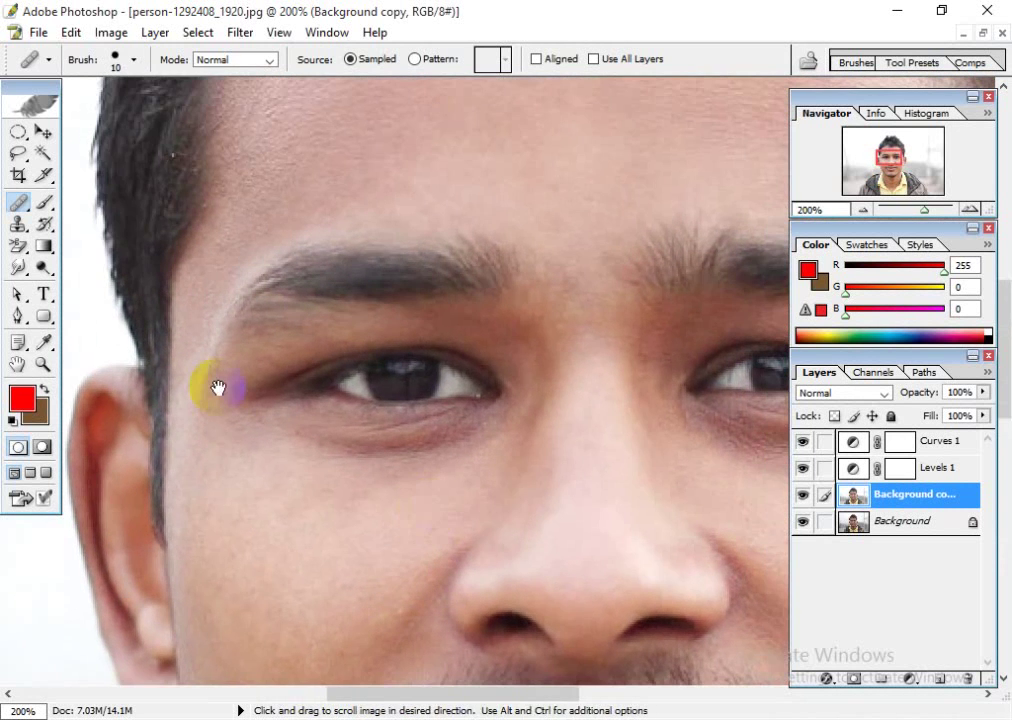
- Duplicate the Background copy layer and activate the Smudge tool for working on the duplicate
click(43, 131)
drag(531, 264, 488, 217)
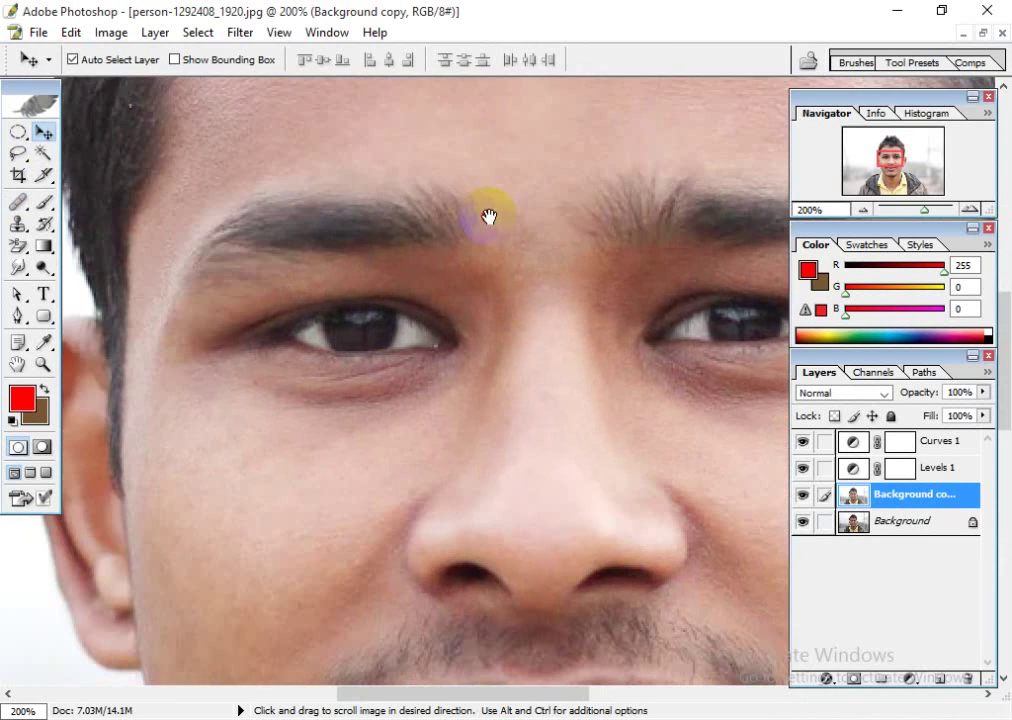
drag(545, 486, 545, 300)
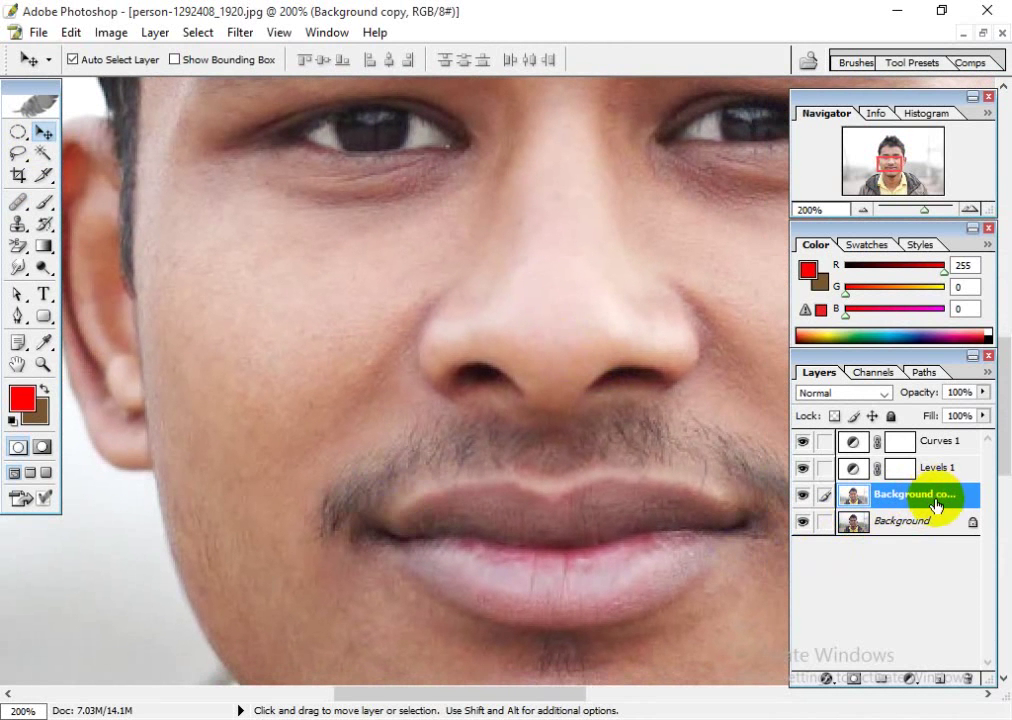
drag(935, 500, 942, 677)
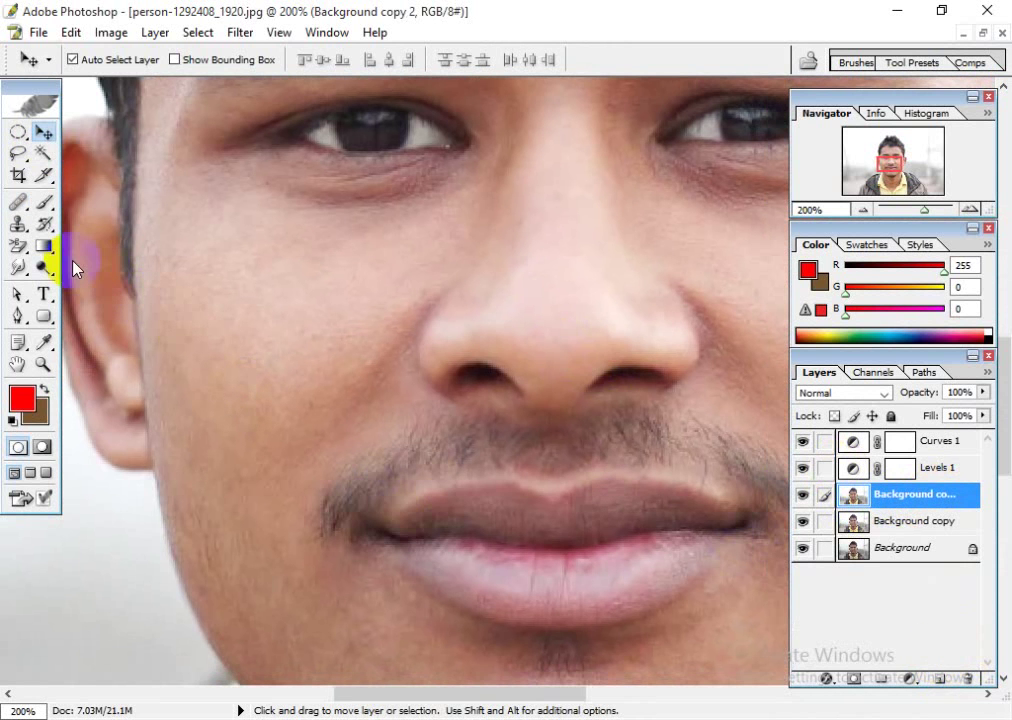
click(19, 268)
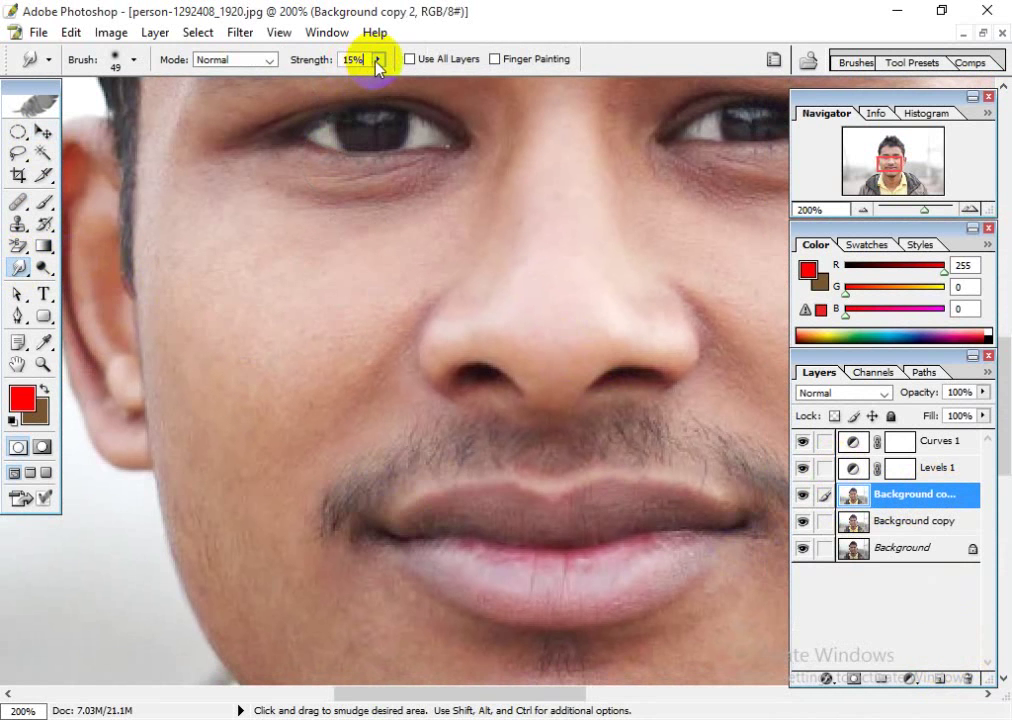
- Try smoothing the left-hand cheek with the Smudge tool at 25% strength
mouse_move(378, 62)
mouse_down()
mouse_move(515, 80)
mouse_move(382, 92)
mouse_move(398, 80)
mouse_move(386, 79)
mouse_up()
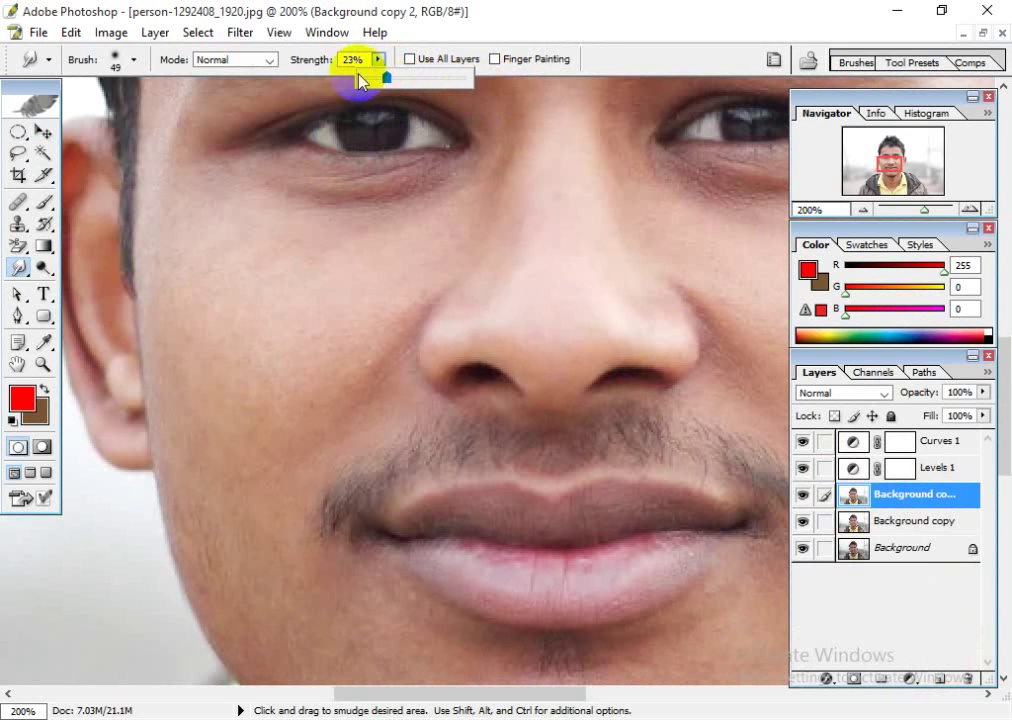
click(364, 56)
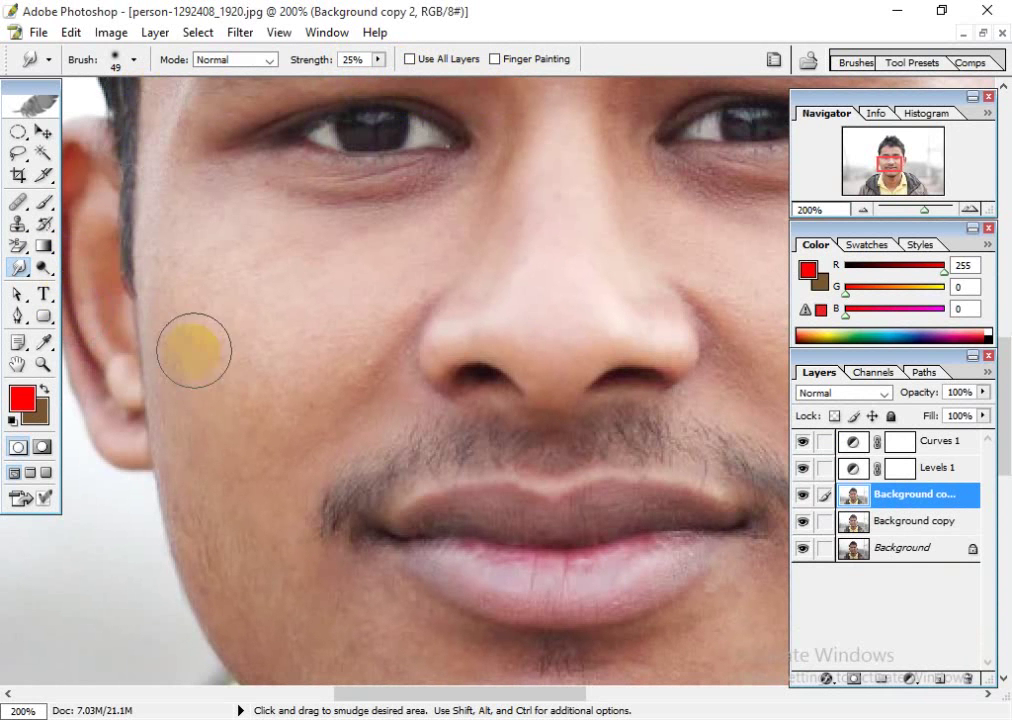
mouse_move(201, 293)
mouse_down()
mouse_move(196, 262)
mouse_move(212, 255)
mouse_move(196, 239)
mouse_move(320, 350)
mouse_move(228, 442)
mouse_up()
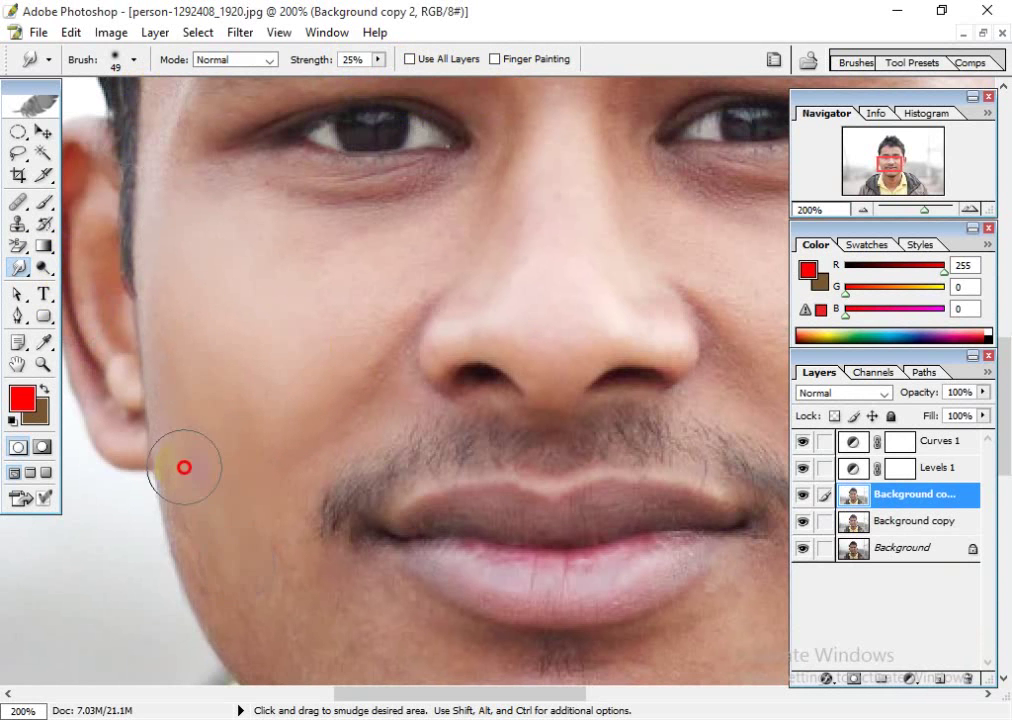
mouse_move(188, 388)
mouse_down()
mouse_move(219, 400)
mouse_move(260, 365)
mouse_up()
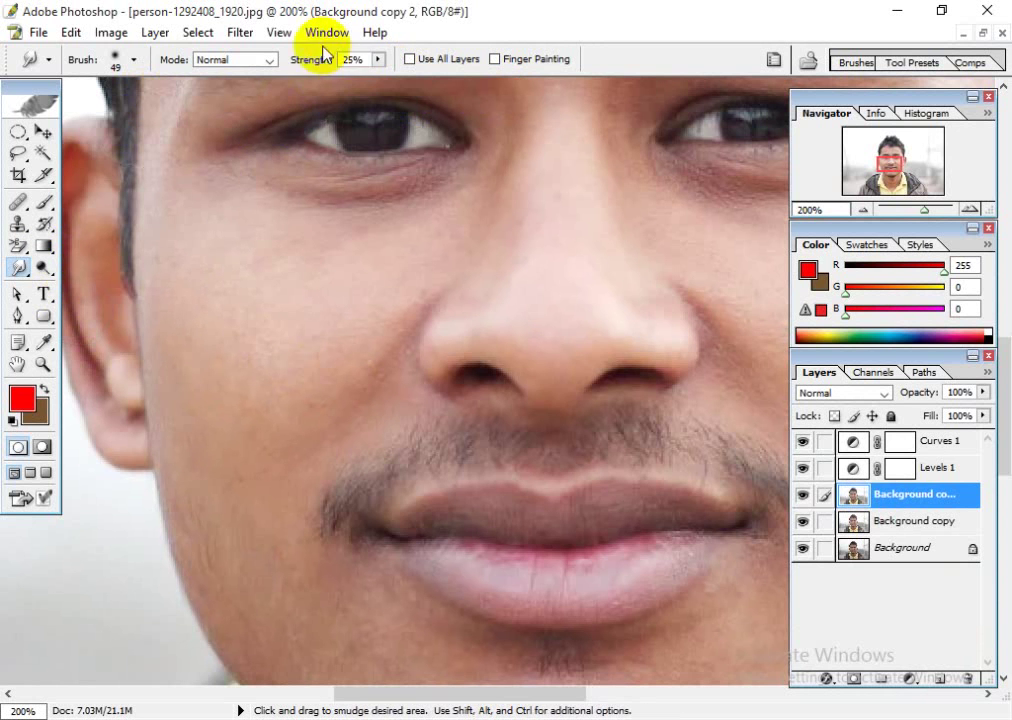
- Set the Smudge strength to 15% and smooth the skin of the left-hand cheek beside the ear
click(361, 60)
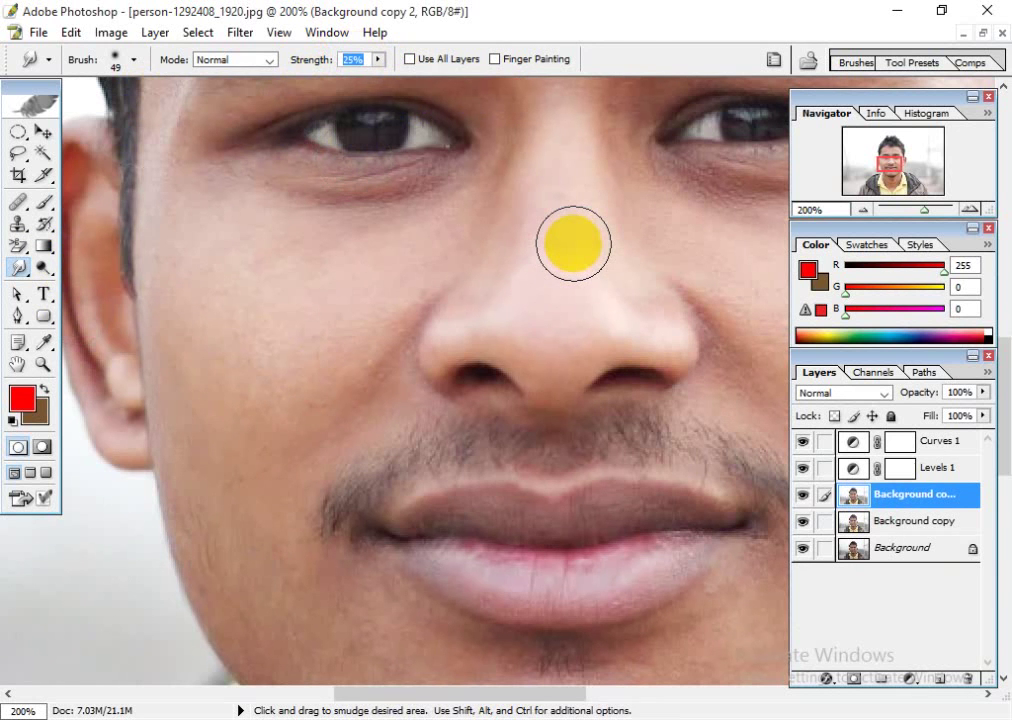
key(Return)
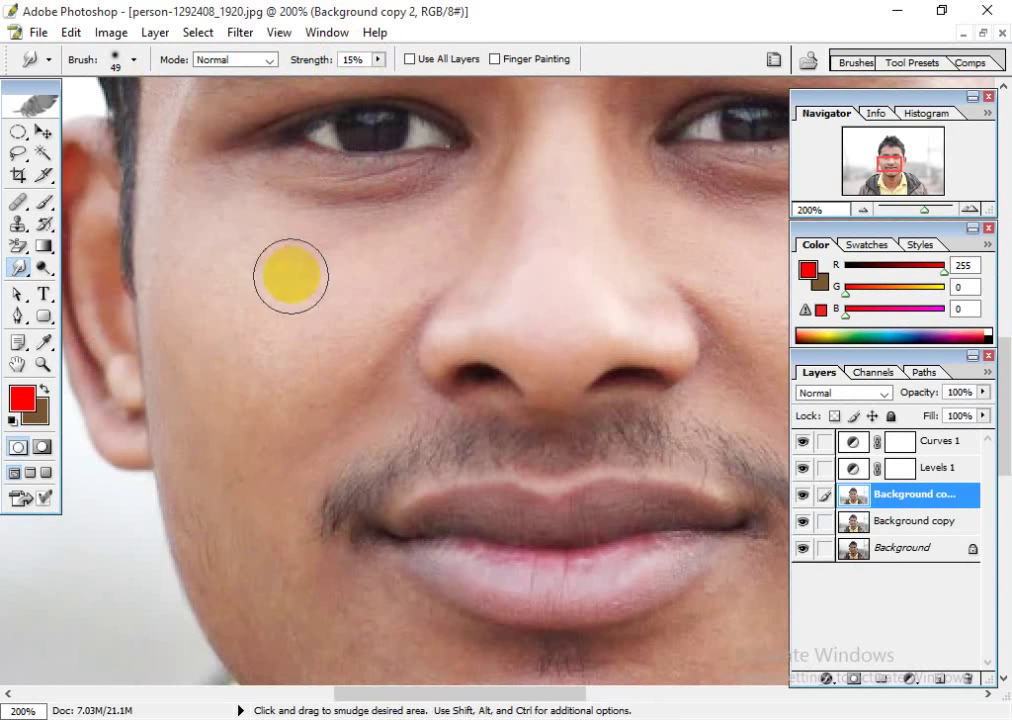
mouse_move(270, 300)
mouse_down()
mouse_move(263, 349)
mouse_move(336, 316)
mouse_move(284, 332)
mouse_move(368, 287)
mouse_up()
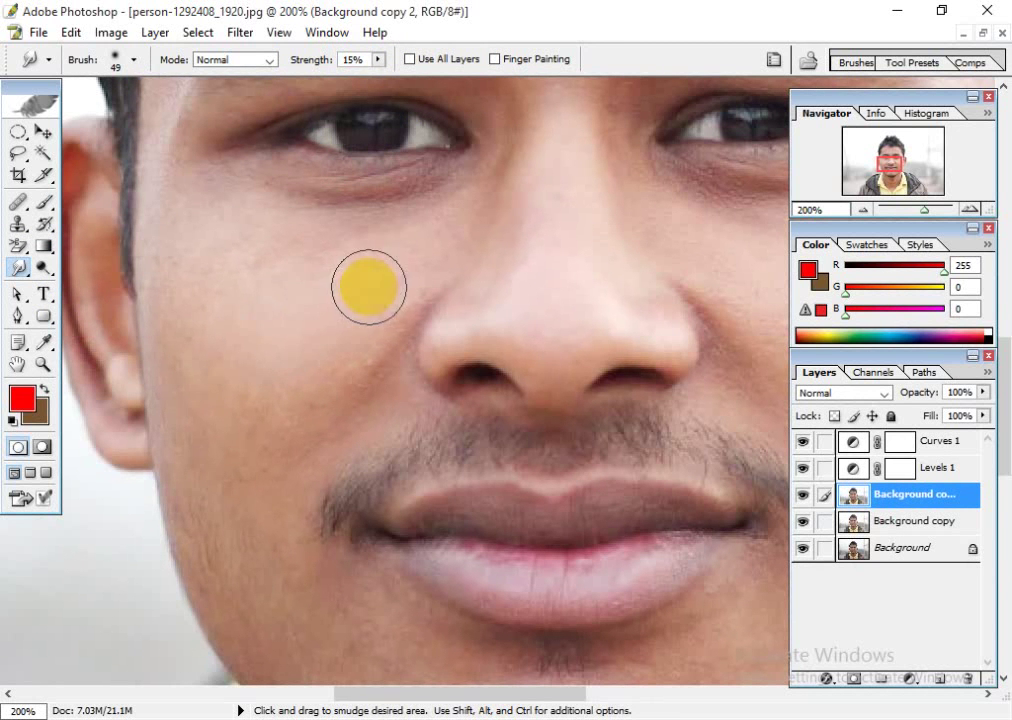
key(ctrl+z)
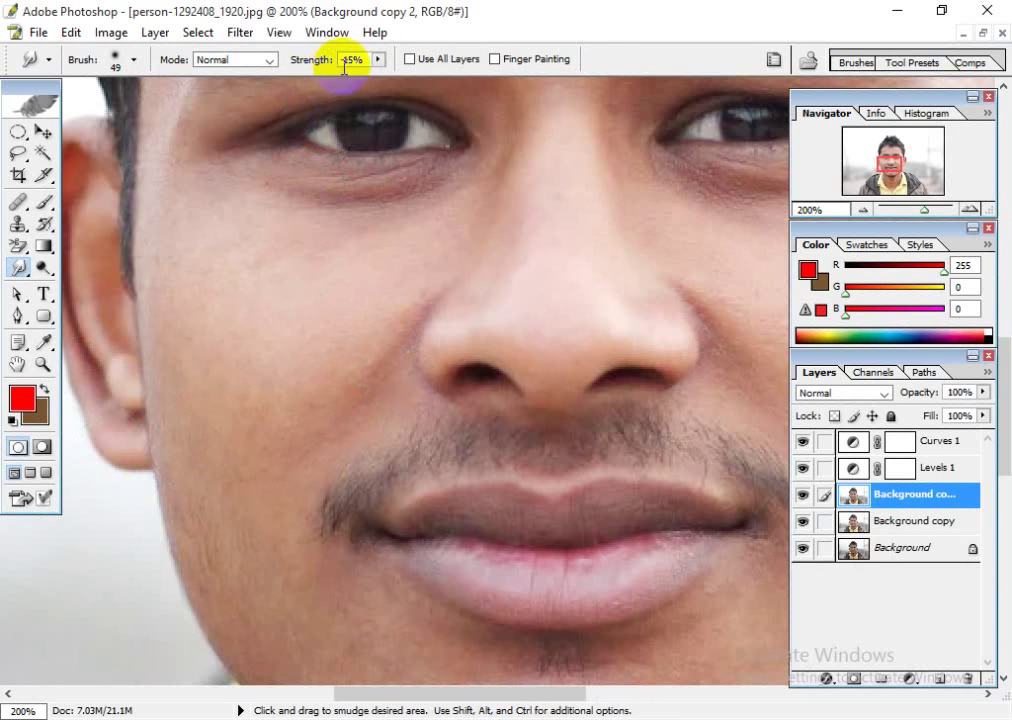
mouse_move(178, 288)
mouse_down()
mouse_move(183, 254)
mouse_move(201, 374)
mouse_up()
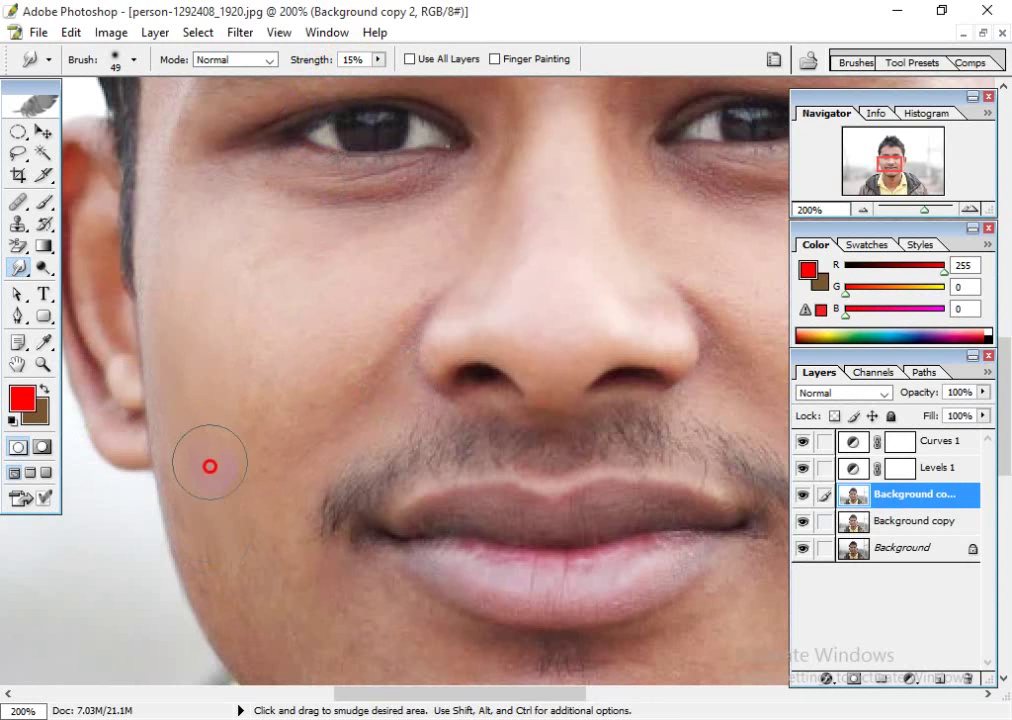
mouse_move(225, 514)
mouse_down()
mouse_move(225, 433)
mouse_move(205, 351)
mouse_move(299, 340)
mouse_move(260, 340)
mouse_move(229, 298)
mouse_move(238, 257)
mouse_move(257, 272)
mouse_move(177, 230)
mouse_move(185, 331)
mouse_move(220, 359)
mouse_move(197, 365)
mouse_move(184, 352)
mouse_move(209, 341)
mouse_move(214, 306)
mouse_move(219, 372)
mouse_up()
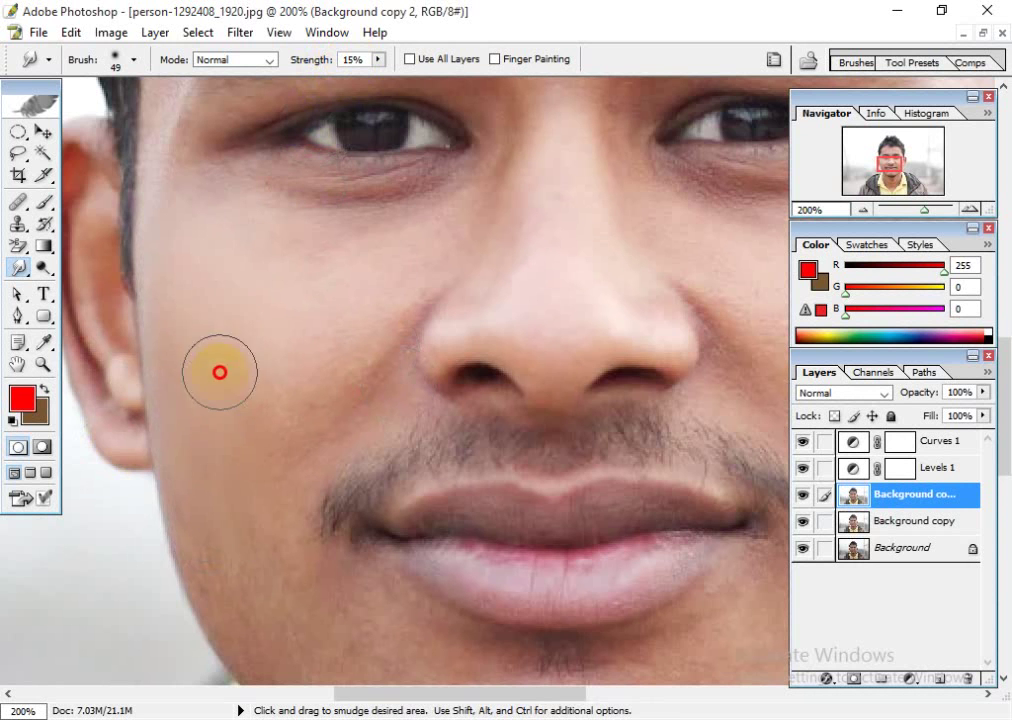
- Smudge the skin along the left-hand jawline and lower cheek beside the mouth until it is smooth
key(space)
drag(242, 506, 221, 346)
click(233, 431)
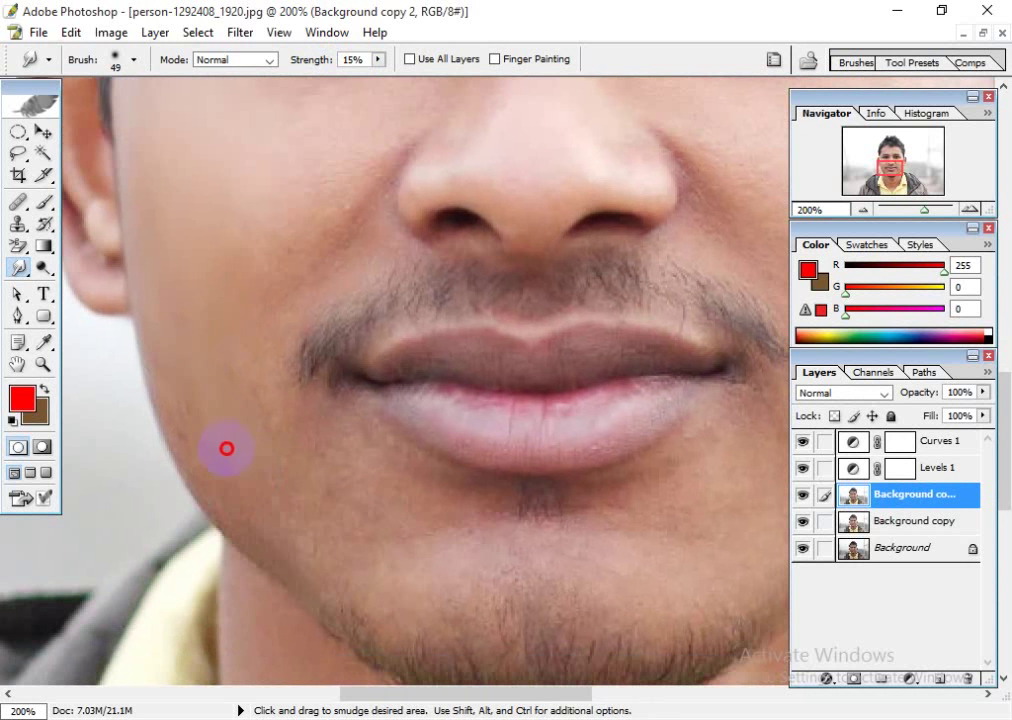
mouse_move(217, 445)
mouse_down()
mouse_move(152, 381)
mouse_move(194, 435)
mouse_up()
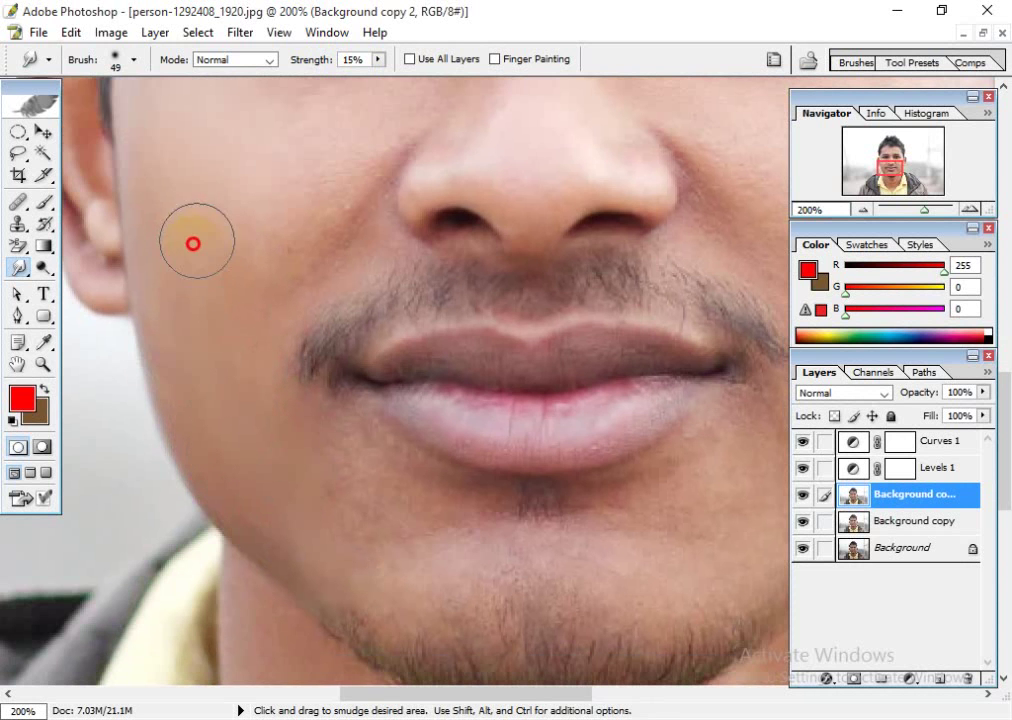
mouse_move(193, 243)
mouse_down()
mouse_move(183, 203)
mouse_move(168, 288)
mouse_up()
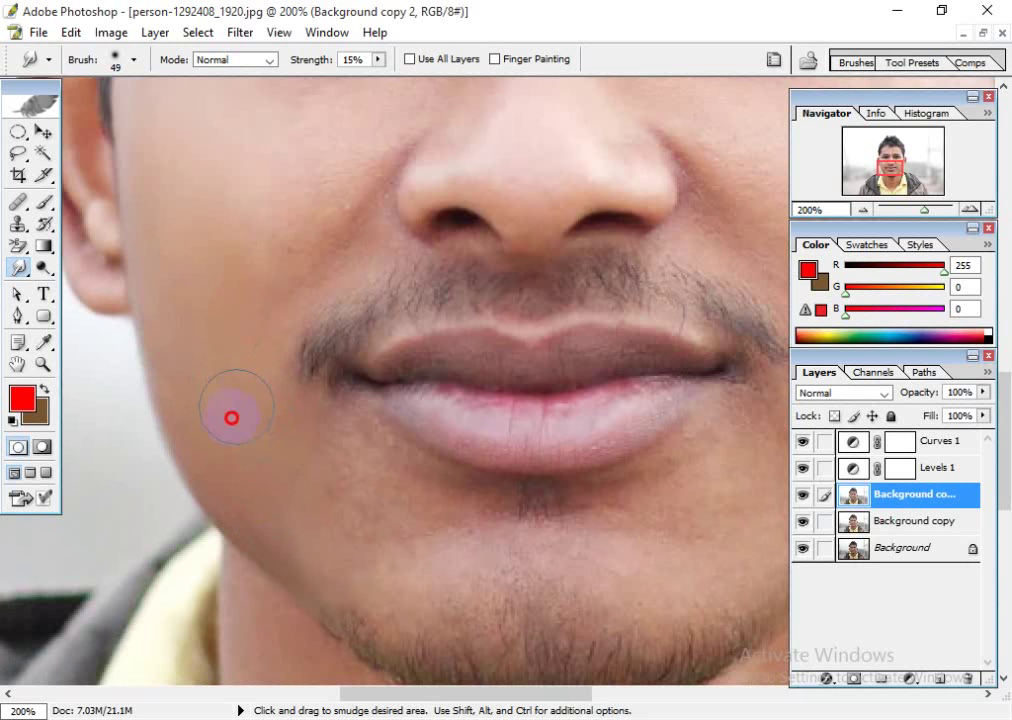
drag(218, 309, 179, 335)
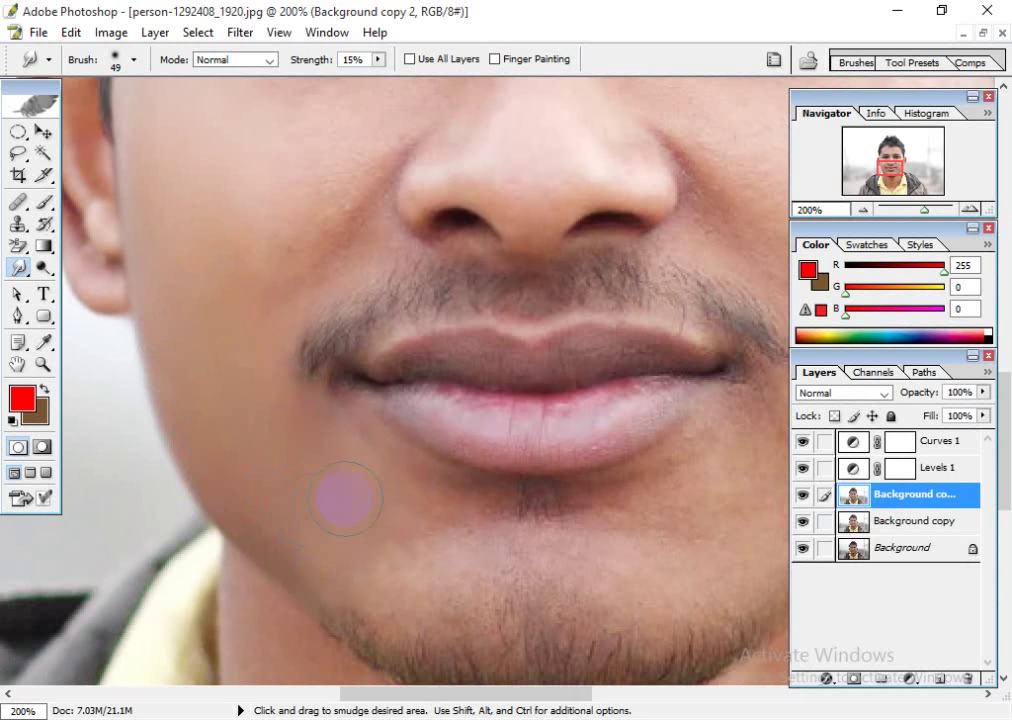
key(space)
drag(239, 296, 259, 574)
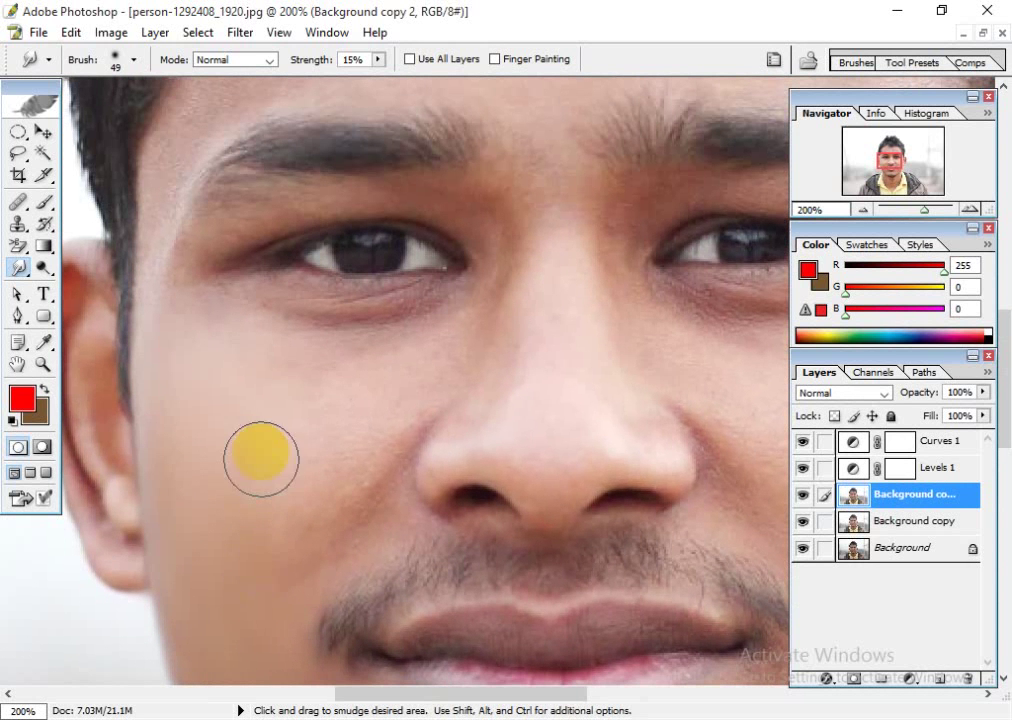
- Smudge the left-hand cheek between the under-eye area and the nostril to even out the skin
mouse_move(293, 411)
mouse_down()
mouse_move(366, 383)
mouse_move(309, 420)
mouse_move(320, 427)
mouse_move(304, 480)
mouse_move(346, 480)
mouse_up()
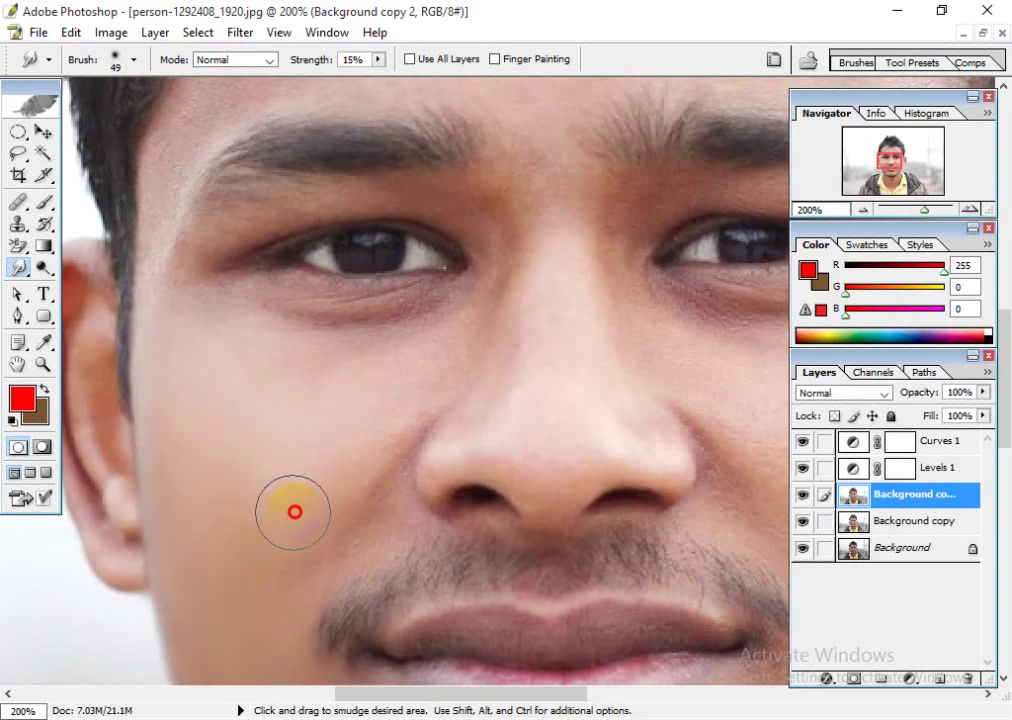
mouse_move(294, 512)
mouse_down()
mouse_move(353, 432)
mouse_move(332, 432)
mouse_move(351, 414)
mouse_move(325, 426)
mouse_move(425, 365)
mouse_move(259, 538)
mouse_move(274, 540)
mouse_move(327, 150)
mouse_up()
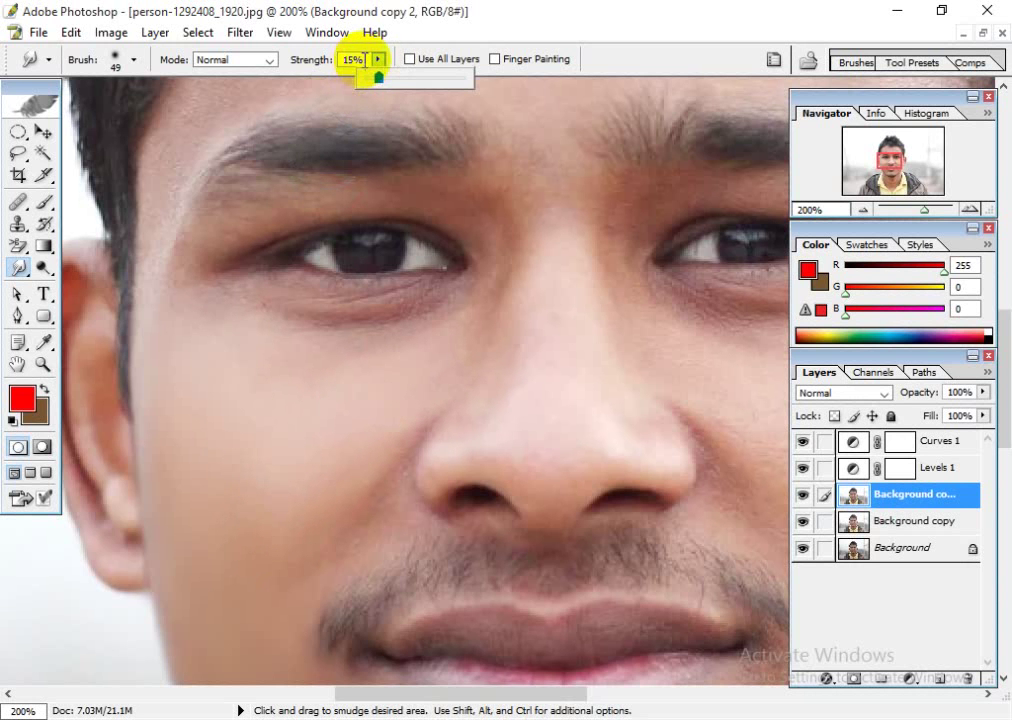
- Set the Smudge strength to 8% and smooth the left-hand eyelid, under-eye area and side of the nose with a 30 px brush
drag(365, 60, 288, 67)
text(8)
key(Return)
mouse_move(309, 402)
mouse_down()
mouse_move(241, 414)
mouse_move(178, 322)
mouse_move(194, 336)
mouse_move(226, 257)
mouse_up()
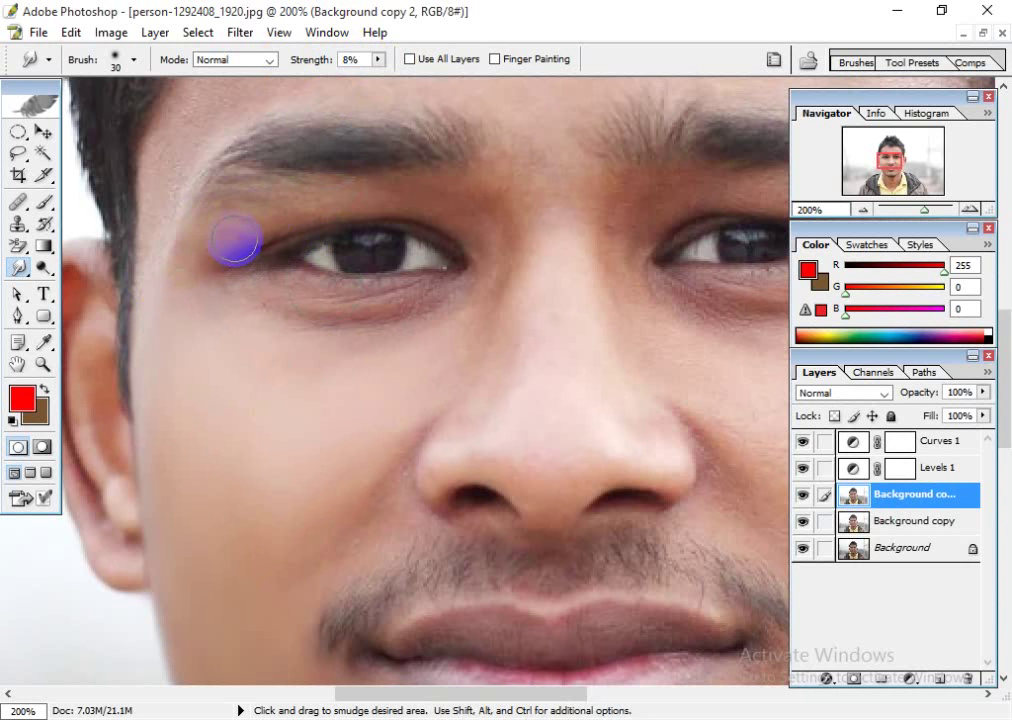
mouse_move(328, 192)
mouse_down()
mouse_move(266, 190)
mouse_move(368, 220)
mouse_move(361, 208)
mouse_move(286, 201)
mouse_move(412, 218)
mouse_move(429, 209)
mouse_move(299, 194)
mouse_move(436, 215)
mouse_move(322, 206)
mouse_up()
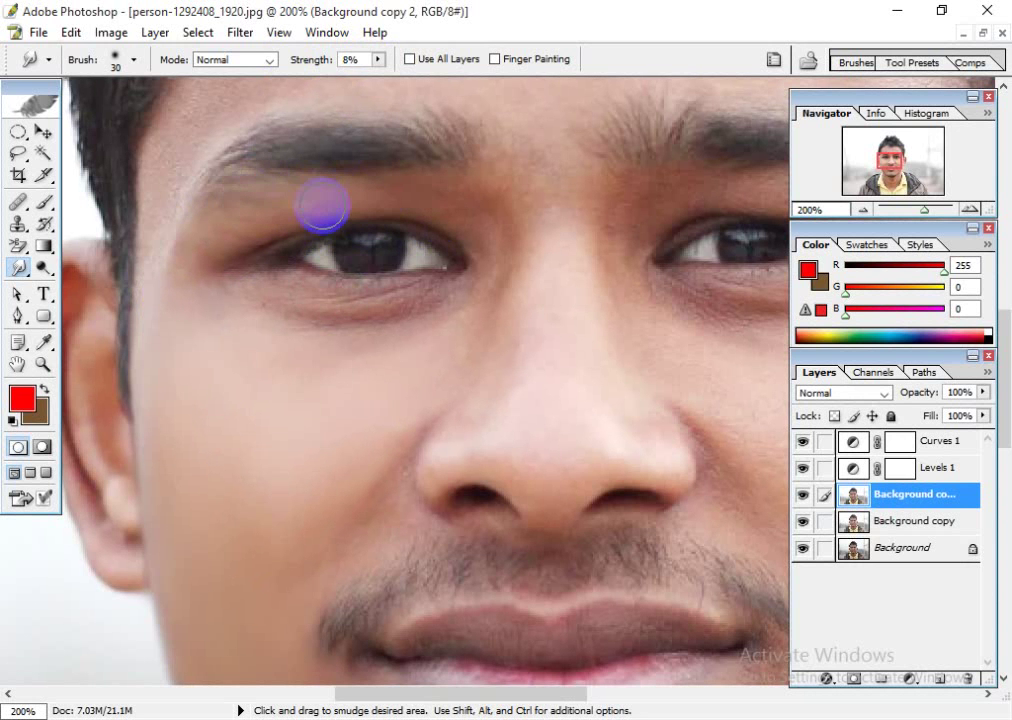
mouse_move(215, 178)
mouse_down()
mouse_move(505, 211)
mouse_move(443, 217)
mouse_move(492, 184)
mouse_move(489, 202)
mouse_move(518, 255)
mouse_move(488, 235)
mouse_move(509, 288)
mouse_move(437, 372)
mouse_move(497, 248)
mouse_move(426, 307)
mouse_up()
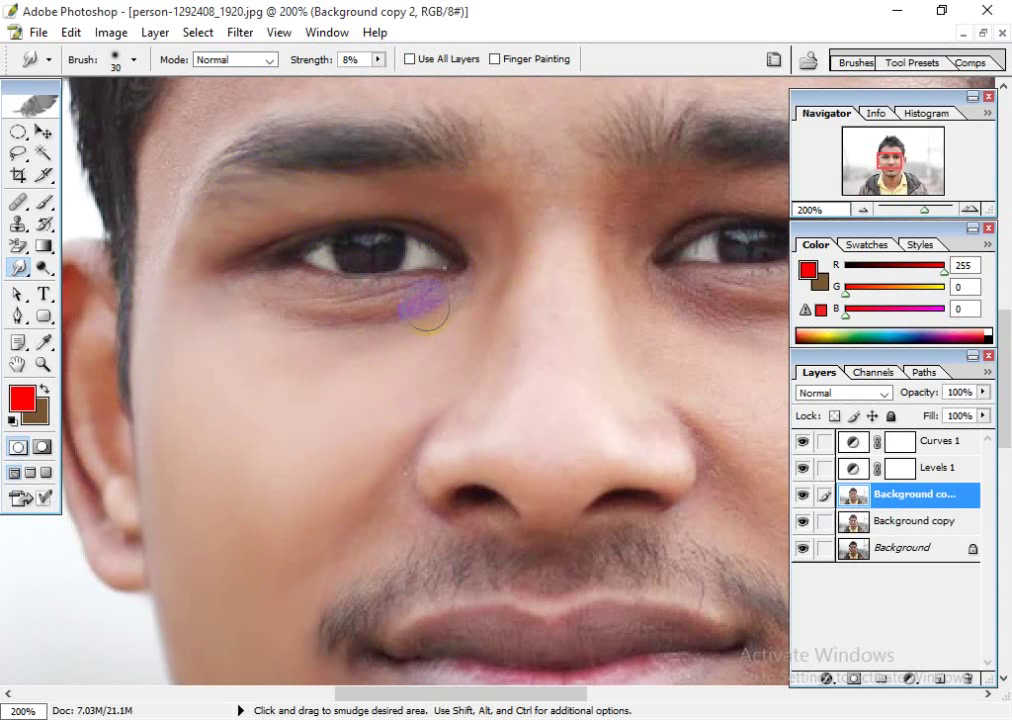
mouse_move(215, 298)
mouse_down()
mouse_move(269, 326)
mouse_move(386, 328)
mouse_up()
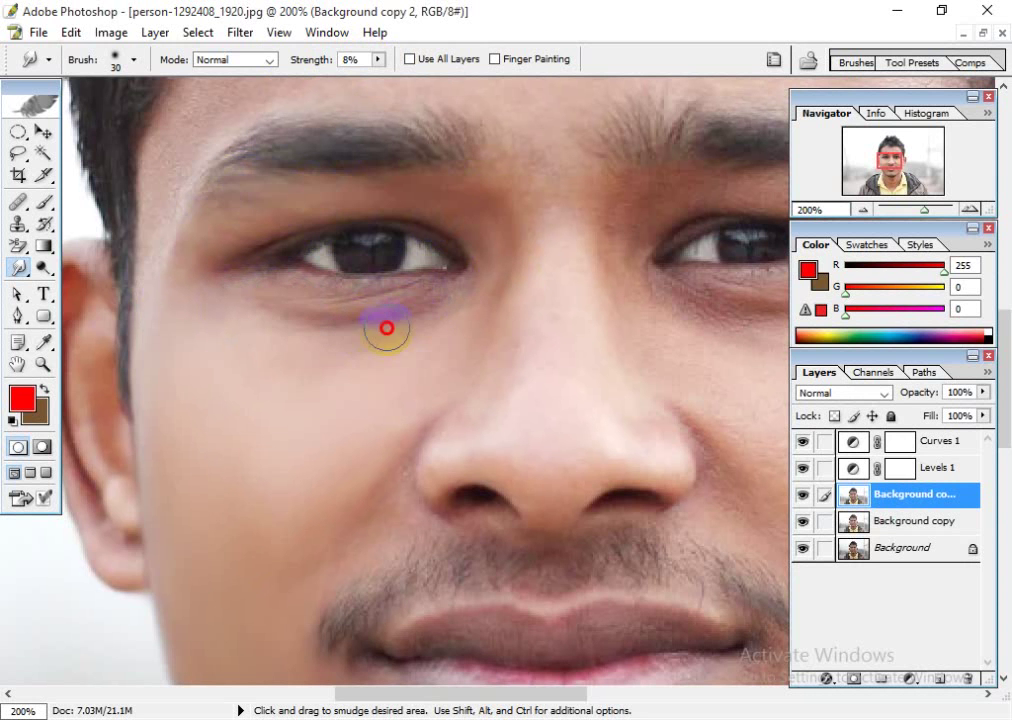
mouse_move(472, 294)
mouse_down()
mouse_move(396, 361)
mouse_move(512, 310)
mouse_move(444, 438)
mouse_move(528, 312)
mouse_move(522, 281)
mouse_move(562, 271)
mouse_move(560, 198)
mouse_move(533, 380)
mouse_move(553, 308)
mouse_move(571, 330)
mouse_move(575, 366)
mouse_move(573, 316)
mouse_move(634, 456)
mouse_move(604, 296)
mouse_move(629, 422)
mouse_move(684, 436)
mouse_move(641, 292)
mouse_move(665, 368)
mouse_move(676, 363)
mouse_move(611, 242)
mouse_move(703, 411)
mouse_move(635, 298)
mouse_move(646, 318)
mouse_move(631, 463)
mouse_move(581, 450)
mouse_move(548, 488)
mouse_move(523, 468)
mouse_move(527, 481)
mouse_move(599, 443)
mouse_move(678, 472)
mouse_move(542, 456)
mouse_move(398, 483)
mouse_up()
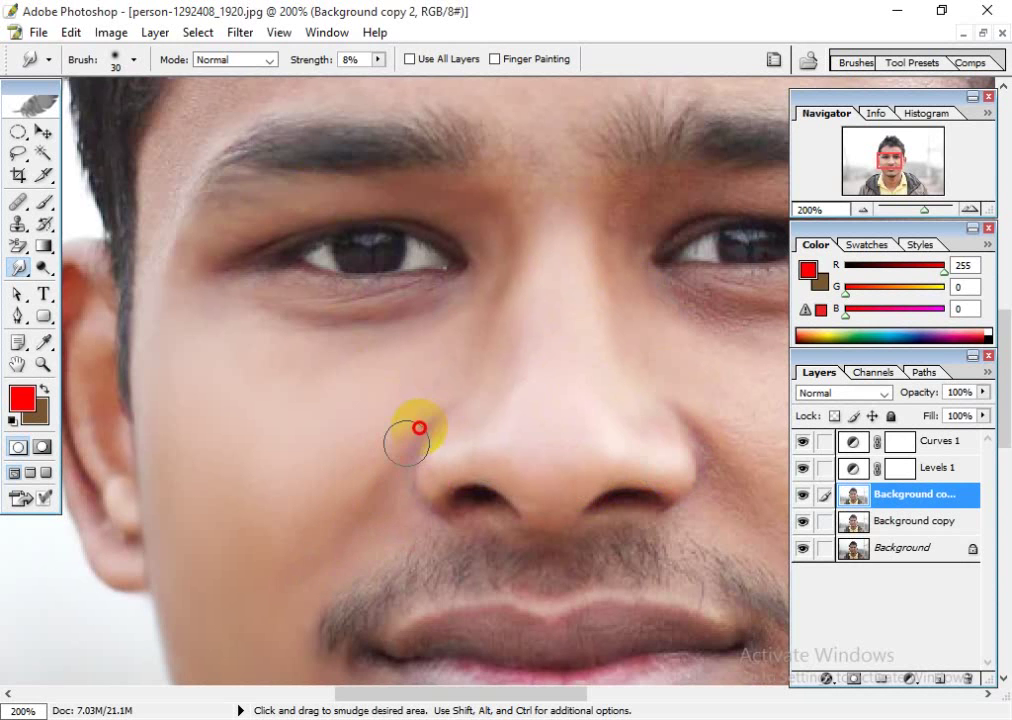
- Smooth the right-hand cheek from the nose to the jaw with a 40 px Smudge brush at 8% strength
drag(675, 419, 440, 282)
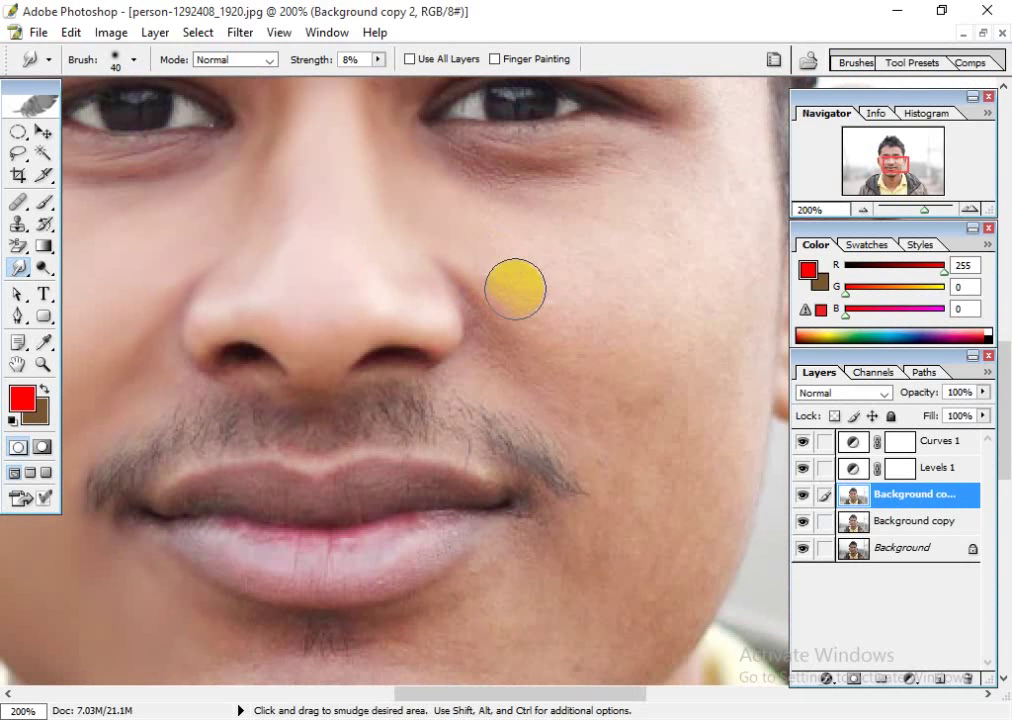
mouse_move(515, 289)
mouse_down()
mouse_move(501, 269)
mouse_move(567, 289)
mouse_move(479, 239)
mouse_move(617, 350)
mouse_move(664, 328)
mouse_move(689, 291)
mouse_move(691, 409)
mouse_move(729, 185)
mouse_move(734, 273)
mouse_move(714, 393)
mouse_move(696, 357)
mouse_move(486, 185)
mouse_move(715, 163)
mouse_move(590, 242)
mouse_move(662, 219)
mouse_move(642, 255)
mouse_move(664, 352)
mouse_up()
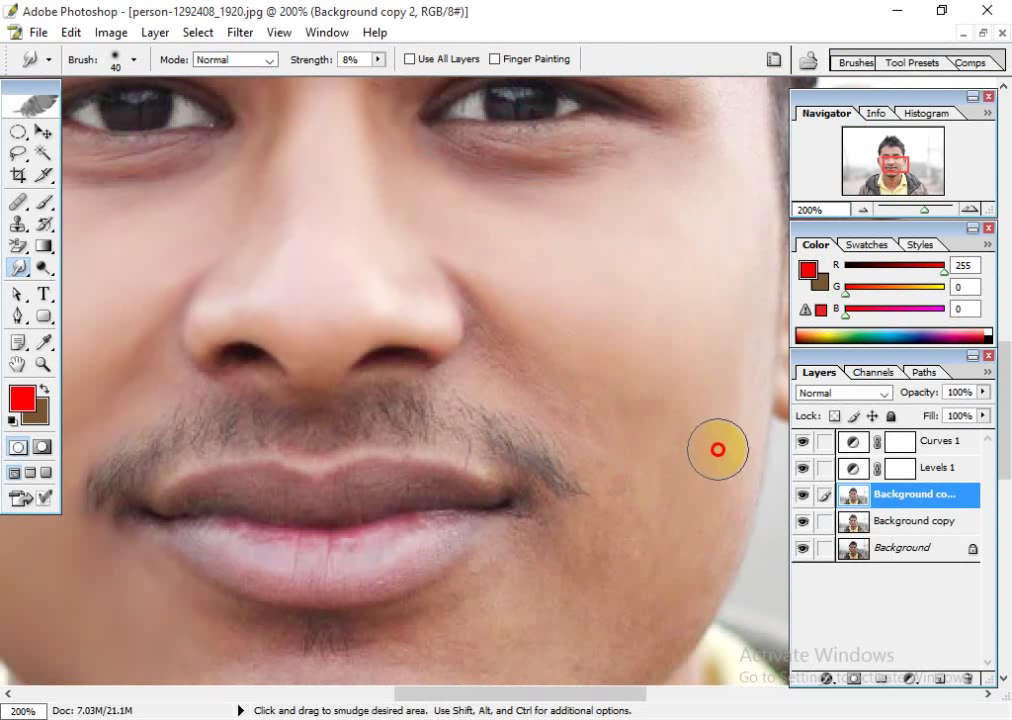
mouse_move(705, 470)
mouse_down()
mouse_move(743, 262)
mouse_move(662, 436)
mouse_move(714, 328)
mouse_move(734, 167)
mouse_move(698, 254)
mouse_move(736, 275)
mouse_move(678, 402)
mouse_up()
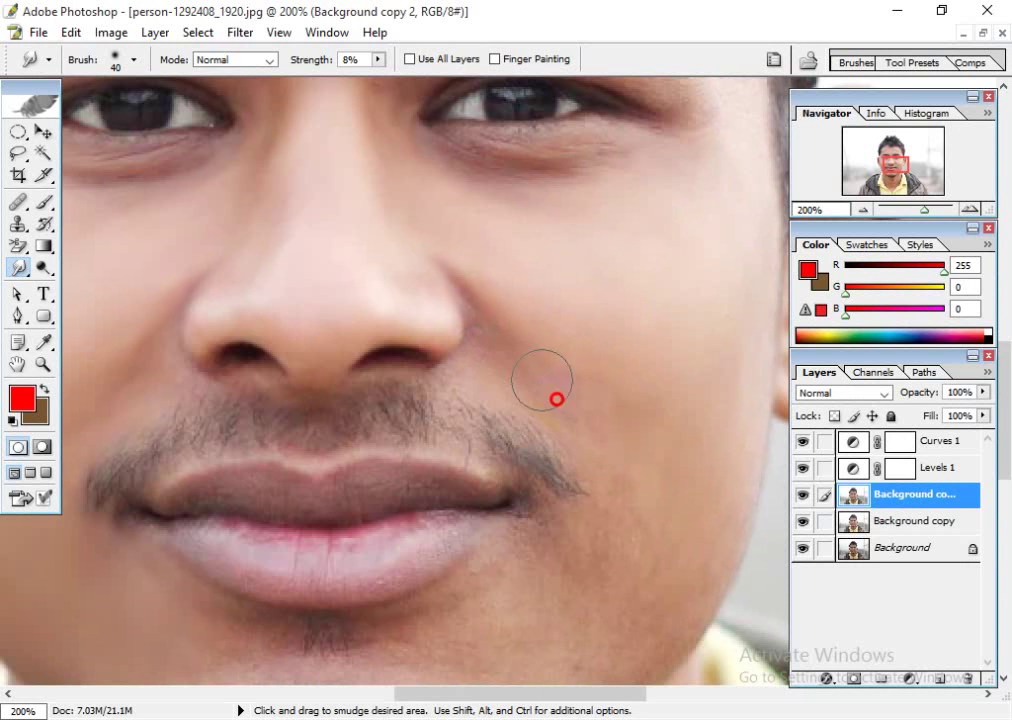
drag(586, 568, 620, 420)
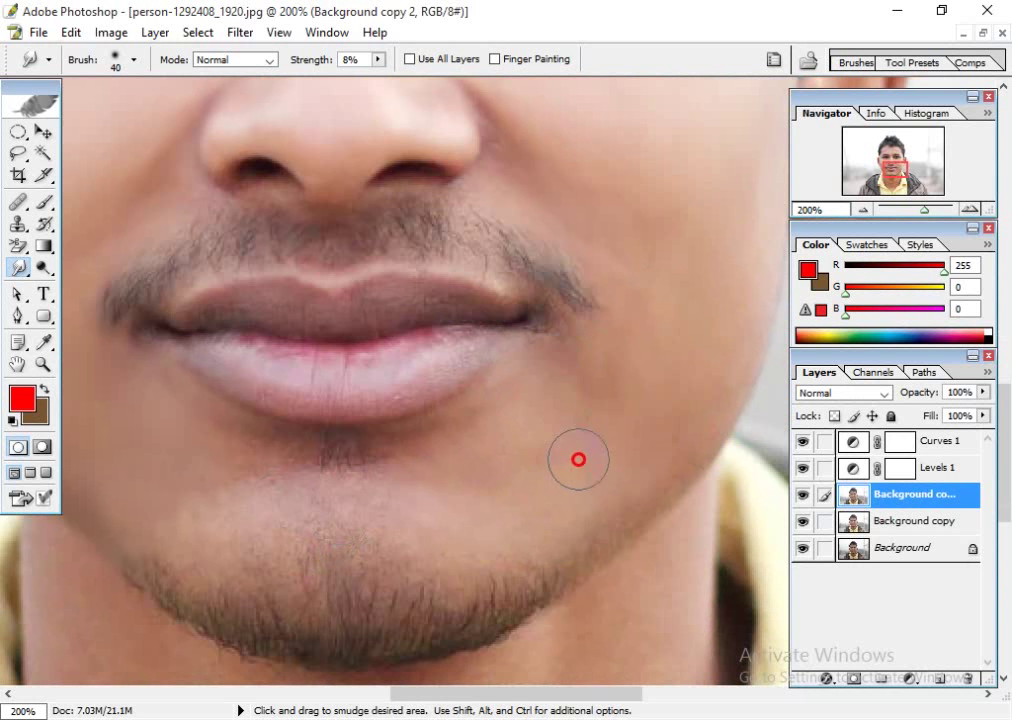
- Smudge the skin of the chin and the area below the lower lip until it is even
drag(568, 543, 514, 542)
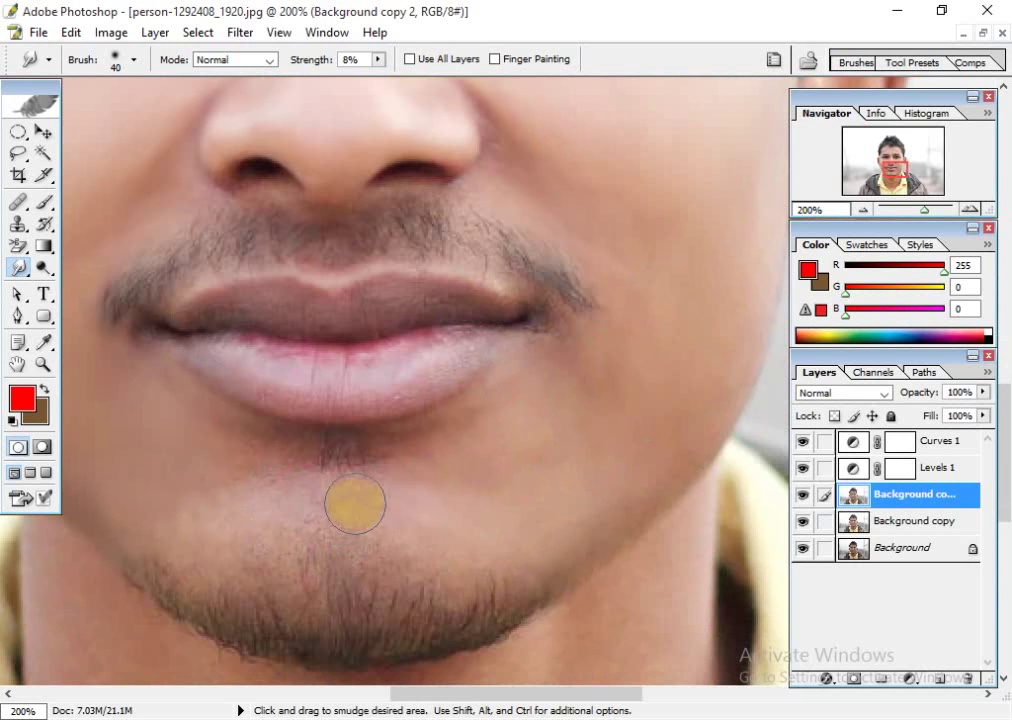
drag(398, 481, 522, 566)
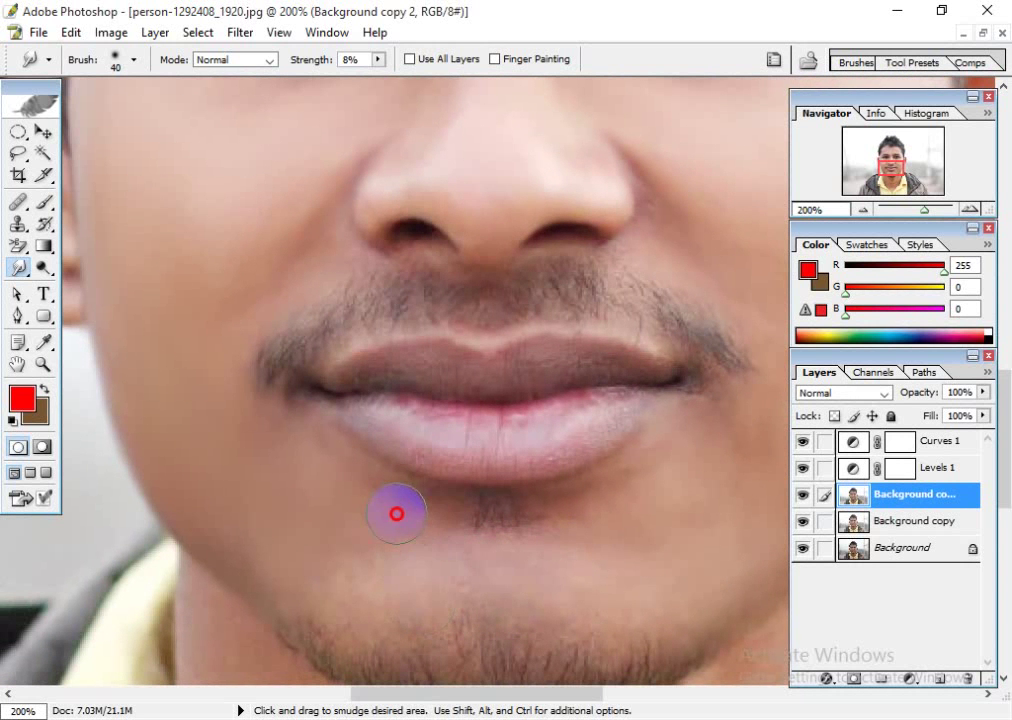
click(561, 517)
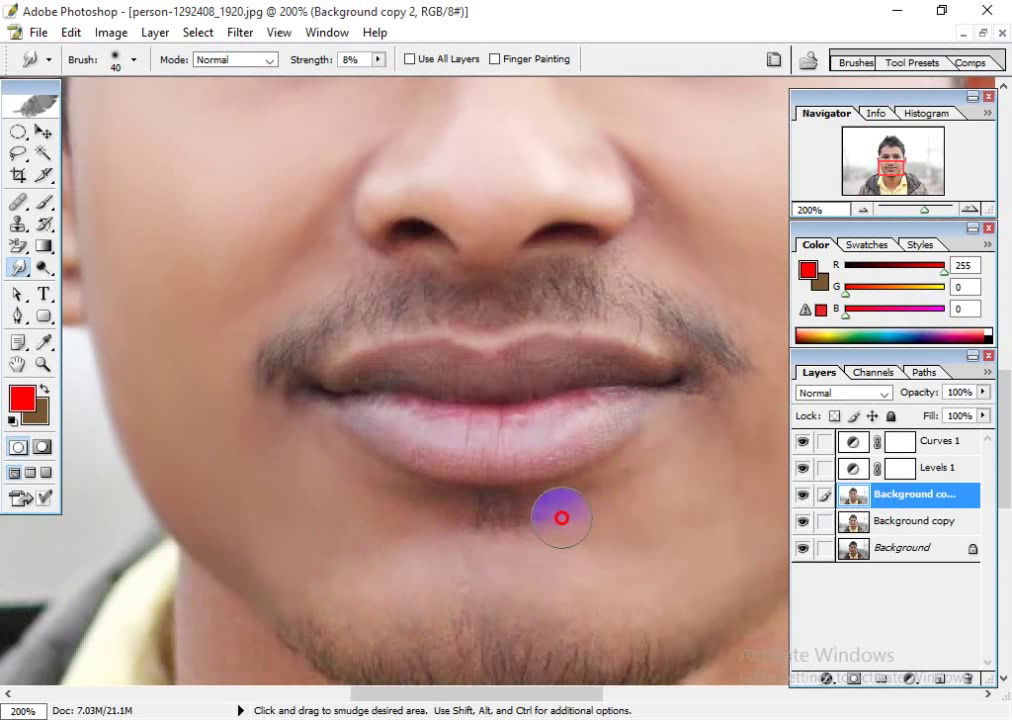
drag(240, 394, 355, 553)
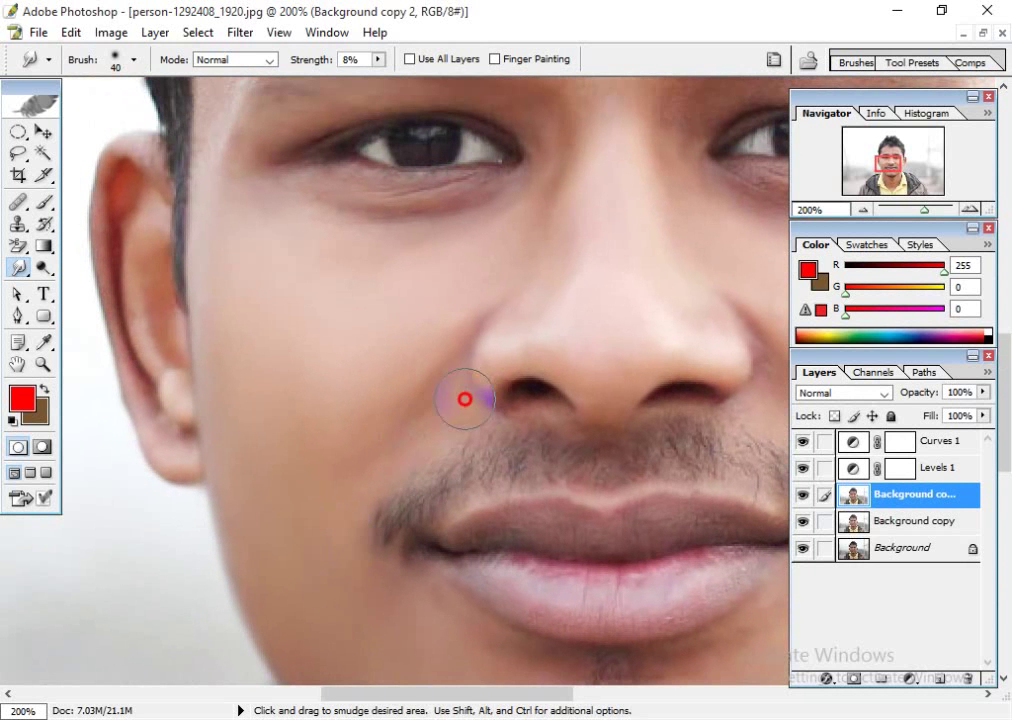
- Smooth the left-hand temple and the forehead above the left-hand eyebrow with the Smudge tool
key(space)
drag(477, 385, 459, 591)
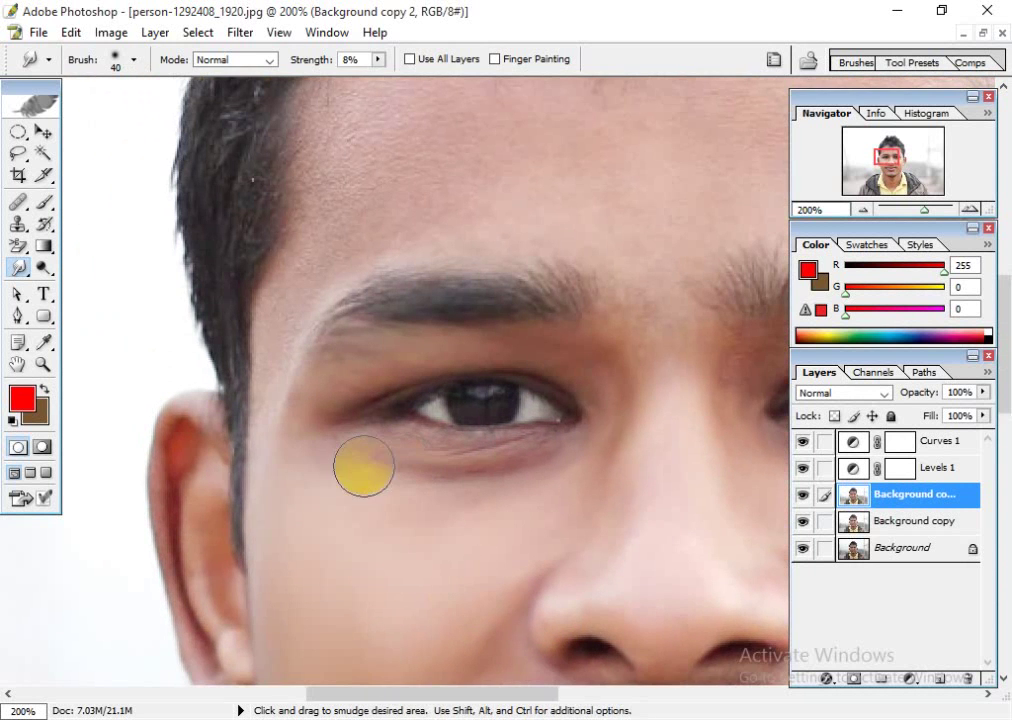
key(space)
mouse_move(296, 436)
mouse_down()
mouse_move(278, 491)
mouse_move(282, 442)
mouse_move(304, 389)
mouse_up()
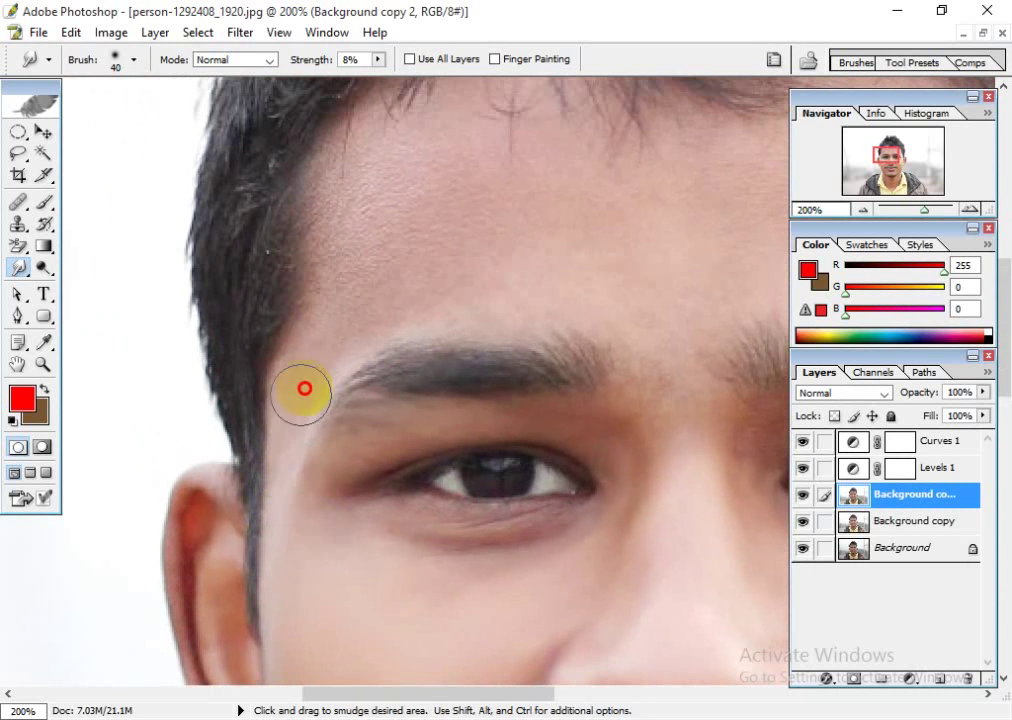
key(space)
mouse_move(428, 251)
mouse_down()
mouse_move(443, 361)
mouse_move(368, 300)
mouse_move(359, 305)
mouse_move(432, 294)
mouse_move(395, 312)
mouse_move(332, 377)
mouse_move(353, 338)
mouse_up()
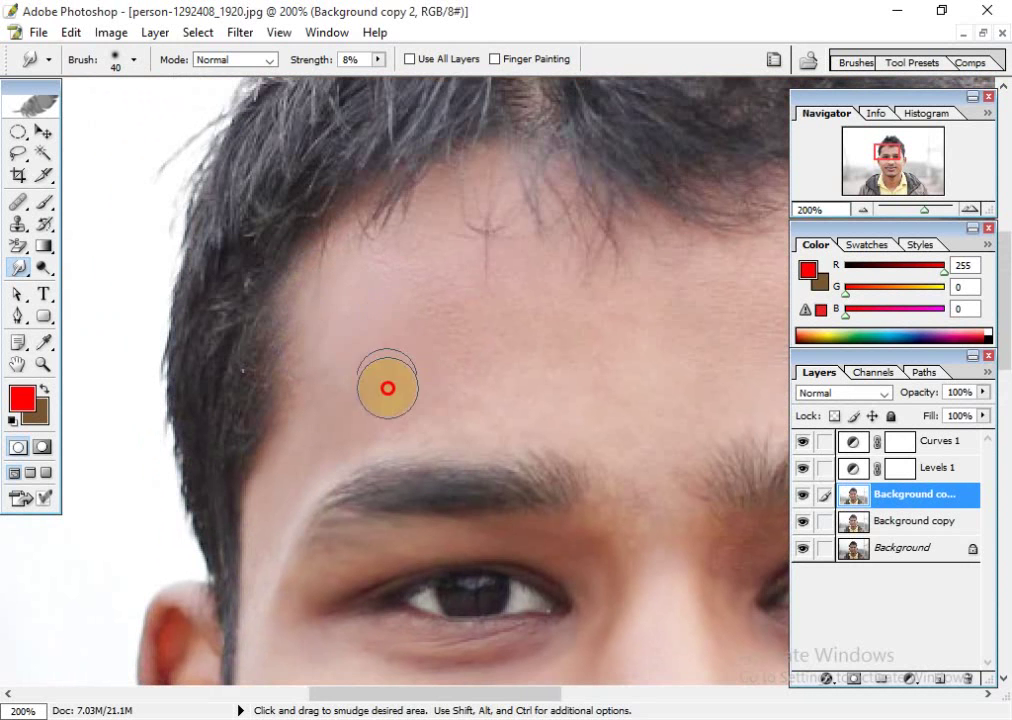
mouse_move(388, 388)
mouse_down()
mouse_move(346, 316)
mouse_move(443, 269)
mouse_move(436, 289)
mouse_move(486, 391)
mouse_move(370, 372)
mouse_move(420, 275)
mouse_move(368, 357)
mouse_move(474, 384)
mouse_move(471, 292)
mouse_move(535, 325)
mouse_move(530, 288)
mouse_up()
- Smudge the right-hand side of the forehead, the temple and the skin under the right-hand eye
key(space)
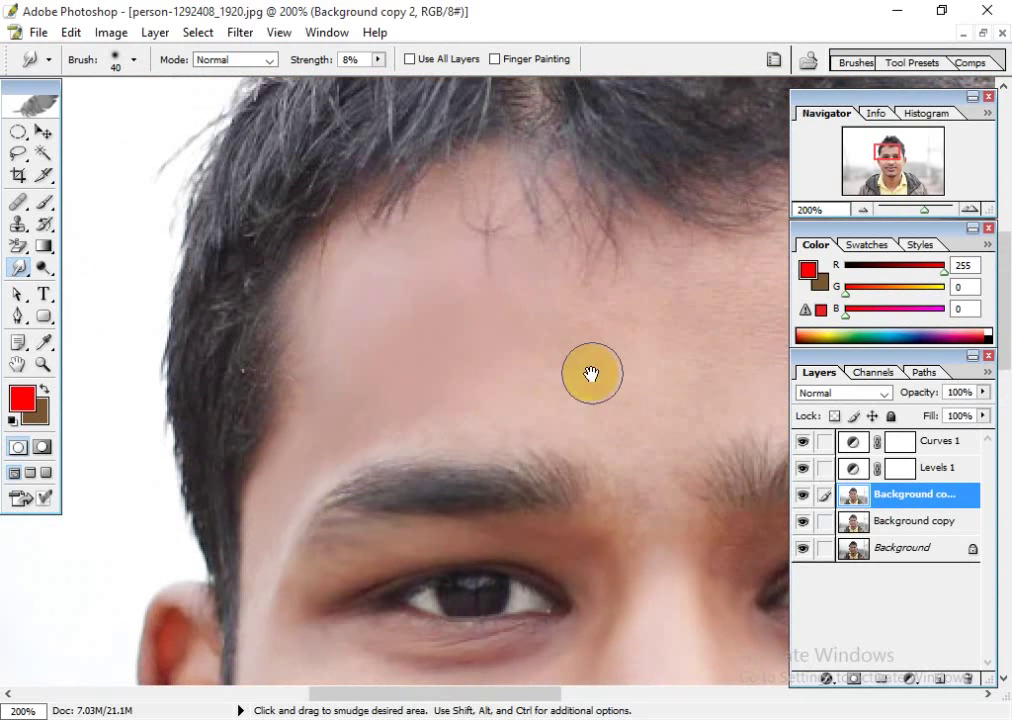
mouse_move(598, 399)
mouse_down()
mouse_move(482, 291)
mouse_move(420, 293)
mouse_move(532, 366)
mouse_move(500, 337)
mouse_move(520, 392)
mouse_move(499, 337)
mouse_move(637, 292)
mouse_move(478, 277)
mouse_move(556, 236)
mouse_move(504, 235)
mouse_move(506, 215)
mouse_move(425, 254)
mouse_move(479, 264)
mouse_move(440, 258)
mouse_move(503, 281)
mouse_move(527, 318)
mouse_move(525, 356)
mouse_move(538, 384)
mouse_move(498, 382)
mouse_move(464, 254)
mouse_move(528, 189)
mouse_move(652, 209)
mouse_move(667, 226)
mouse_move(458, 271)
mouse_move(652, 212)
mouse_move(525, 223)
mouse_move(520, 205)
mouse_move(466, 214)
mouse_move(494, 222)
mouse_move(494, 260)
mouse_move(564, 293)
mouse_move(696, 310)
mouse_up()
key(space)
key(space)
drag(731, 368, 621, 276)
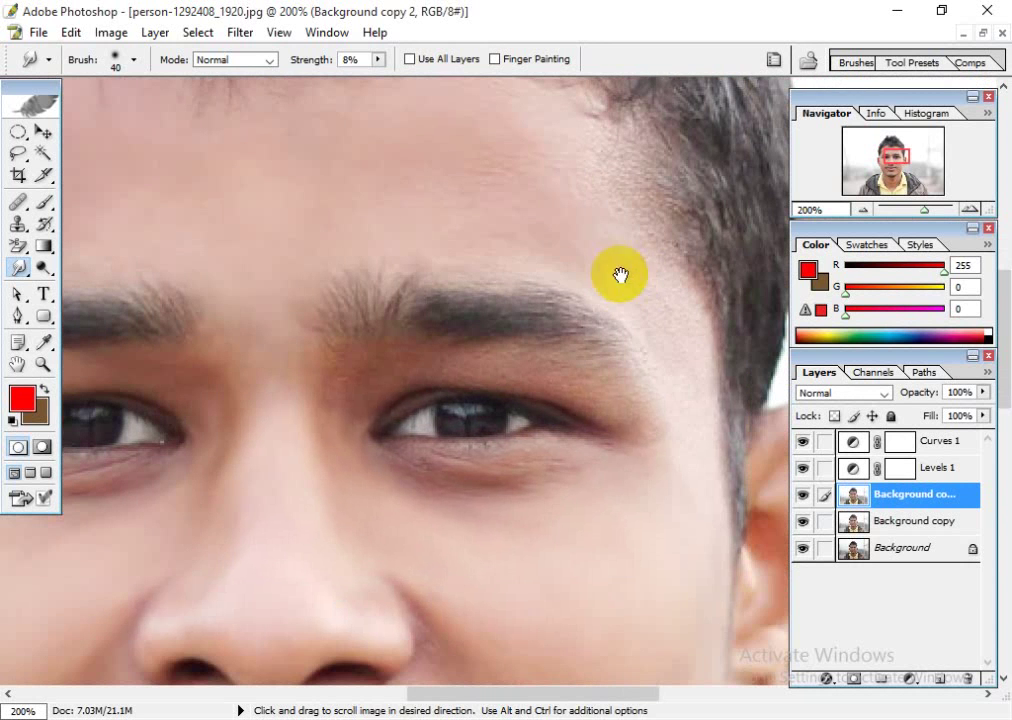
mouse_move(625, 225)
mouse_down()
mouse_move(684, 386)
mouse_move(634, 406)
mouse_move(534, 361)
mouse_move(584, 366)
mouse_move(611, 414)
mouse_move(657, 414)
mouse_move(548, 467)
mouse_up()
drag(427, 482, 552, 468)
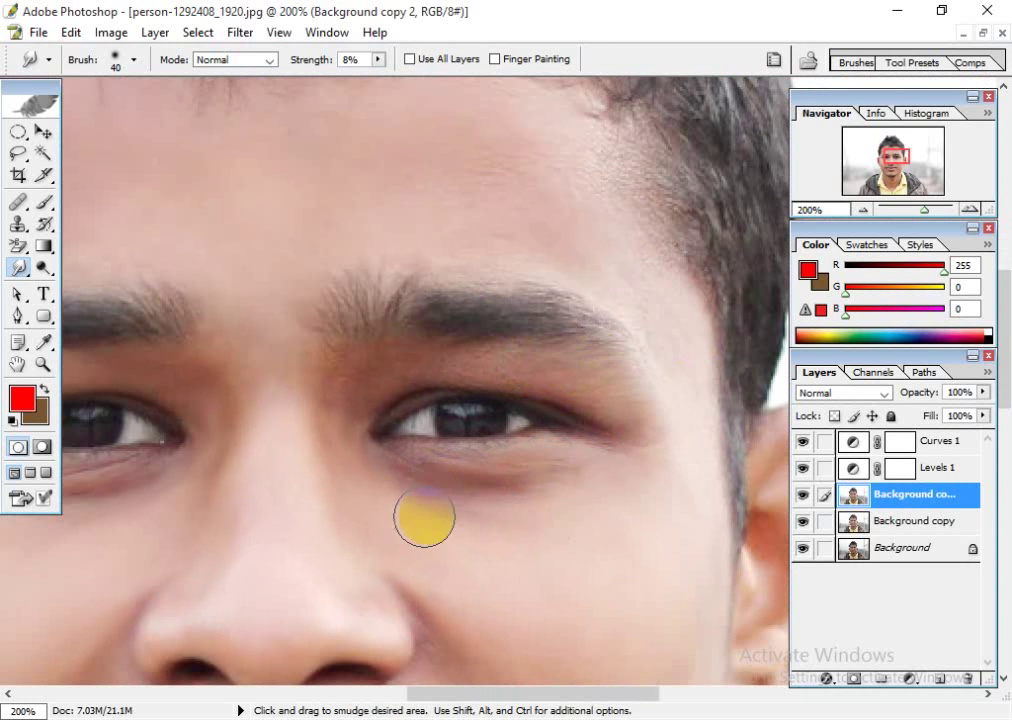
- Blend the skin across the nose bridge and the creases under the left-hand eye
key(space)
drag(329, 537, 492, 501)
mouse_move(507, 449)
mouse_down()
mouse_move(583, 449)
mouse_move(587, 458)
mouse_move(507, 381)
mouse_move(588, 333)
mouse_move(701, 334)
mouse_move(697, 371)
mouse_move(583, 368)
mouse_up()
key(space)
drag(388, 407, 498, 390)
drag(342, 446, 387, 440)
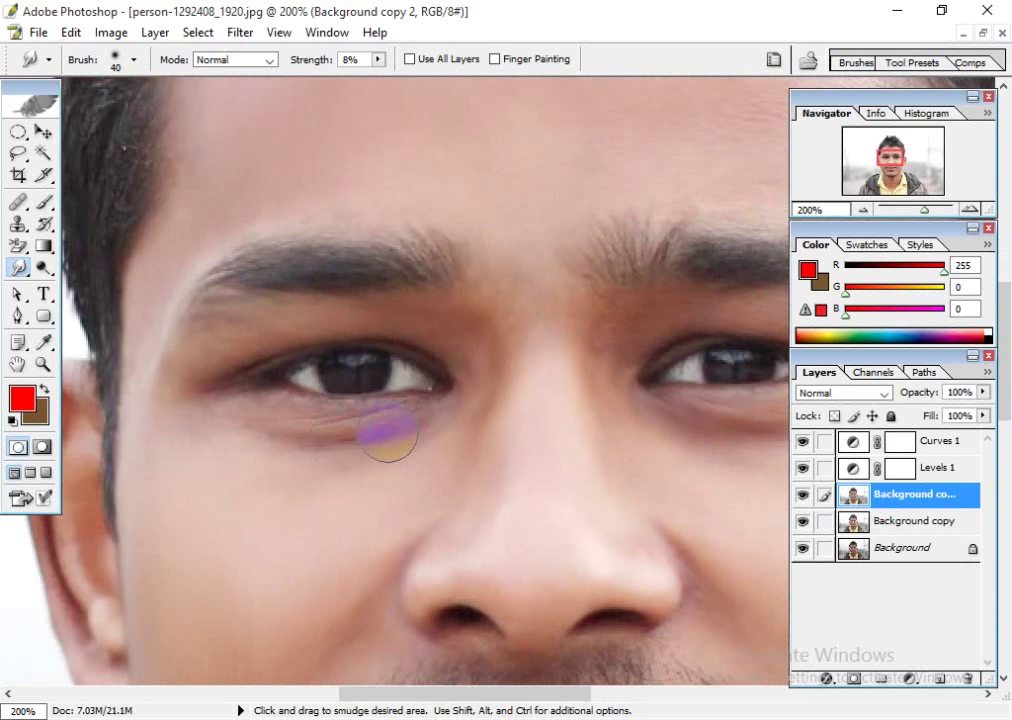
- Smudge the lower lip and the right-hand corner of the mouth, reducing the brush to 30 px
key(space)
mouse_move(458, 440)
mouse_down()
mouse_move(438, 413)
mouse_move(392, 230)
mouse_up()
drag(510, 430, 475, 253)
drag(513, 300, 498, 250)
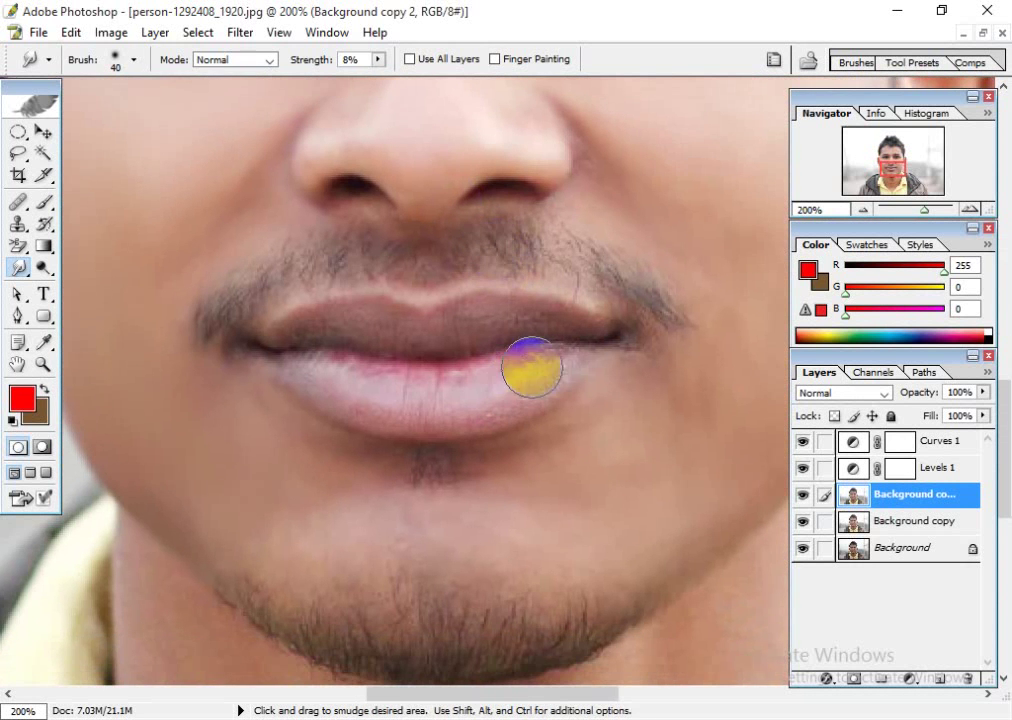
mouse_move(531, 368)
mouse_down()
mouse_move(520, 391)
mouse_move(427, 407)
mouse_move(320, 358)
mouse_move(361, 328)
mouse_move(330, 328)
mouse_move(560, 325)
mouse_move(527, 325)
mouse_move(547, 465)
mouse_up()
key(space)
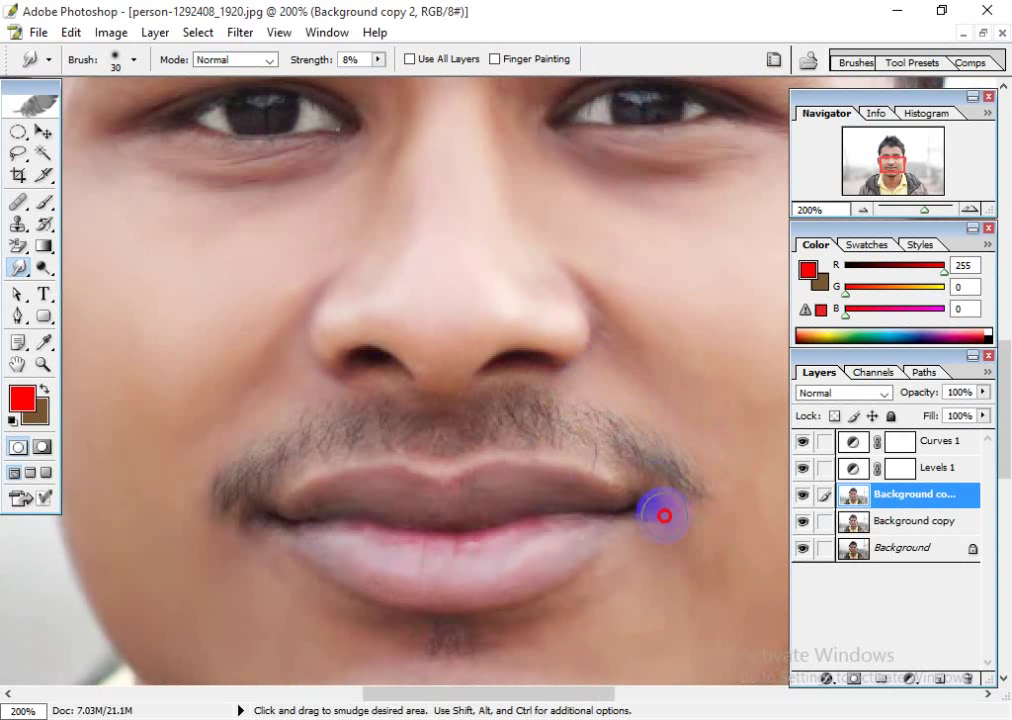
key(p)
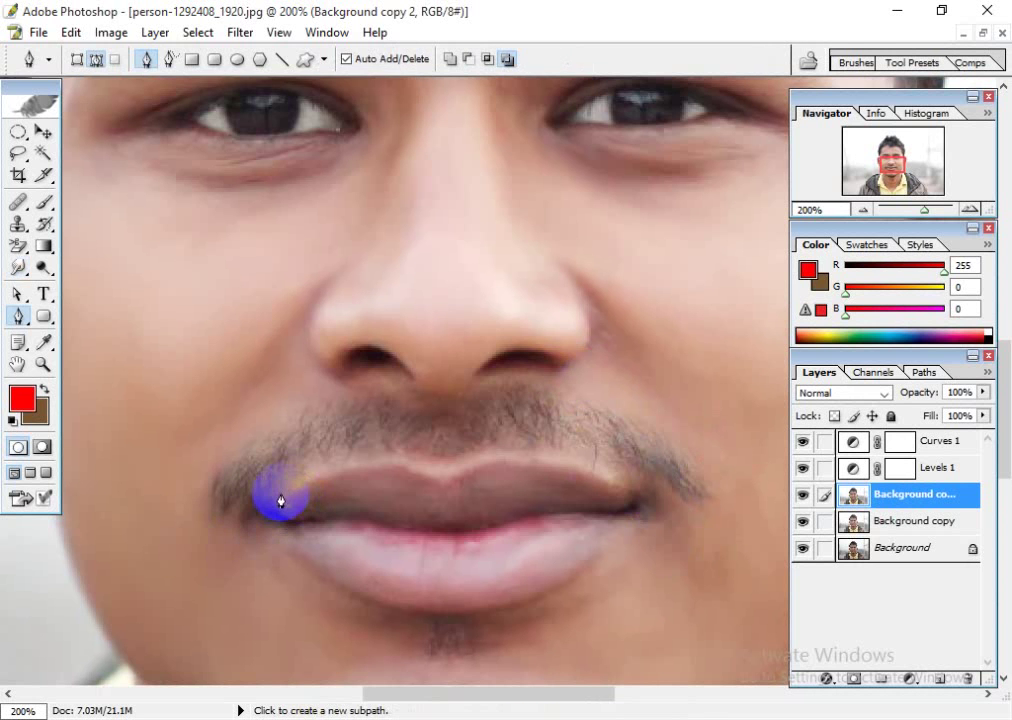
click(281, 501)
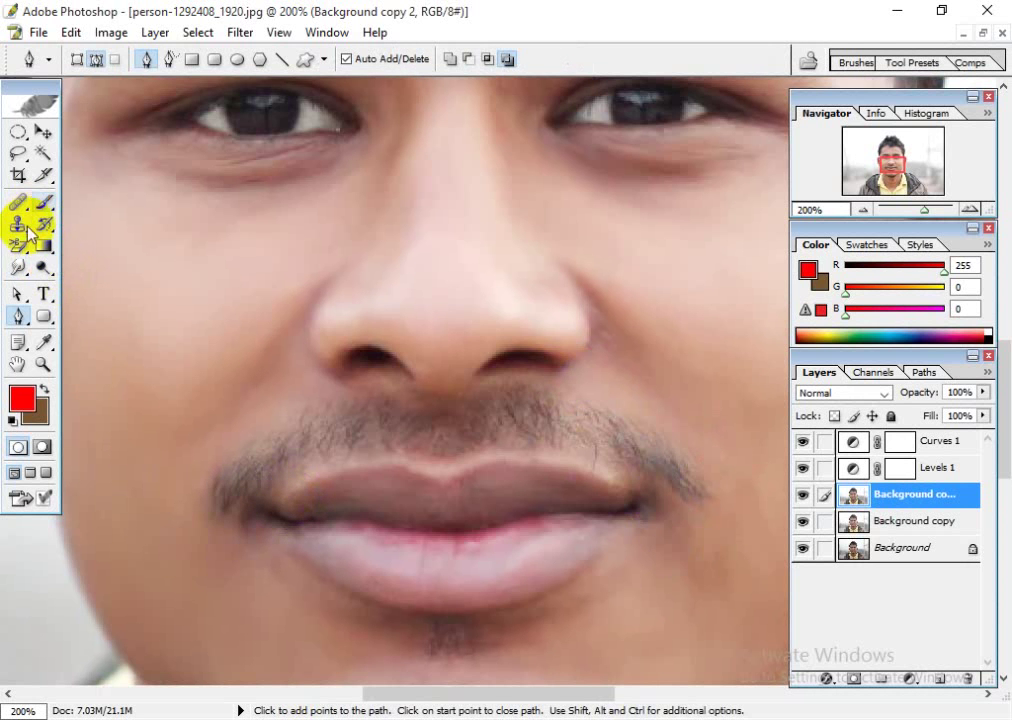
click(17, 268)
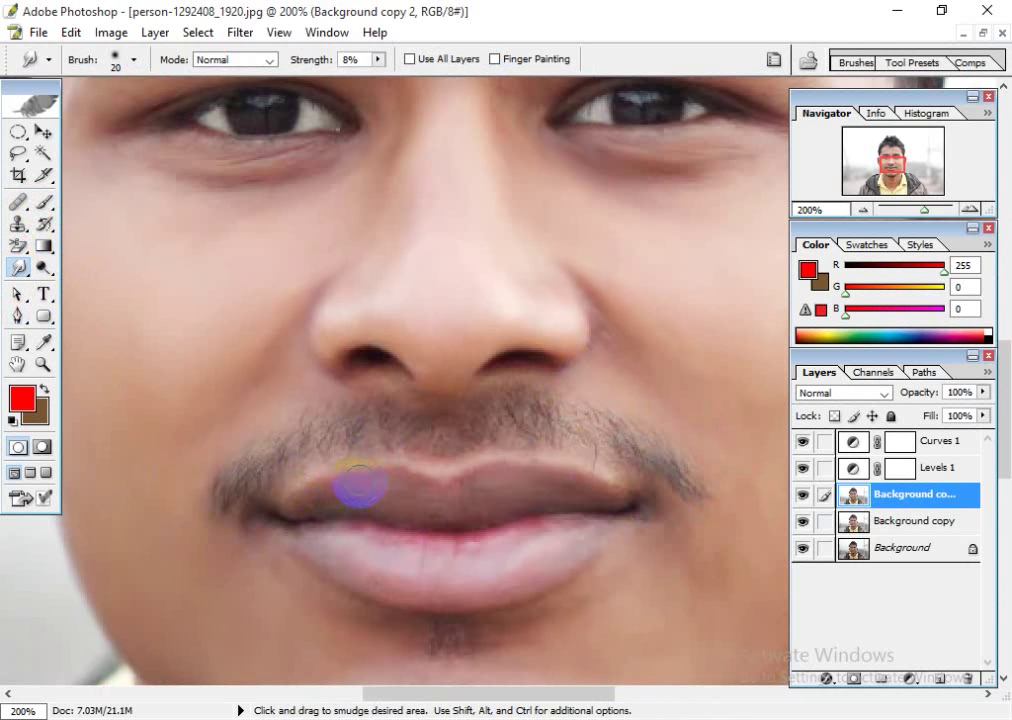
- Reduce the Smudge brush to 10 px and soften the outlines of the upper and lower lips
key(bracketleft)
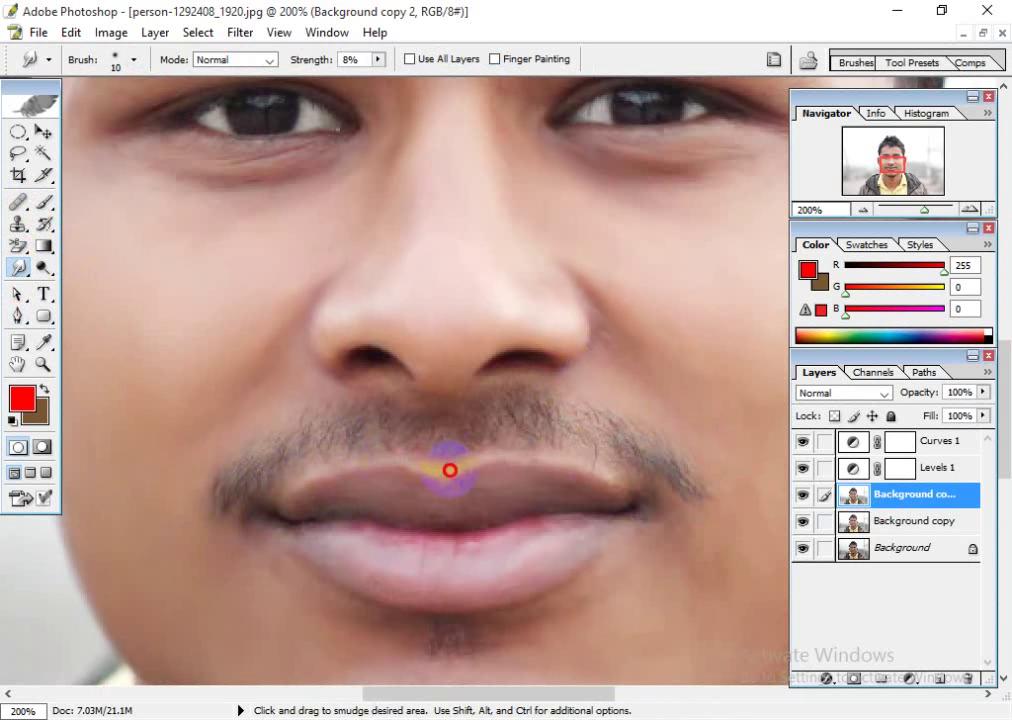
drag(572, 463, 631, 494)
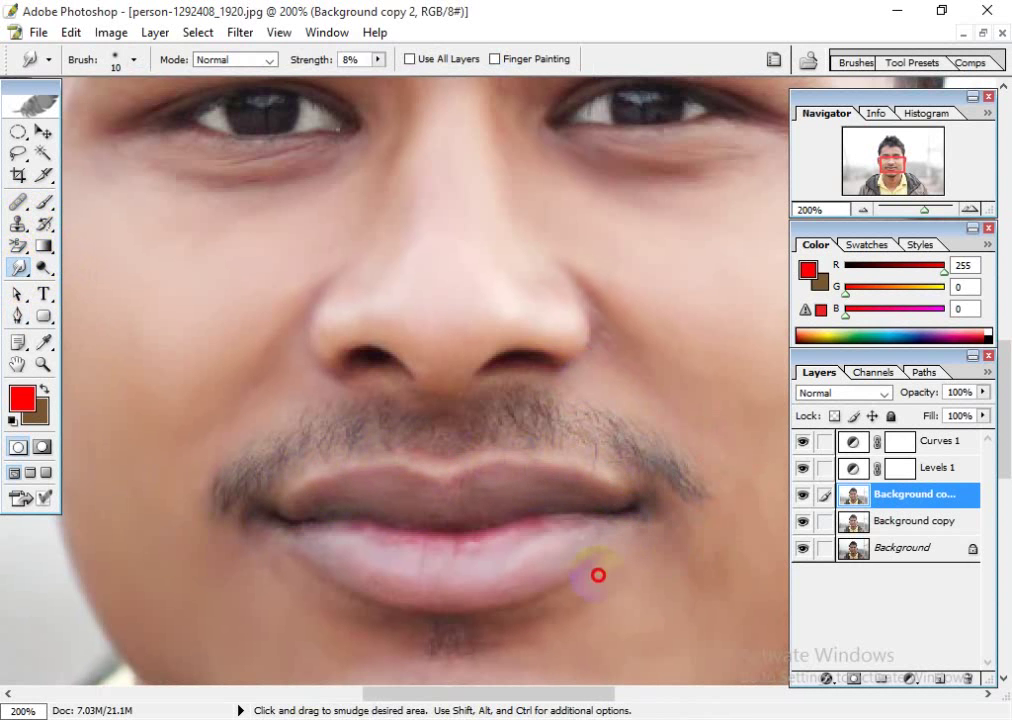
mouse_move(542, 610)
mouse_down()
mouse_move(375, 619)
mouse_move(310, 587)
mouse_up()
- Fit the whole portrait on screen and compare the skin before and after smoothing by toggling the Background copy 2 layer's visibility
key(space)
drag(628, 497, 308, 544)
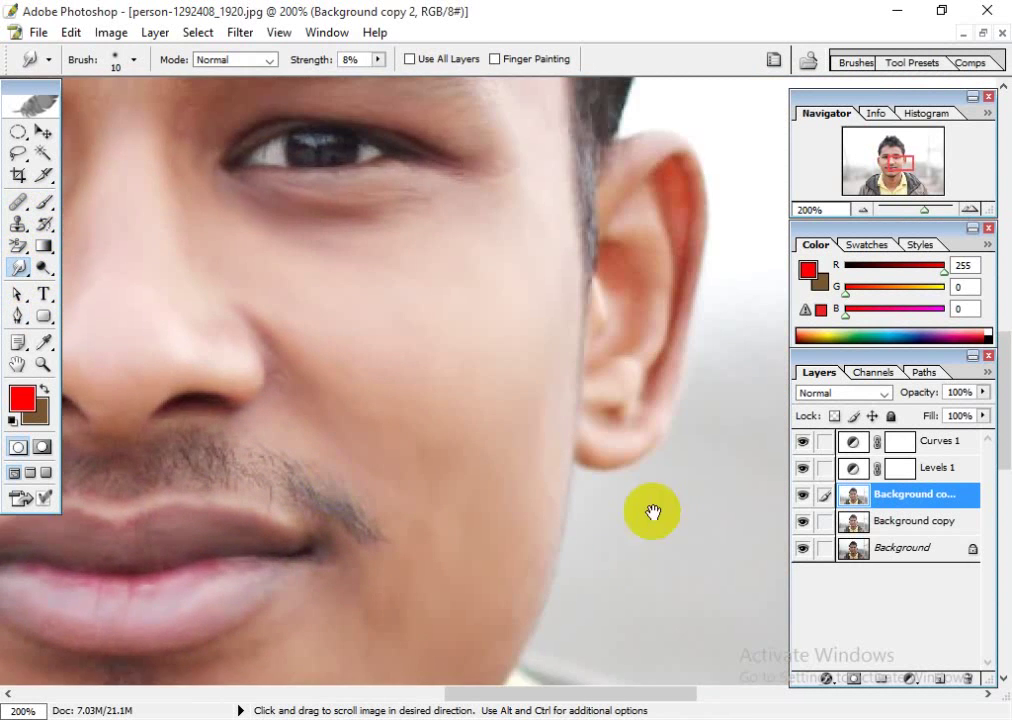
mouse_move(653, 513)
mouse_down()
mouse_move(560, 374)
mouse_move(488, 474)
mouse_move(560, 547)
mouse_up()
key(ctrl+0)
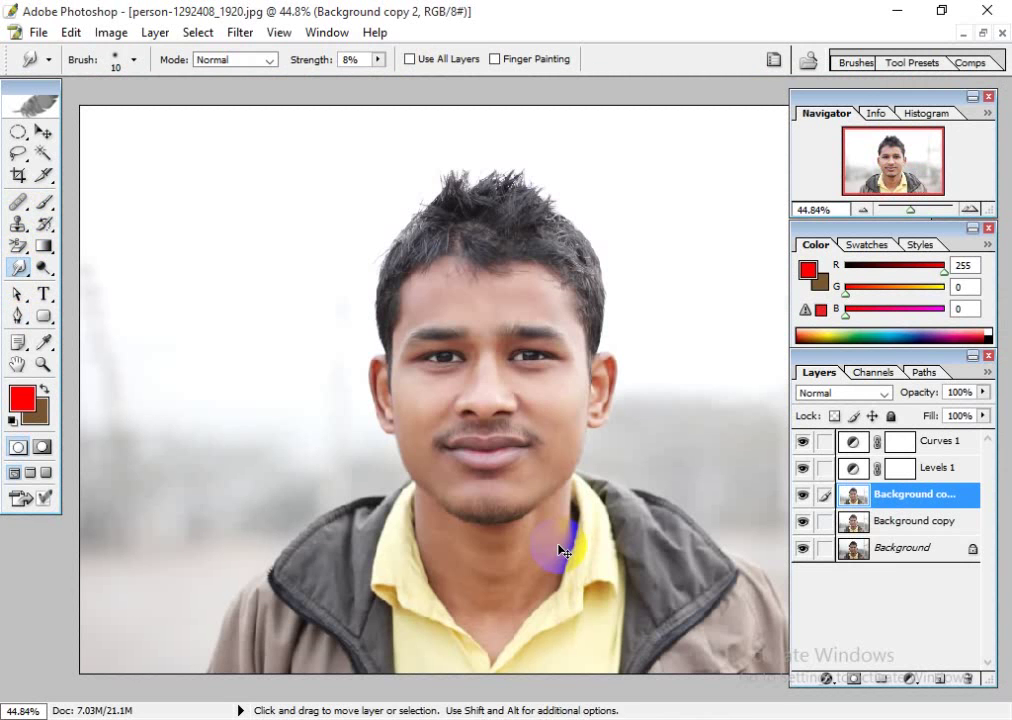
click(801, 496)
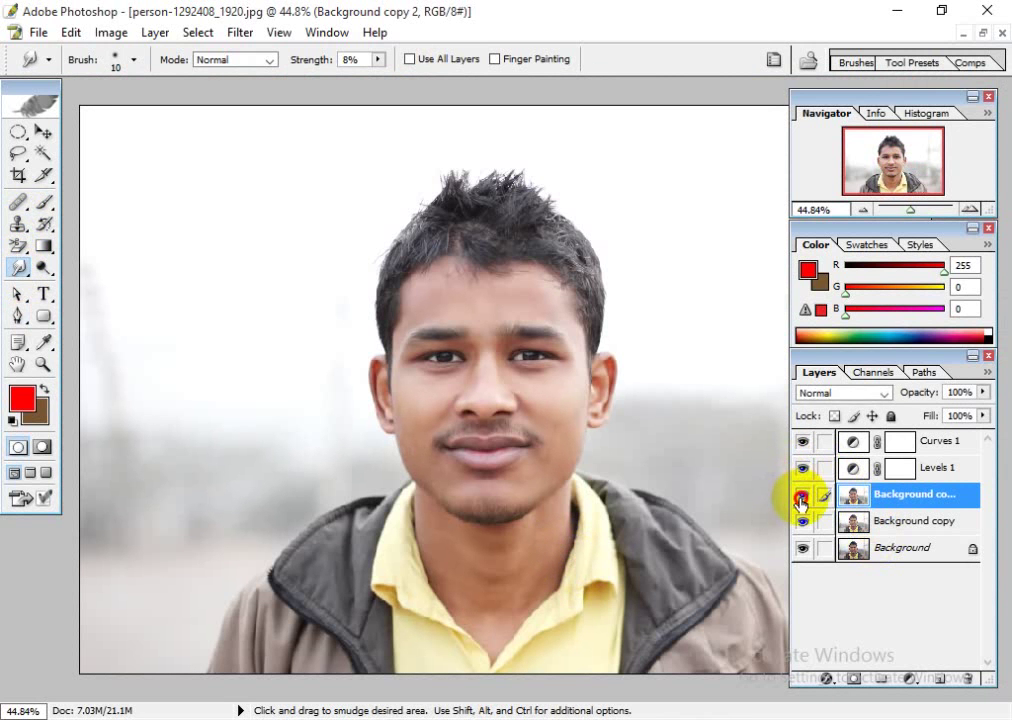
click(801, 497)
click(801, 497)
click(801, 497)
click(801, 497)
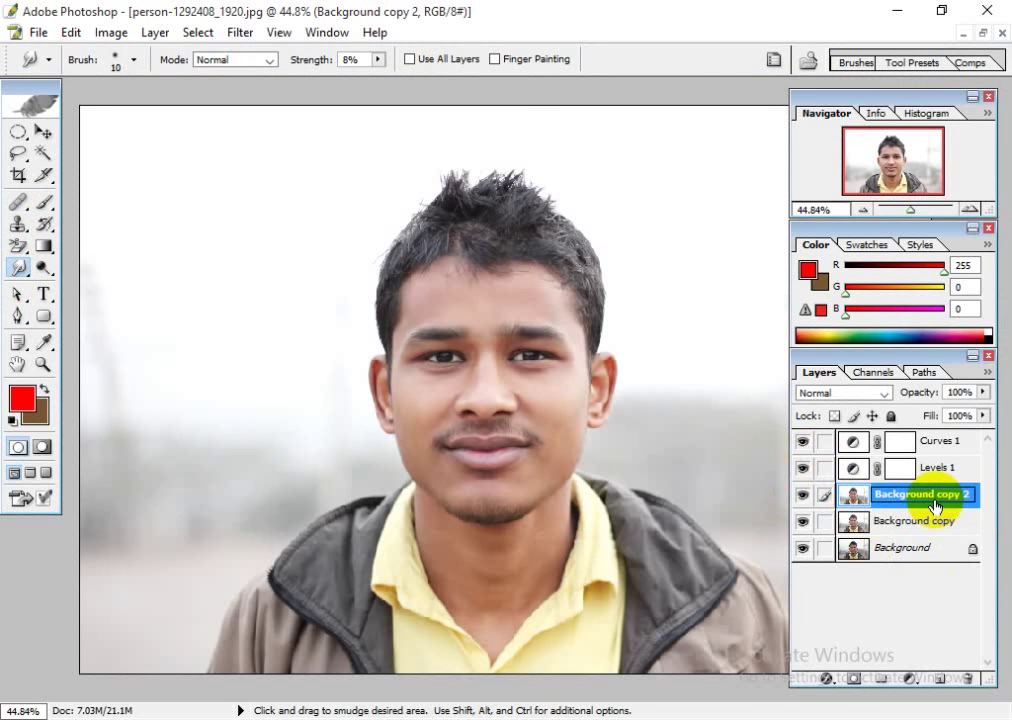
- Add a Curves adjustment layer above Background copy 2, raising the RGB curve's midtones from input 111 to output 129
click(924, 684)
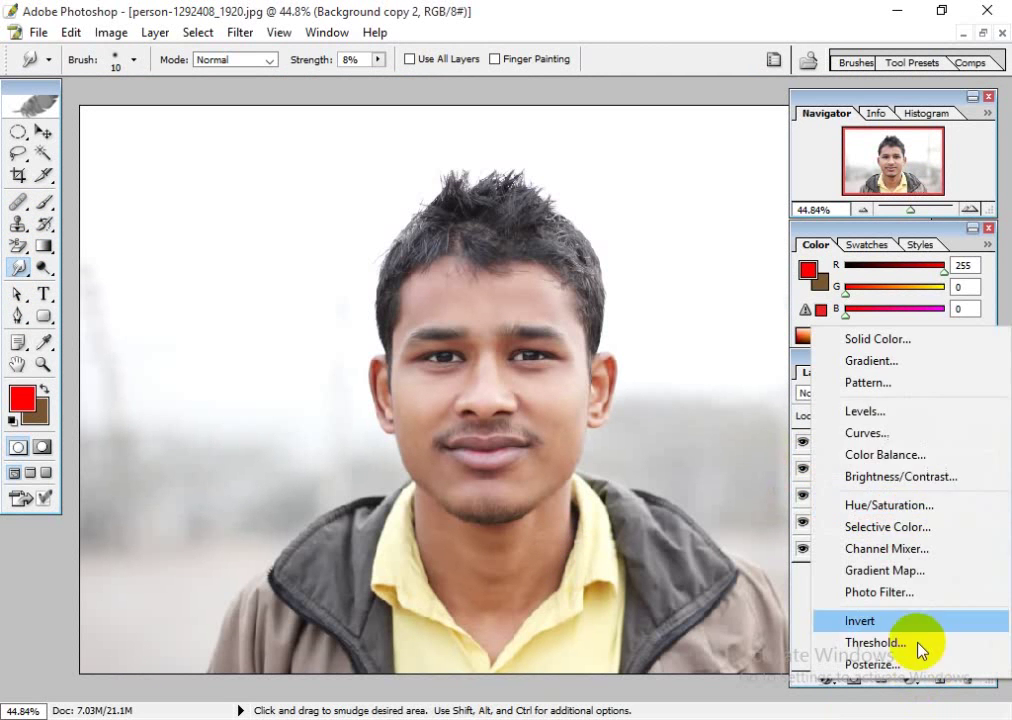
click(897, 434)
mouse_move(685, 180)
mouse_down()
mouse_move(684, 160)
mouse_move(683, 173)
mouse_up()
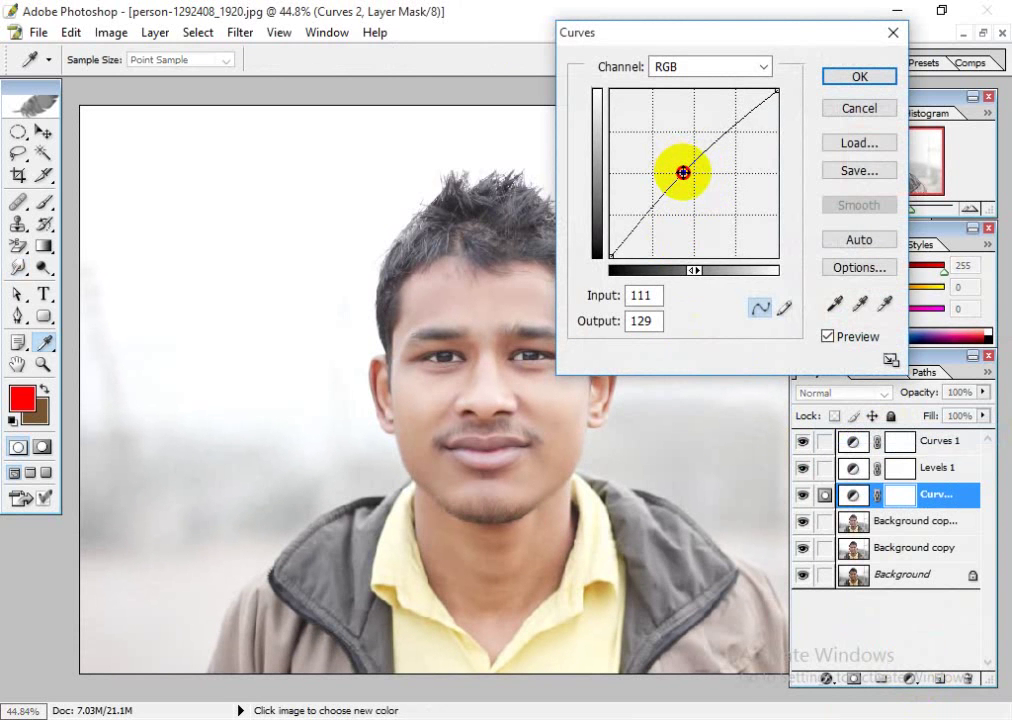
click(858, 78)
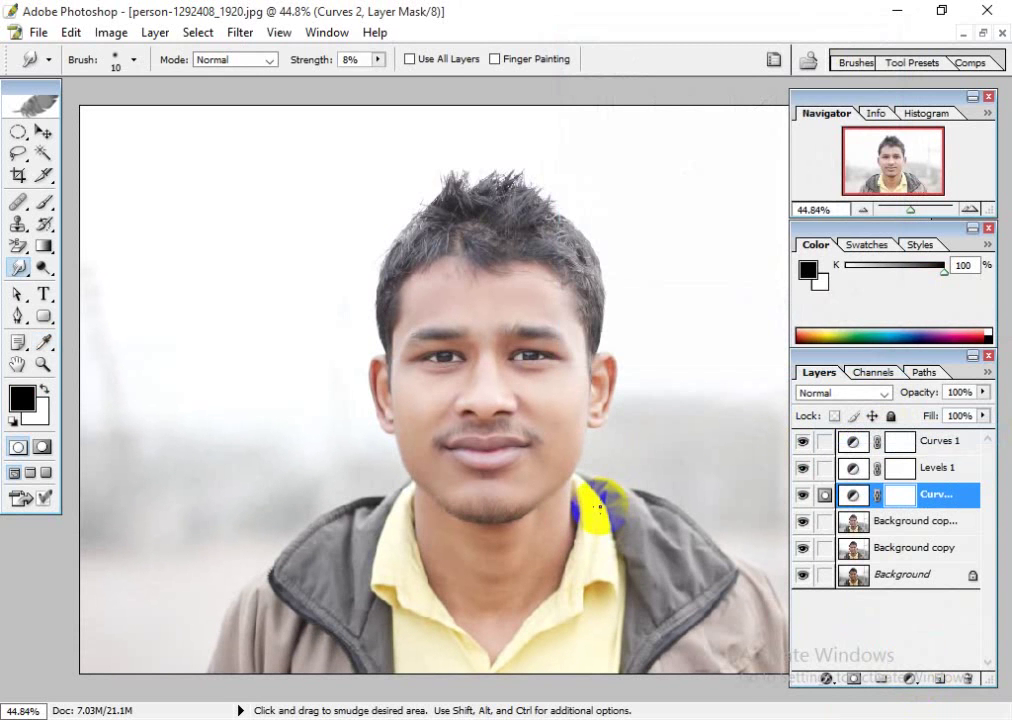
- Examine the retouched lips, chin, nose and eyes up close at 200% magnification
key(ctrl+plus)
key(ctrl+plus)
drag(485, 462, 474, 361)
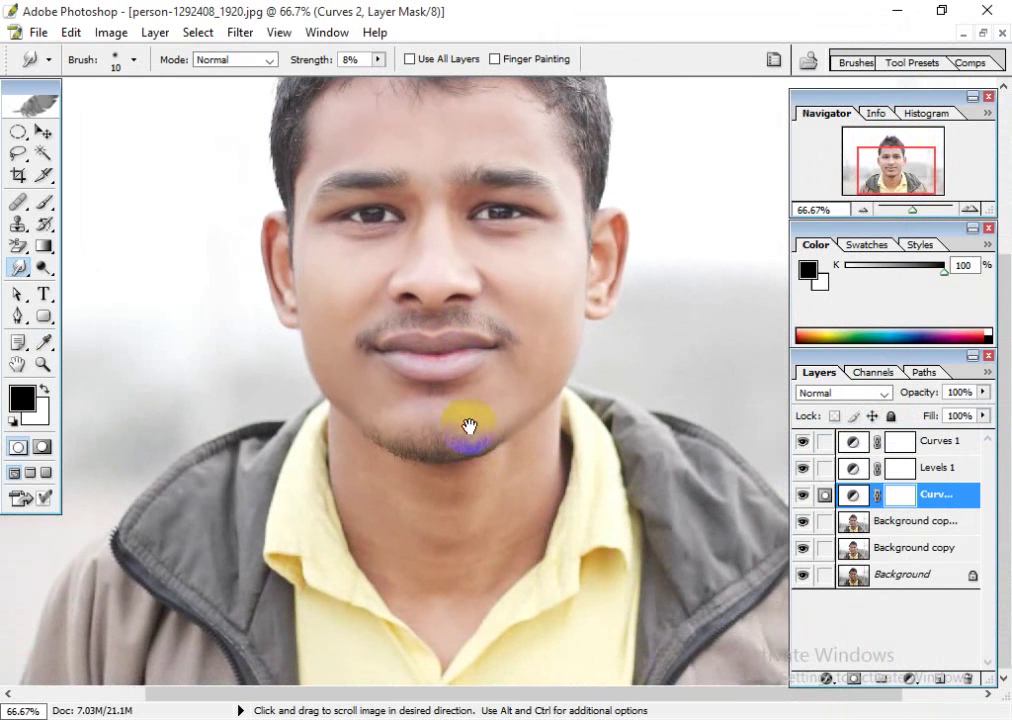
key(ctrl+plus)
key(ctrl+plus)
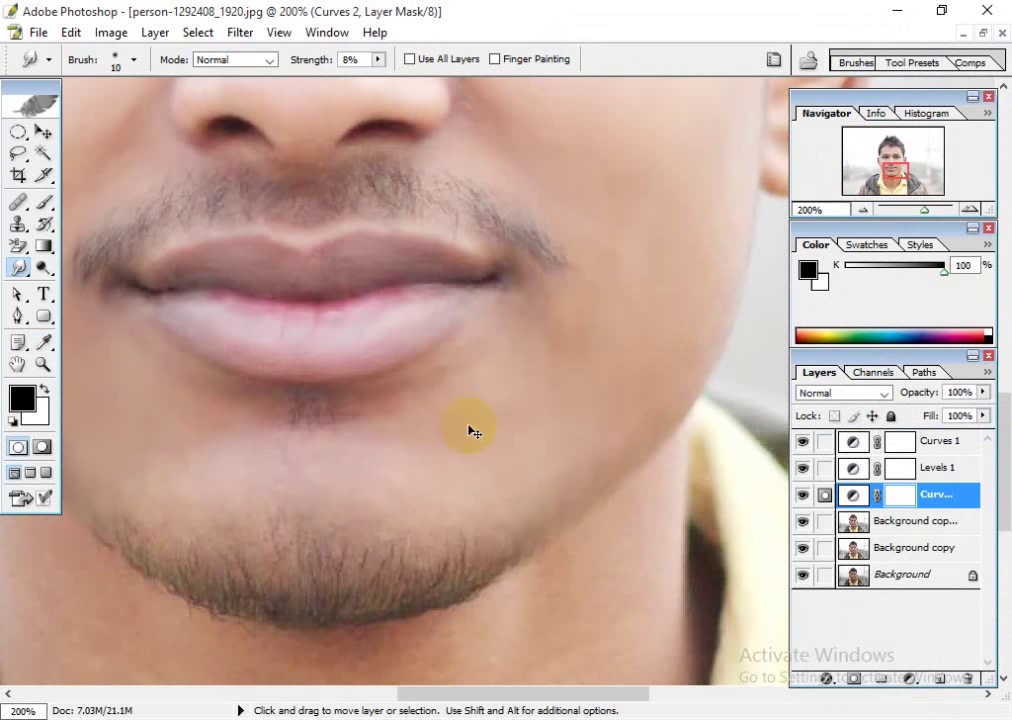
drag(332, 501, 384, 594)
drag(400, 420, 404, 508)
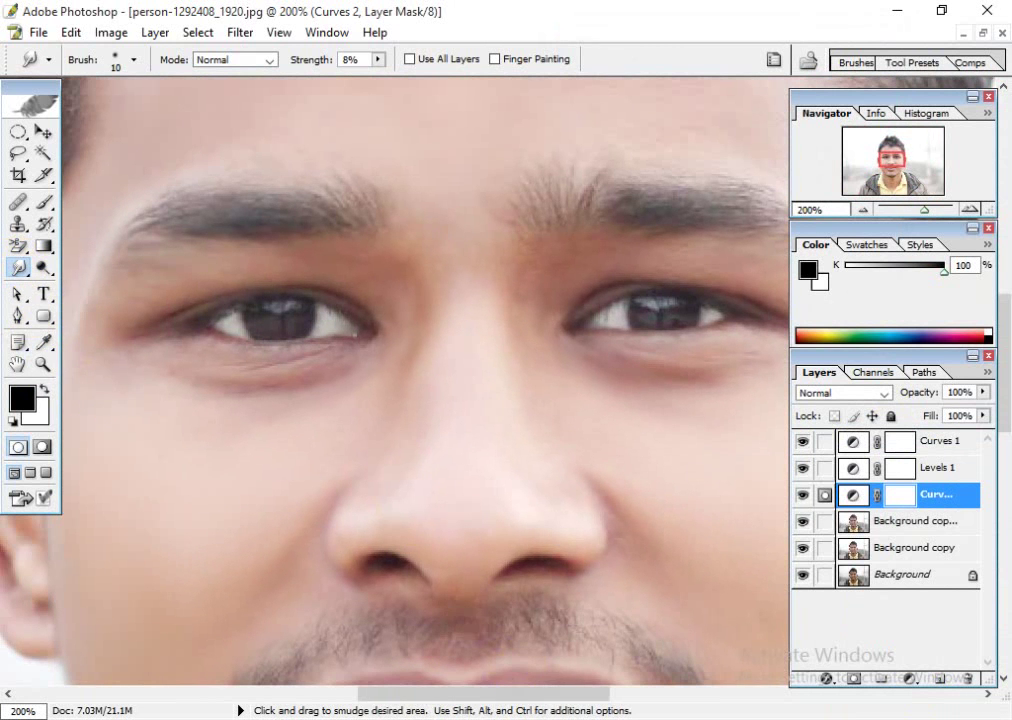
key(alt+Tab)
drag(131, 274, 4, 270)
drag(132, 299, 5, 285)
click(142, 315)
drag(92, 286, 5, 284)
key(alt+Tab)
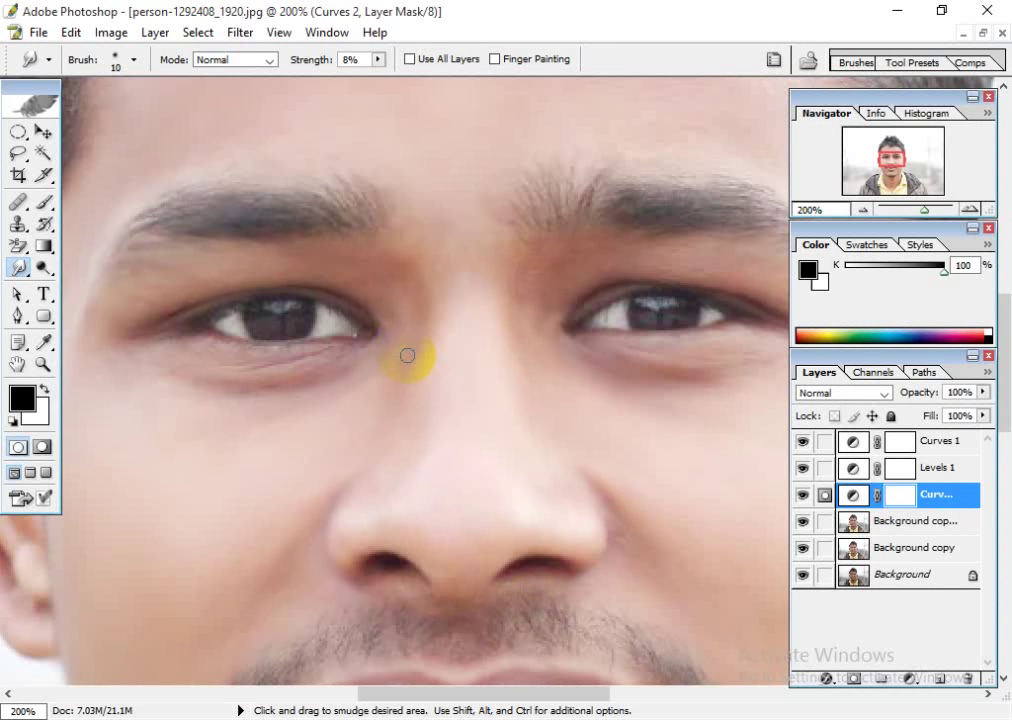
- Lighten the face from the forehead to the chin on the Background copy 2 layer using the Dodge tool with a 90 px brush
click(42, 268)
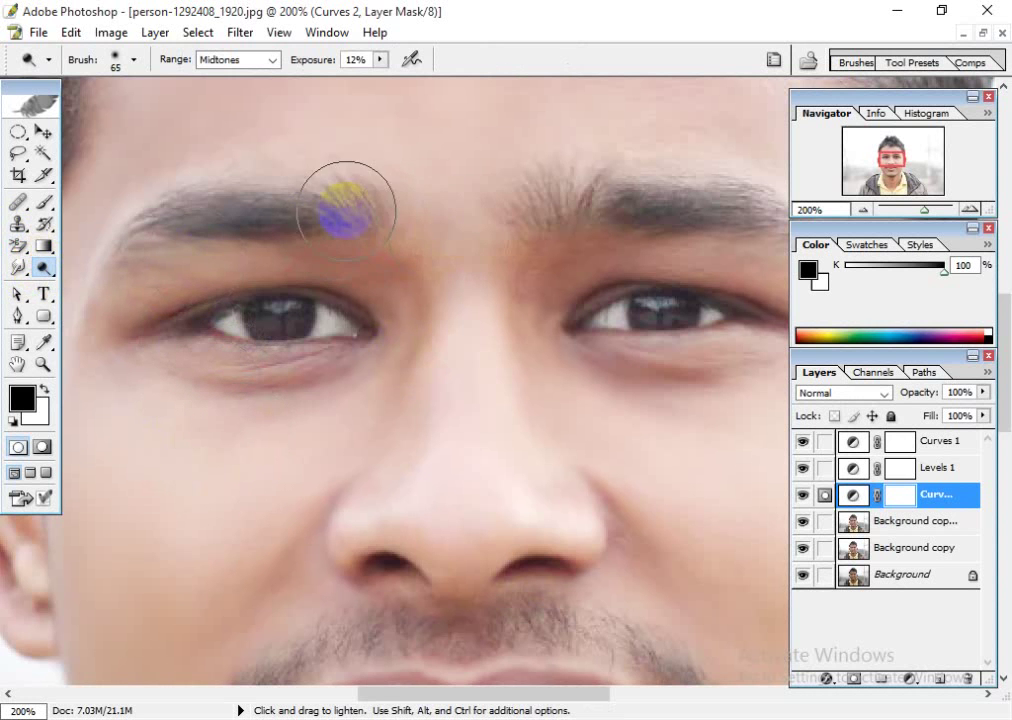
key(ctrl+minus)
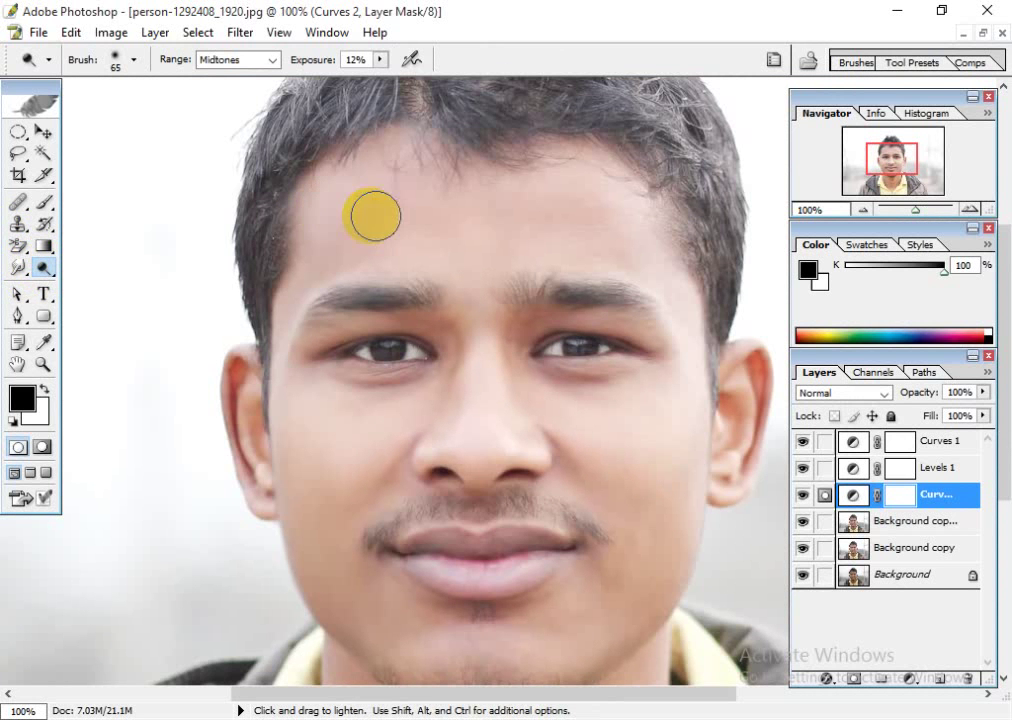
key(bracketright)
key(bracketright)
key(bracketright)
click(421, 219)
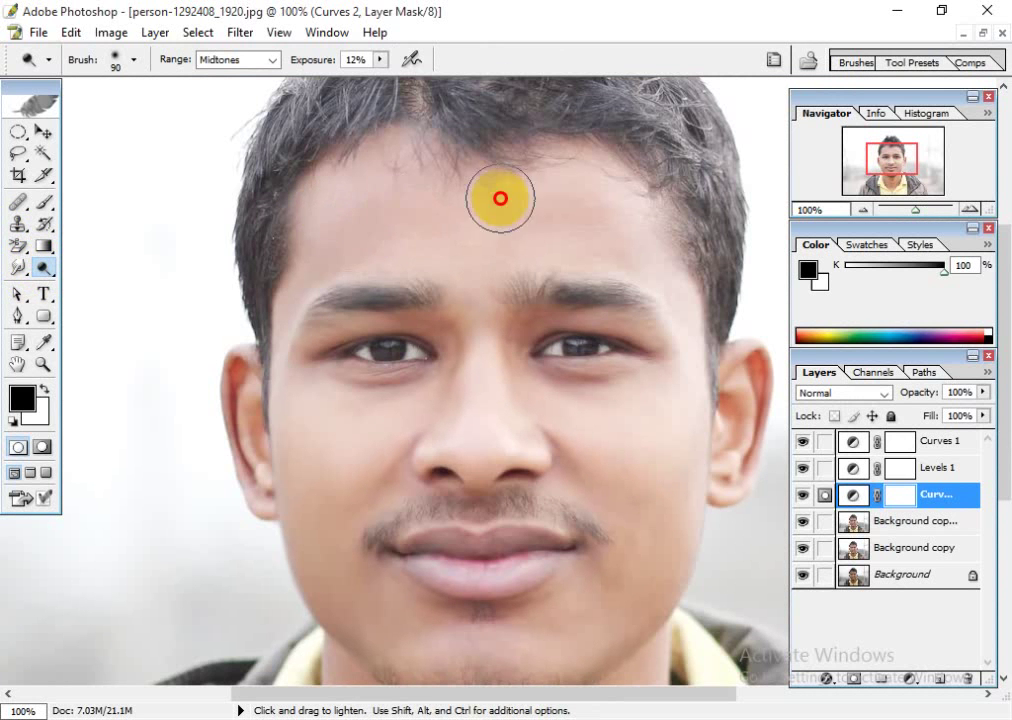
click(855, 522)
mouse_move(440, 212)
mouse_down()
mouse_move(407, 233)
mouse_move(312, 219)
mouse_move(328, 269)
mouse_move(371, 234)
mouse_move(605, 201)
mouse_move(657, 312)
mouse_move(657, 429)
mouse_move(513, 405)
mouse_move(393, 443)
mouse_move(325, 384)
mouse_move(540, 689)
mouse_move(657, 517)
mouse_move(648, 476)
mouse_move(590, 609)
mouse_move(540, 601)
mouse_move(551, 529)
mouse_move(447, 318)
mouse_move(375, 374)
mouse_move(578, 327)
mouse_move(607, 189)
mouse_move(318, 237)
mouse_move(267, 395)
mouse_move(267, 474)
mouse_move(580, 293)
mouse_move(687, 323)
mouse_move(612, 456)
mouse_move(457, 562)
mouse_up()
scroll(585, 495, down, 3)
drag(593, 487, 605, 467)
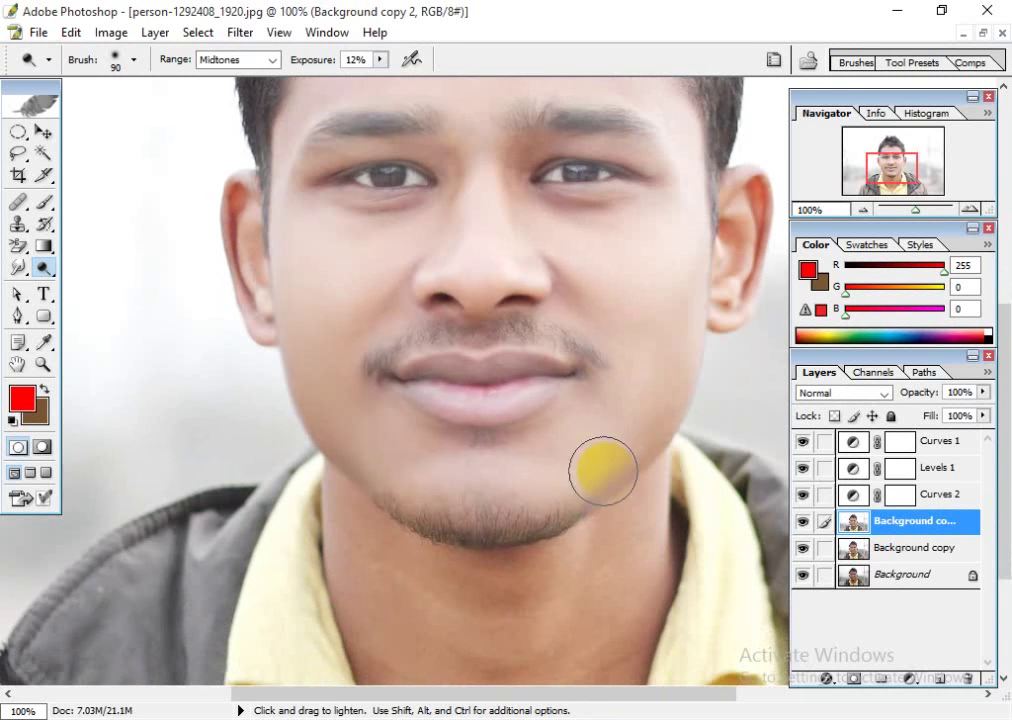
- Dodge the shadowed neck skin from below the chin to the shirt collar
scroll(608, 460, down, 5)
mouse_move(557, 520)
mouse_down()
mouse_move(470, 606)
mouse_move(480, 457)
mouse_move(393, 503)
mouse_move(337, 351)
mouse_move(416, 528)
mouse_move(349, 445)
mouse_move(573, 410)
mouse_move(530, 400)
mouse_move(521, 422)
mouse_move(531, 455)
mouse_move(492, 518)
mouse_move(547, 512)
mouse_move(658, 372)
mouse_move(599, 513)
mouse_move(522, 550)
mouse_up()
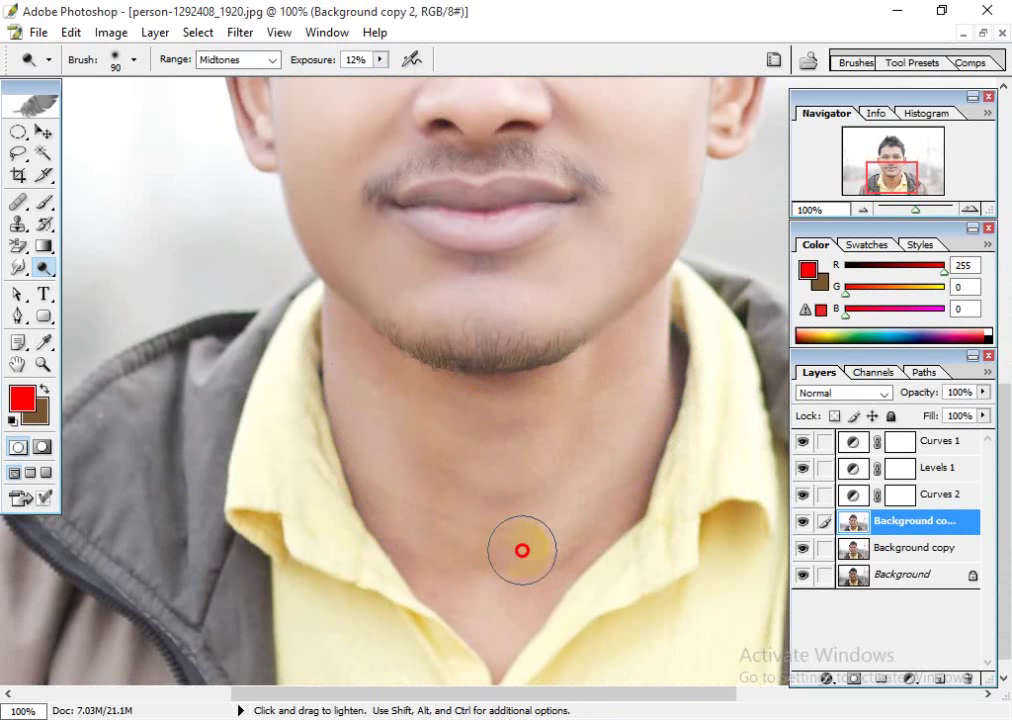
mouse_move(587, 426)
mouse_down()
mouse_move(536, 497)
mouse_move(430, 464)
mouse_move(452, 510)
mouse_up()
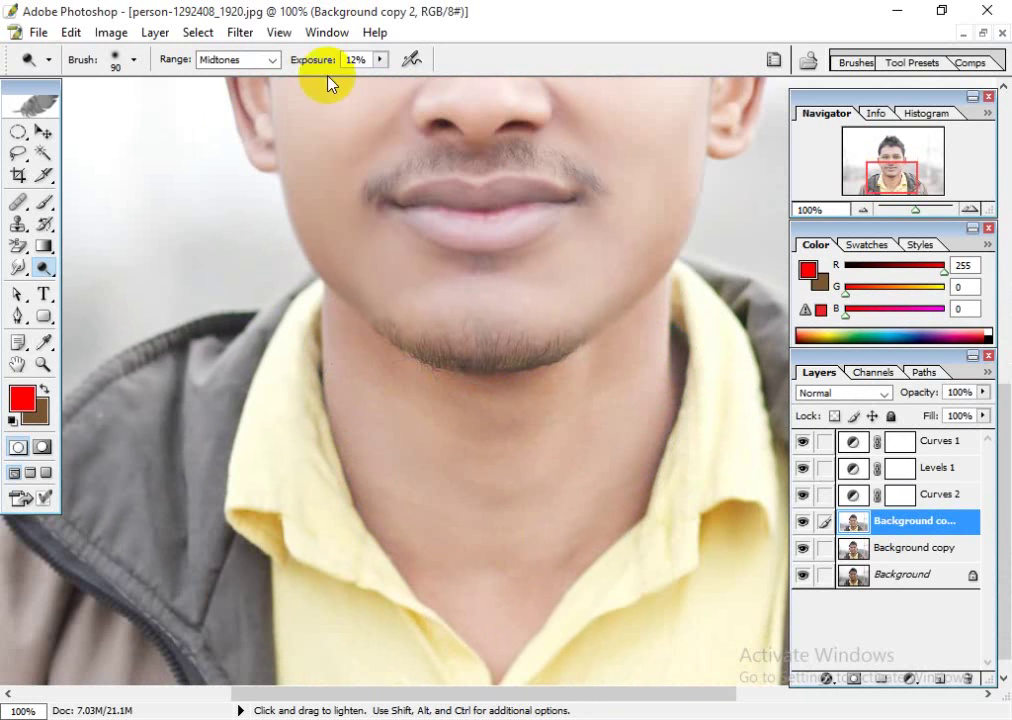
scroll(400, 437, up, 2)
drag(371, 411, 446, 455)
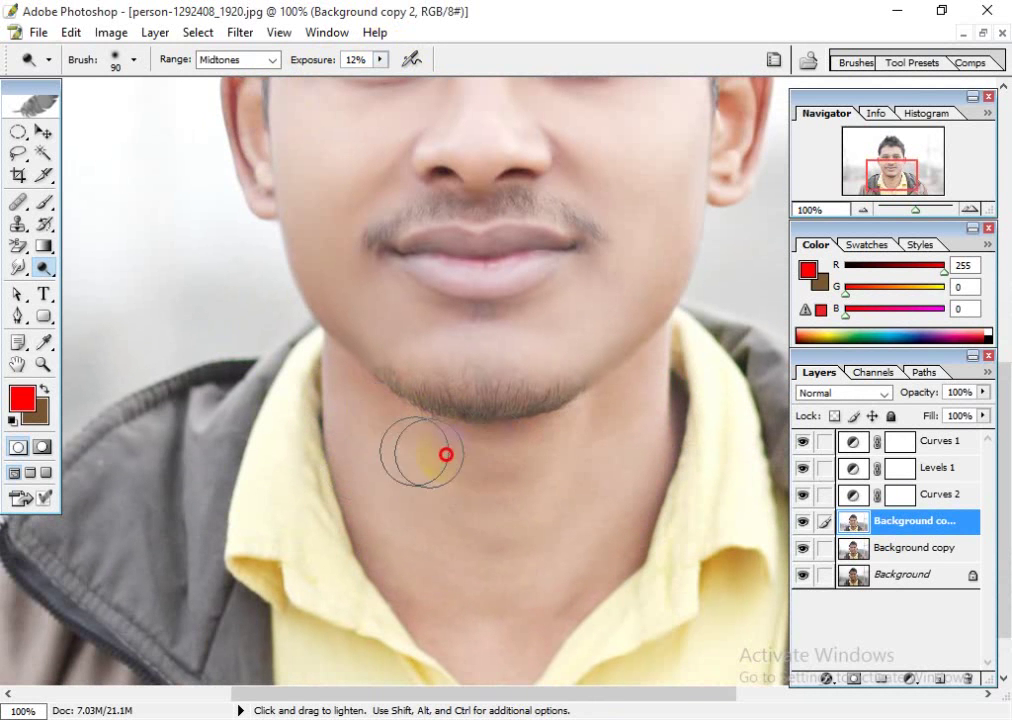
mouse_move(581, 443)
mouse_down()
mouse_move(636, 377)
mouse_move(390, 519)
mouse_move(341, 445)
mouse_move(403, 579)
mouse_move(481, 651)
mouse_move(633, 431)
mouse_up()
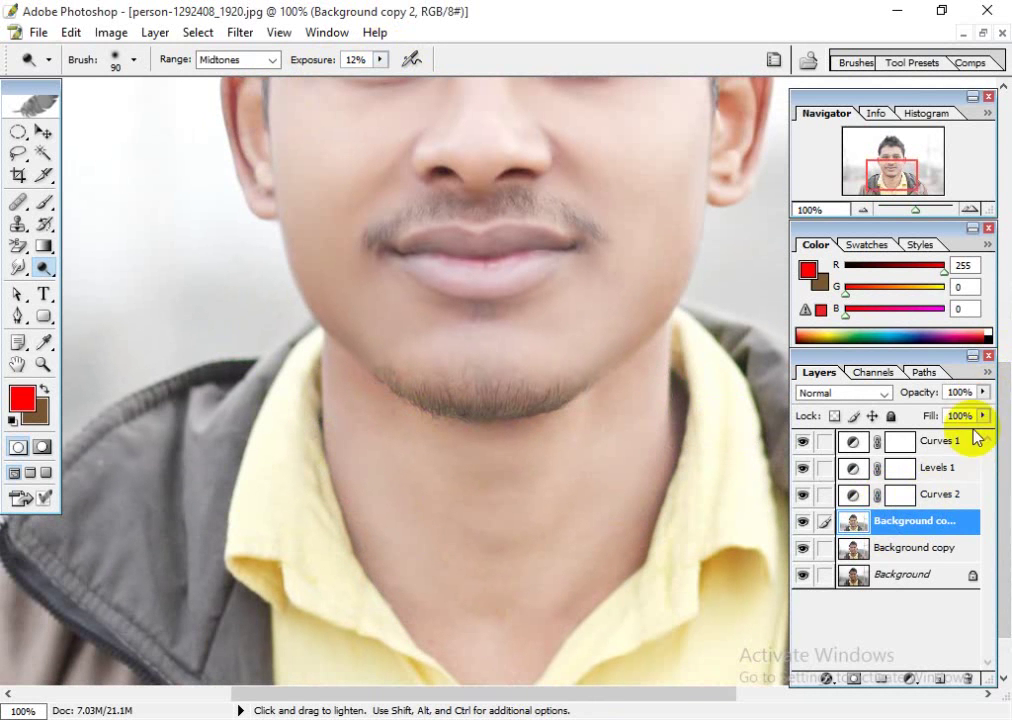
- Reduce the Background copy 2 layer's opacity to 55%
mouse_move(982, 399)
mouse_down()
mouse_move(915, 411)
mouse_move(935, 420)
mouse_up()
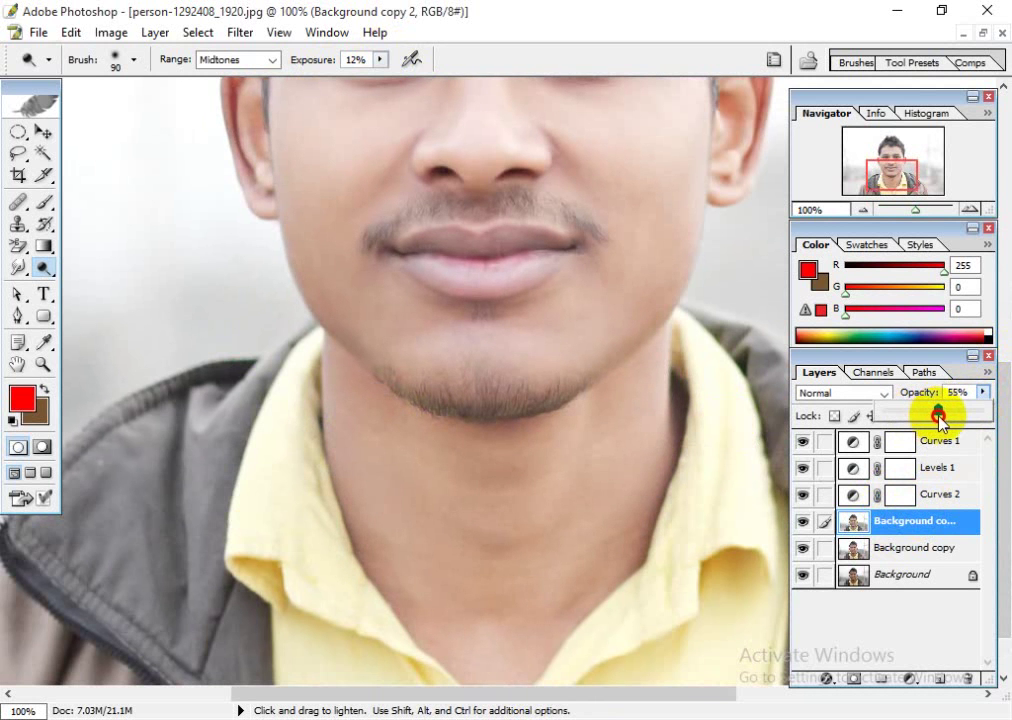
drag(617, 291, 569, 515)
drag(572, 454, 595, 559)
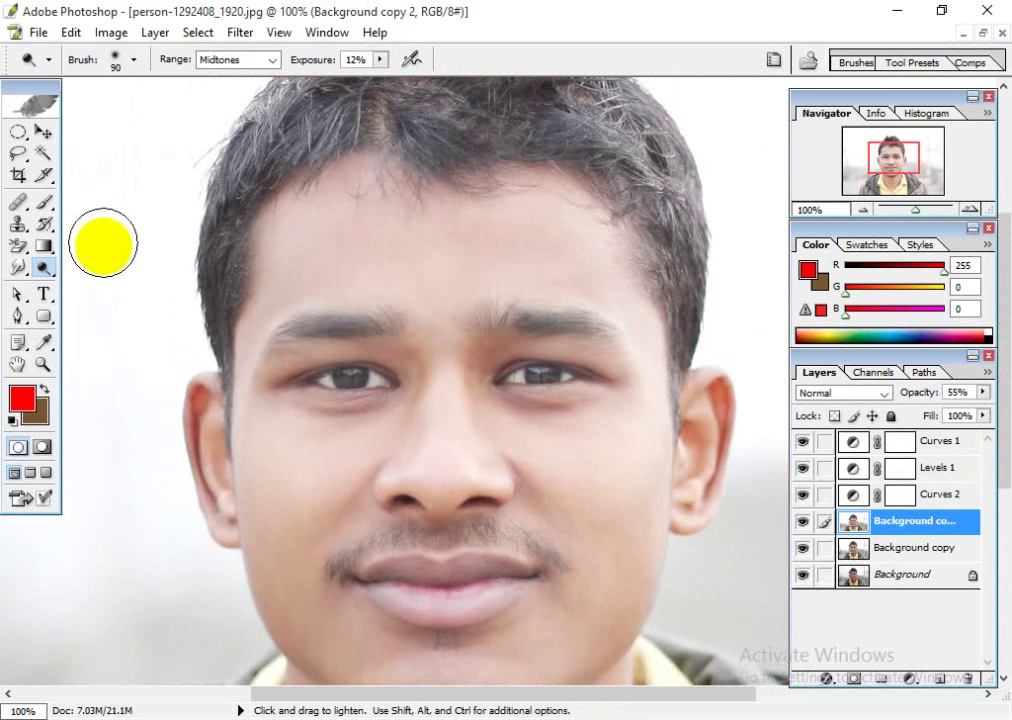
click(43, 131)
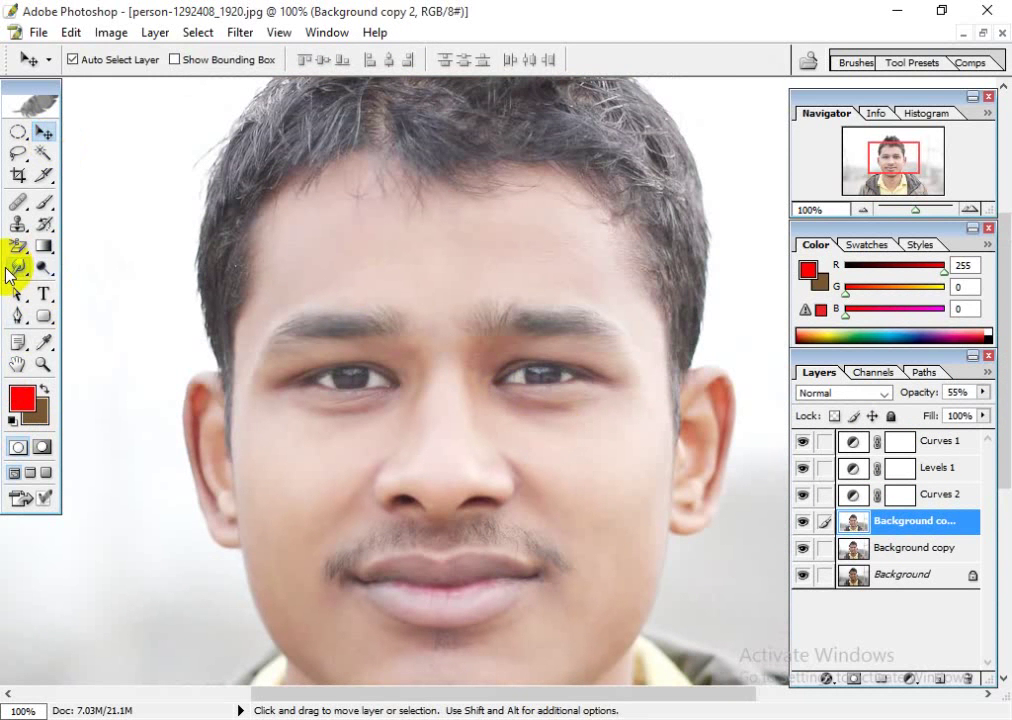
- Darken the hair across the top and sides of the head using the Burn tool with an enlarged brush
drag(527, 305, 585, 479)
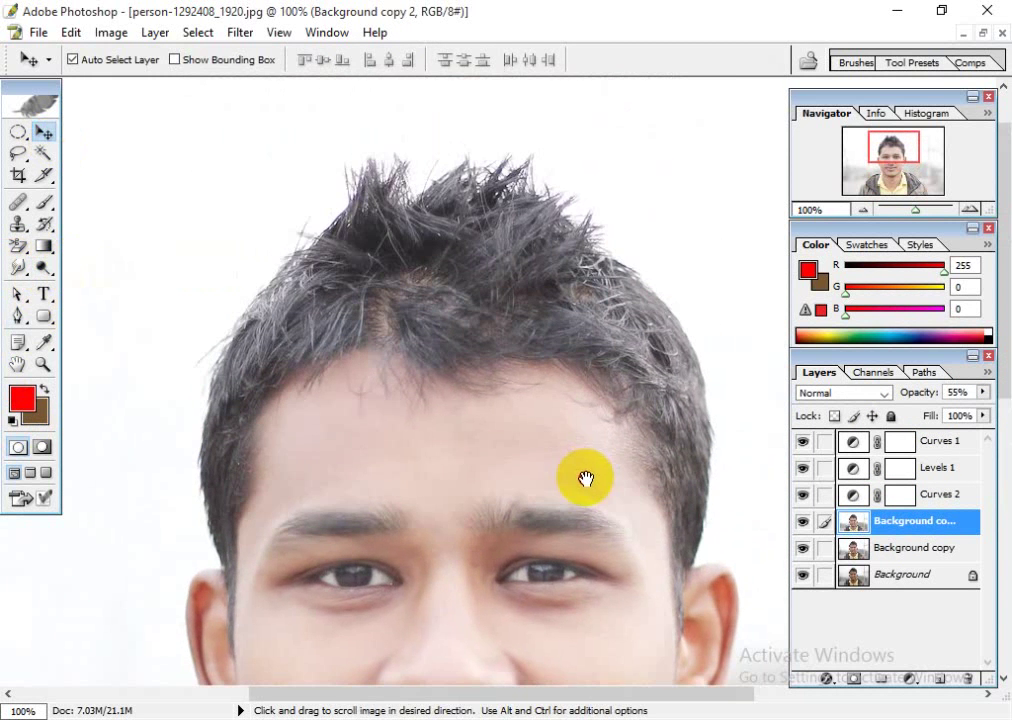
mouse_move(41, 272)
mouse_down()
mouse_move(142, 267)
mouse_move(124, 288)
mouse_up()
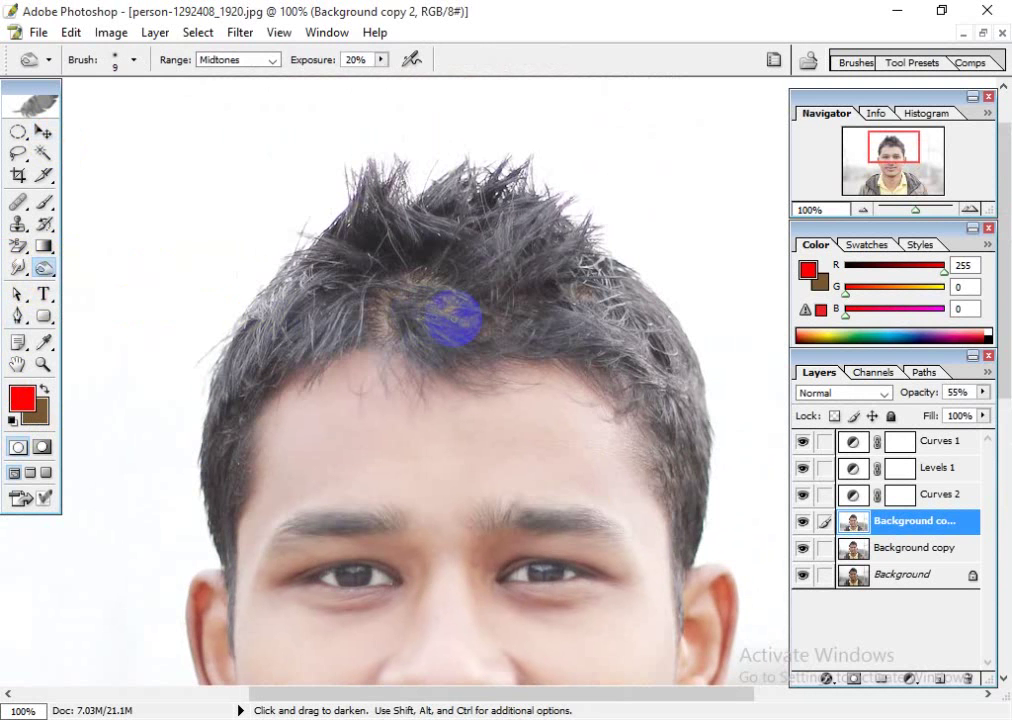
key(bracketright)
key(bracketright)
key(bracketright)
key(bracketright)
key(bracketright)
key(bracketright)
key(bracketright)
mouse_move(490, 289)
mouse_down()
mouse_move(364, 297)
mouse_move(457, 260)
mouse_move(347, 273)
mouse_move(342, 291)
mouse_move(296, 303)
mouse_move(256, 354)
mouse_move(232, 344)
mouse_move(327, 260)
mouse_move(534, 264)
mouse_move(734, 409)
mouse_move(666, 303)
mouse_move(660, 338)
mouse_move(629, 293)
mouse_move(693, 369)
mouse_move(528, 239)
mouse_move(607, 289)
mouse_move(712, 465)
mouse_move(719, 438)
mouse_move(707, 422)
mouse_move(708, 493)
mouse_move(720, 414)
mouse_move(569, 273)
mouse_move(362, 247)
mouse_move(286, 331)
mouse_move(300, 275)
mouse_move(248, 323)
mouse_move(245, 360)
mouse_up()
key(p)
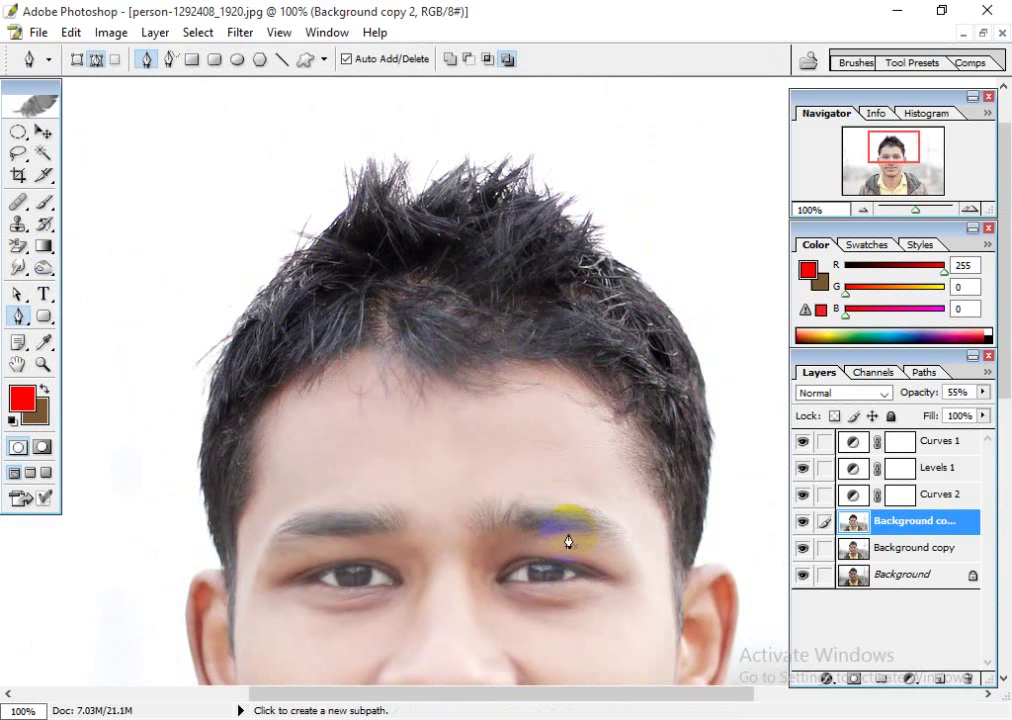
- Burn both eyebrows and the left-hand eye, reducing the brush to 40 px
click(45, 267)
drag(414, 519, 414, 519)
key(bracketleft)
key(bracketleft)
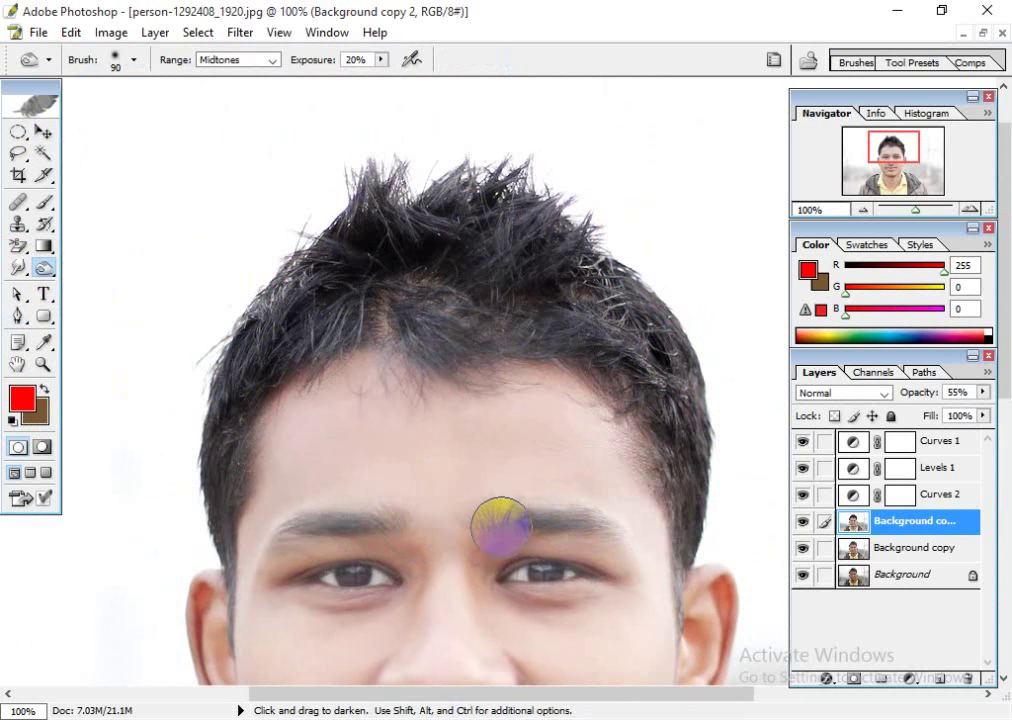
drag(484, 521, 576, 527)
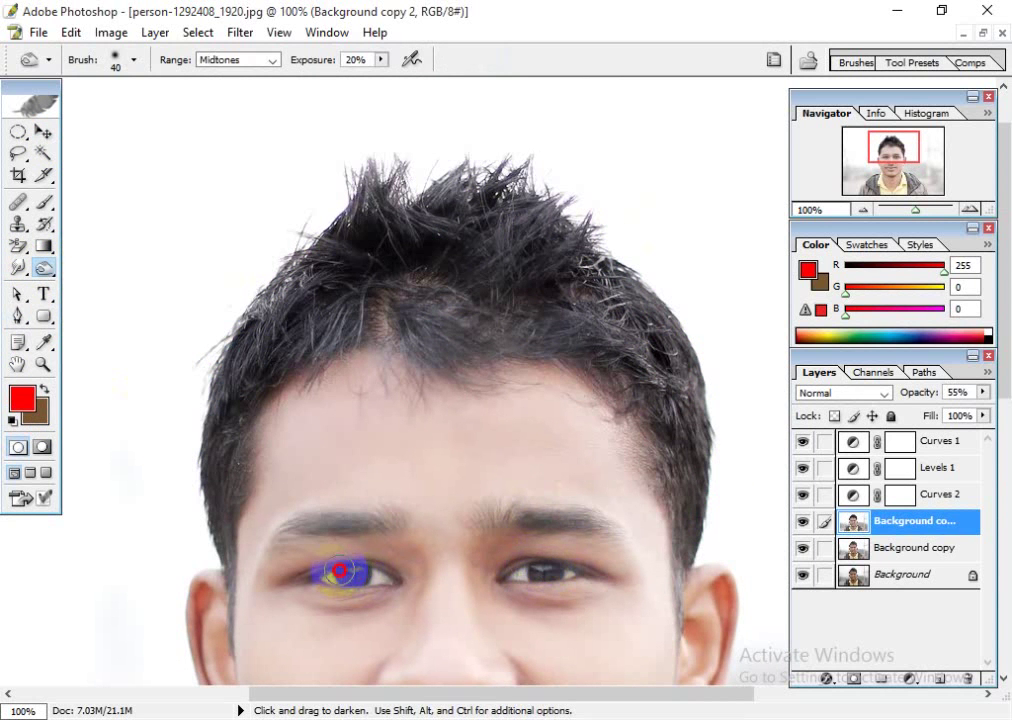
mouse_move(392, 525)
mouse_down()
mouse_move(286, 509)
mouse_move(253, 541)
mouse_move(349, 508)
mouse_move(390, 515)
mouse_up()
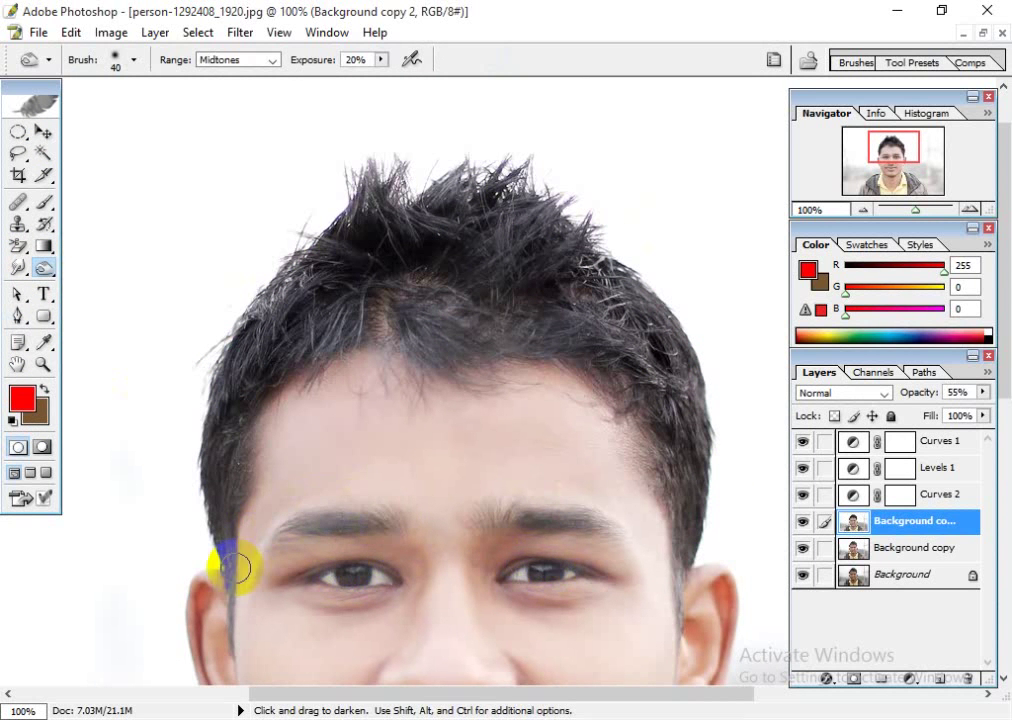
- Darken the sideburns and the hair along the sides of the head with the Burn tool
mouse_move(220, 555)
mouse_down()
mouse_move(228, 630)
mouse_move(222, 542)
mouse_move(235, 656)
mouse_move(226, 607)
mouse_up()
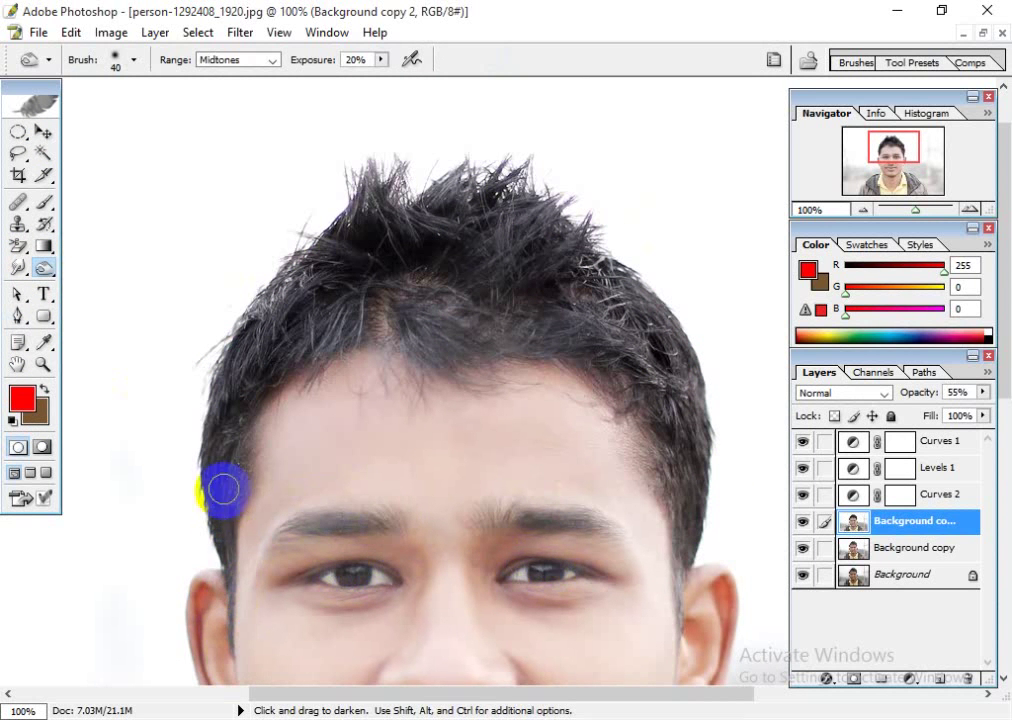
mouse_move(472, 333)
mouse_down()
mouse_move(626, 465)
mouse_move(660, 510)
mouse_move(675, 612)
mouse_move(683, 588)
mouse_move(664, 569)
mouse_move(660, 524)
mouse_move(645, 580)
mouse_up()
mouse_move(632, 637)
mouse_down()
mouse_move(577, 370)
mouse_move(553, 434)
mouse_up()
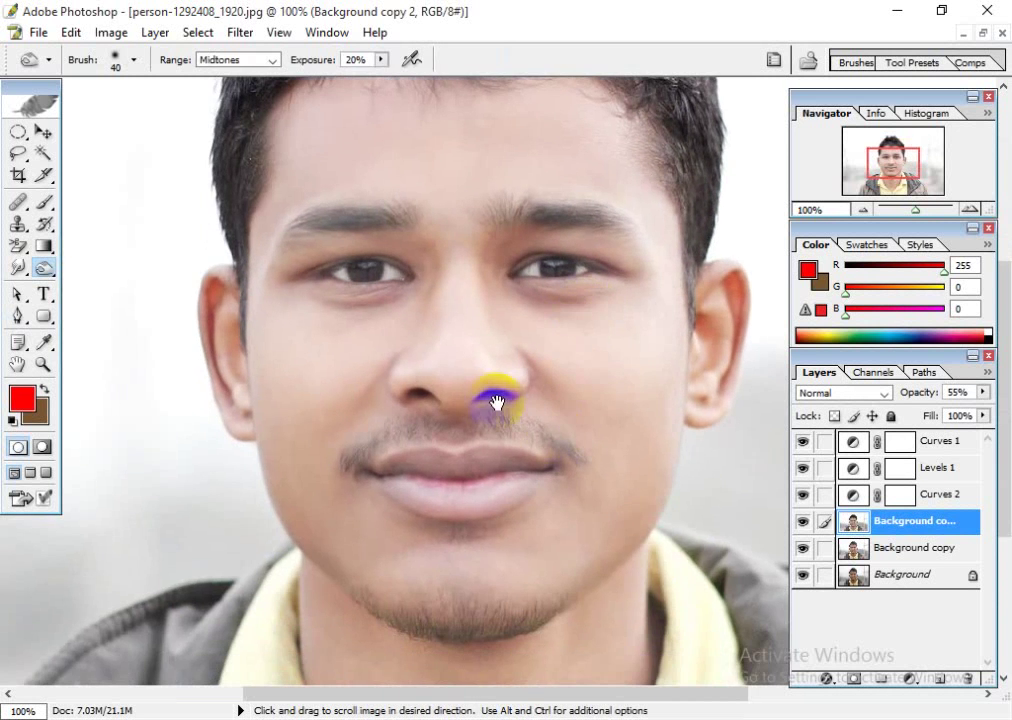
drag(497, 402, 498, 253)
key(ctrl+minus)
key(ctrl+0)
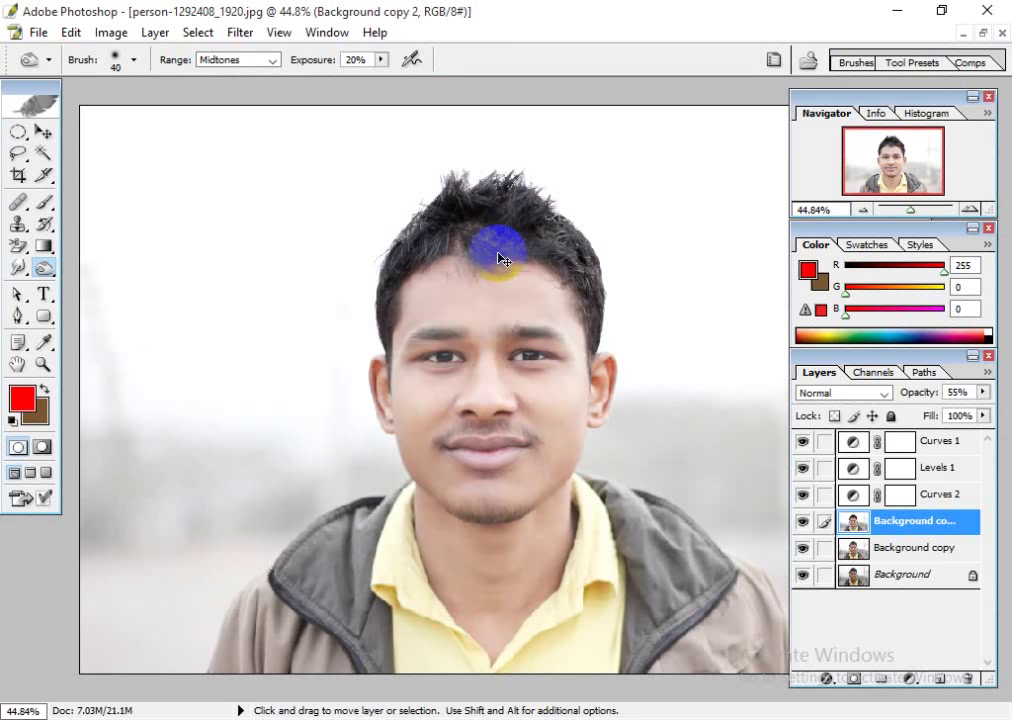
click(43, 131)
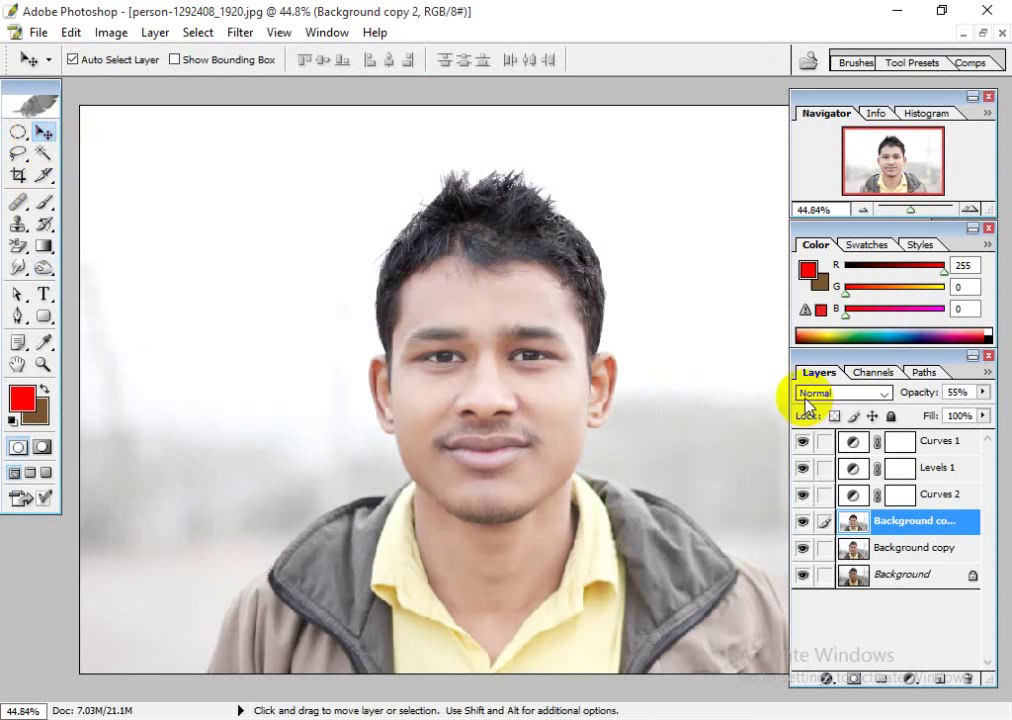
click(525, 423)
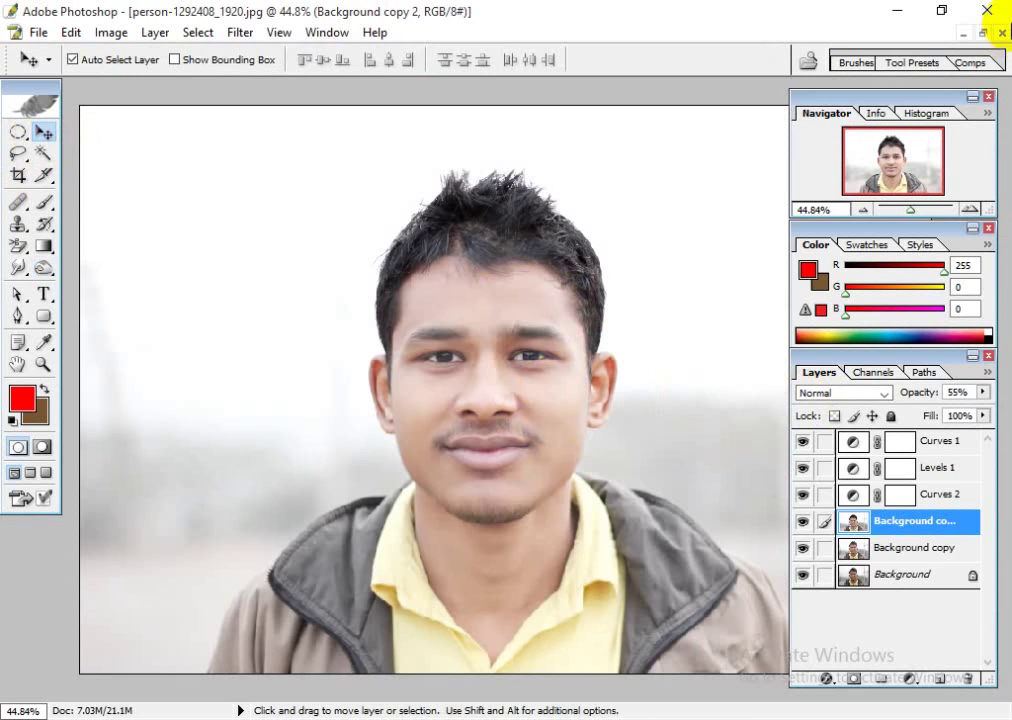
click(983, 32)
click(576, 328)
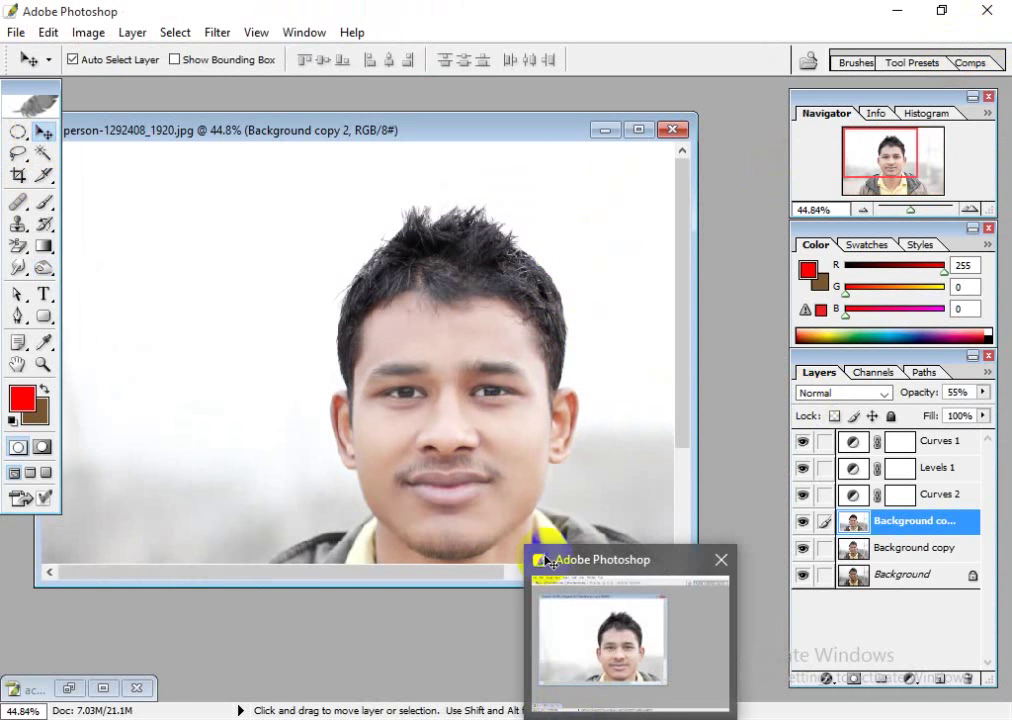
click(638, 129)
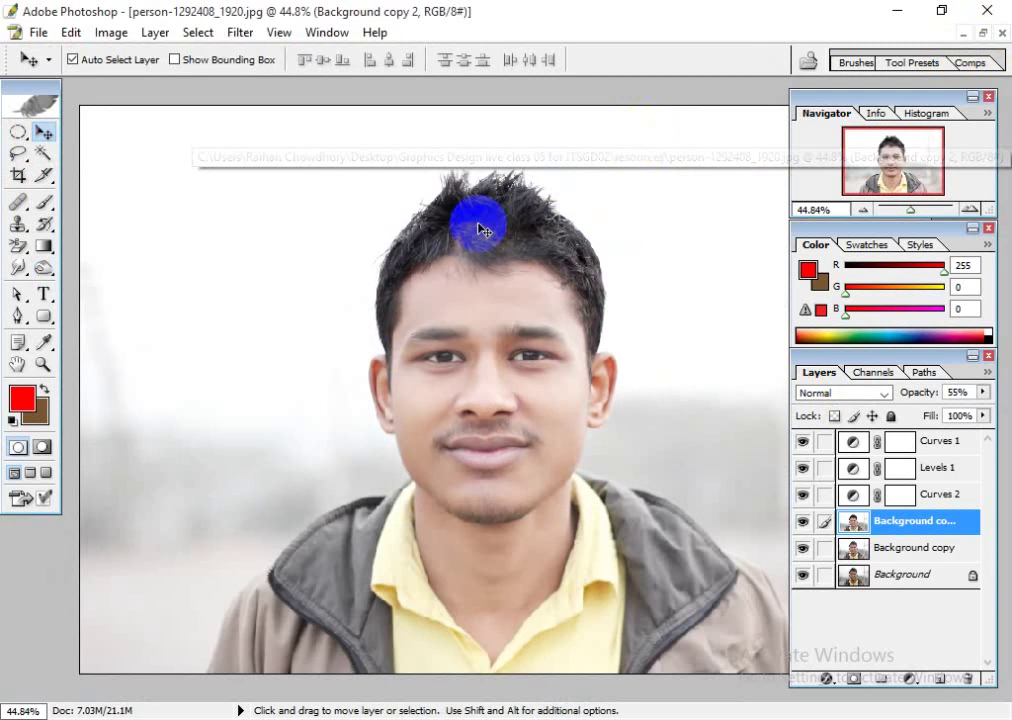
click(240, 32)
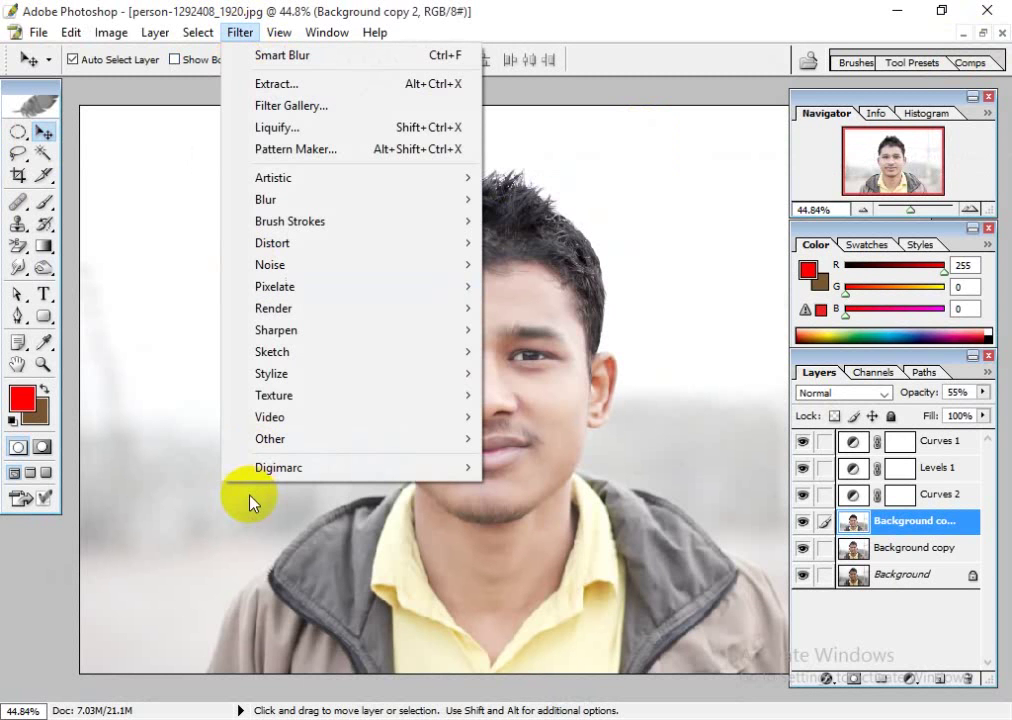
click(549, 289)
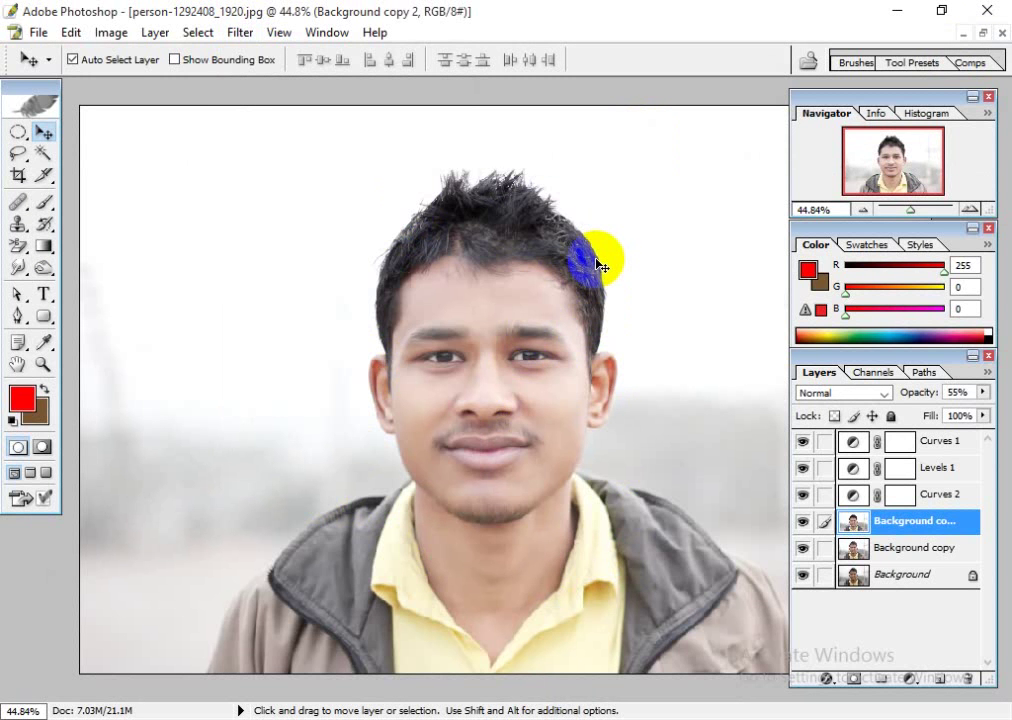
key(ctrl+plus)
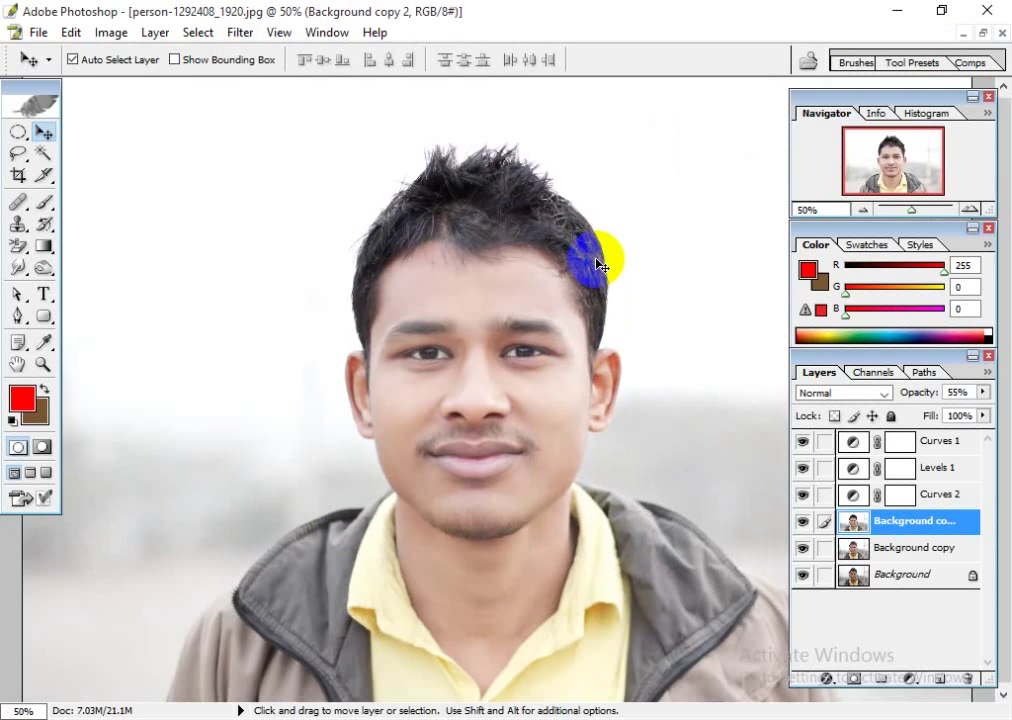
key(ctrl+minus)
key(ctrl+plus)
key(ctrl+minus)
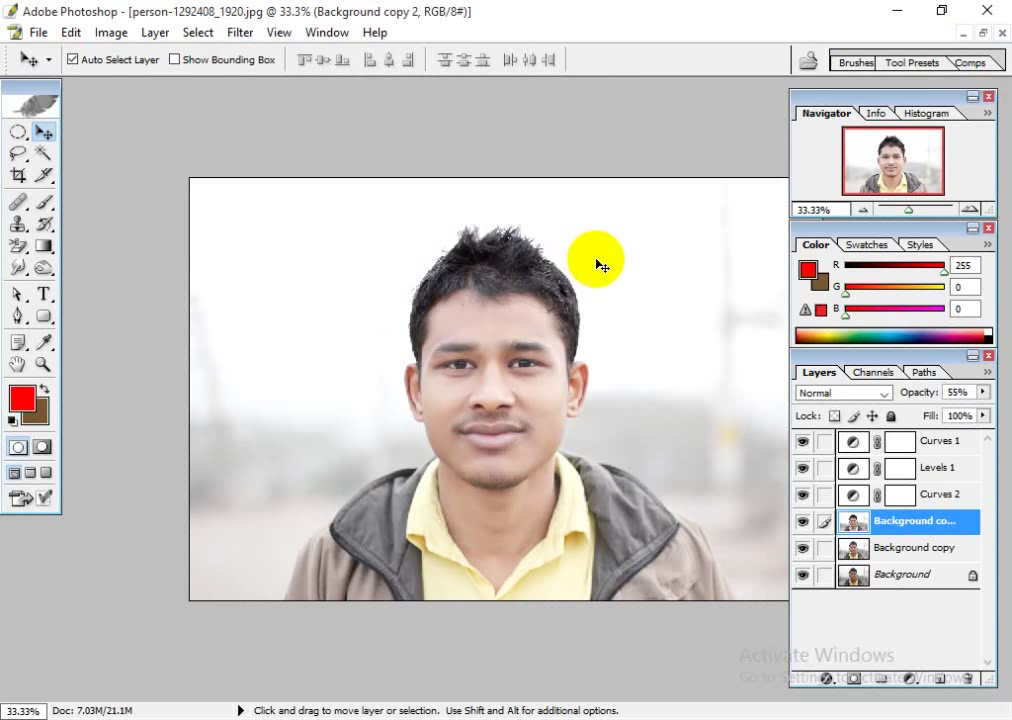
- Examine the portrait's pixel dimensions, document size and resolution in the Image Size settings, leaving them as they are
click(18, 177)
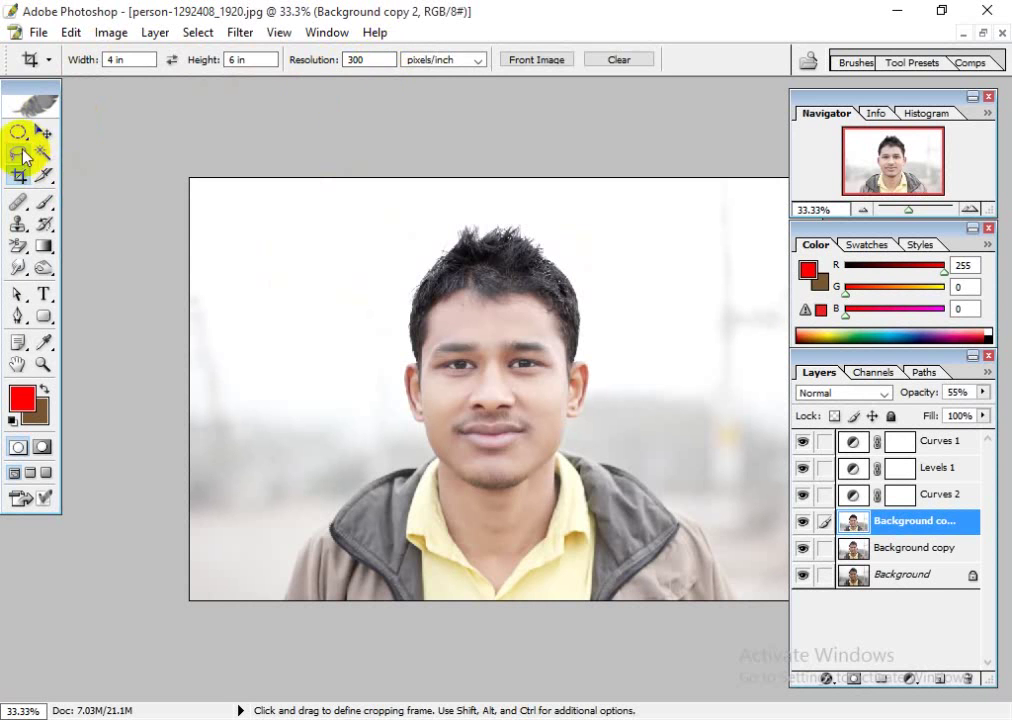
click(43, 130)
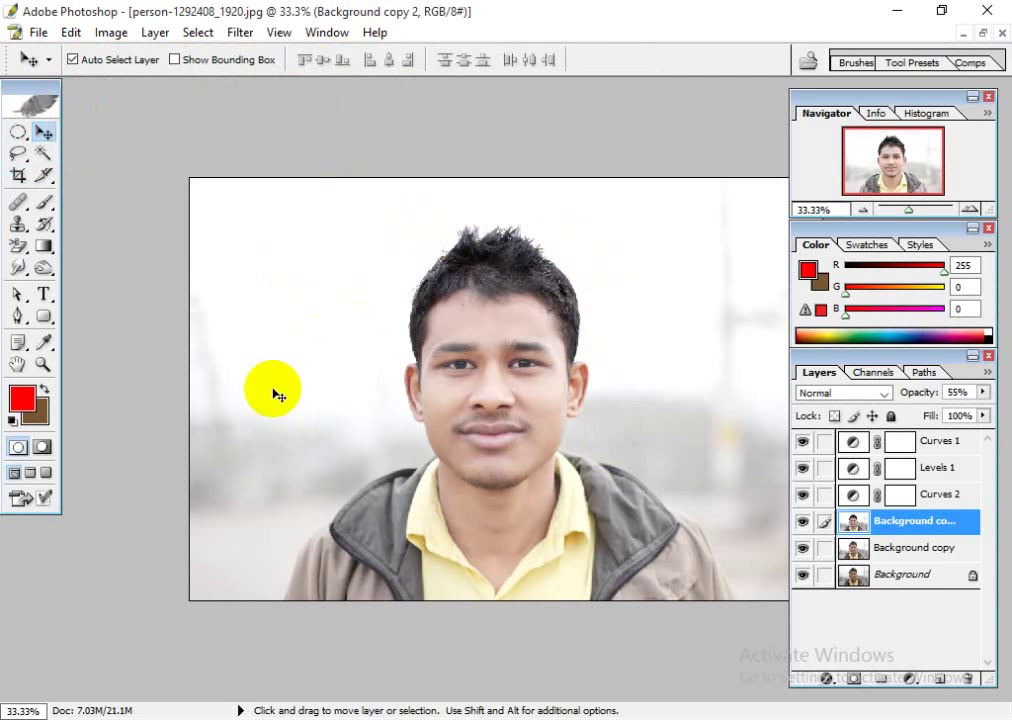
click(112, 34)
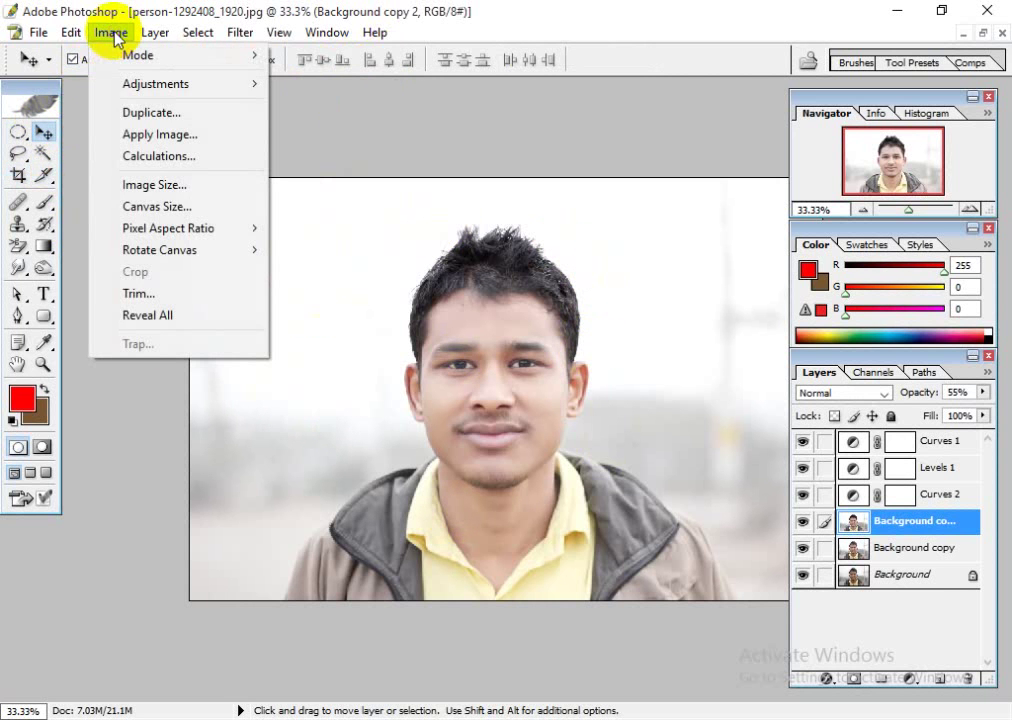
click(160, 185)
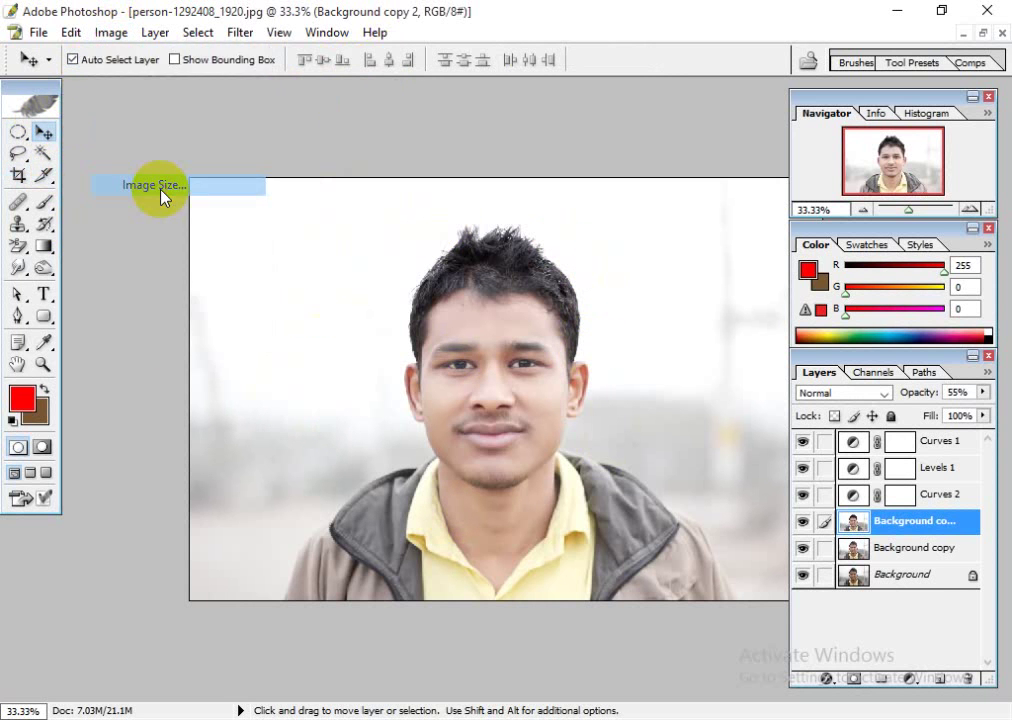
drag(520, 216, 420, 172)
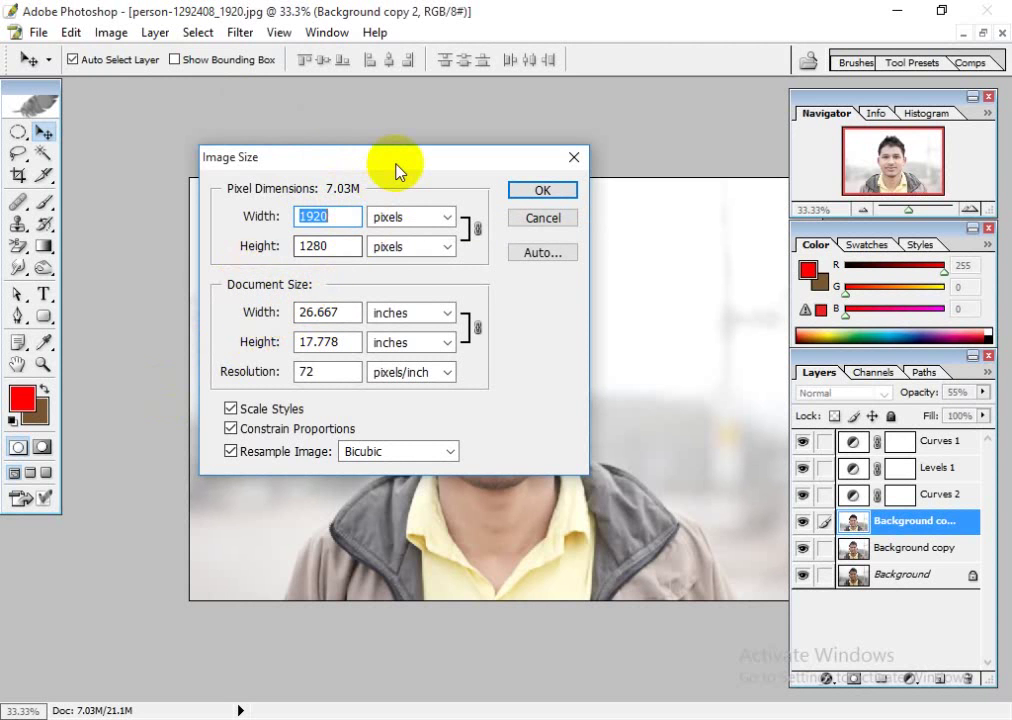
drag(396, 168, 400, 145)
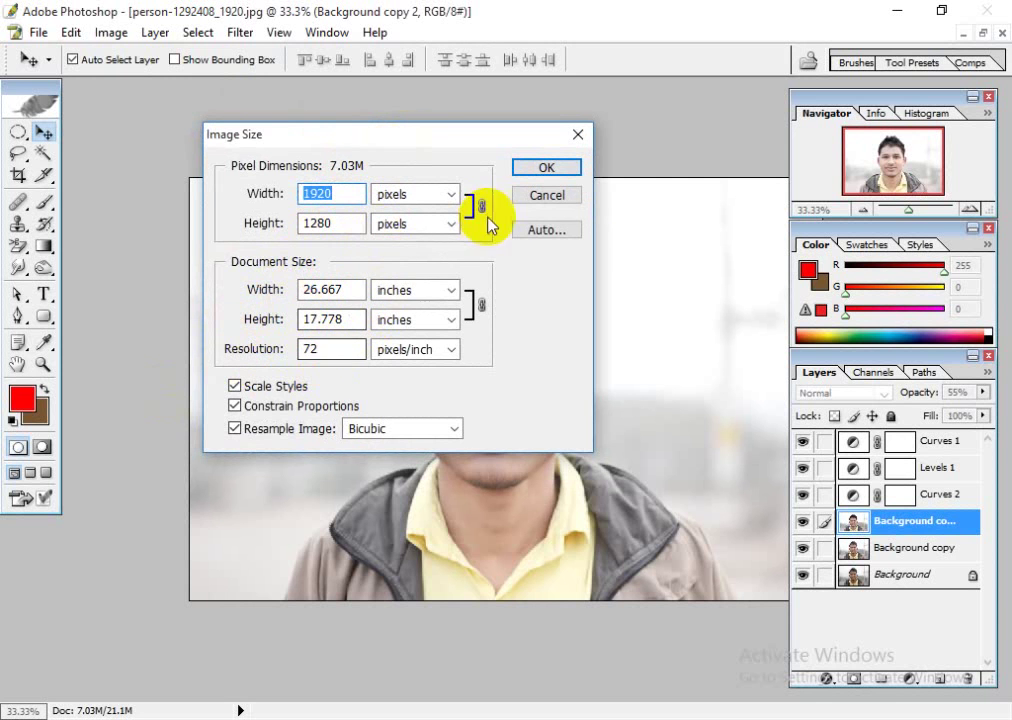
click(577, 134)
- Set the Crop tool to a fixed width of 1.5 in and height of 2 in
click(19, 175)
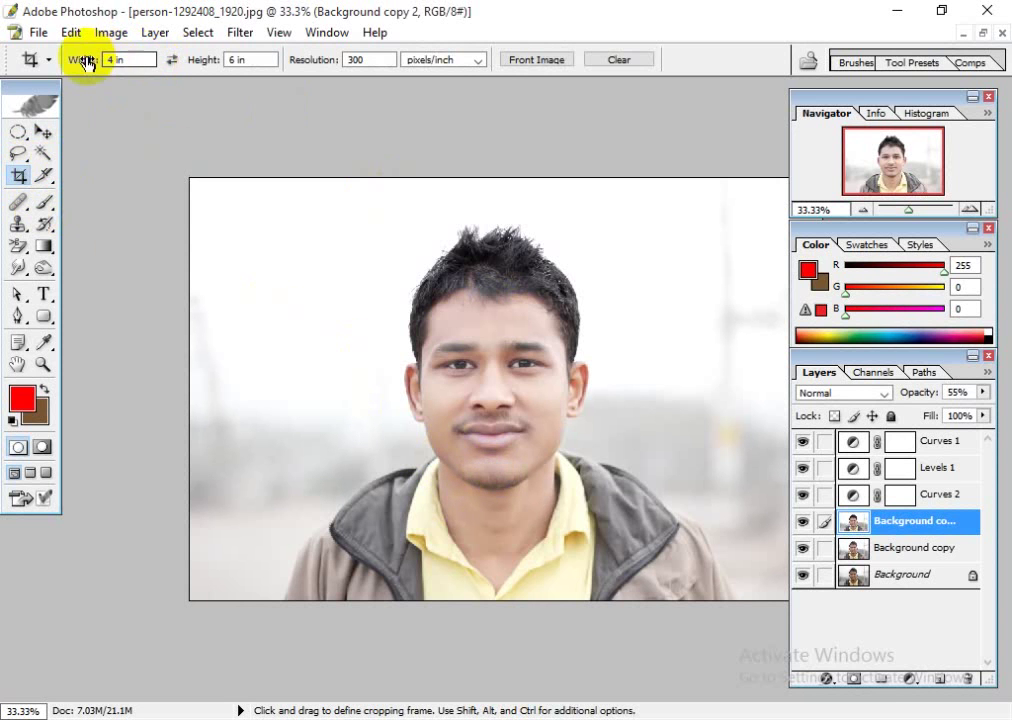
click(138, 60)
text(1.)
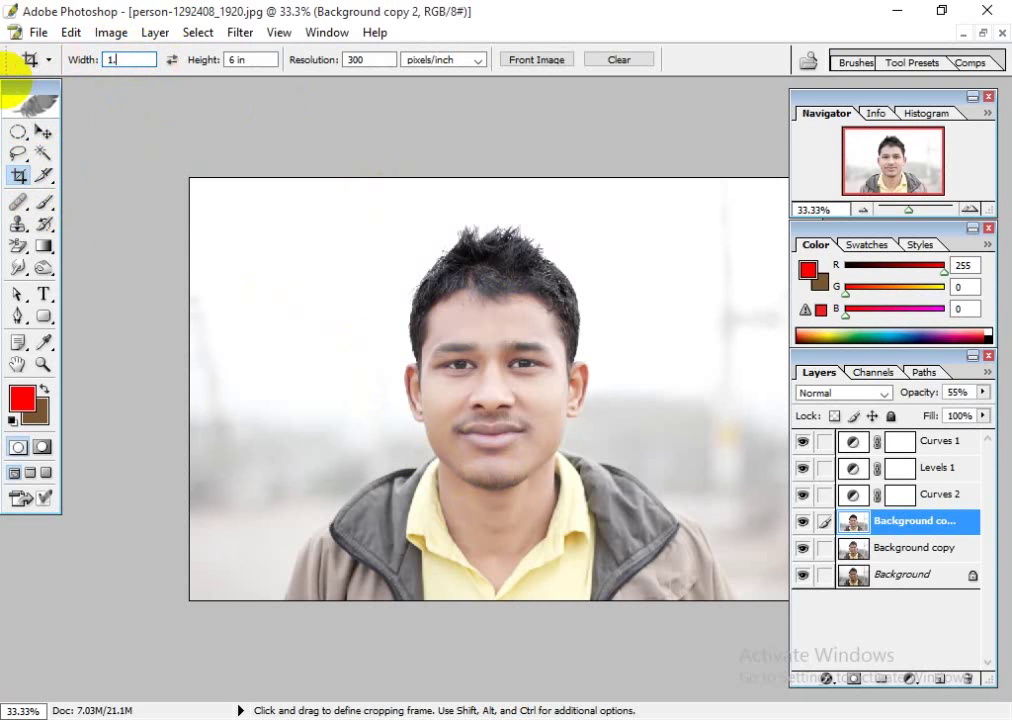
text(5)
key(Tab)
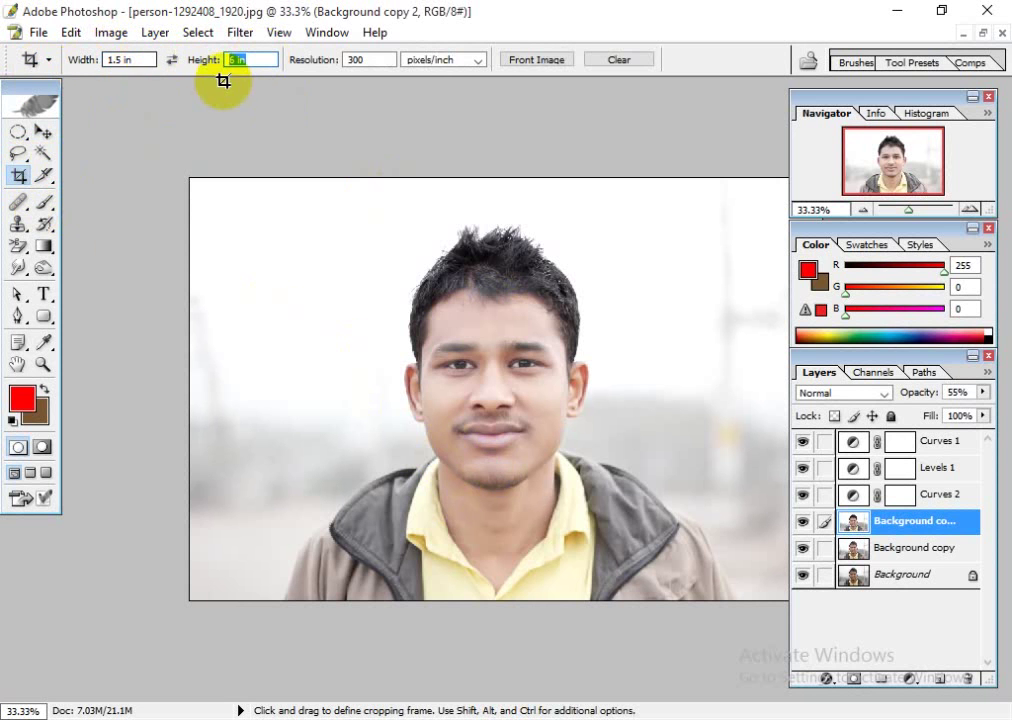
text(2)
drag(334, 188, 641, 600)
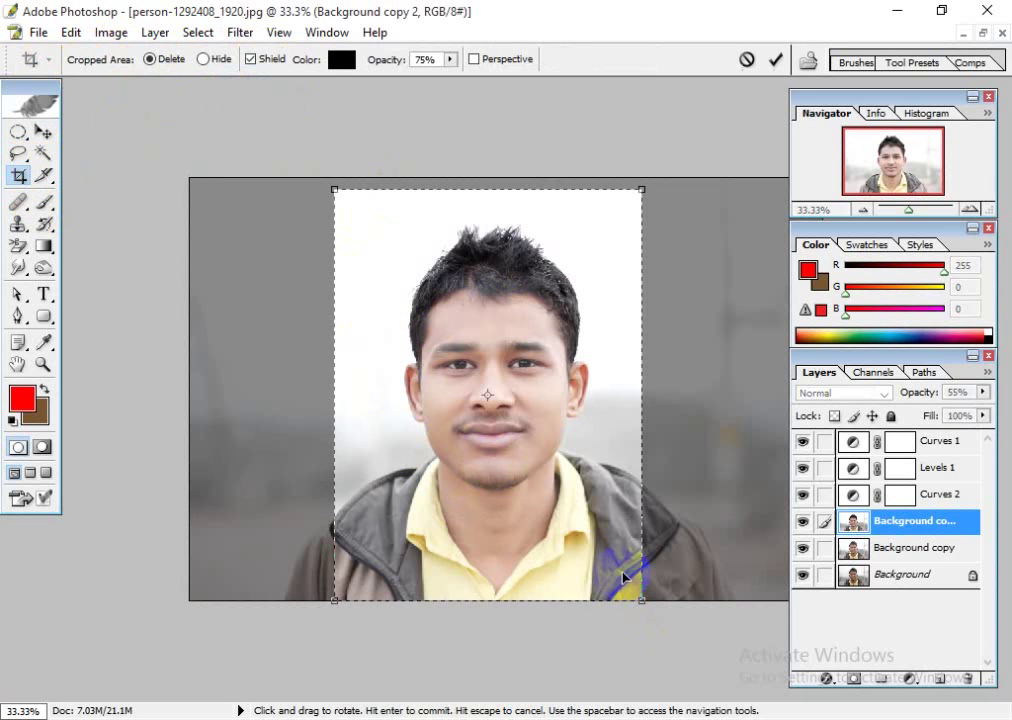
drag(595, 493, 597, 481)
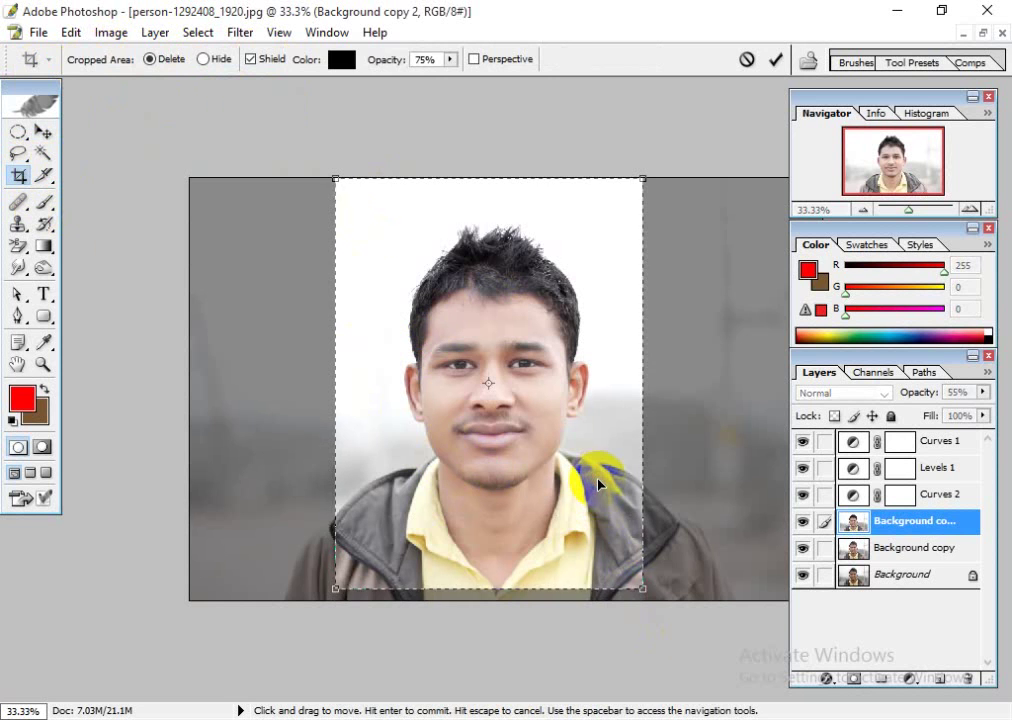
key(Escape)
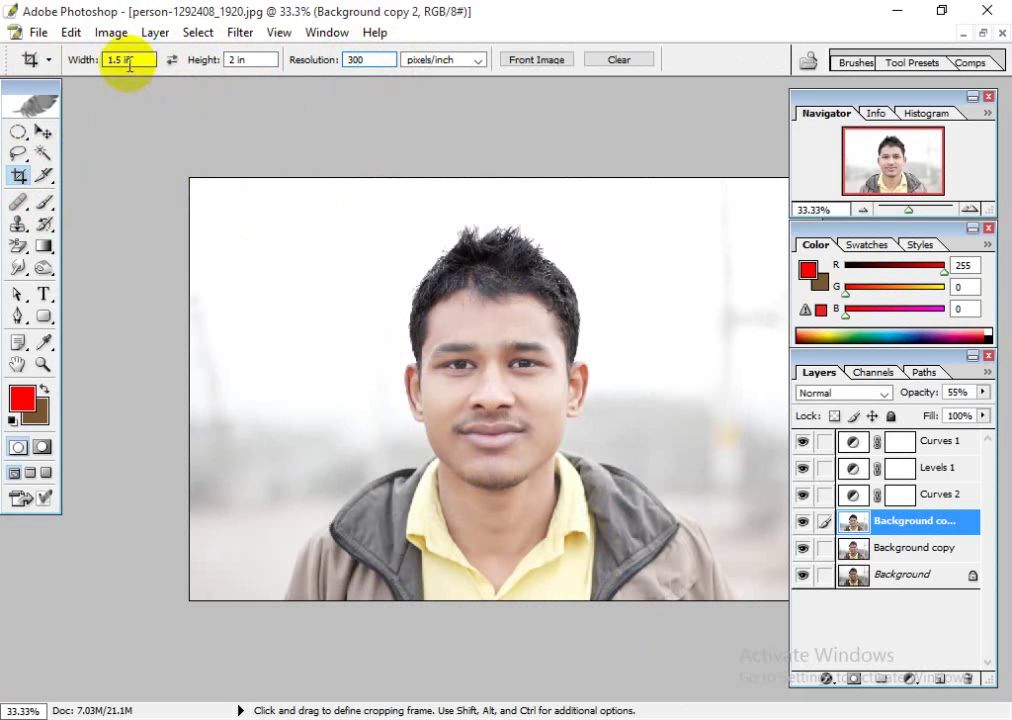
- Open the Size text file in the "Graphics Design live class 05 for ITSGD02" desktop folder and read the standard photo print sizes
click(510, 657)
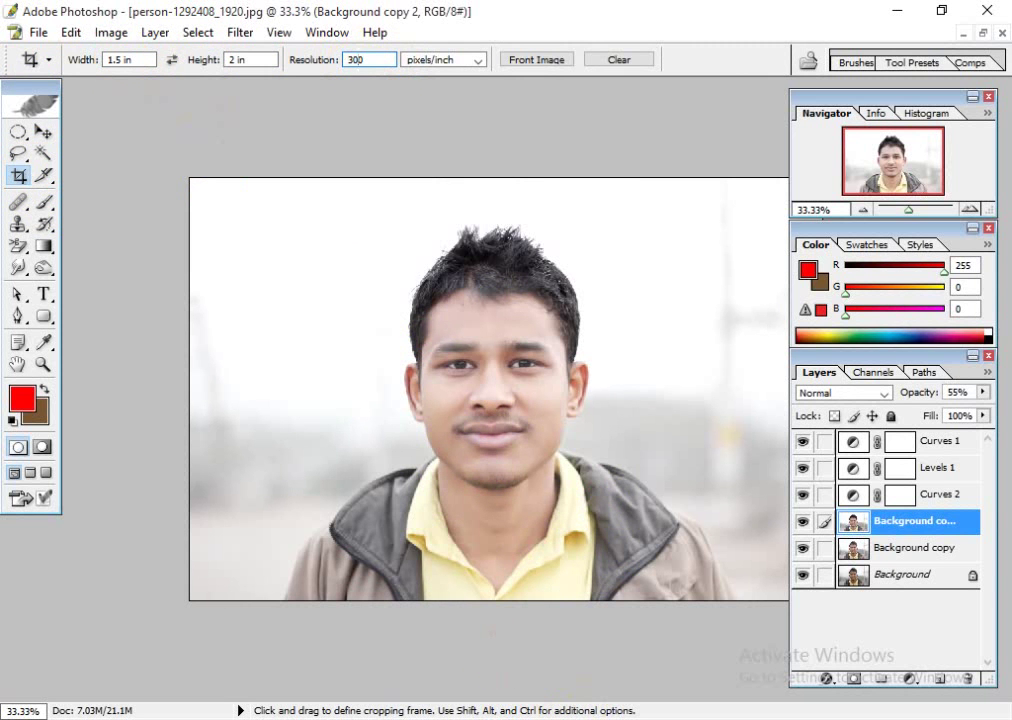
key(super+Tab)
click(427, 714)
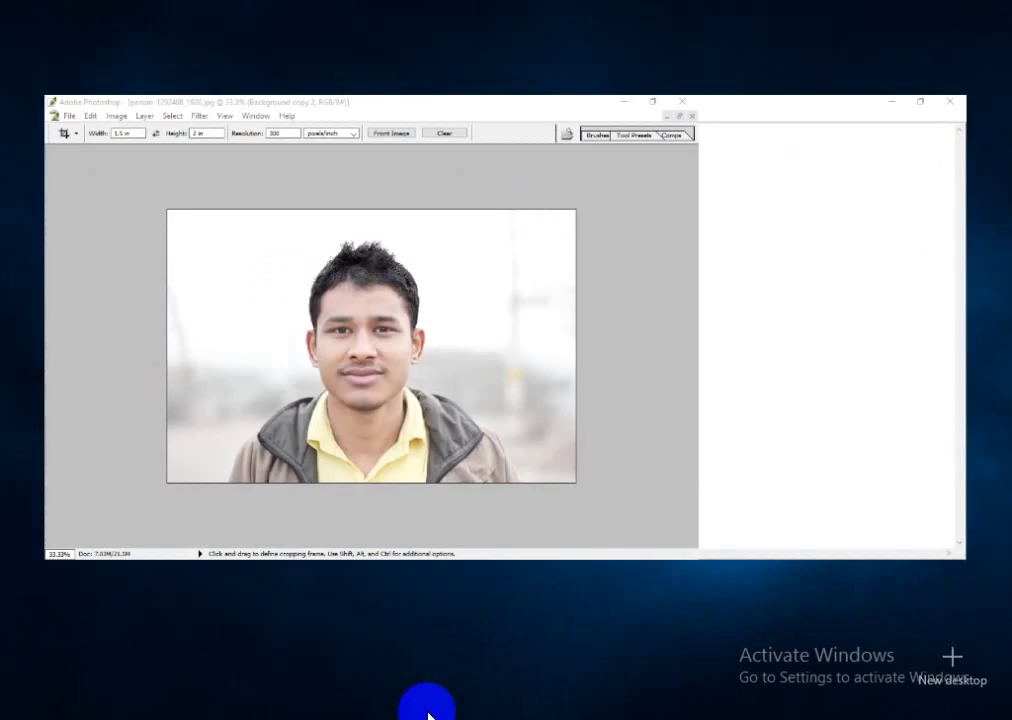
click(903, 12)
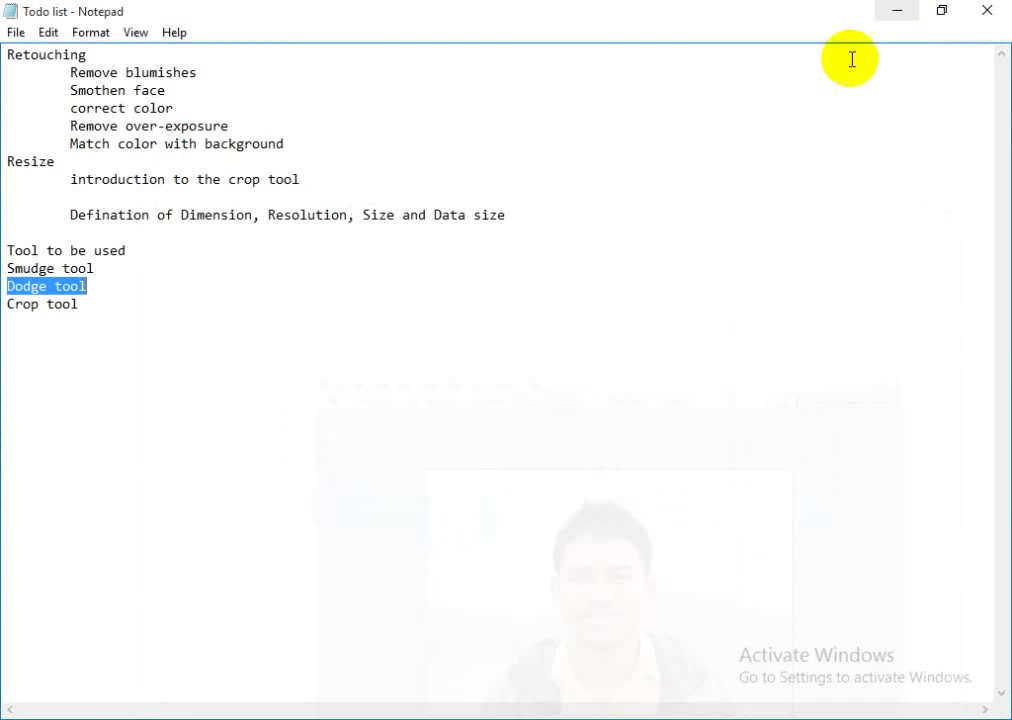
click(908, 15)
click(490, 270)
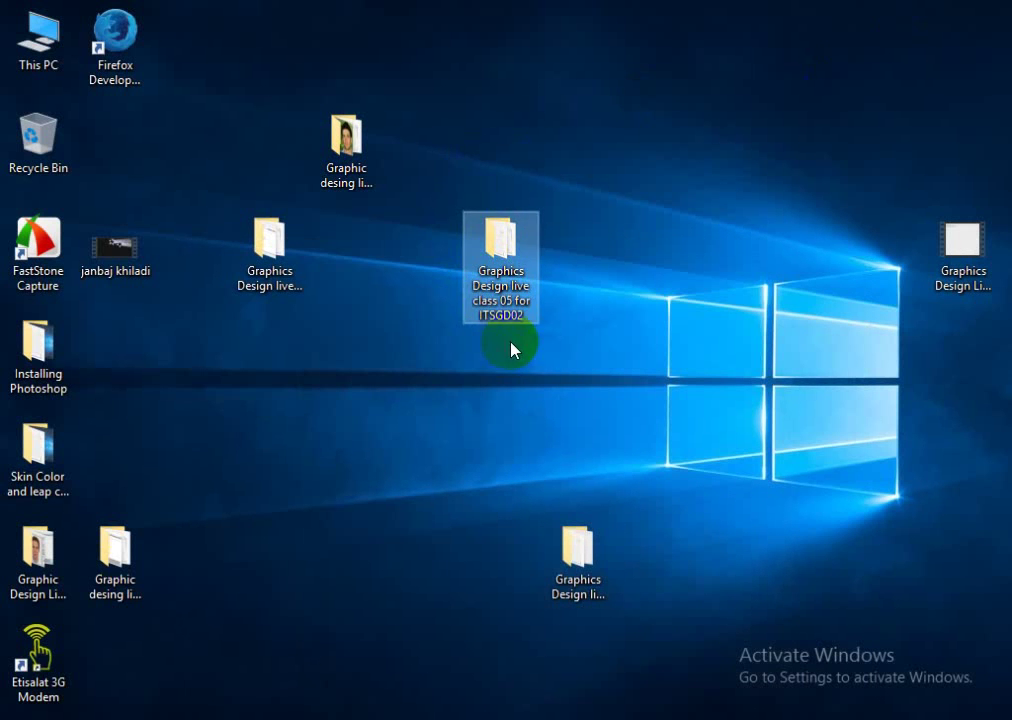
click(490, 284)
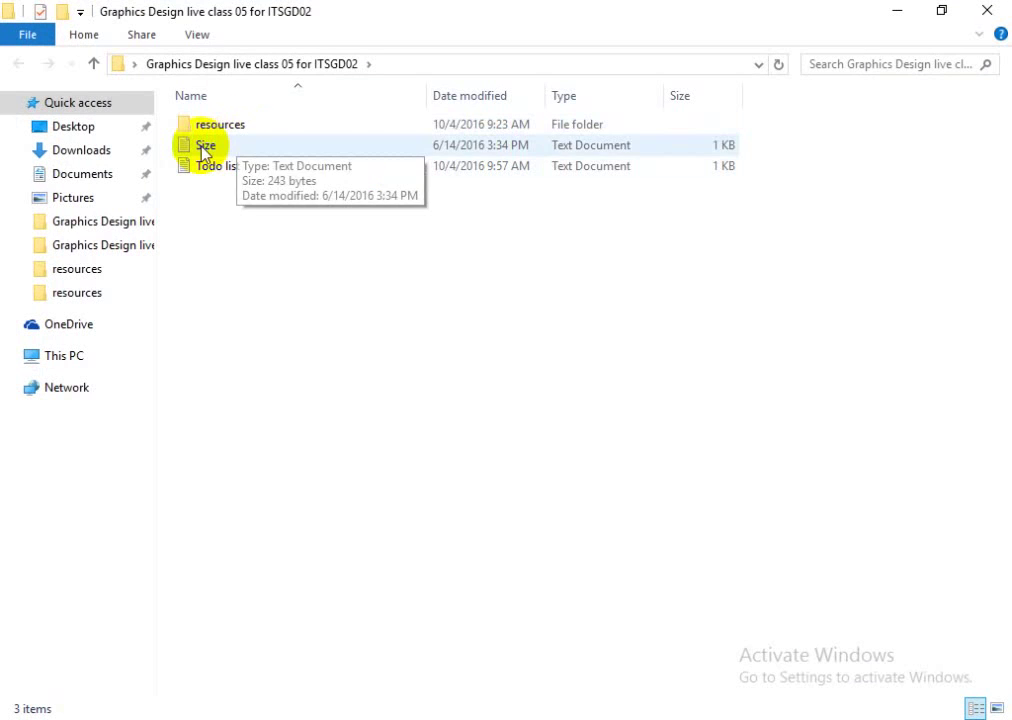
double_click(206, 146)
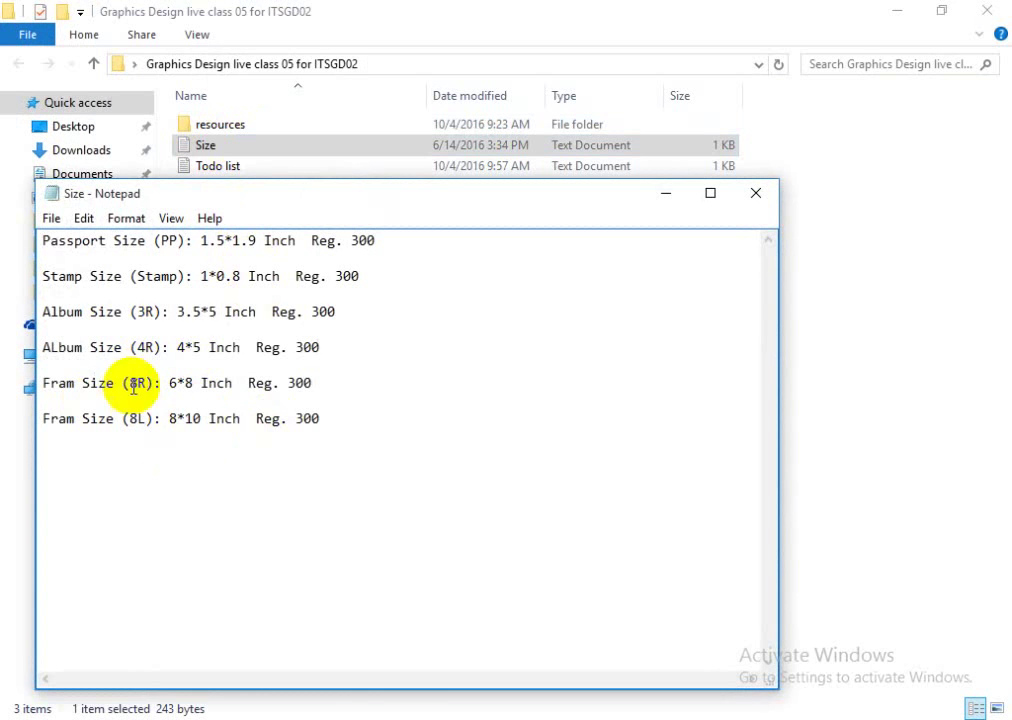
click(772, 196)
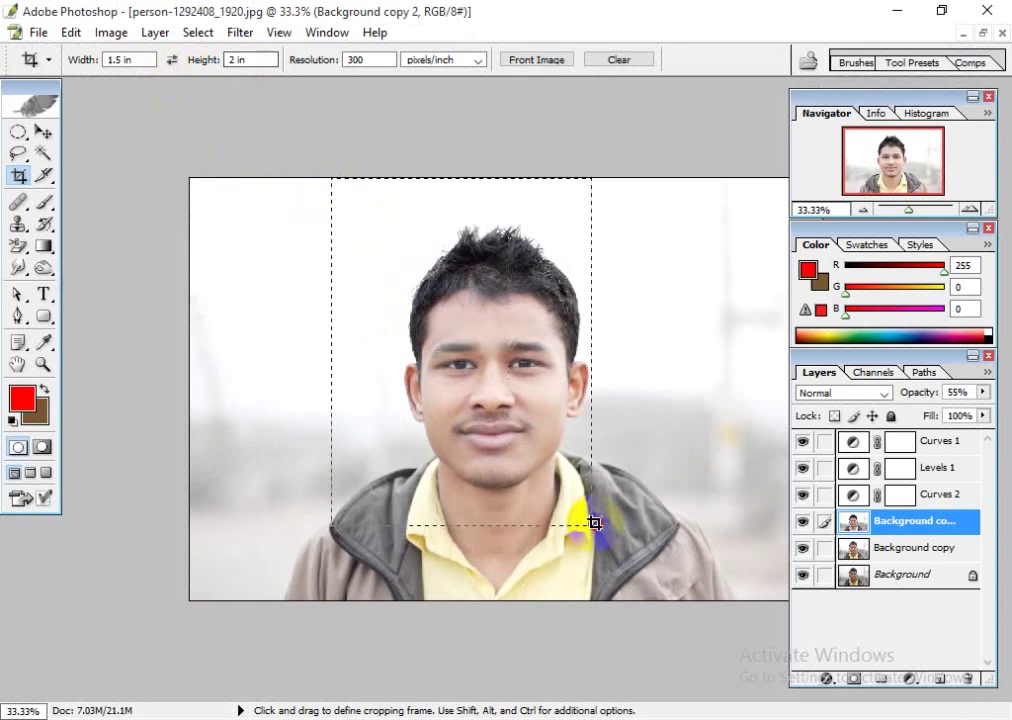
- Crop the portrait to the head and shoulders over the full image height with the 1.5 × 2 in crop frame
drag(594, 523, 647, 602)
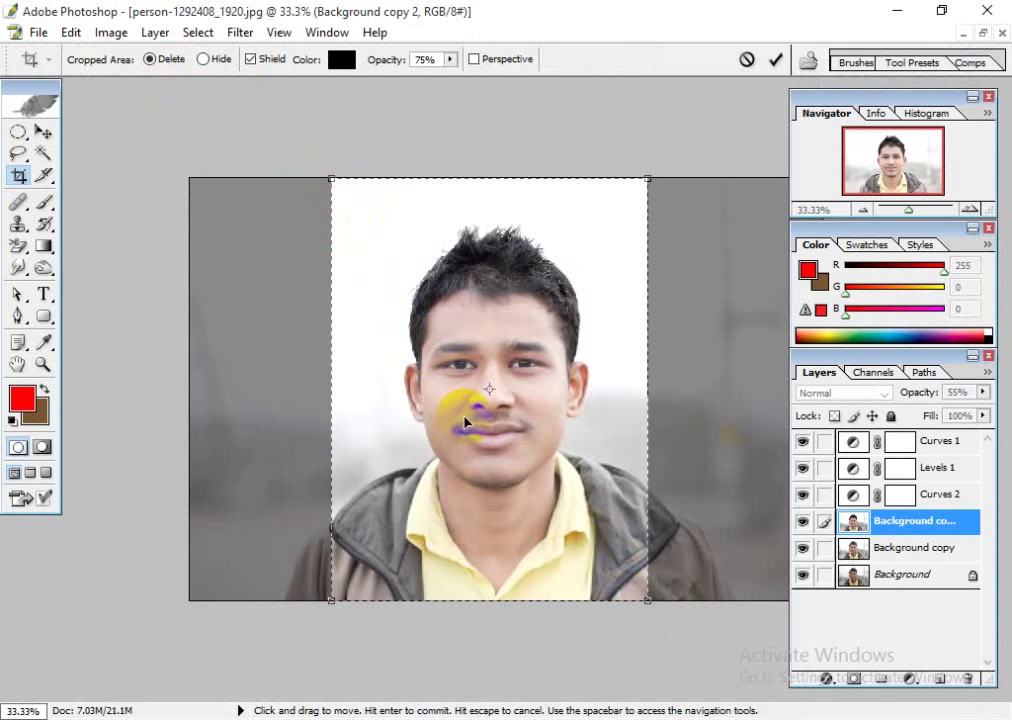
drag(662, 581, 665, 533)
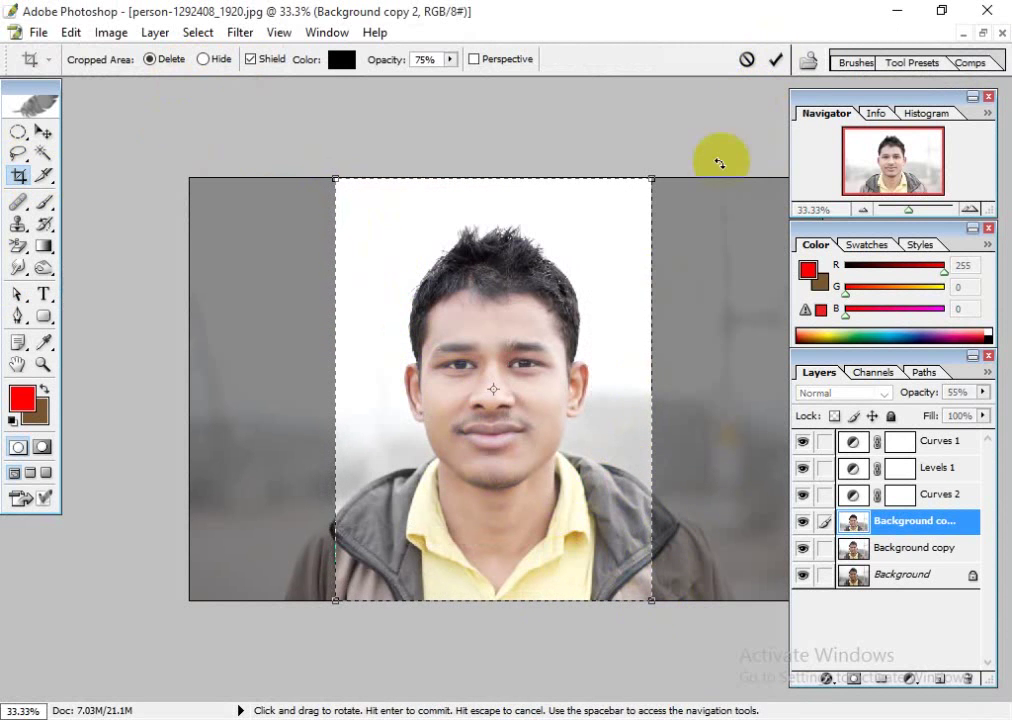
click(776, 60)
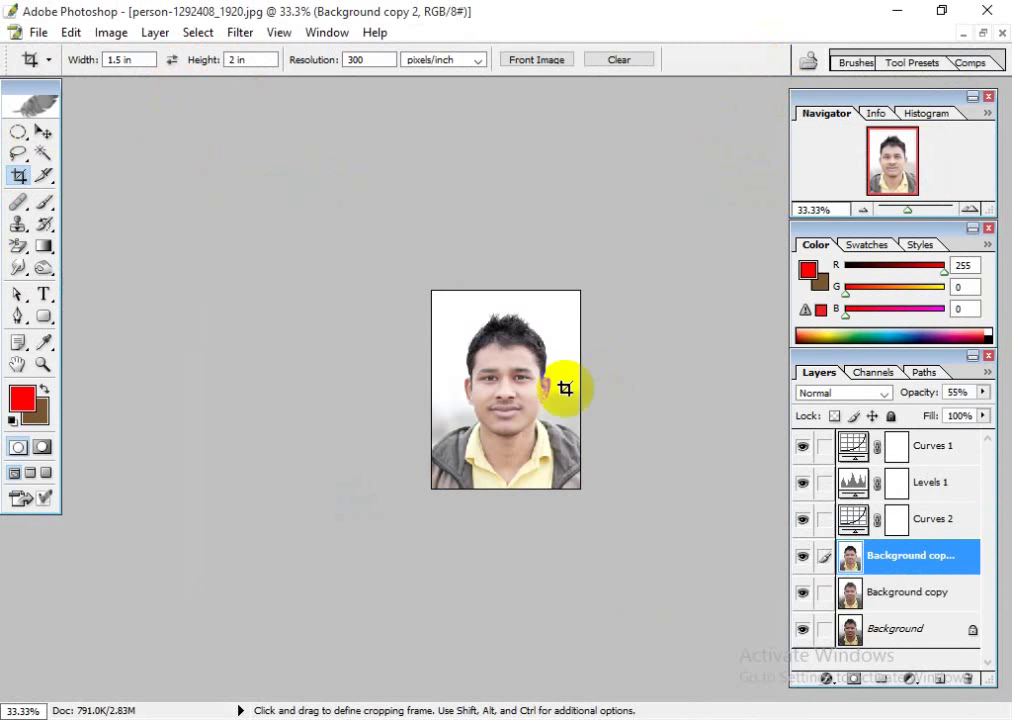
- Check the cropped portrait's dimensions in Image Size and inspect the result up close
click(111, 32)
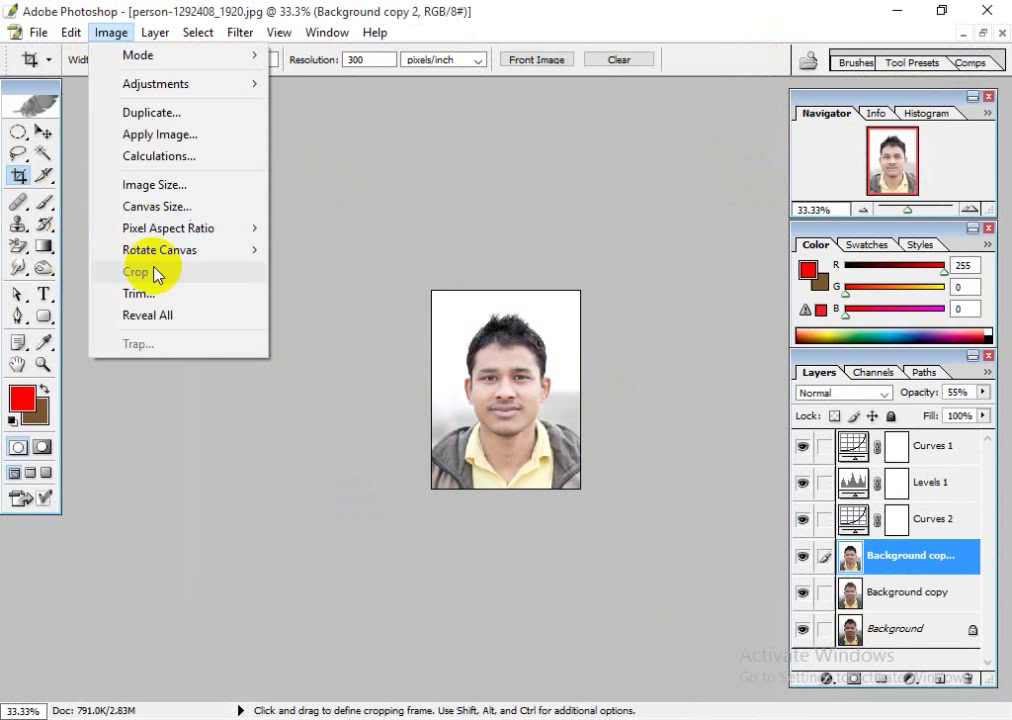
click(160, 188)
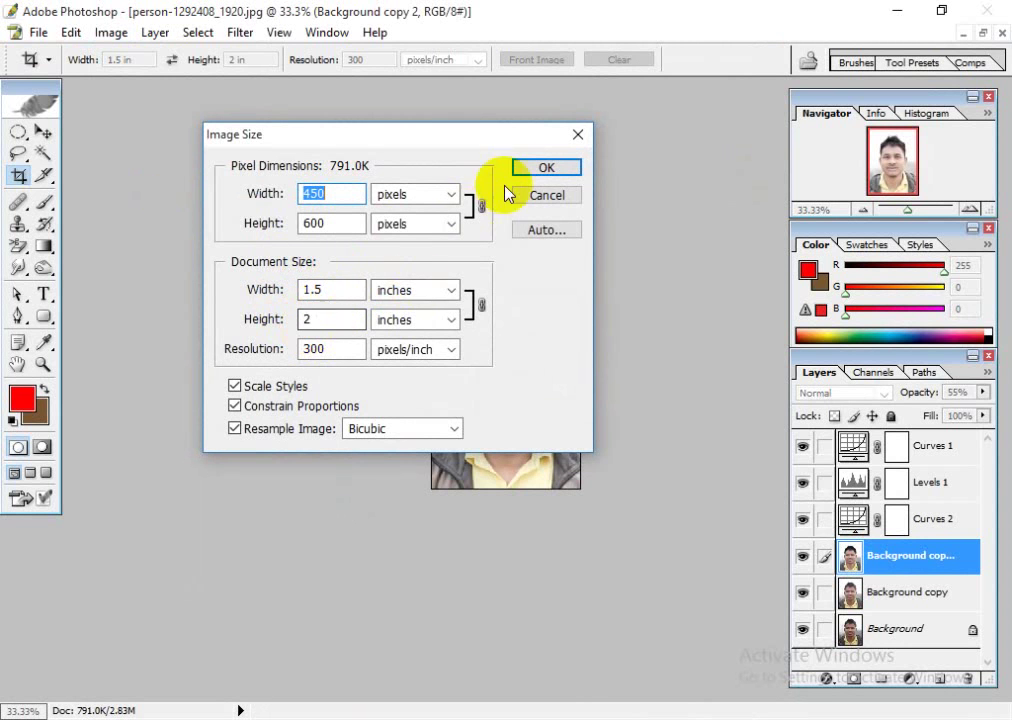
click(546, 167)
click(45, 138)
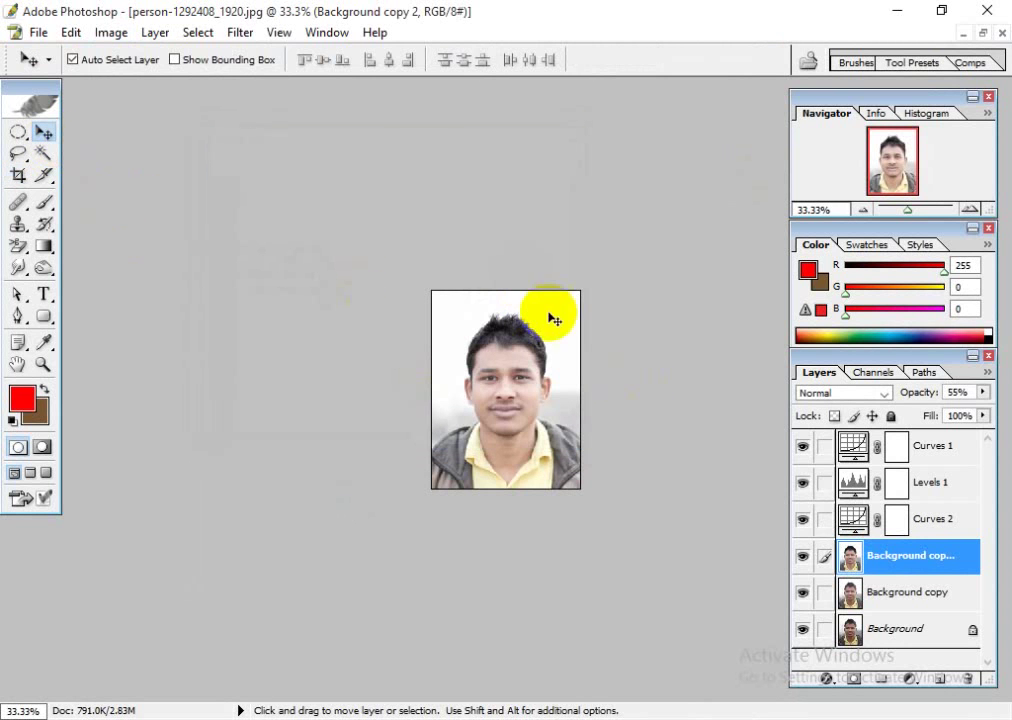
scroll(463, 368, up, 9)
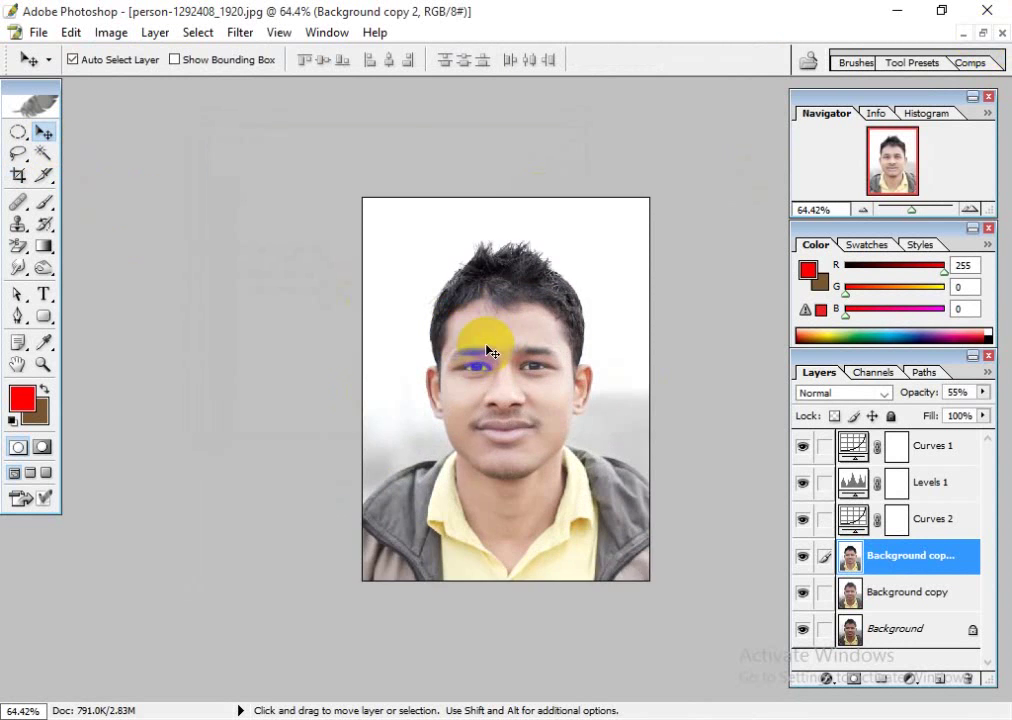
scroll(470, 354, down, 5)
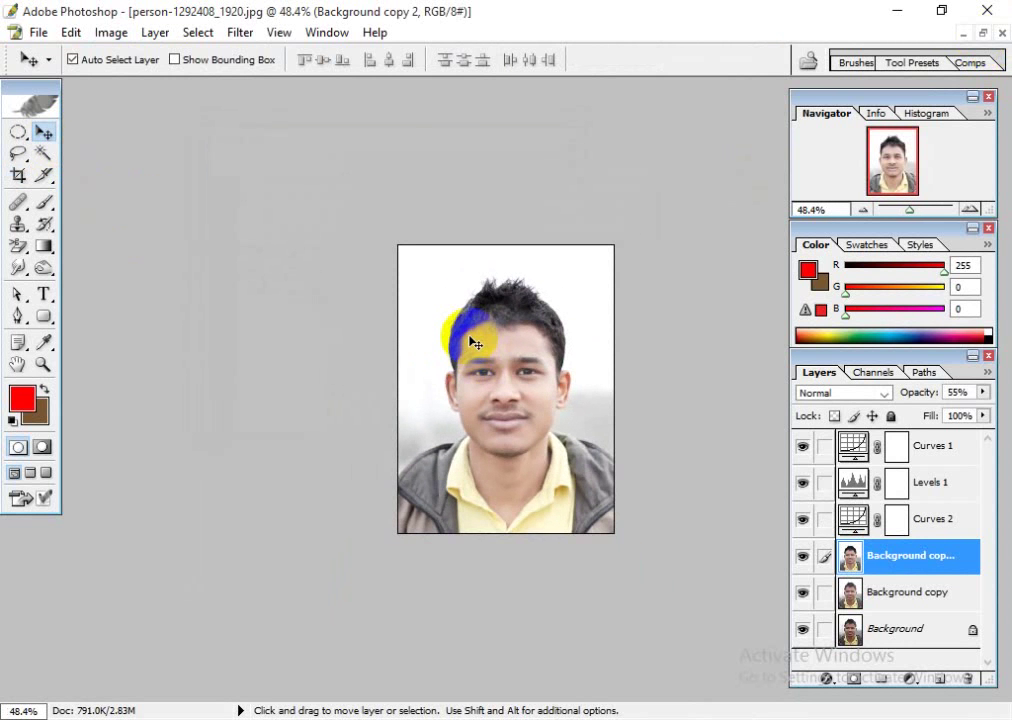
- Undo the crop of the portrait
key(ctrl+alt+z)
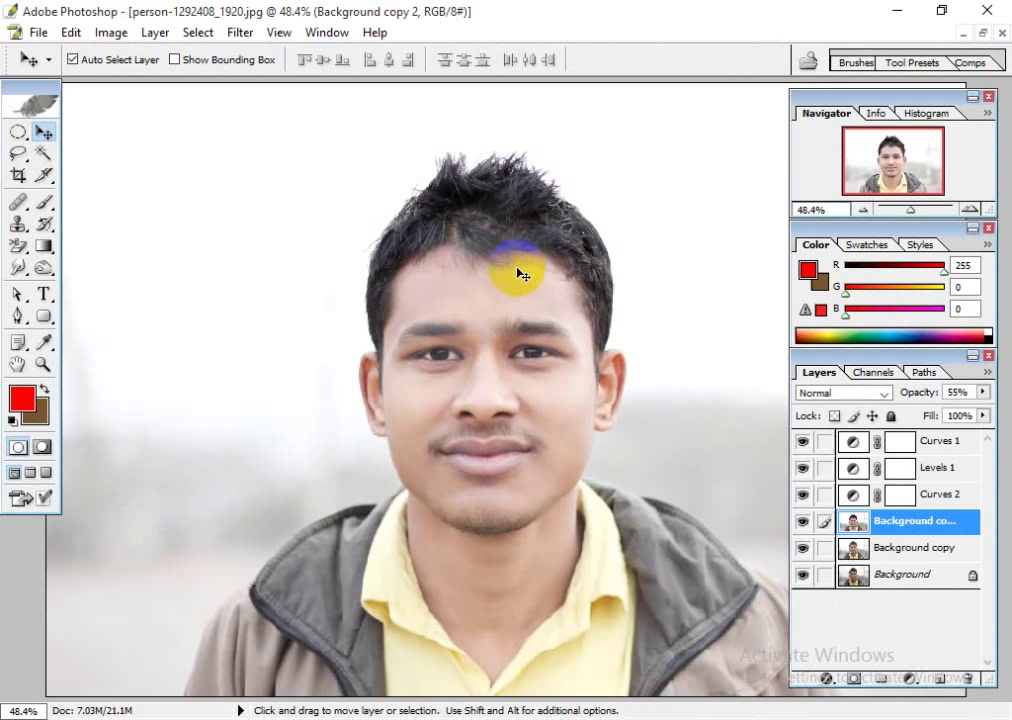
scroll(517, 273, down, 2)
scroll(517, 273, up, 2)
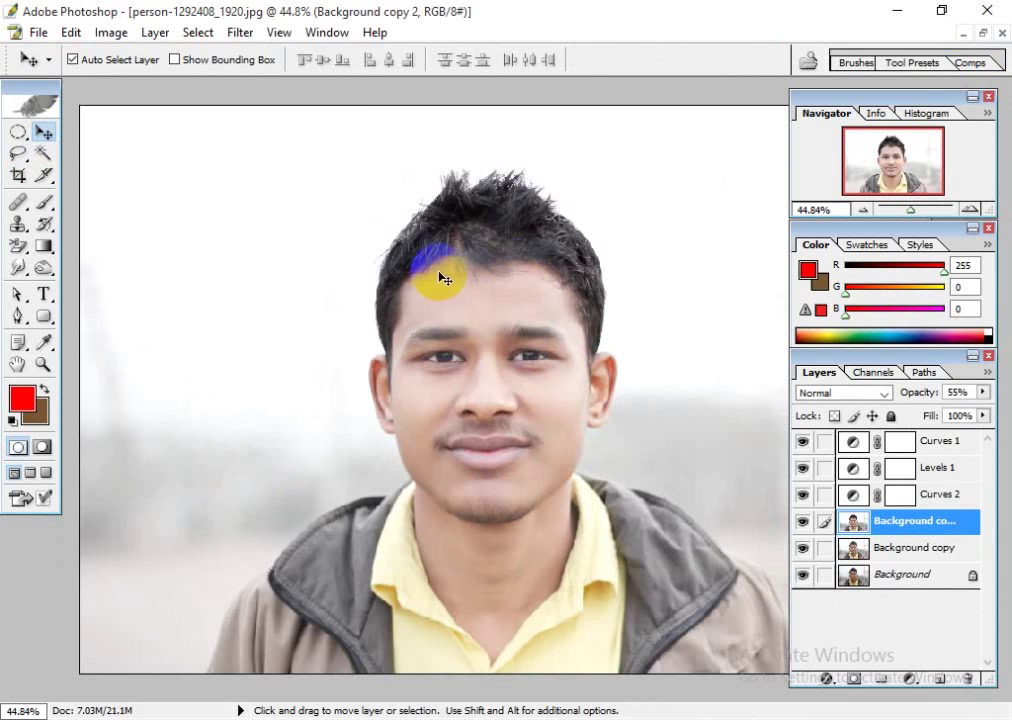
- Restore the portrait document to a floating window and move it slightly lower in the workspace
click(983, 32)
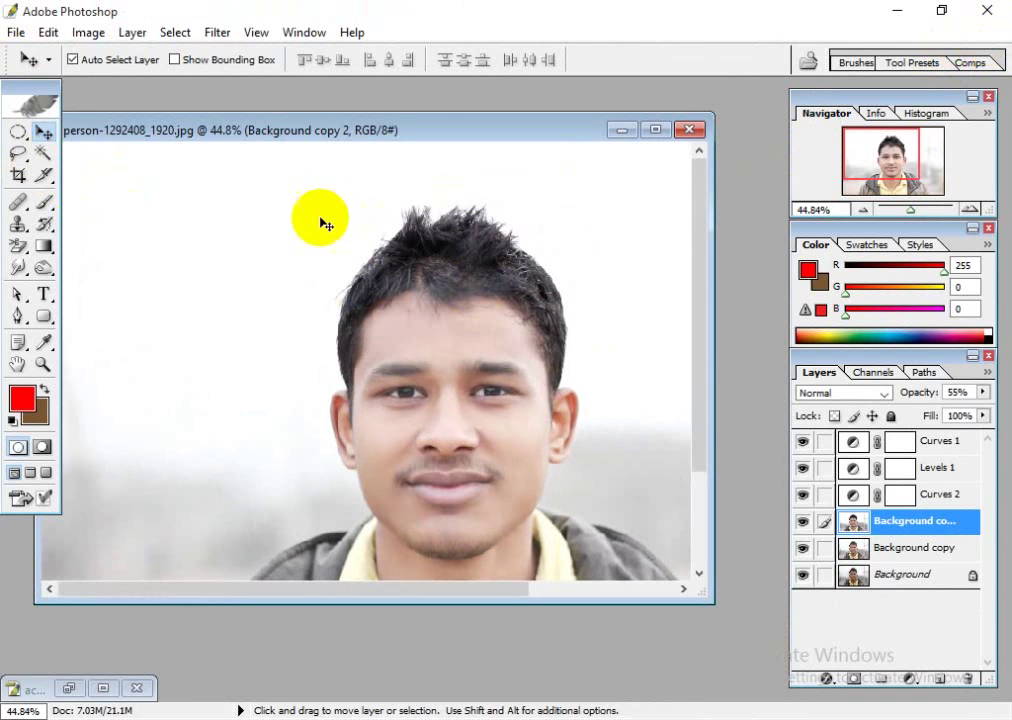
drag(427, 133, 327, 158)
right_click(331, 117)
click(289, 115)
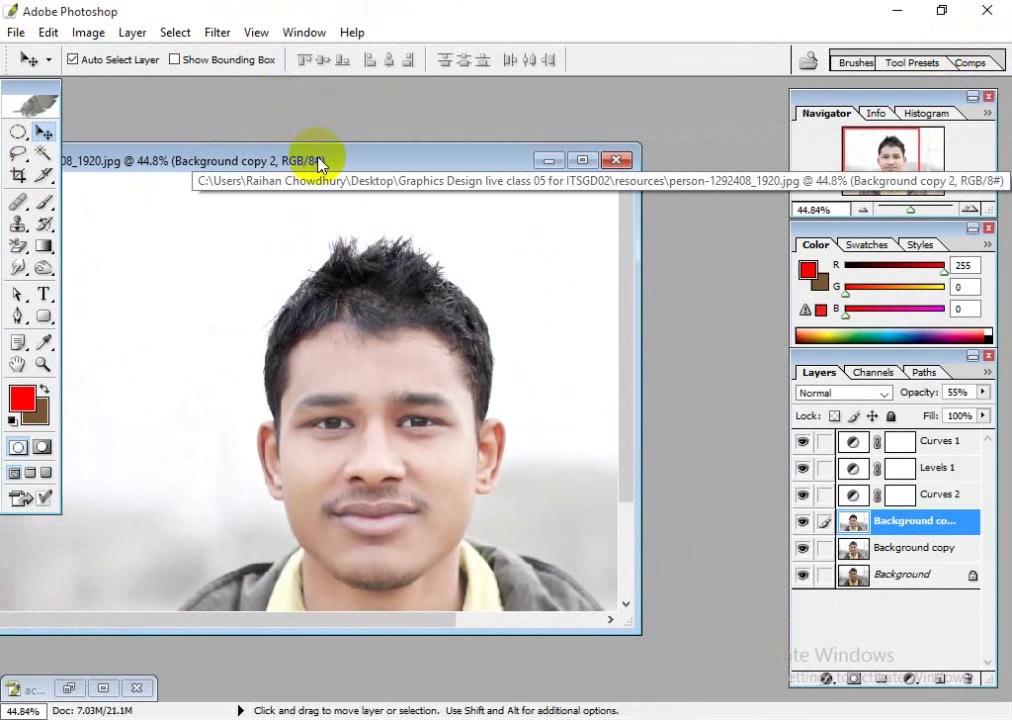
- Duplicate the portrait image with all its layers as PP and move the copy's window beside the original
right_click(325, 159)
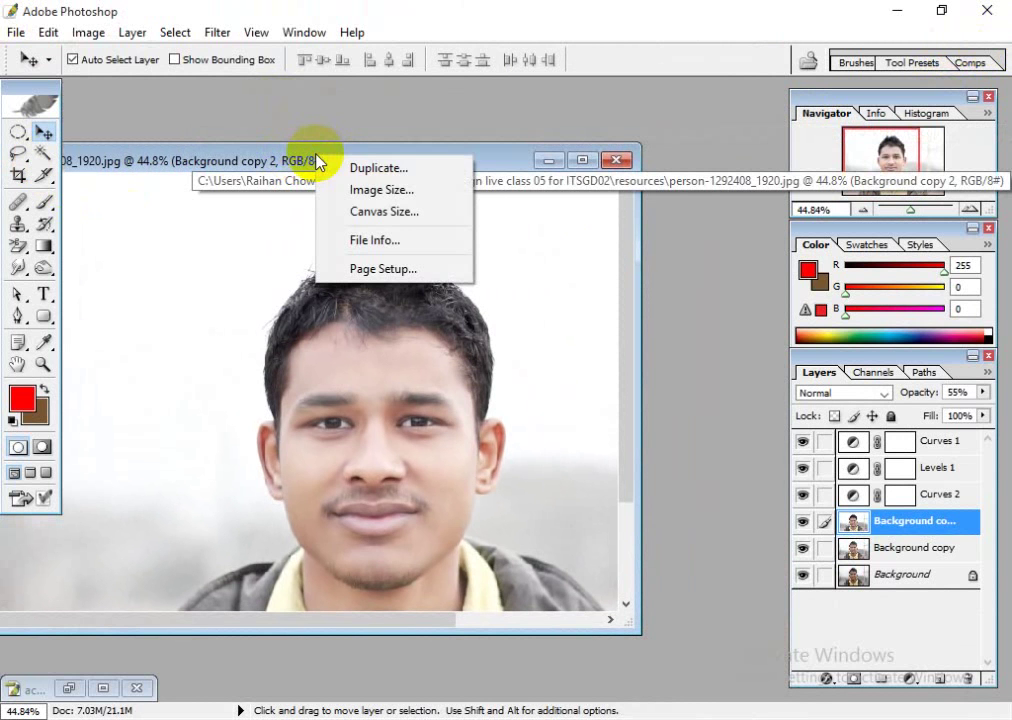
click(389, 168)
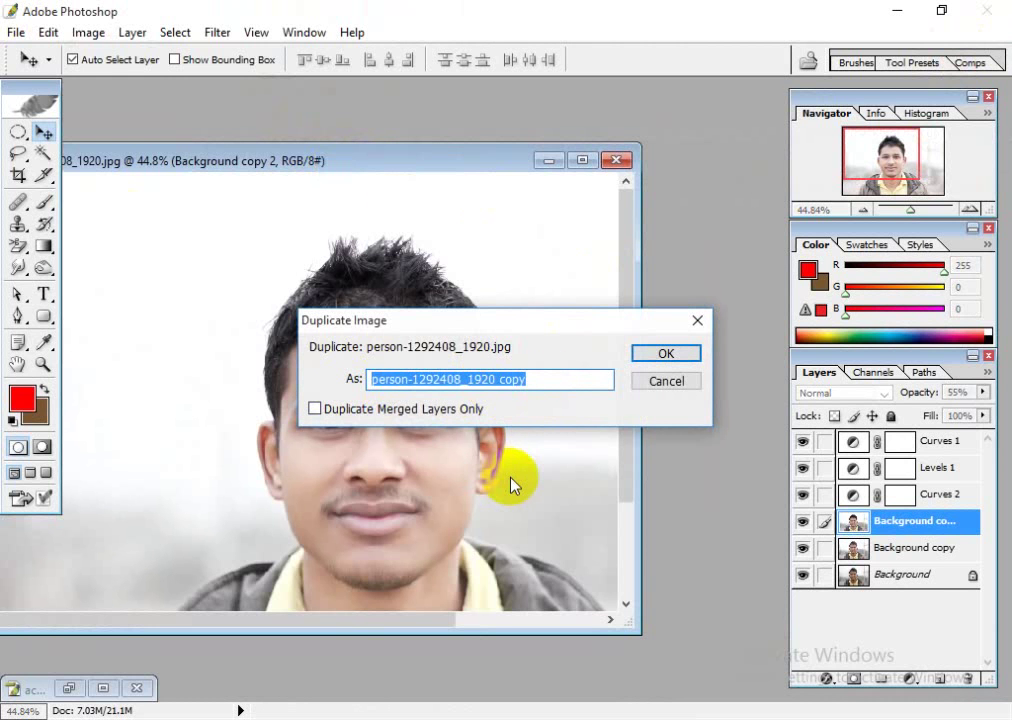
text(Pat)
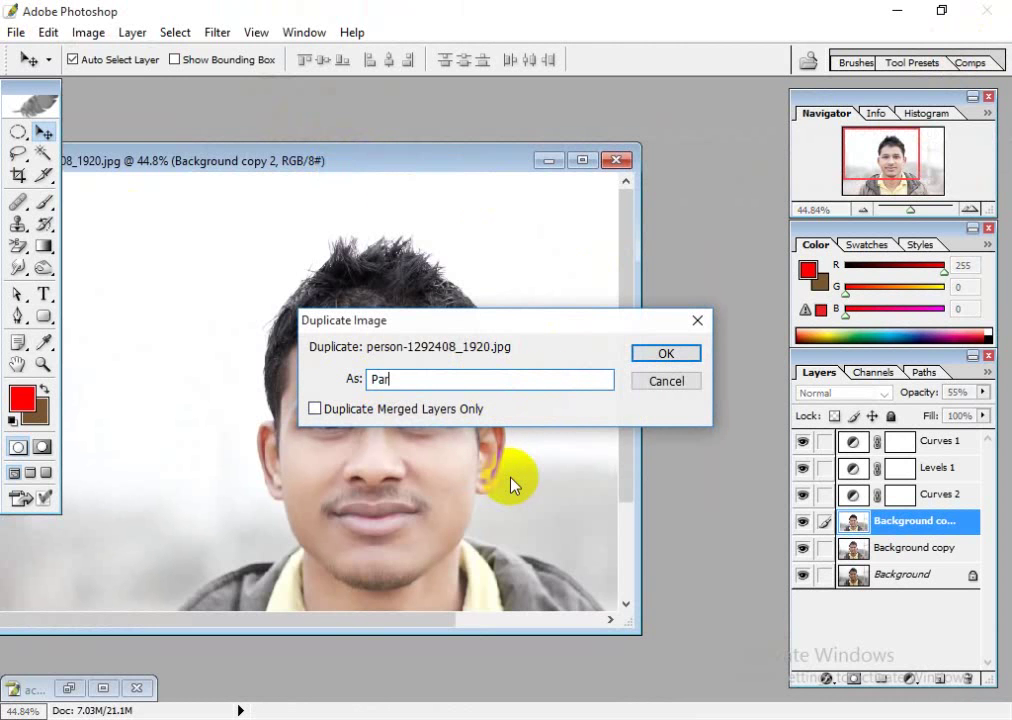
key(BackSpace)
key(BackSpace)
key(BackSpace)
text(PP)
click(666, 354)
drag(340, 146, 451, 167)
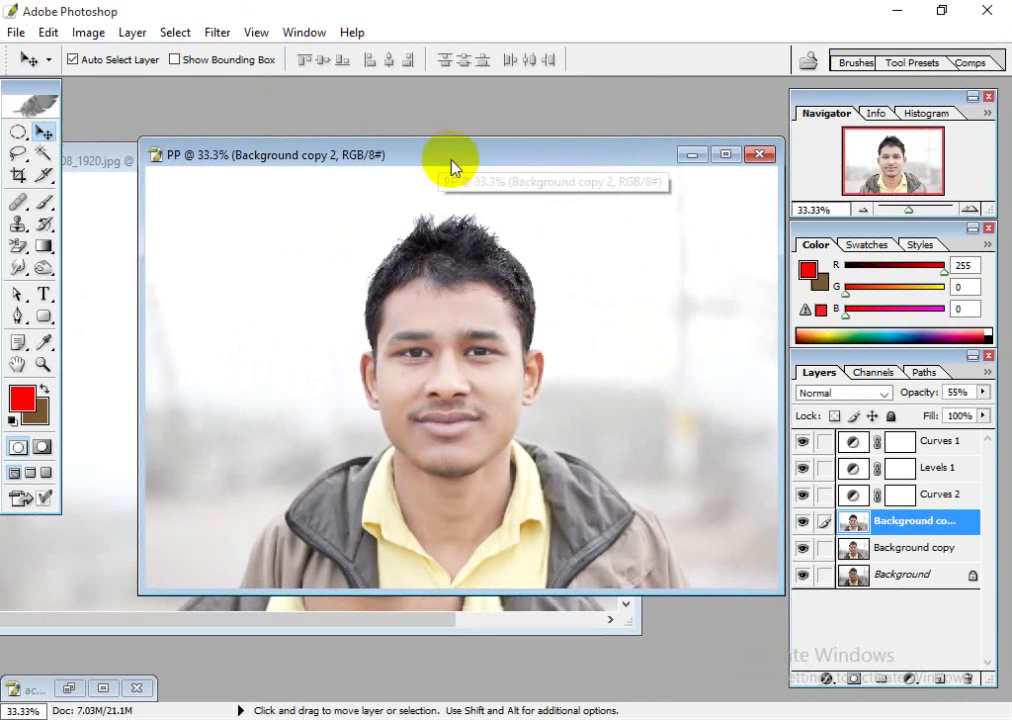
- Crop the PP copy to 1.5 × 2 in at 300 pixels/inch around the man's head and shoulders, centring the frame on his face
click(18, 175)
drag(325, 192, 634, 620)
key(Left)
key(Left)
key(Left)
key(Left)
key(Left)
key(Left)
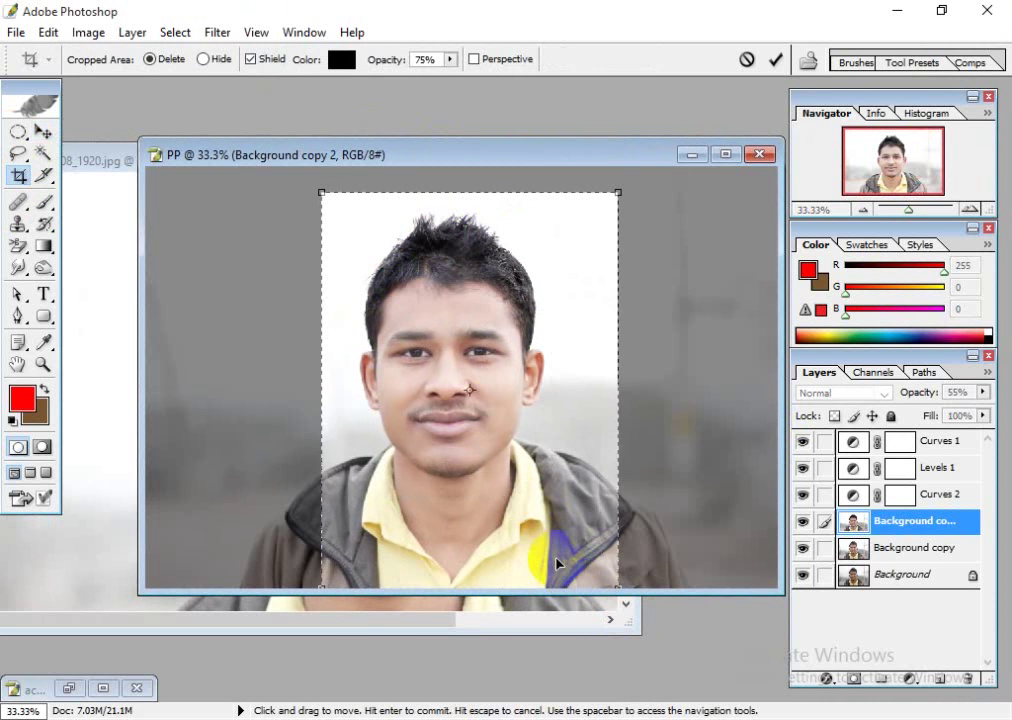
key(Left)
key(Left)
key(Left)
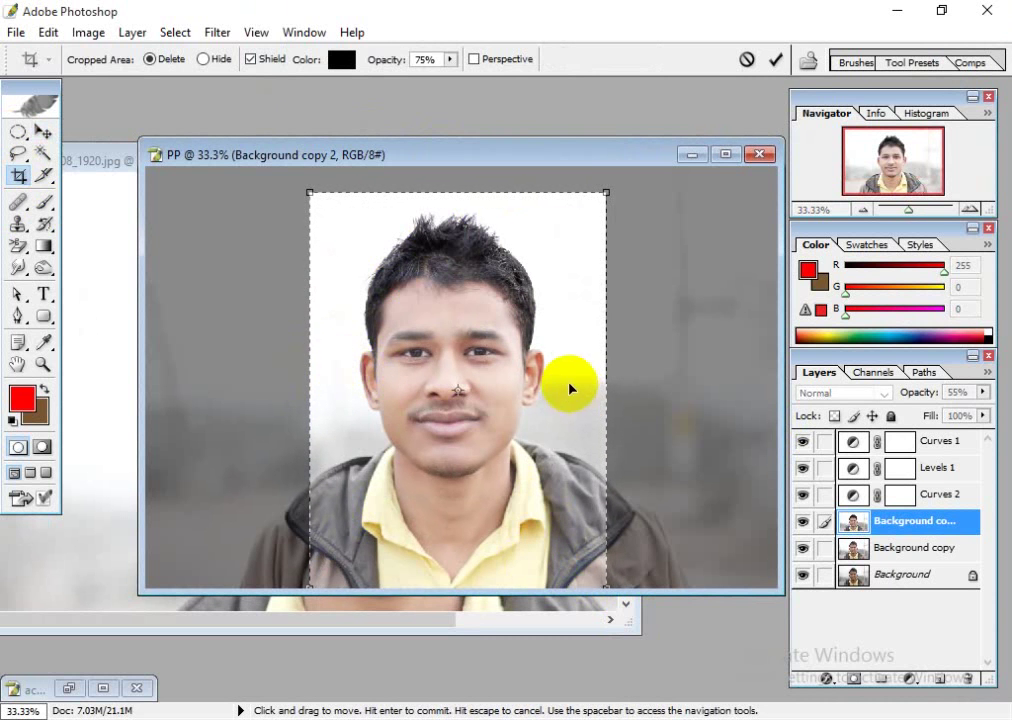
key(Left)
key(Left)
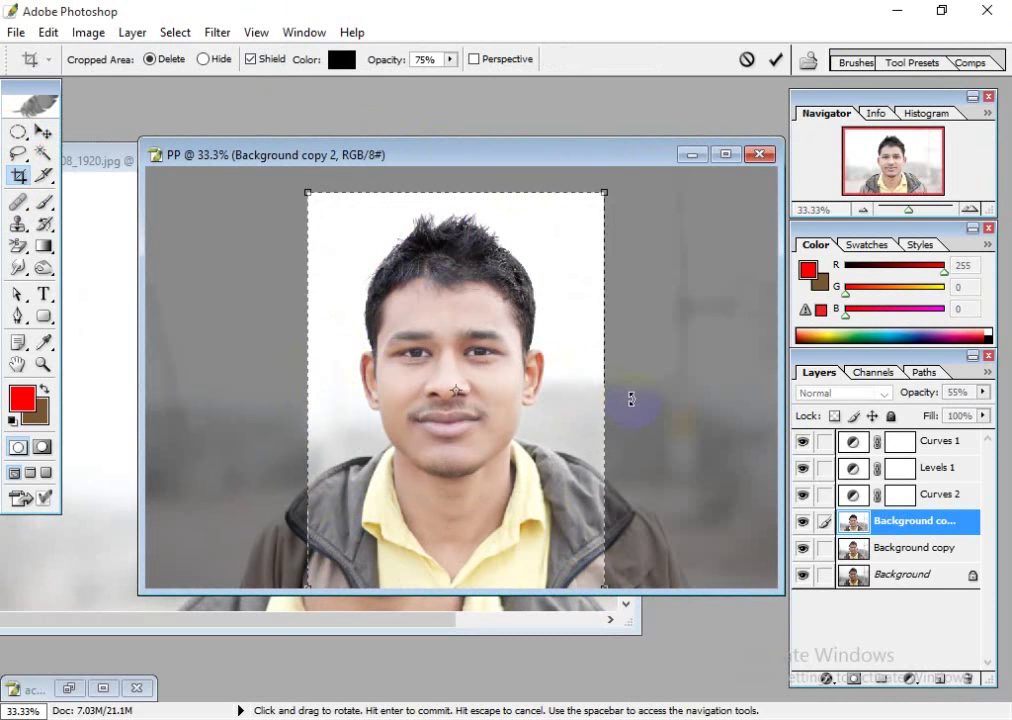
key(Left)
key(Left)
key(Left)
key(Left)
key(Left)
key(Left)
key(Left)
key(Left)
key(Left)
key(Left)
key(Left)
key(Left)
key(Left)
key(Left)
key(Left)
key(Left)
key(Left)
key(Left)
key(Left)
key(Left)
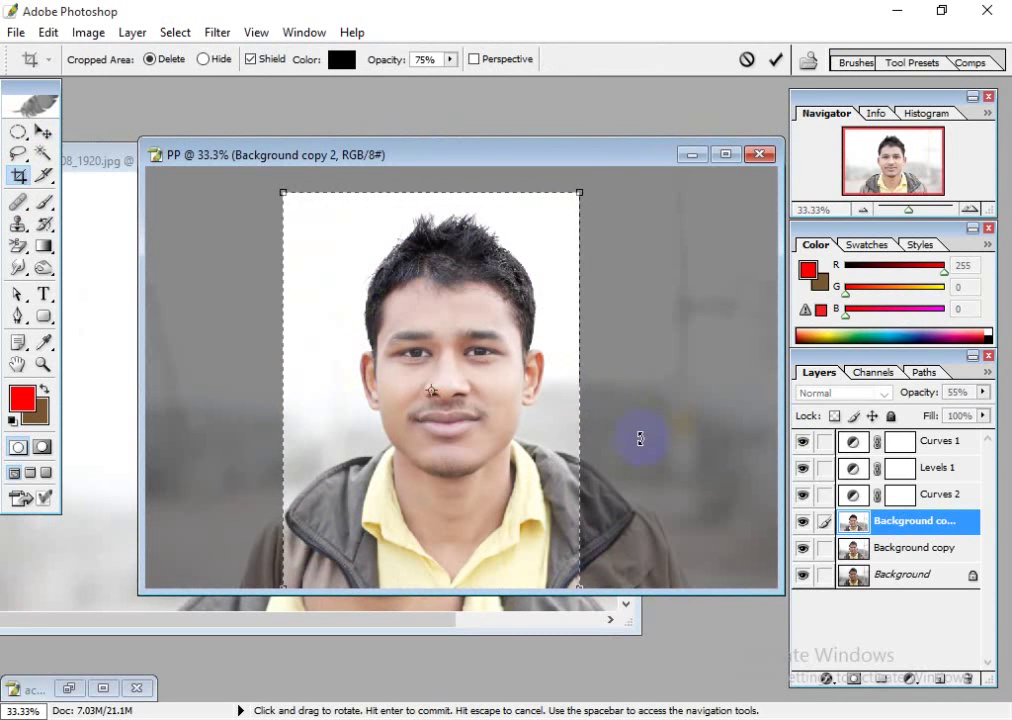
key(Right)
key(Right)
key(Right)
key(Right)
key(Right)
key(Right)
key(Right)
key(Right)
key(Right)
key(Right)
key(Right)
key(Right)
key(Right)
key(Right)
key(Right)
key(Right)
key(Right)
key(Right)
key(Right)
key(Right)
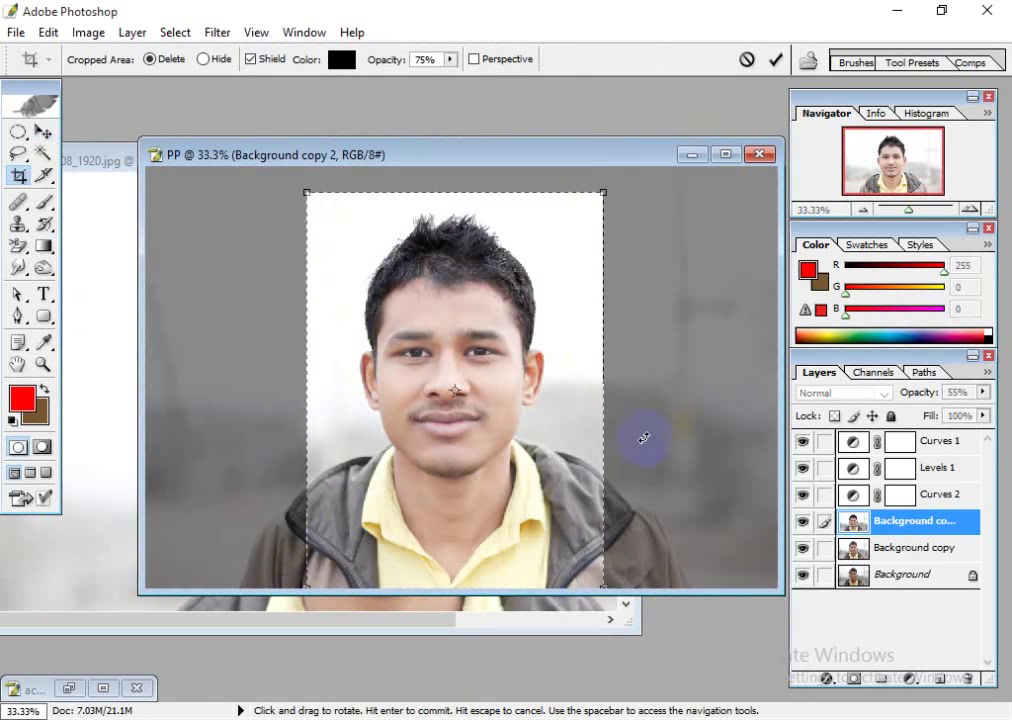
key(Right)
key(Right)
key(Right)
key(Right)
key(Left)
key(Left)
key(Left)
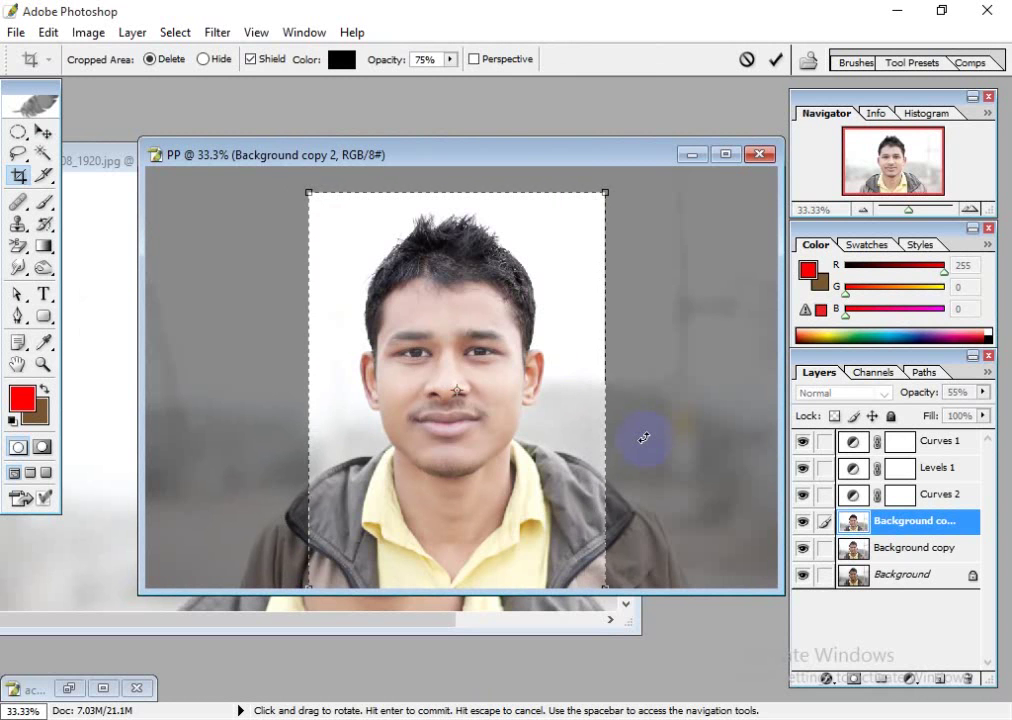
key(Return)
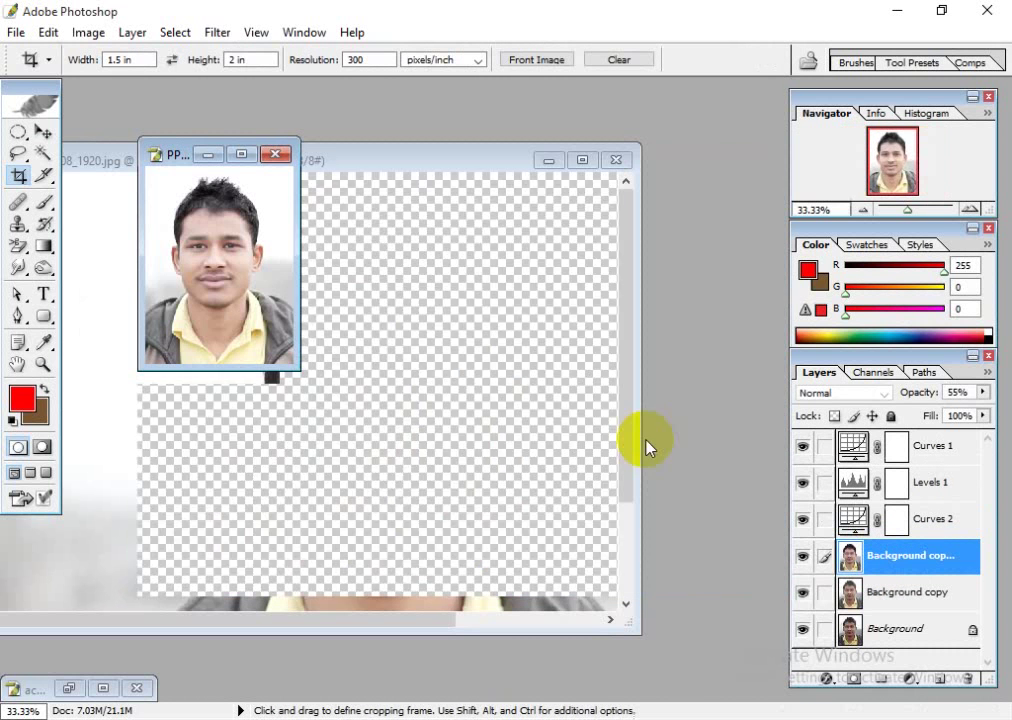
- Move and enlarge the PP window, and duplicate the cropped image with all its layers as Stamp
drag(174, 160, 262, 142)
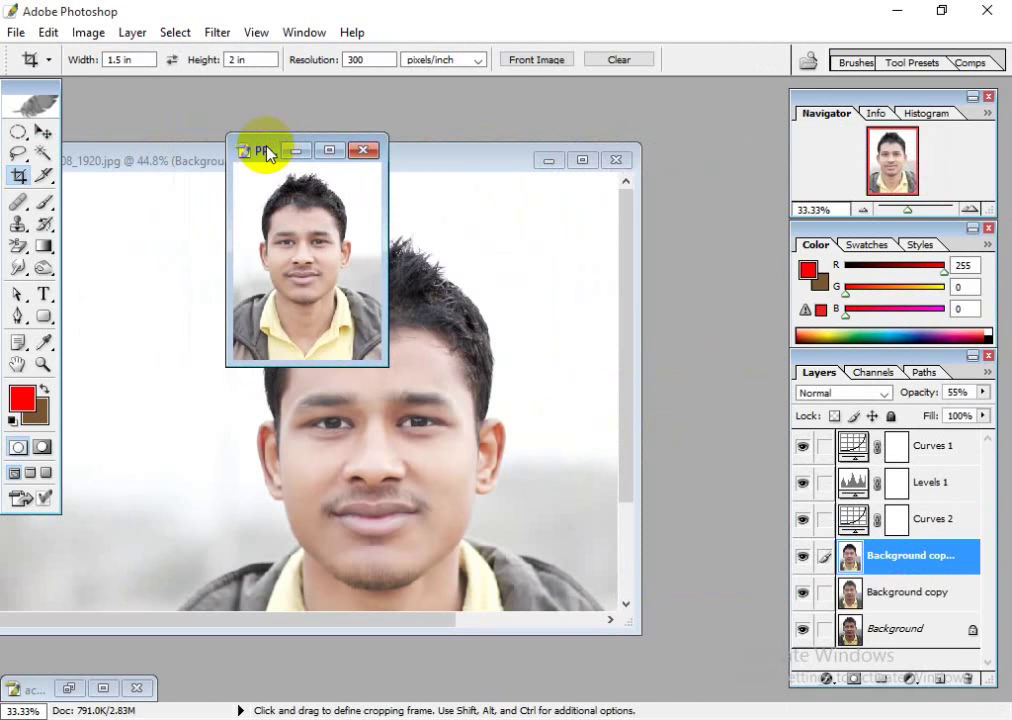
drag(386, 364, 595, 493)
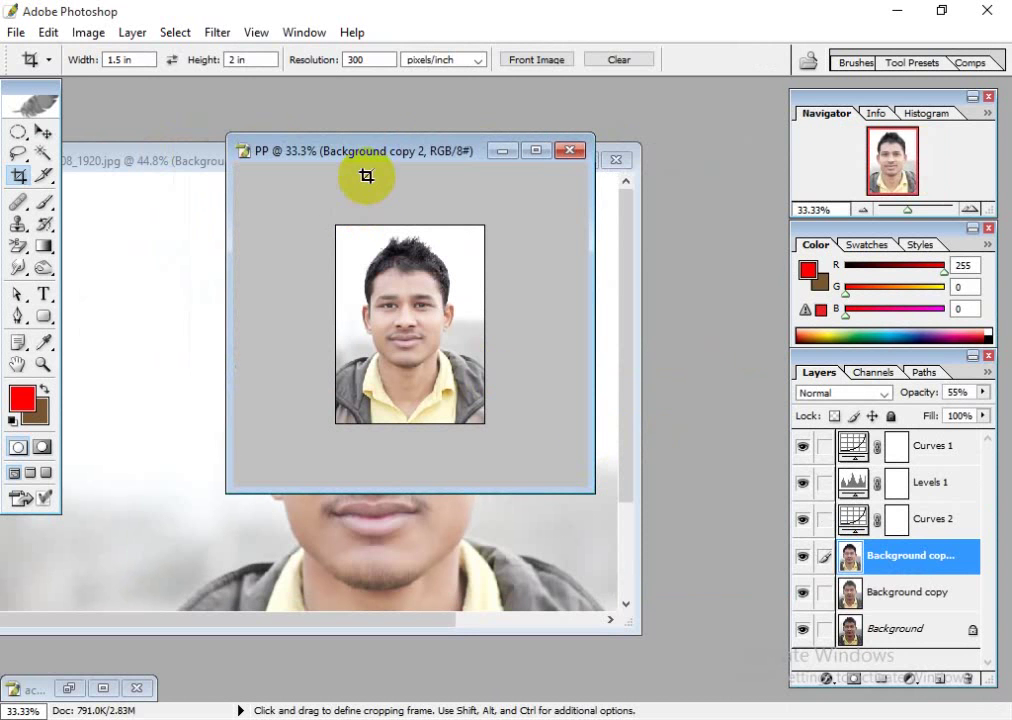
right_click(373, 148)
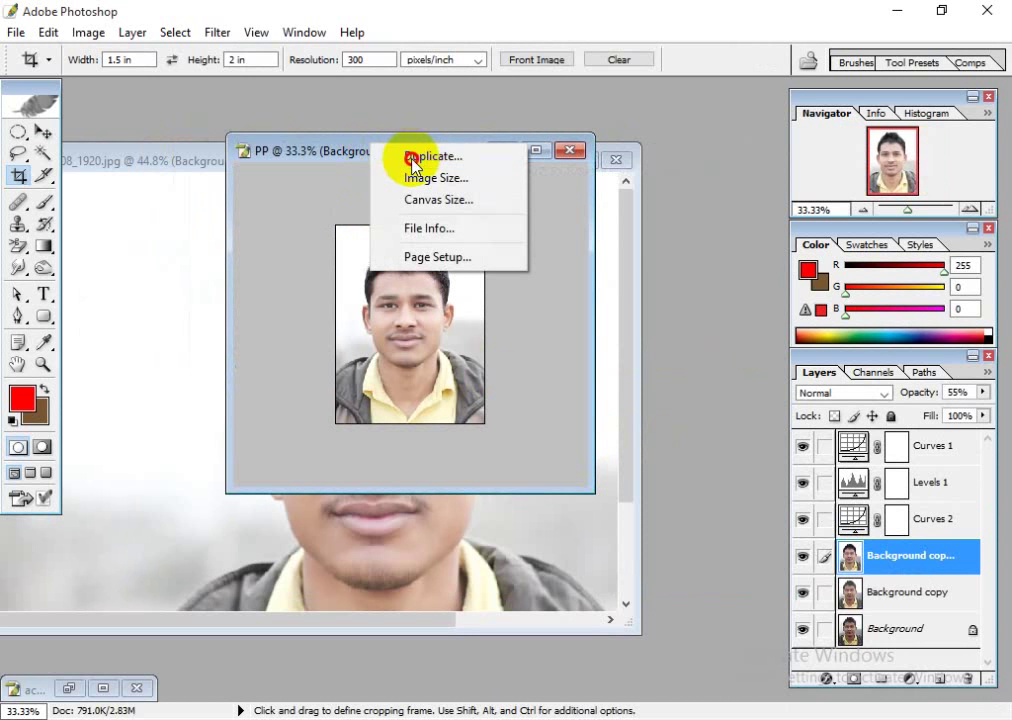
click(413, 158)
text(Stamp)
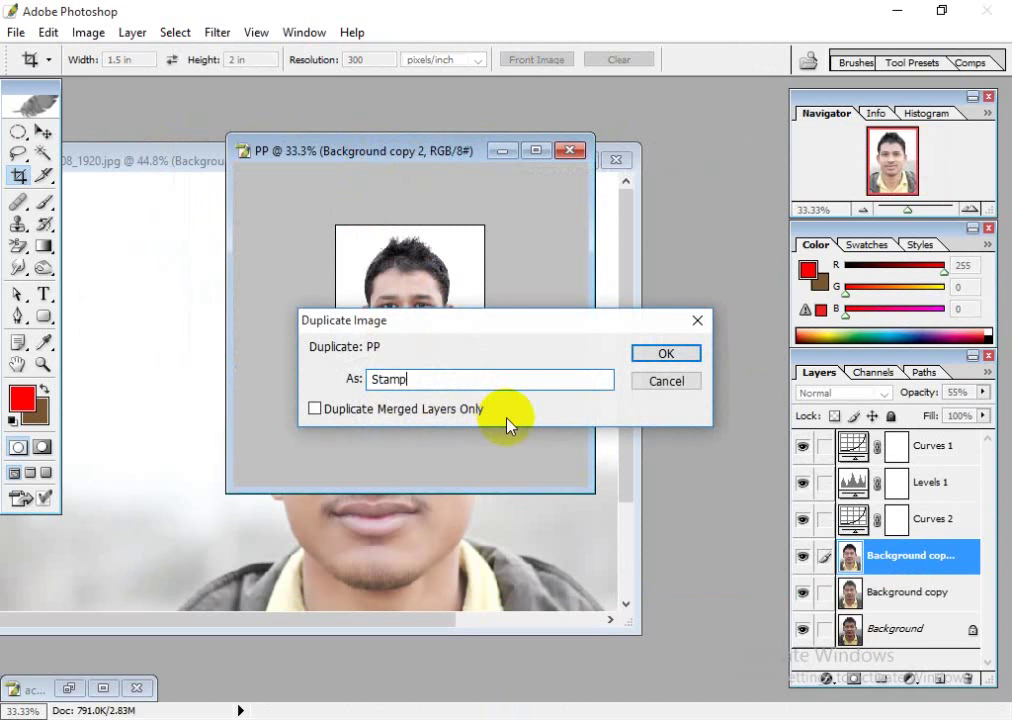
key(Return)
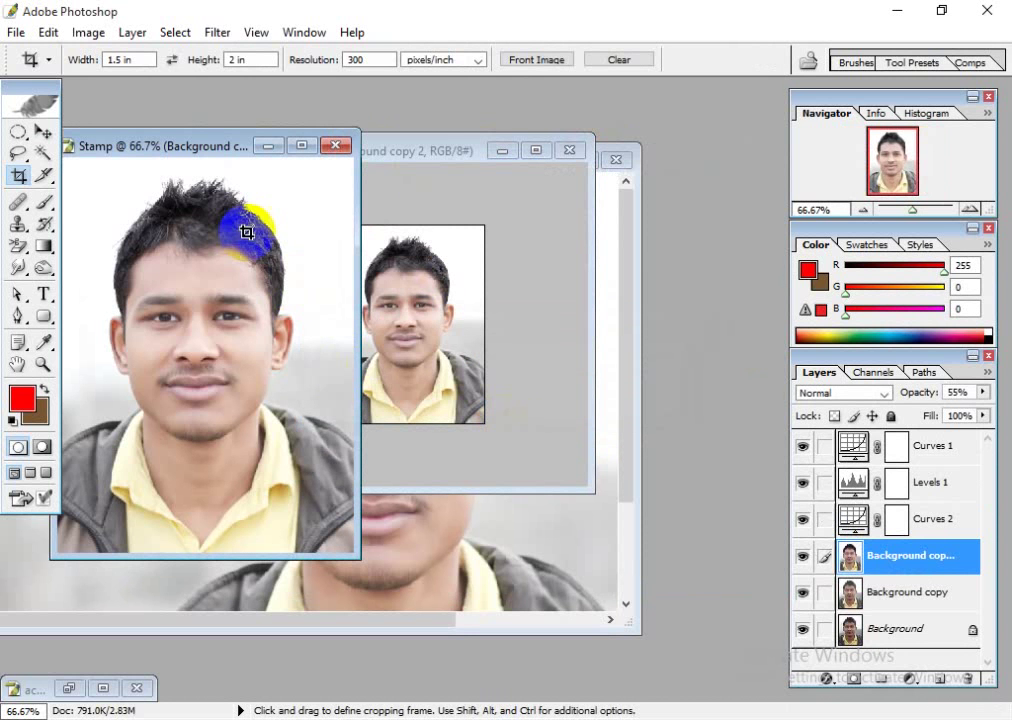
- Resize the Stamp image to a height of 1 inch with proportions constrained
drag(185, 150, 258, 159)
click(88, 32)
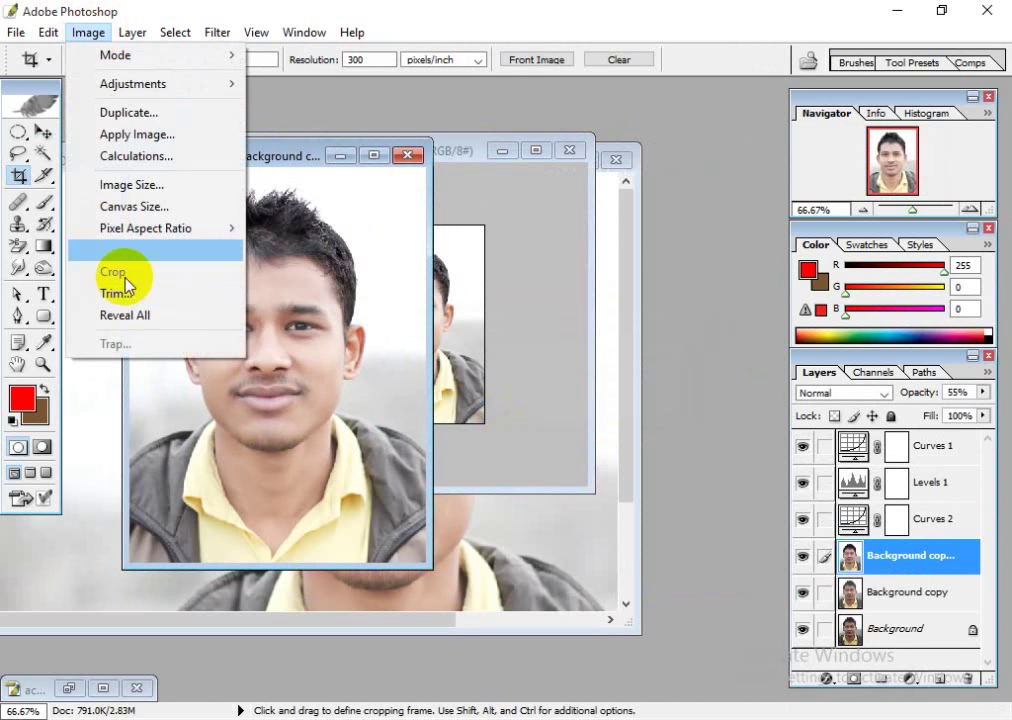
click(140, 186)
double_click(327, 319)
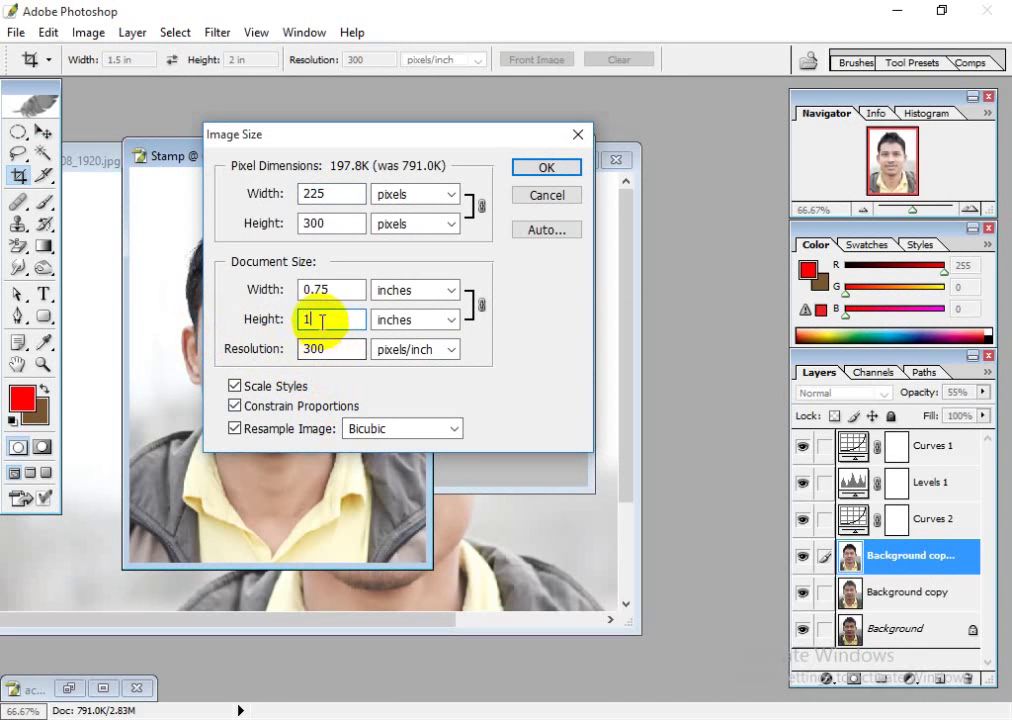
click(566, 170)
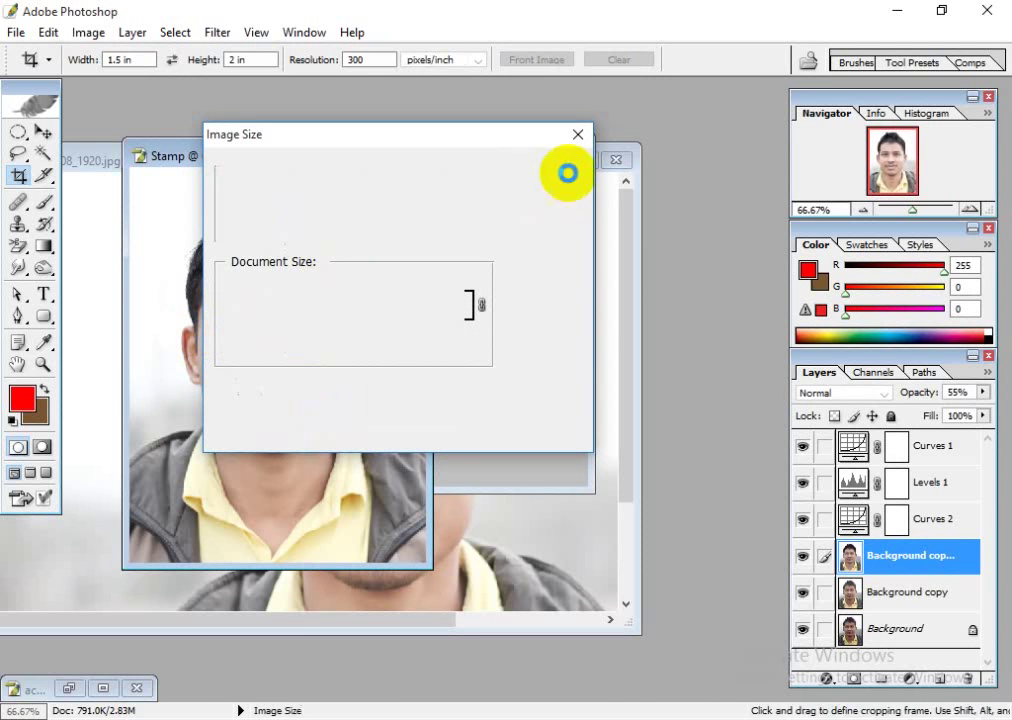
- Move the Stamp and PP windows aside and bring the original portrait's window to the front
drag(161, 157, 683, 185)
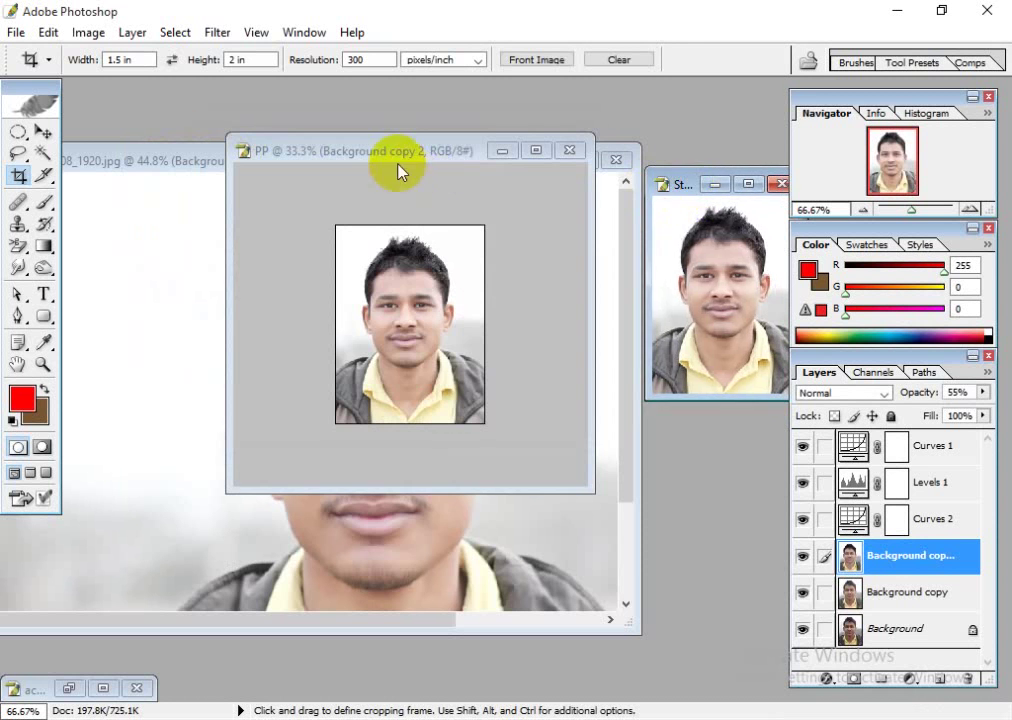
click(370, 152)
drag(370, 152, 579, 232)
click(340, 176)
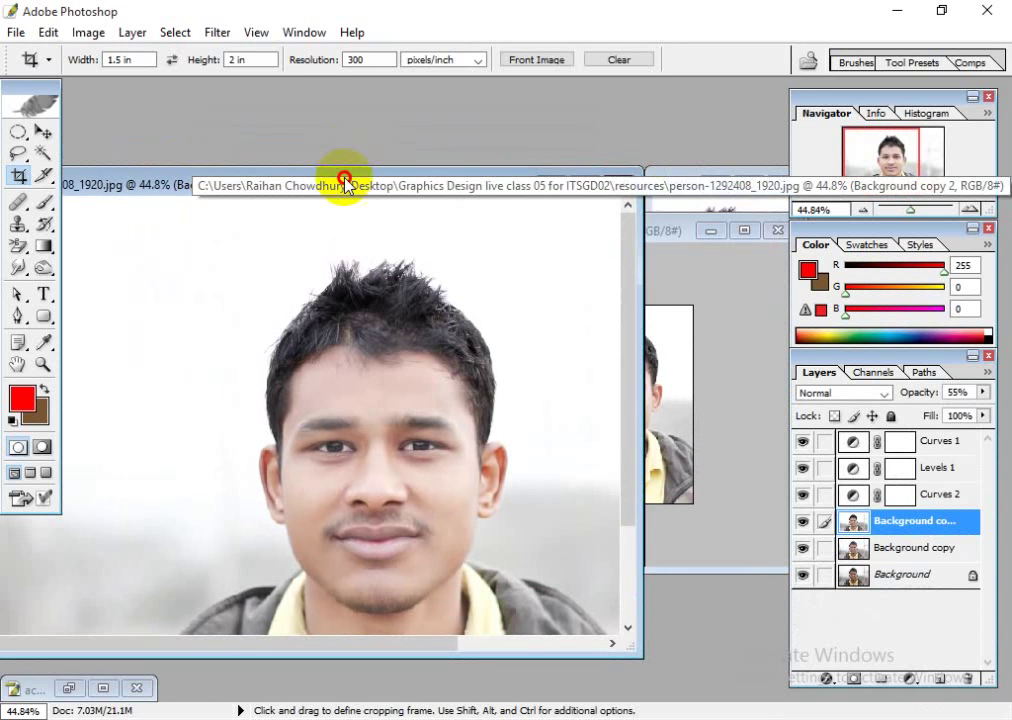
drag(341, 176, 372, 157)
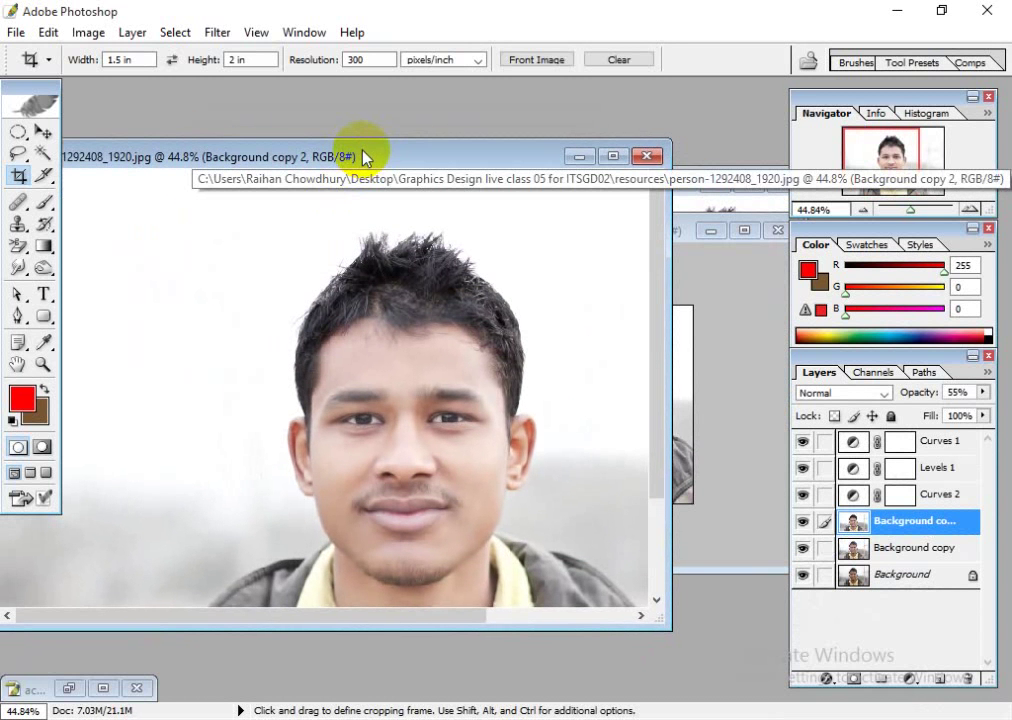
- Duplicate the original portrait with all its layers as 3r
right_click(366, 157)
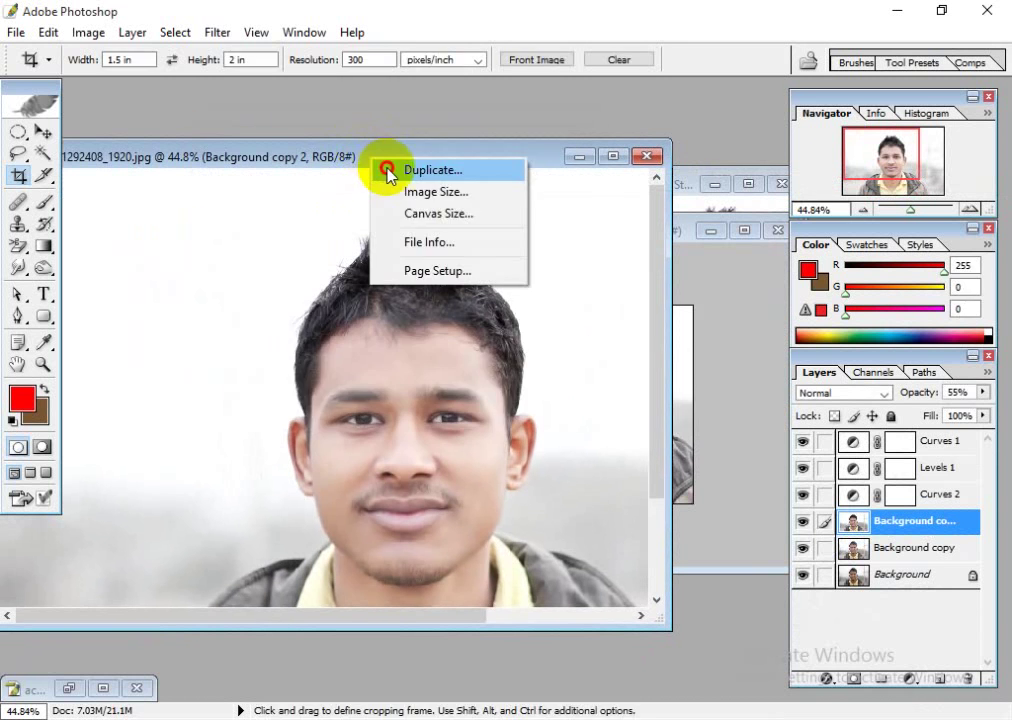
click(384, 167)
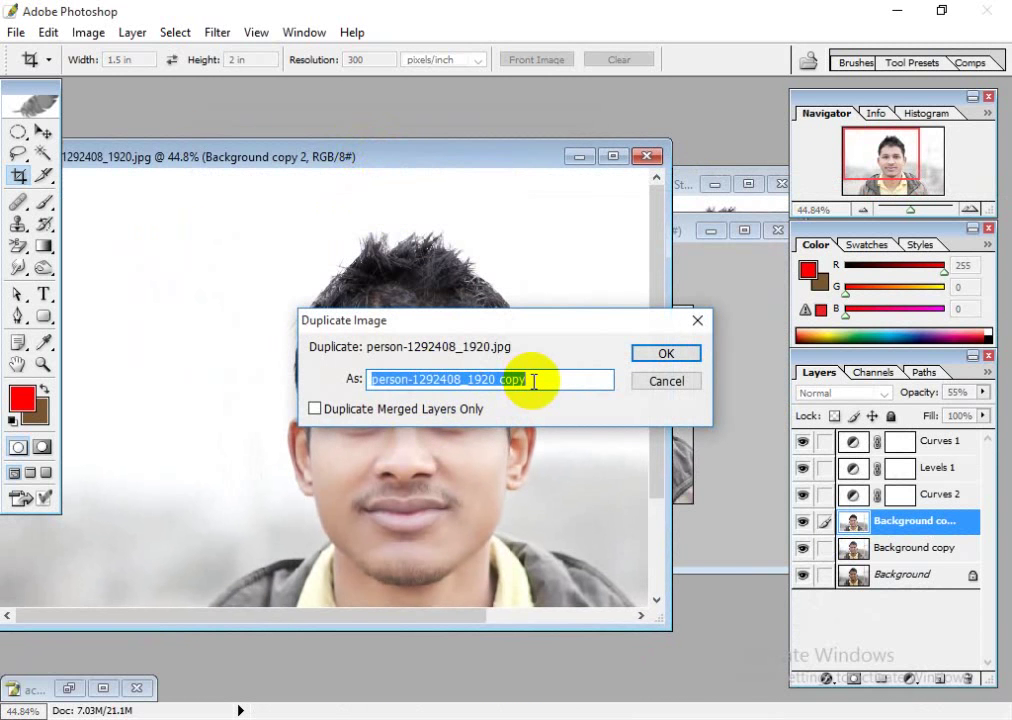
text(3r)
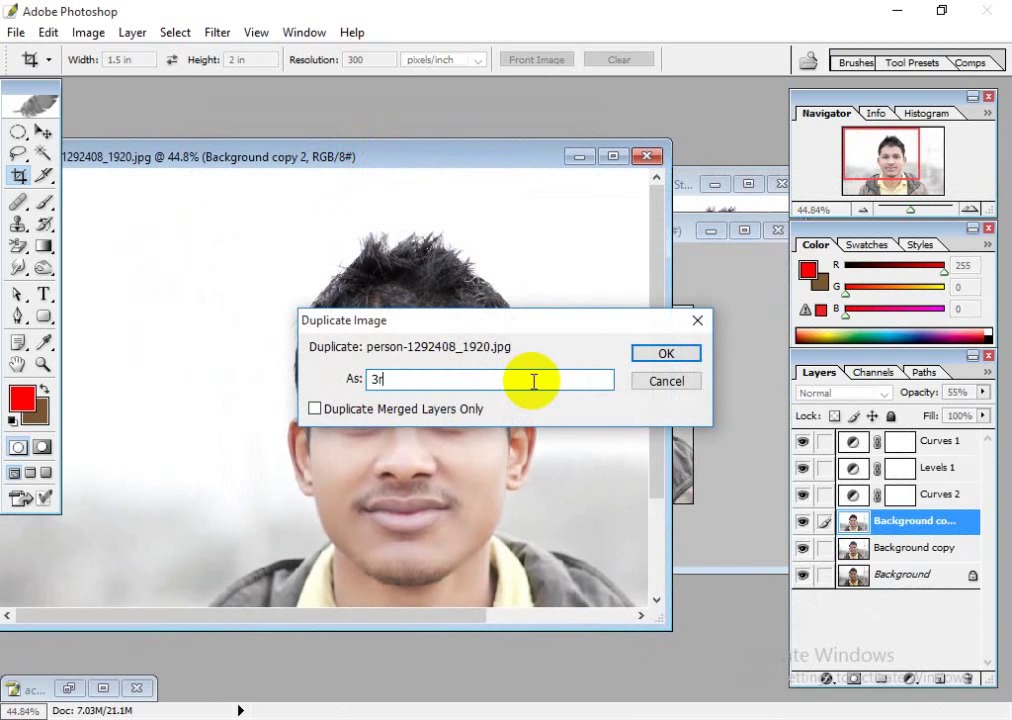
key(Return)
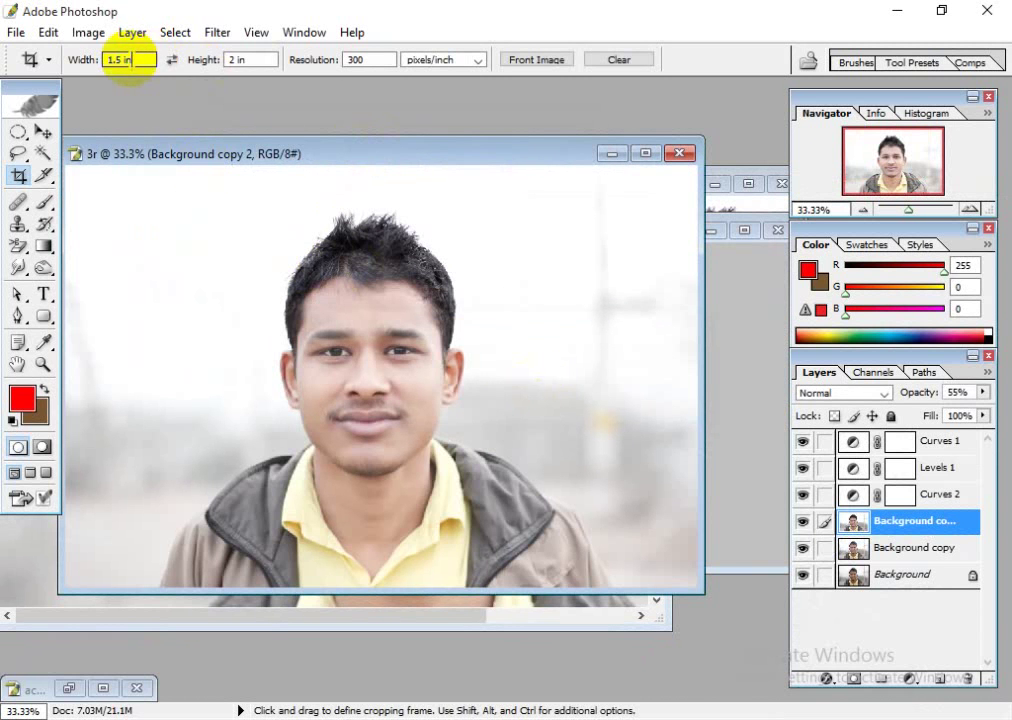
- Crop the 3r copy to 3.5 × 5 in at 300 pixels/inch, centring the frame on the man's head and shoulders
click(140, 58)
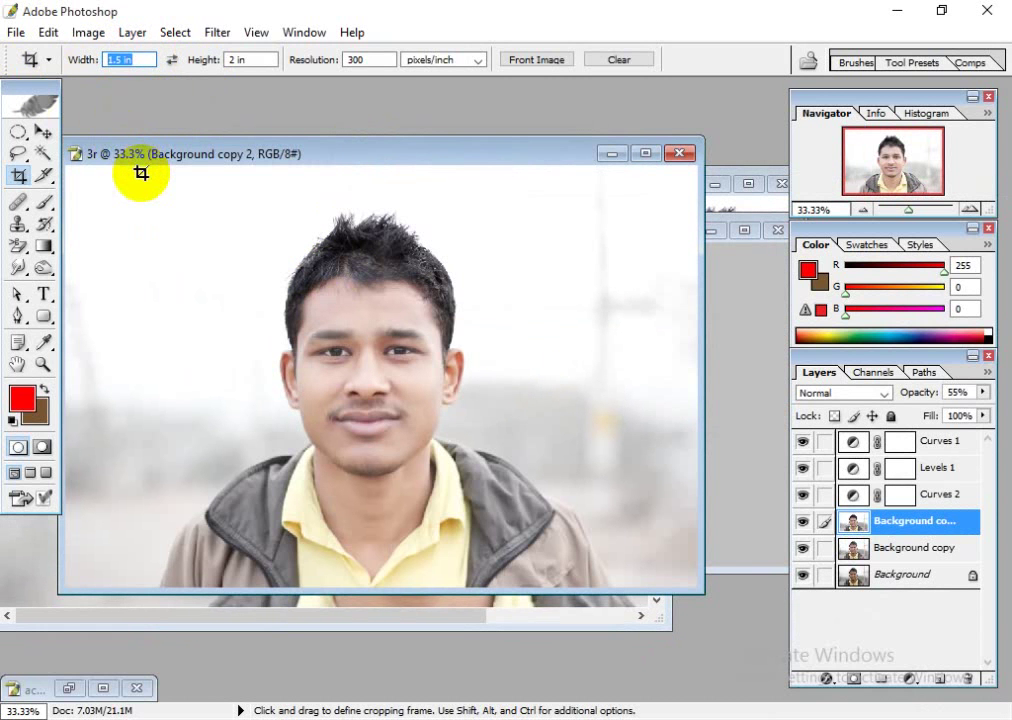
text(3.5)
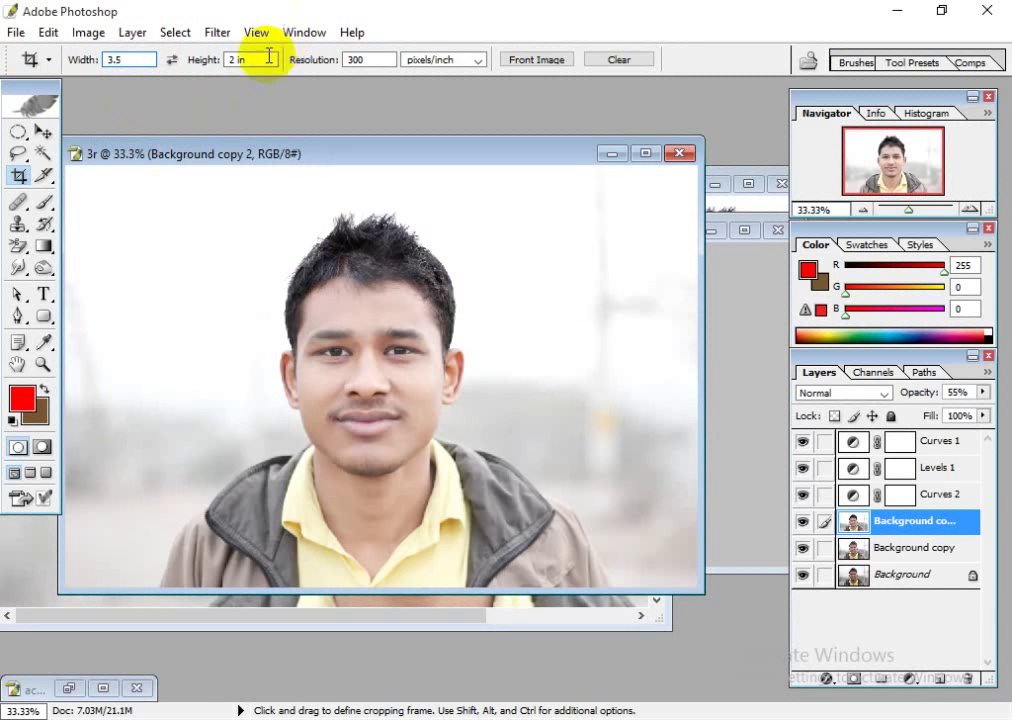
drag(268, 58, 208, 56)
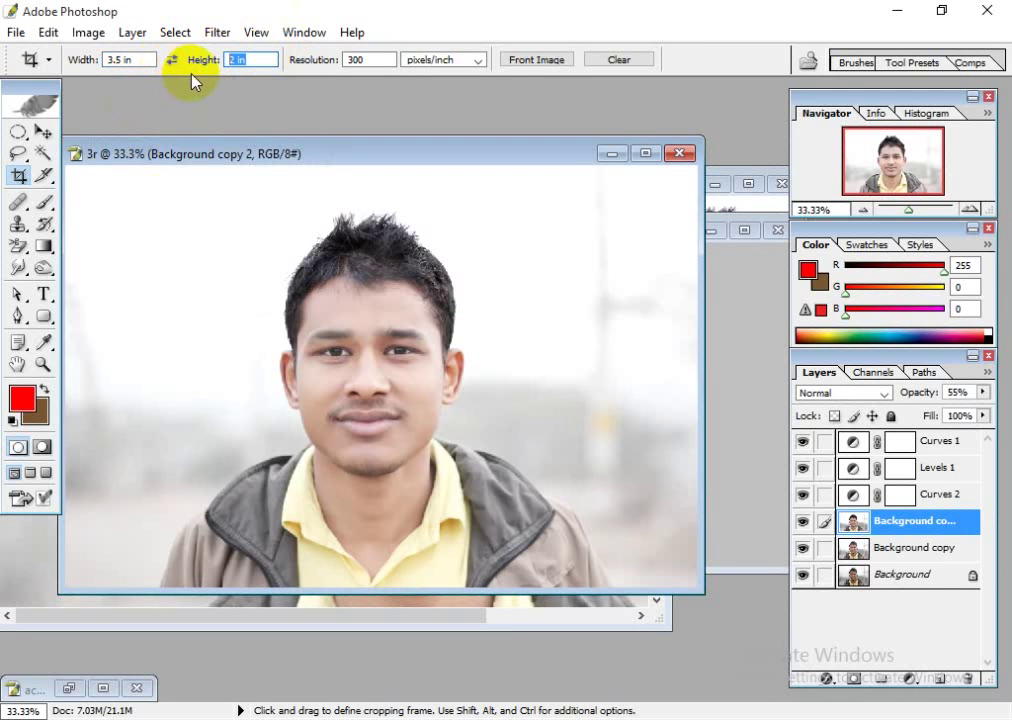
text(5)
key(Return)
drag(199, 204, 630, 594)
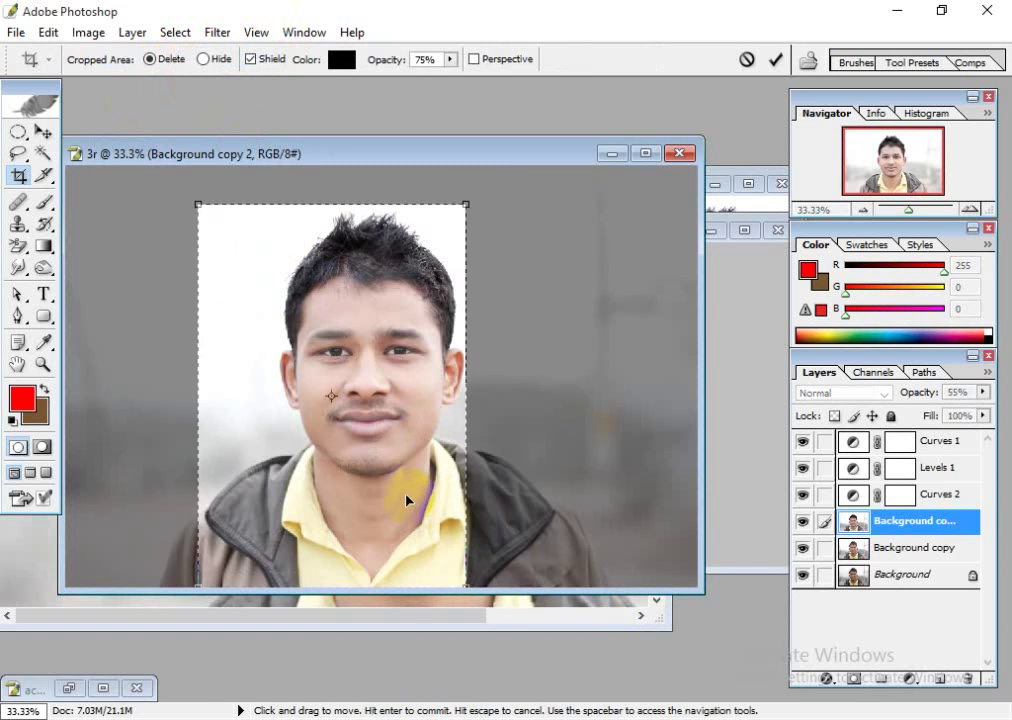
drag(409, 499, 439, 497)
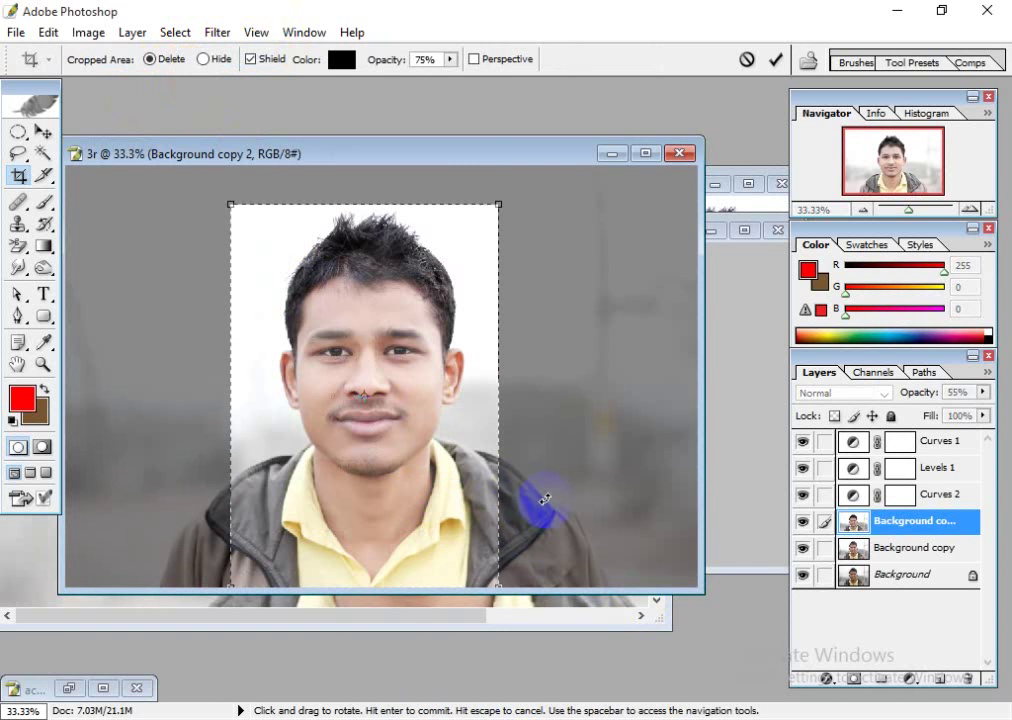
key(Right)
key(Right)
key(Right)
key(Right)
key(Right)
key(Right)
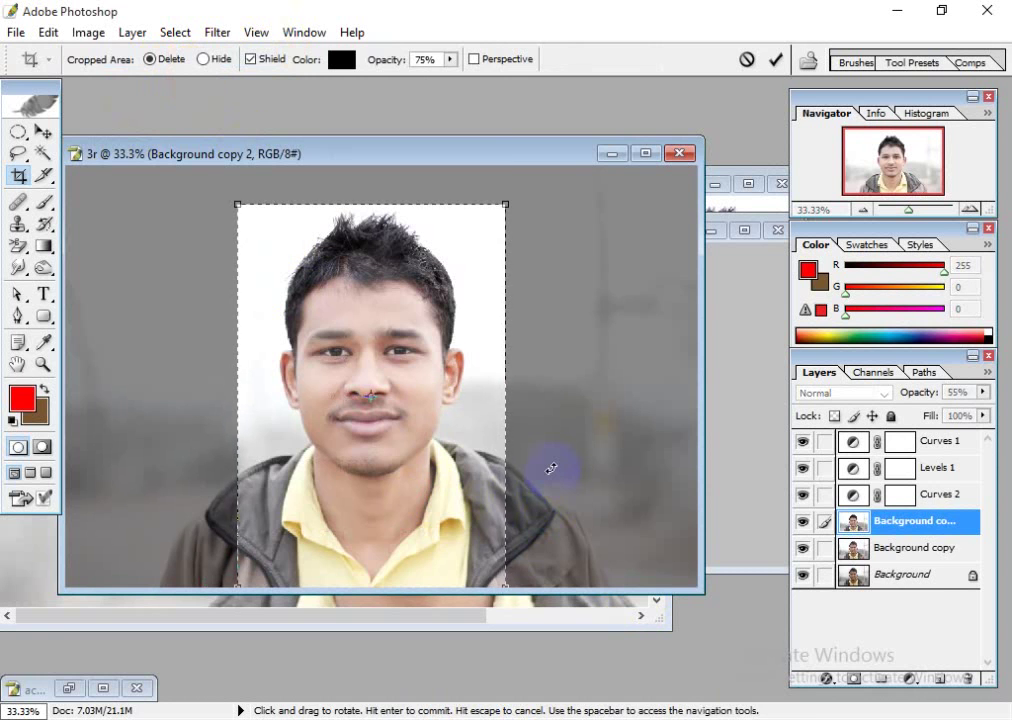
key(Return)
- Move the 3r window clear and check its document dimensions in Image Size
drag(176, 165, 435, 129)
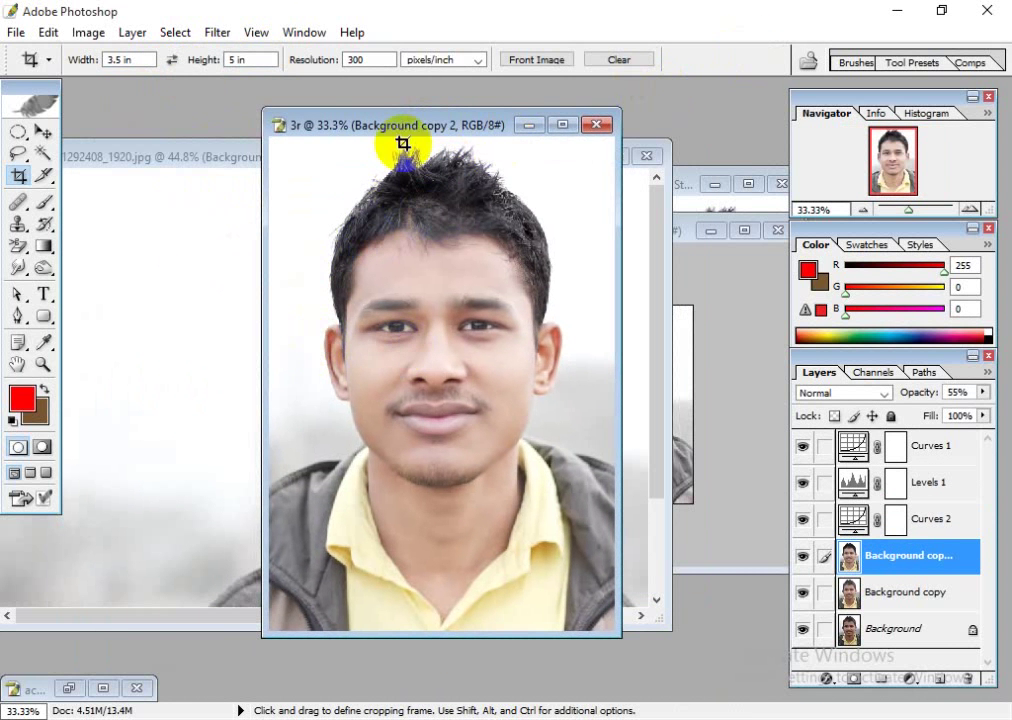
click(88, 32)
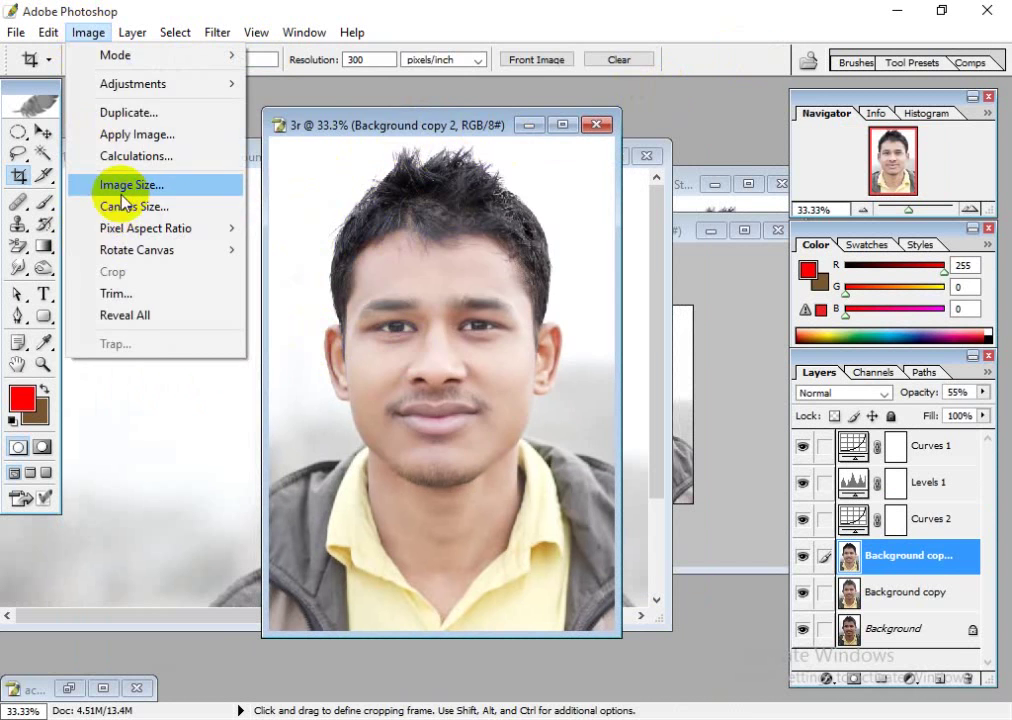
click(113, 183)
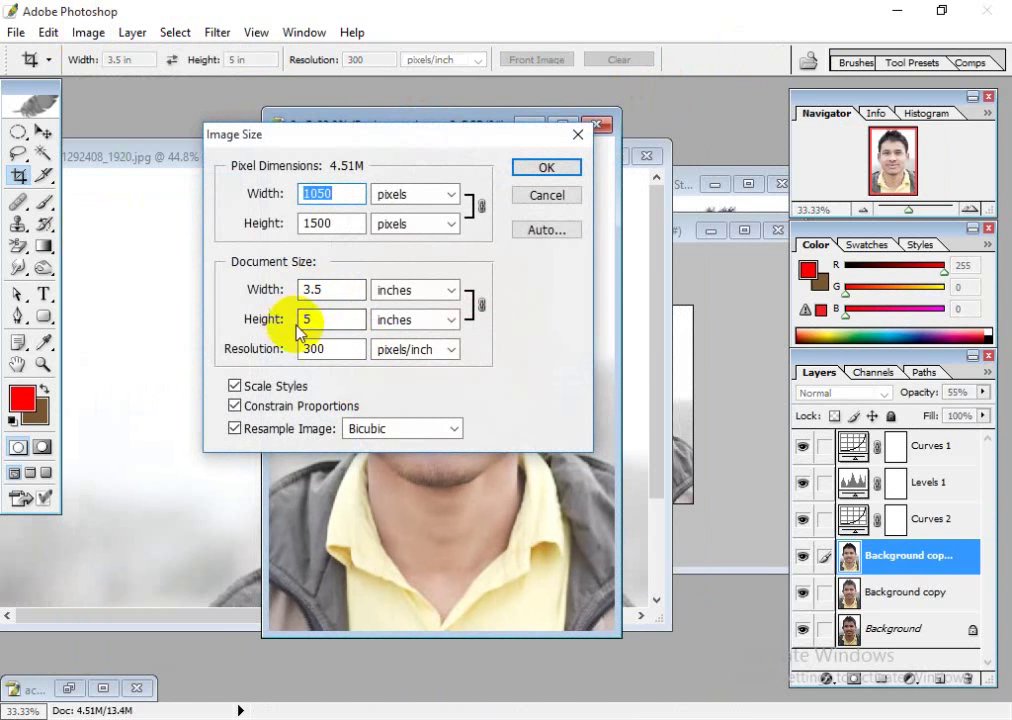
click(546, 167)
- Minimize the original portrait, move the 3r and PP windows aside to clear the workspace, and activate 3r
drag(394, 128, 574, 142)
drag(283, 156, 308, 241)
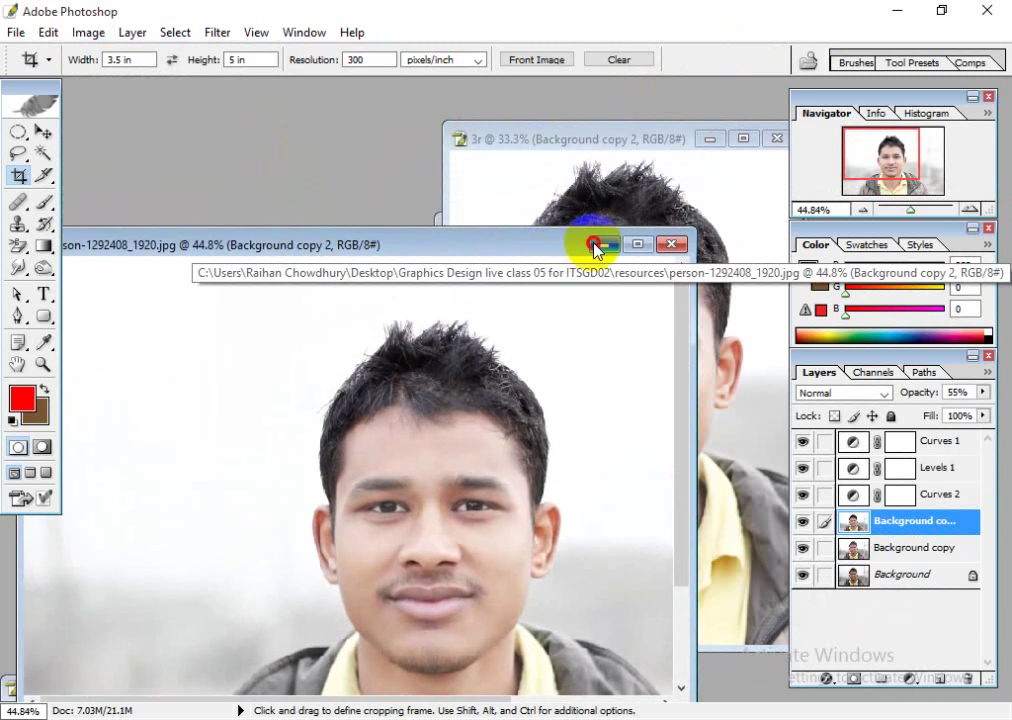
click(601, 242)
drag(592, 136, 594, 355)
click(43, 131)
drag(635, 233, 774, 190)
click(542, 286)
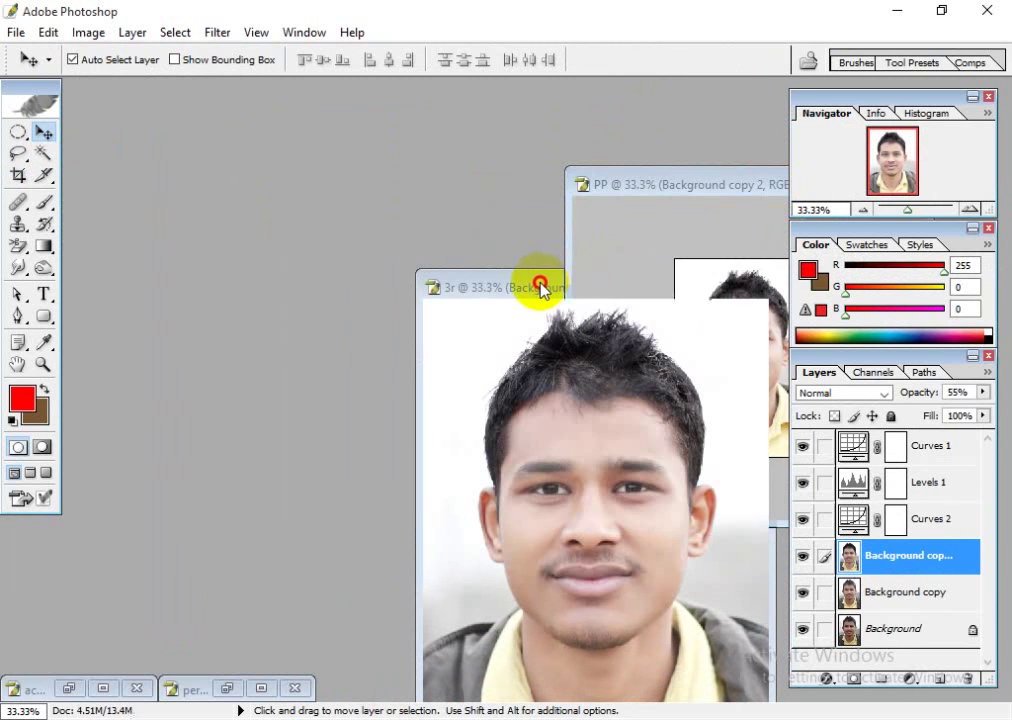
- Create a blank A4 document (210 × 297 mm) at 300 pixels/inch in RGB Color with a white background
click(17, 34)
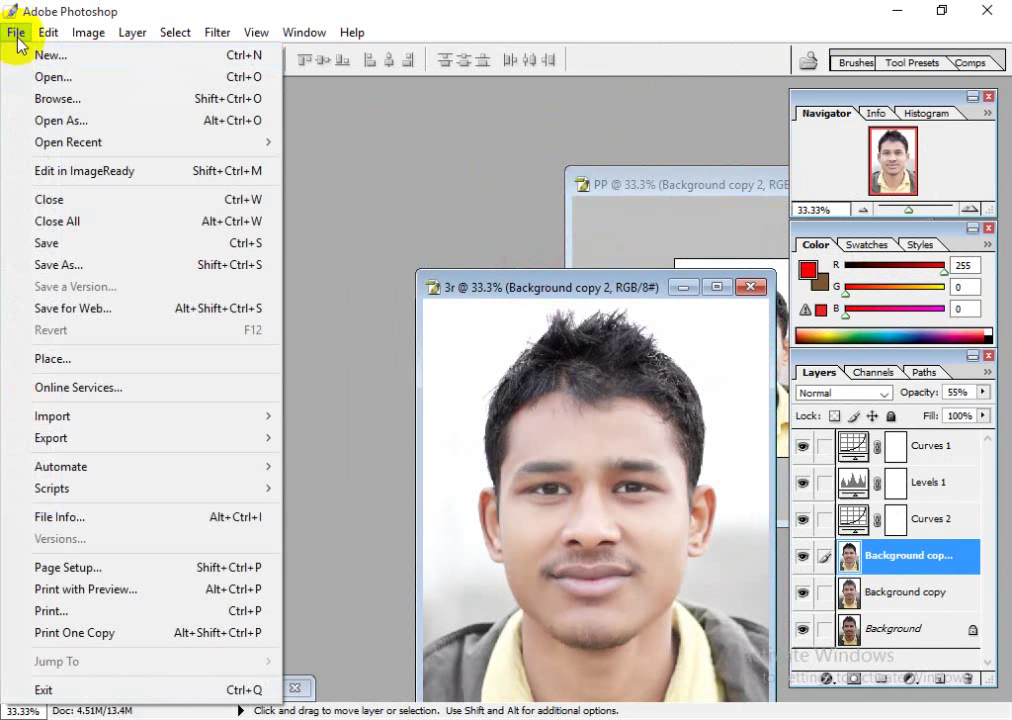
click(26, 60)
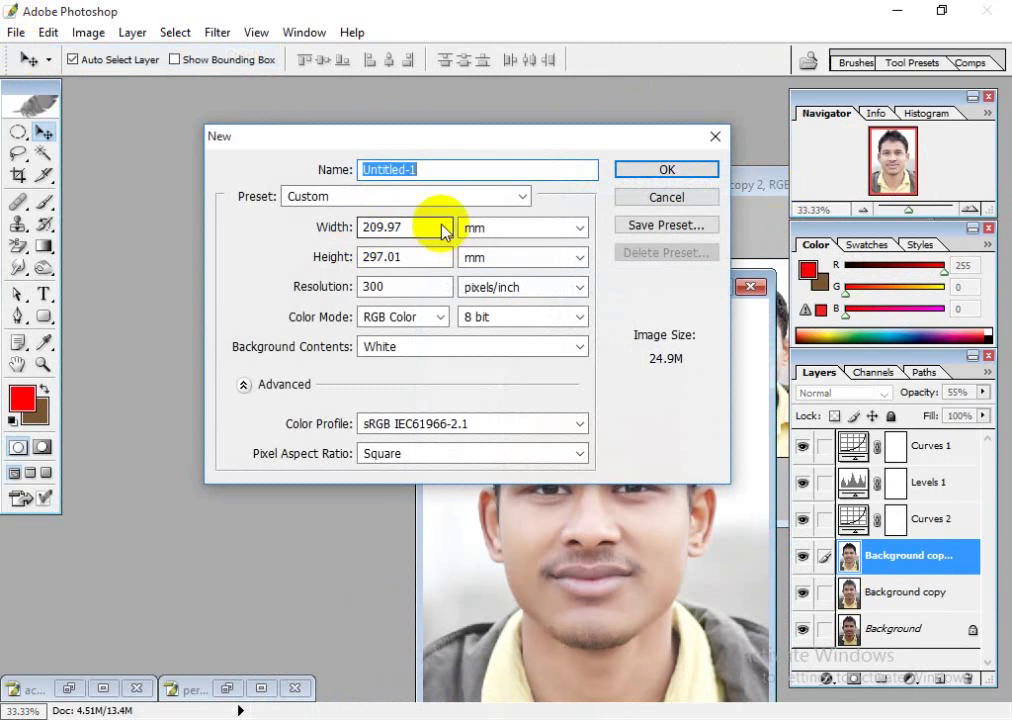
click(413, 198)
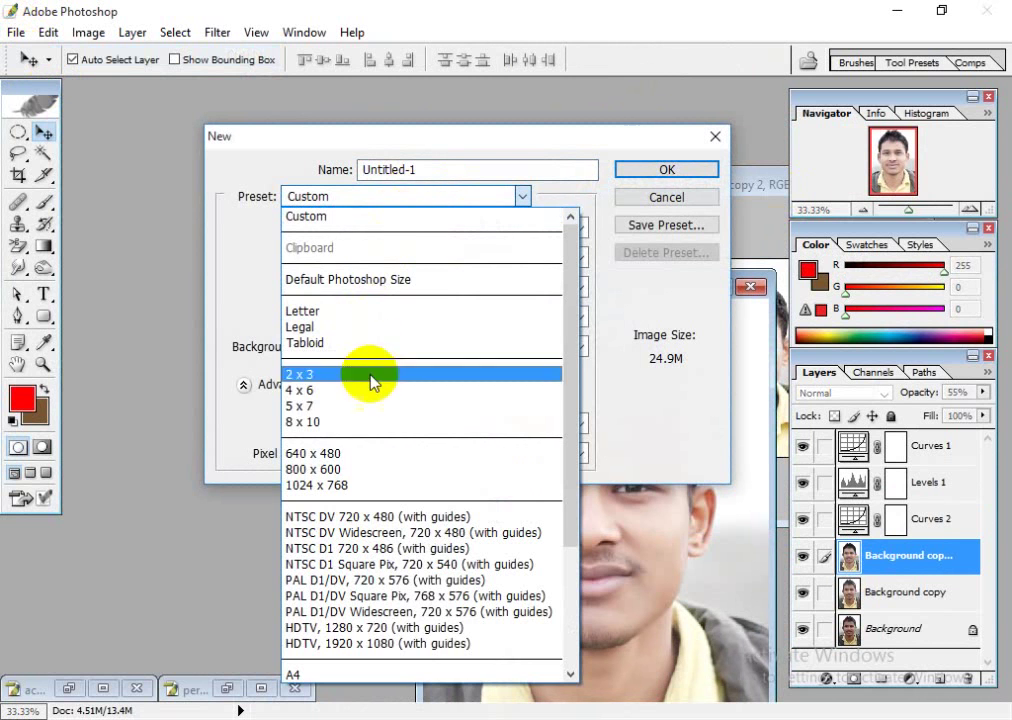
click(296, 676)
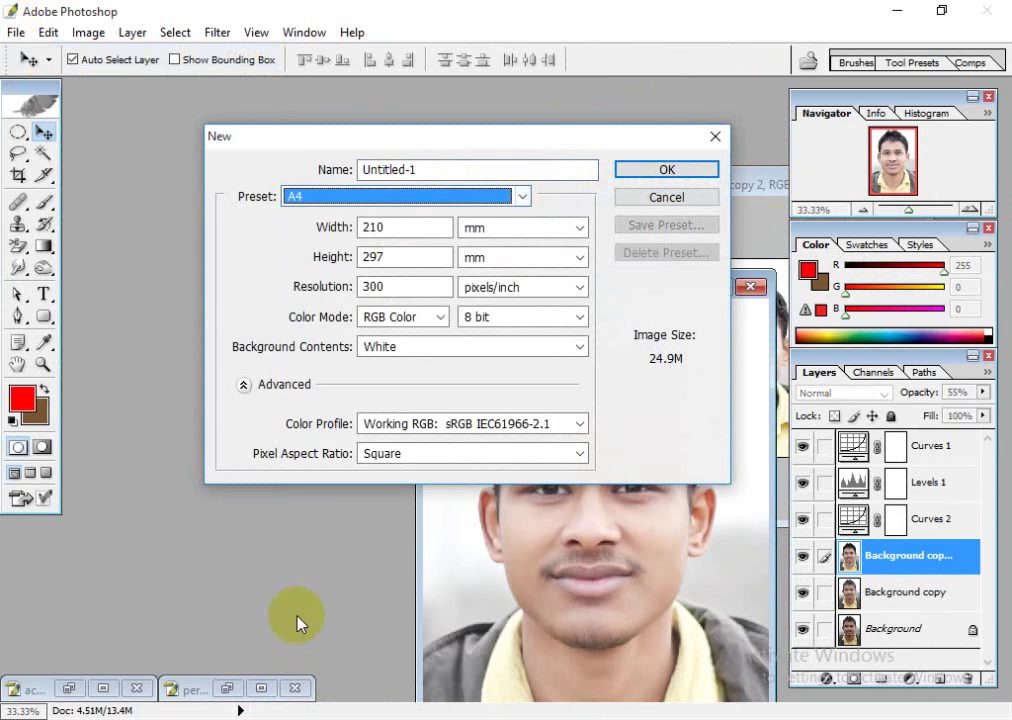
click(667, 172)
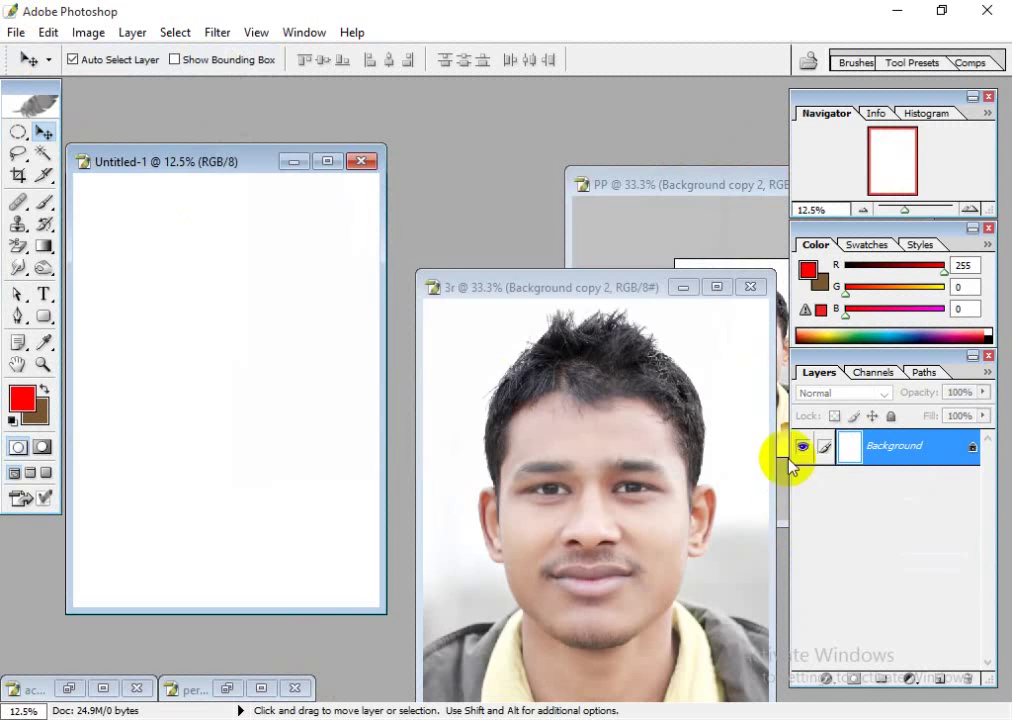
- Spread out the 3r, PP and stamp windows so each portrait is reachable beside the blank A4 document
click(640, 312)
drag(620, 288, 718, 443)
click(688, 274)
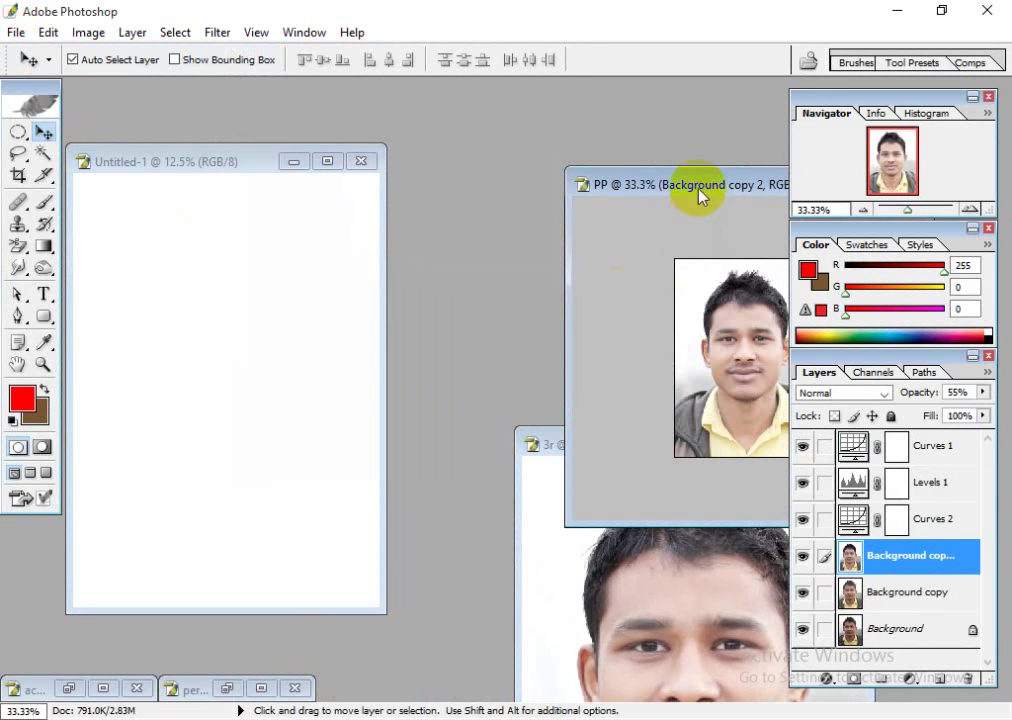
drag(698, 188, 514, 155)
click(752, 252)
drag(685, 186, 656, 185)
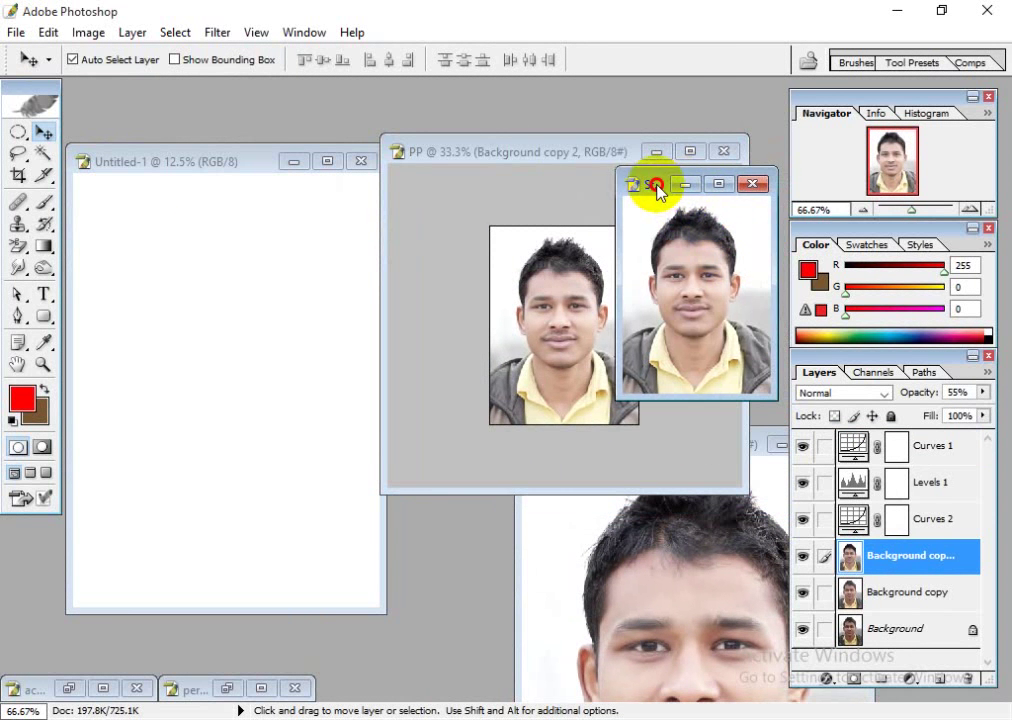
- Copy the PP portrait layer to the upper-left corner of the A4 page and maximize the document, fitted on screen
click(538, 322)
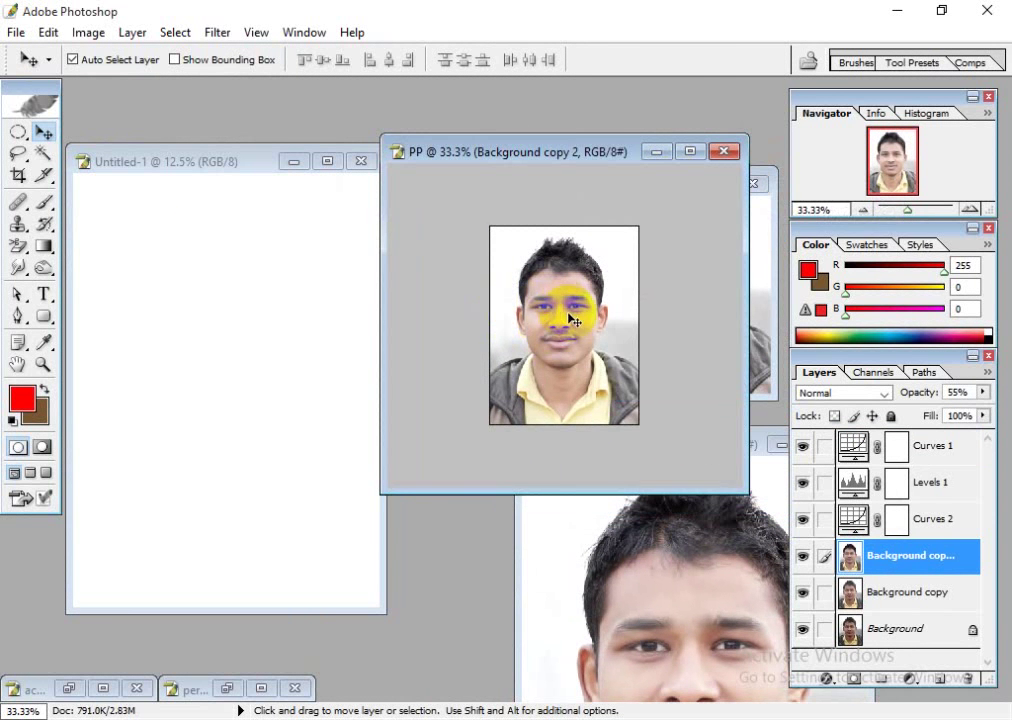
drag(573, 320, 118, 233)
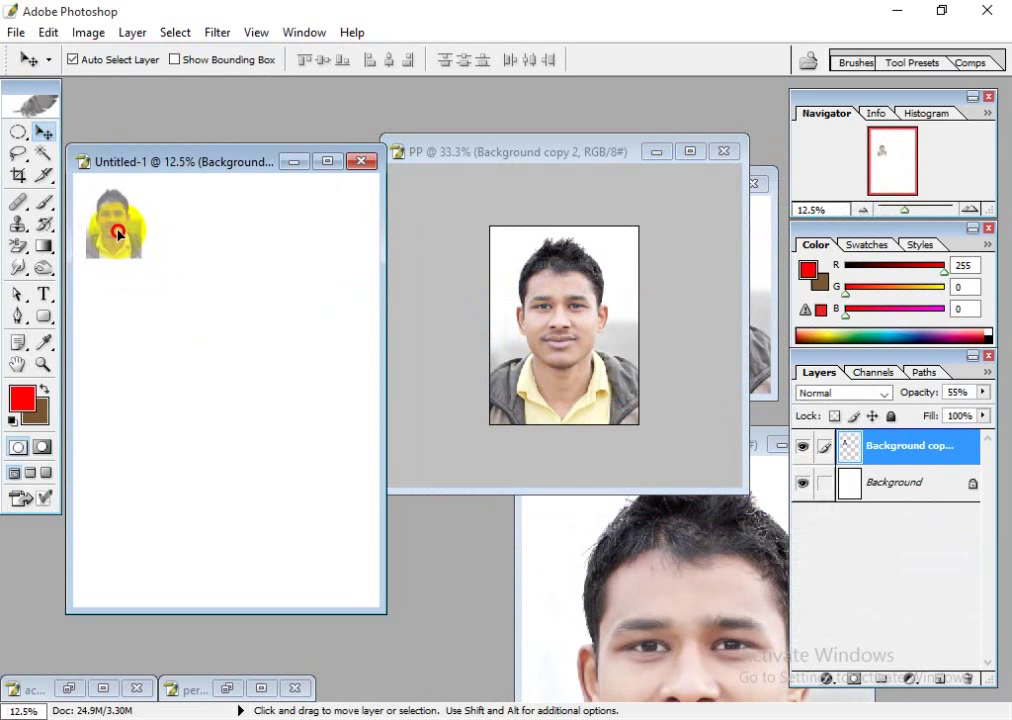
click(327, 161)
key(ctrl+0)
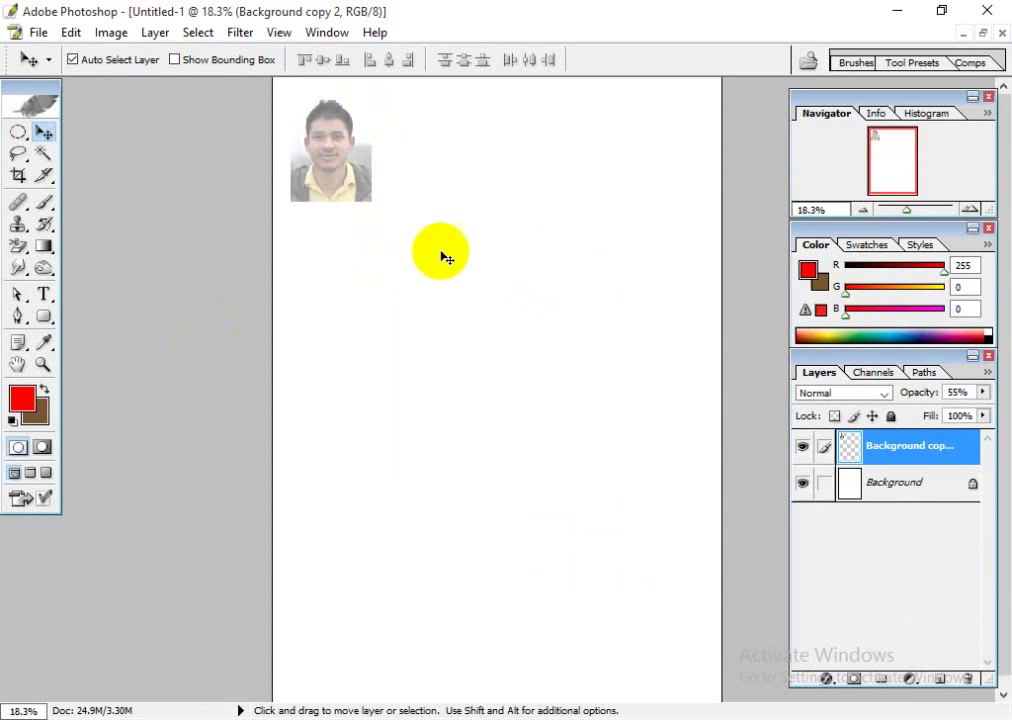
- Try to erase the A4 page's white Background layer with the Magic Eraser
click(553, 401)
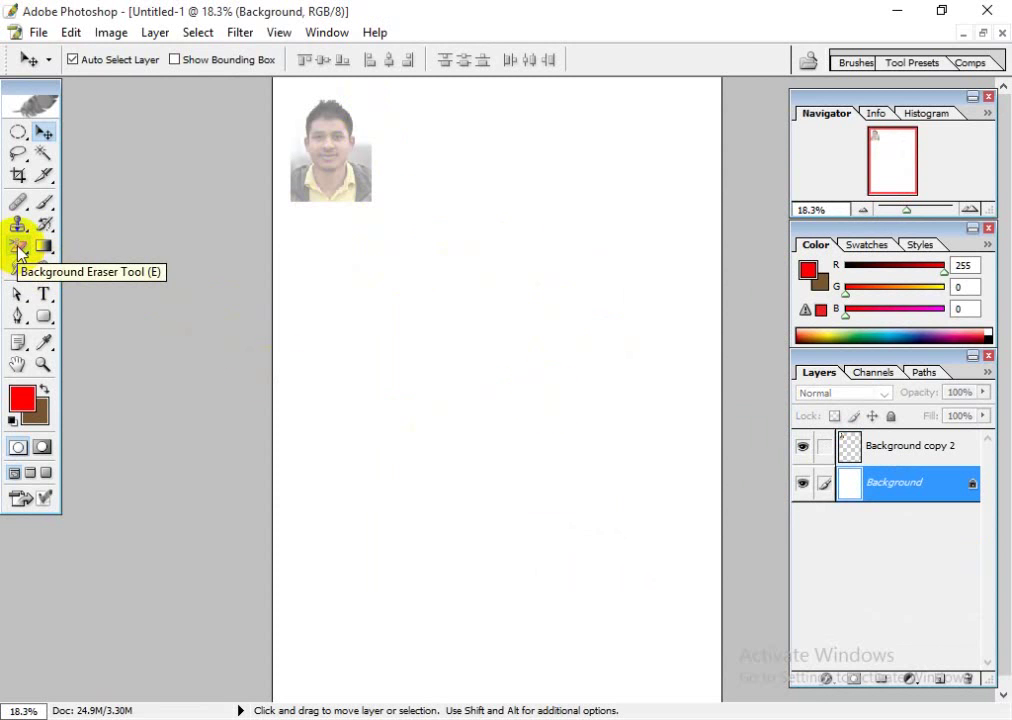
mouse_move(18, 250)
mouse_down()
mouse_move(104, 248)
mouse_move(97, 287)
mouse_up()
click(540, 470)
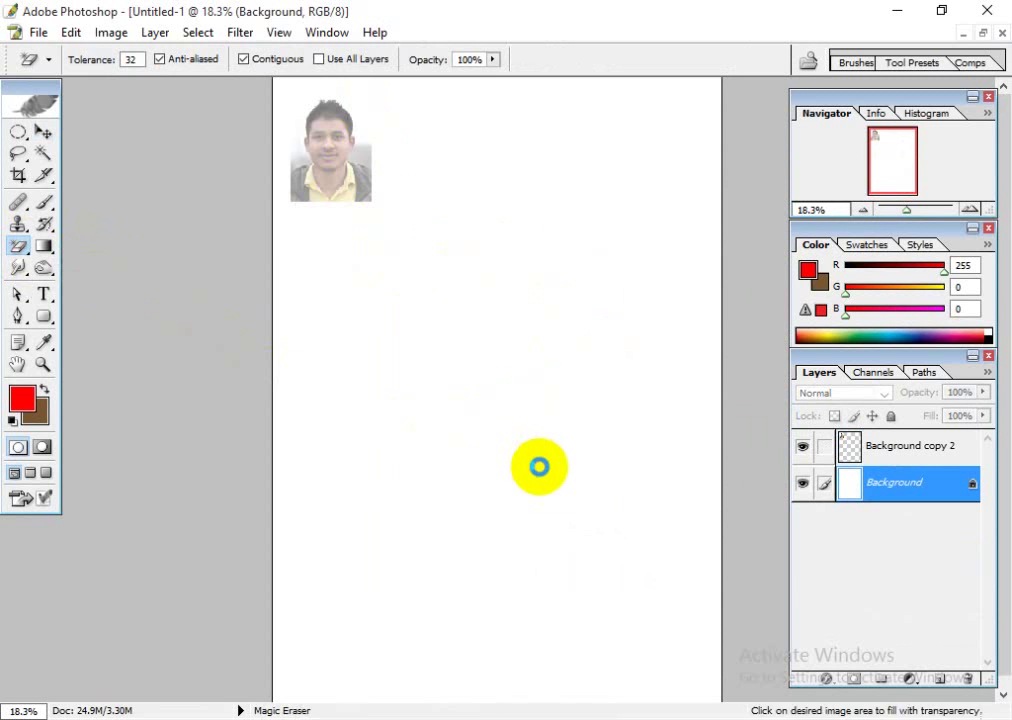
key(ctrl+z)
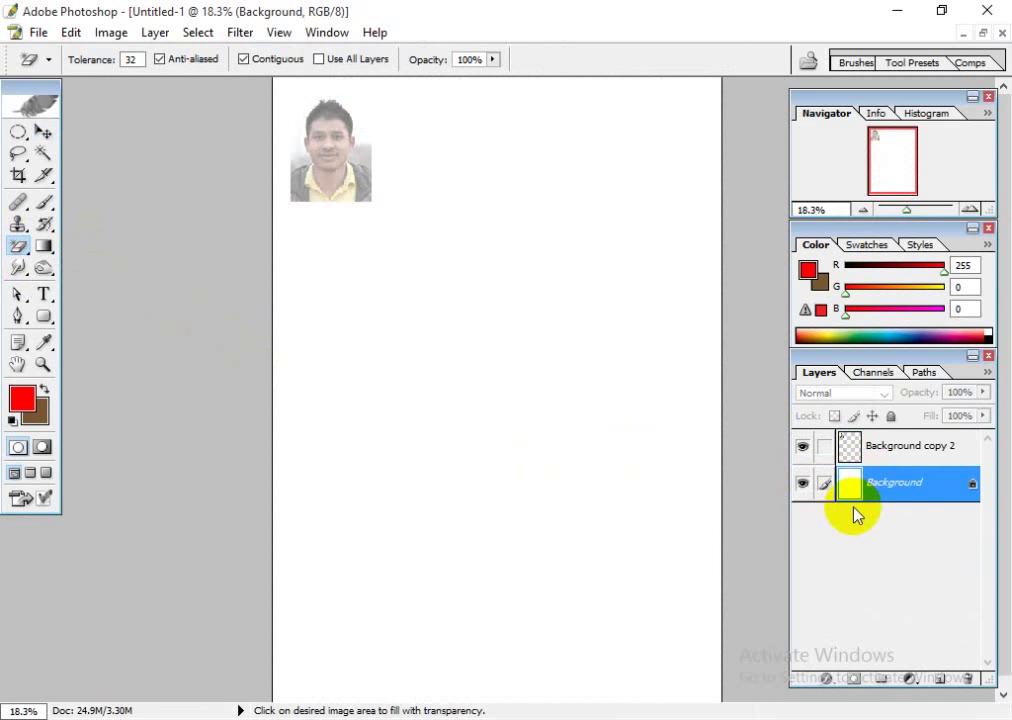
- Duplicate the Background layer, erase the copy's white fill with the Magic Eraser, and delete the original Background layer
drag(855, 487, 963, 580)
drag(947, 679, 937, 671)
ctrl+click(849, 483)
click(581, 495)
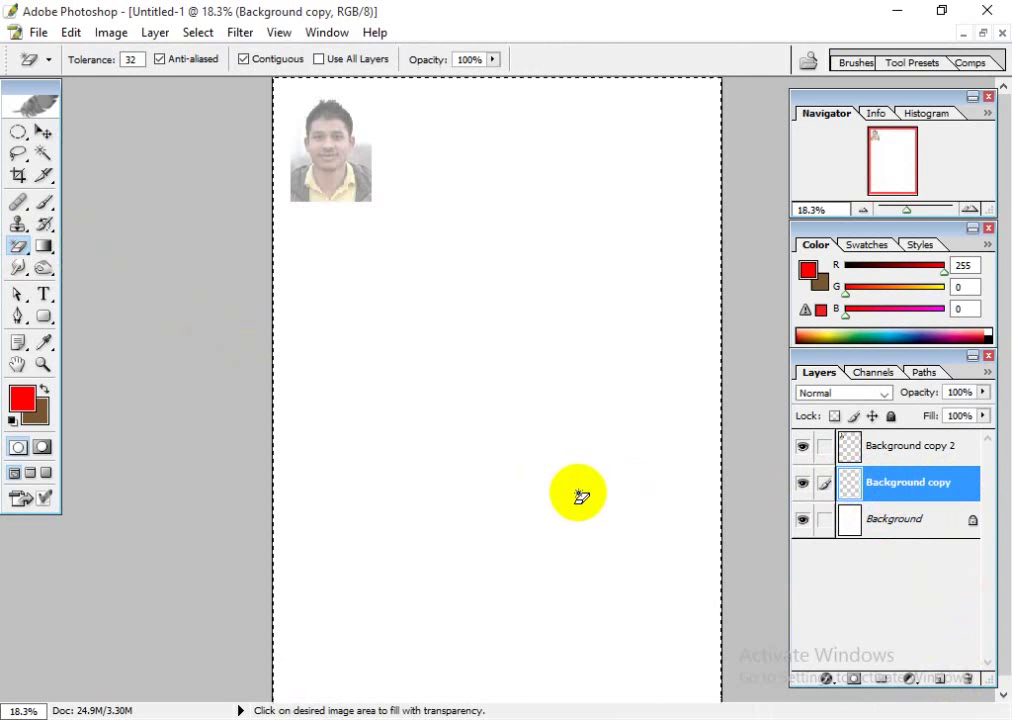
click(854, 519)
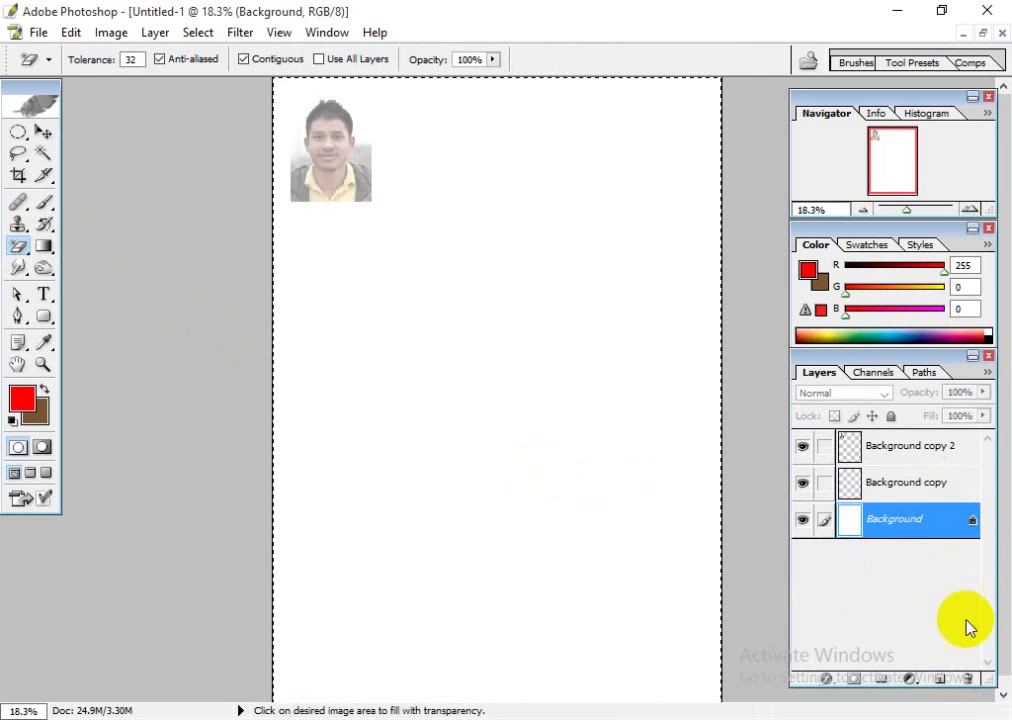
click(965, 680)
click(430, 287)
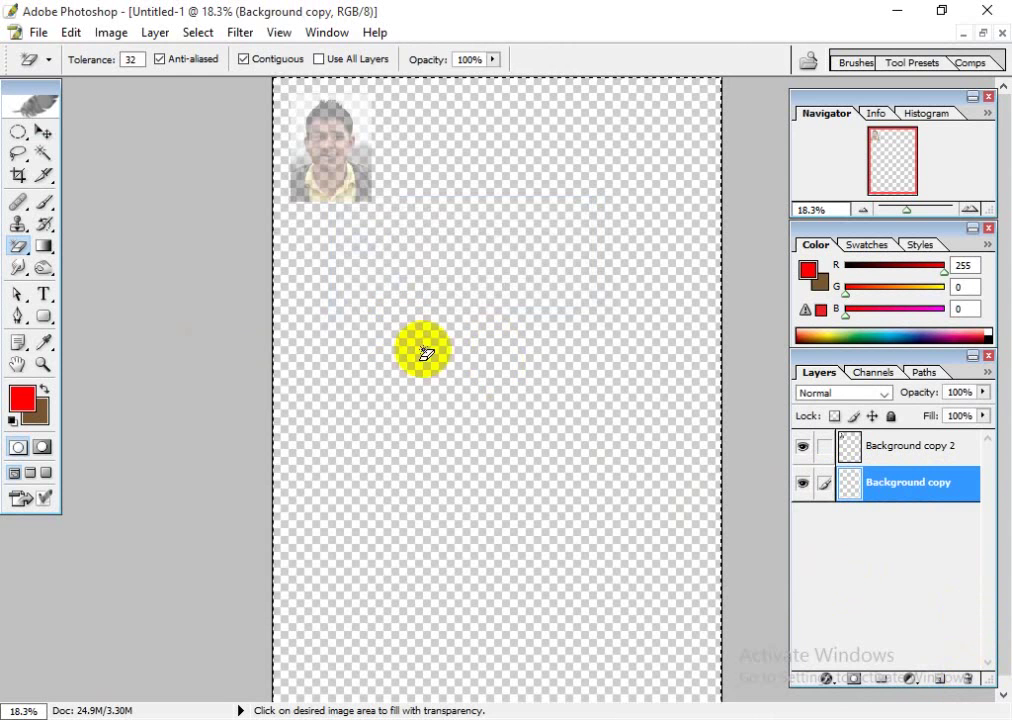
- Set the passport portrait layer's opacity to 100% on the A4 page and clear the selection
click(43, 131)
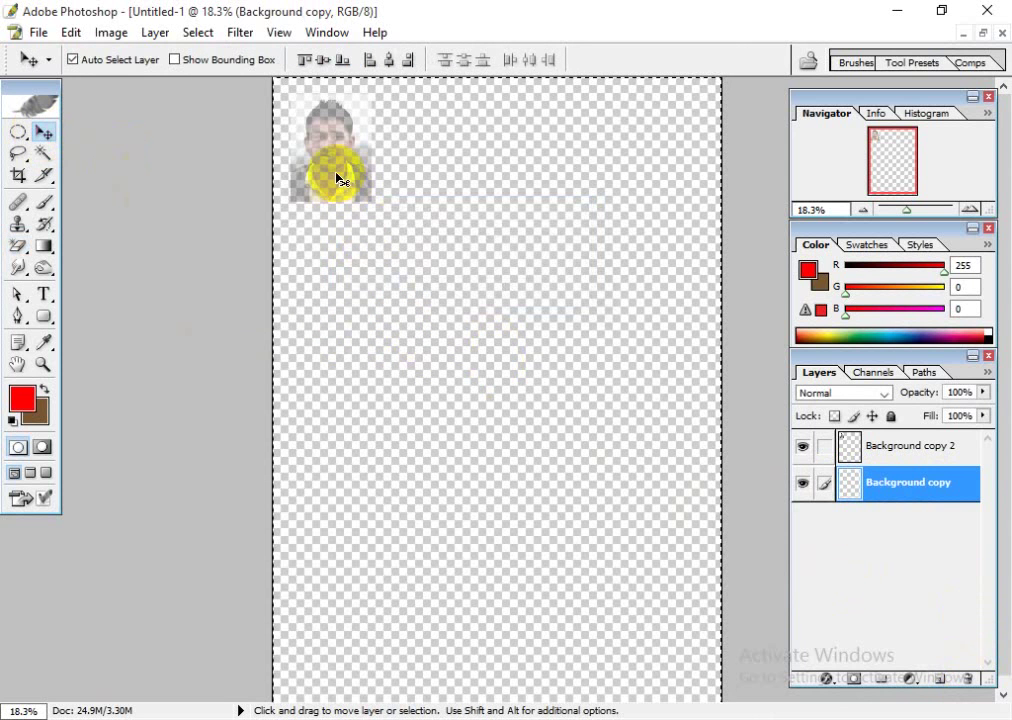
click(305, 158)
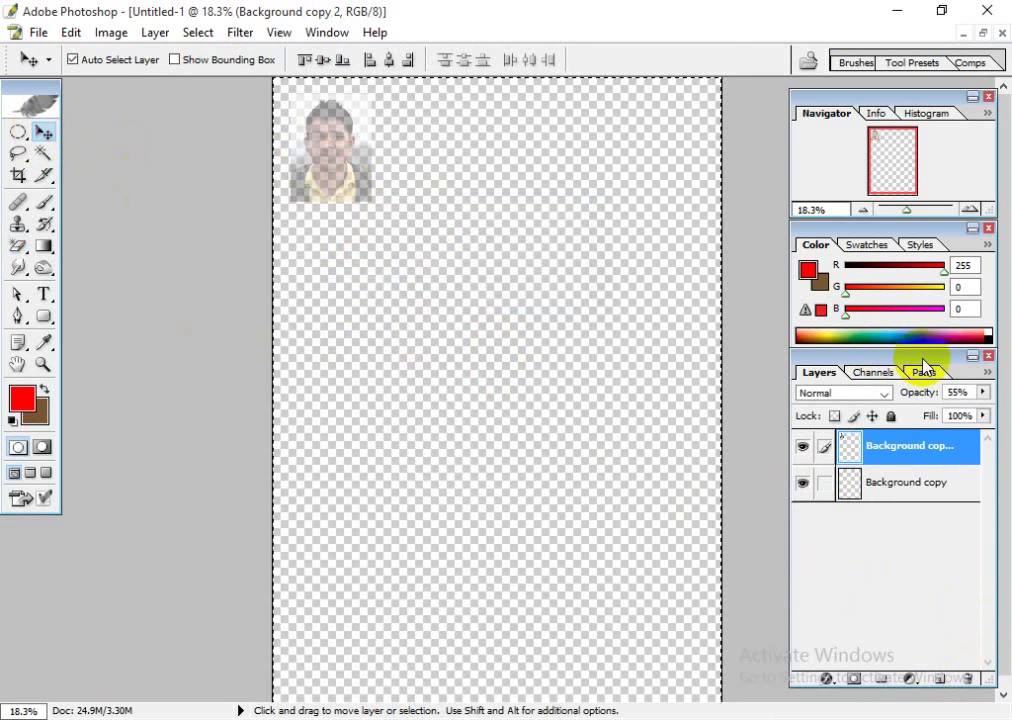
click(982, 393)
drag(941, 410, 988, 410)
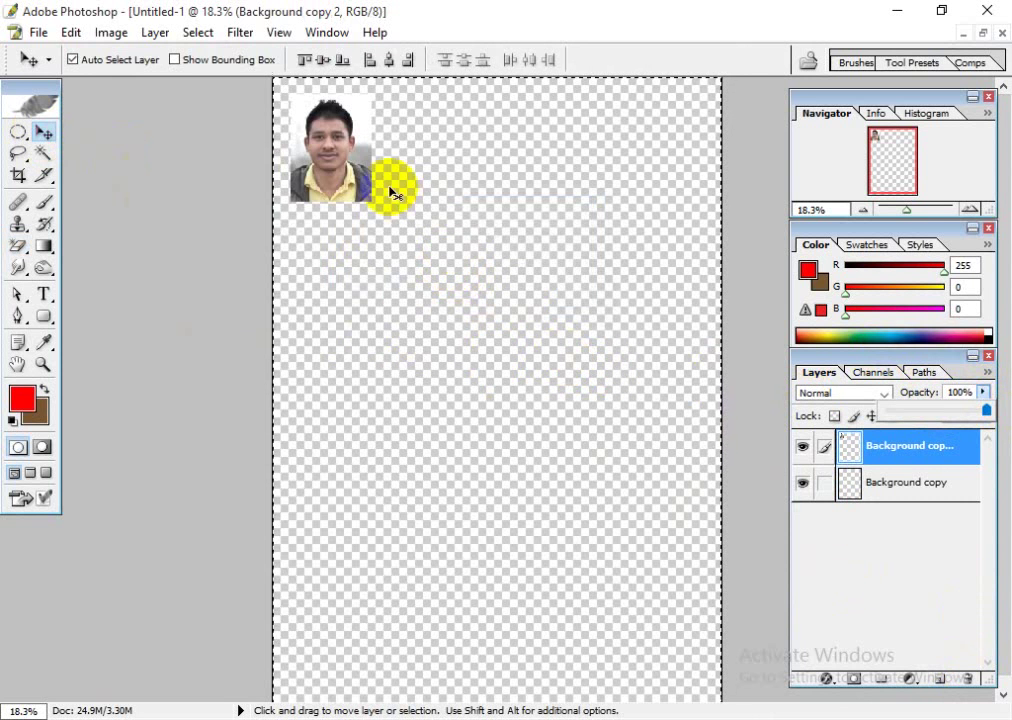
click(343, 164)
key(ctrl+d)
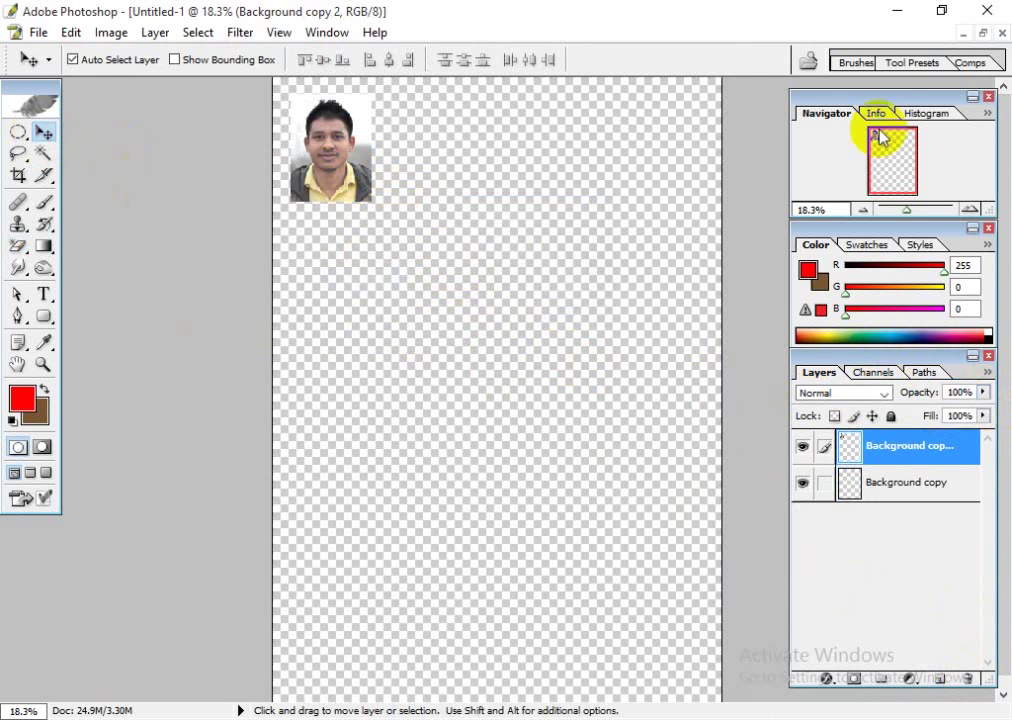
- Restore the A4 document to a floating window and rearrange PP and 3r so 3r sits beside it
click(983, 33)
drag(617, 151, 325, 146)
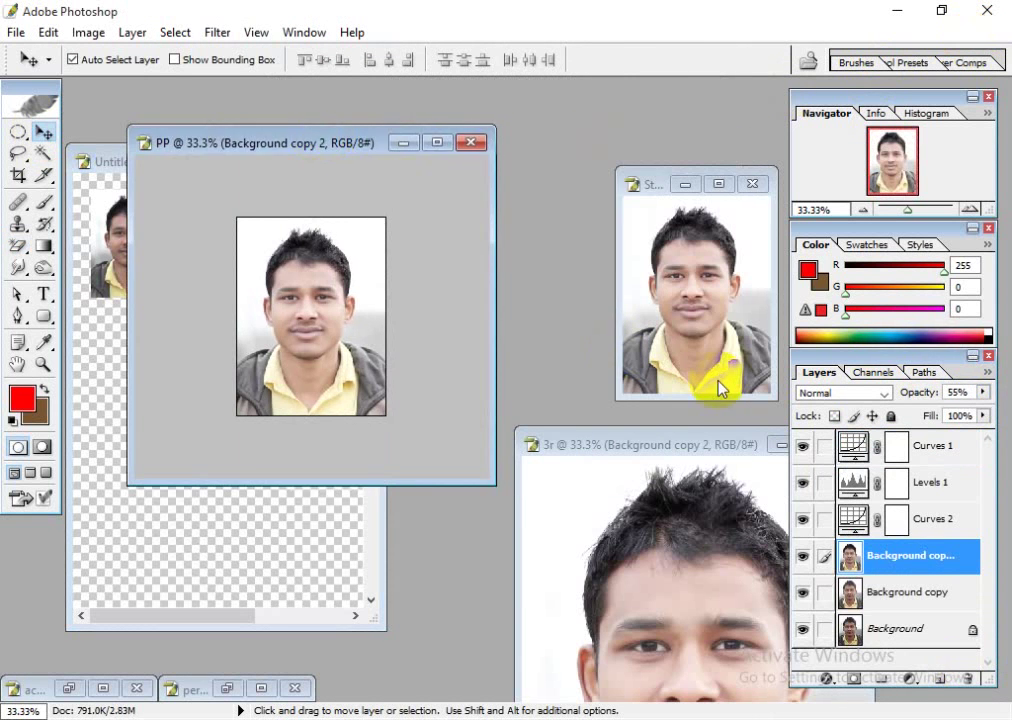
click(714, 305)
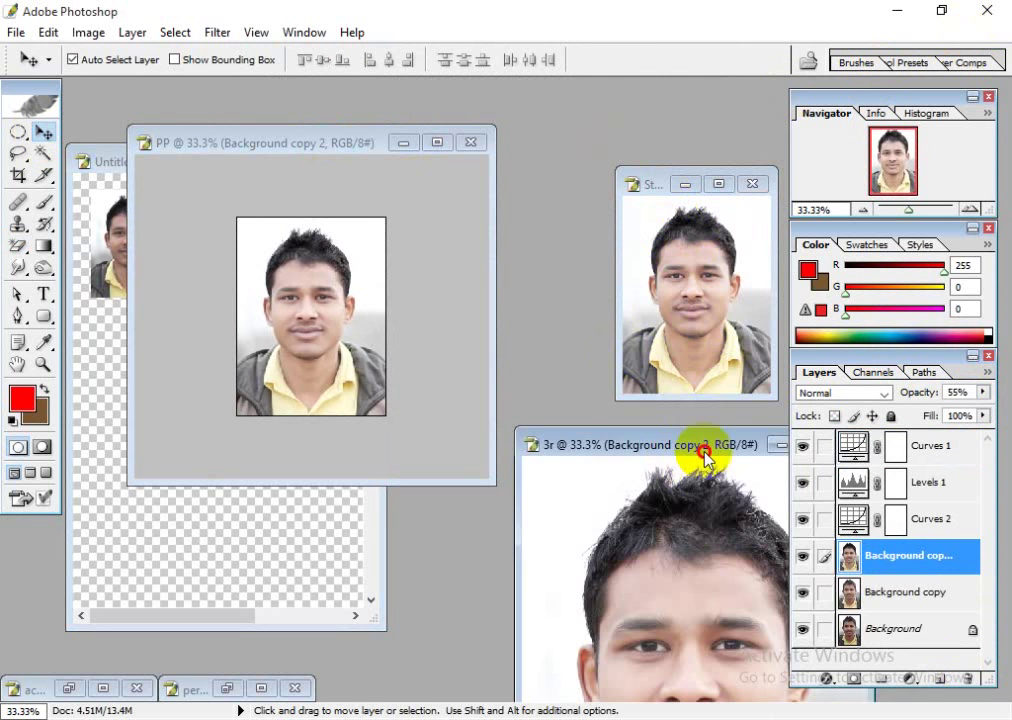
drag(703, 448, 368, 140)
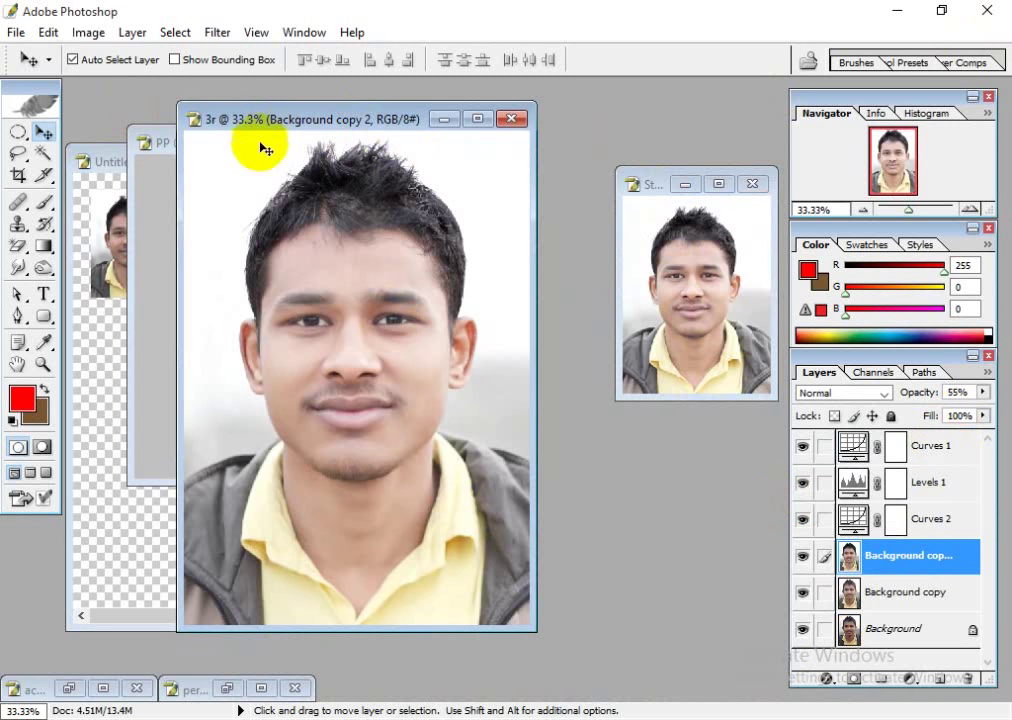
click(90, 244)
click(339, 127)
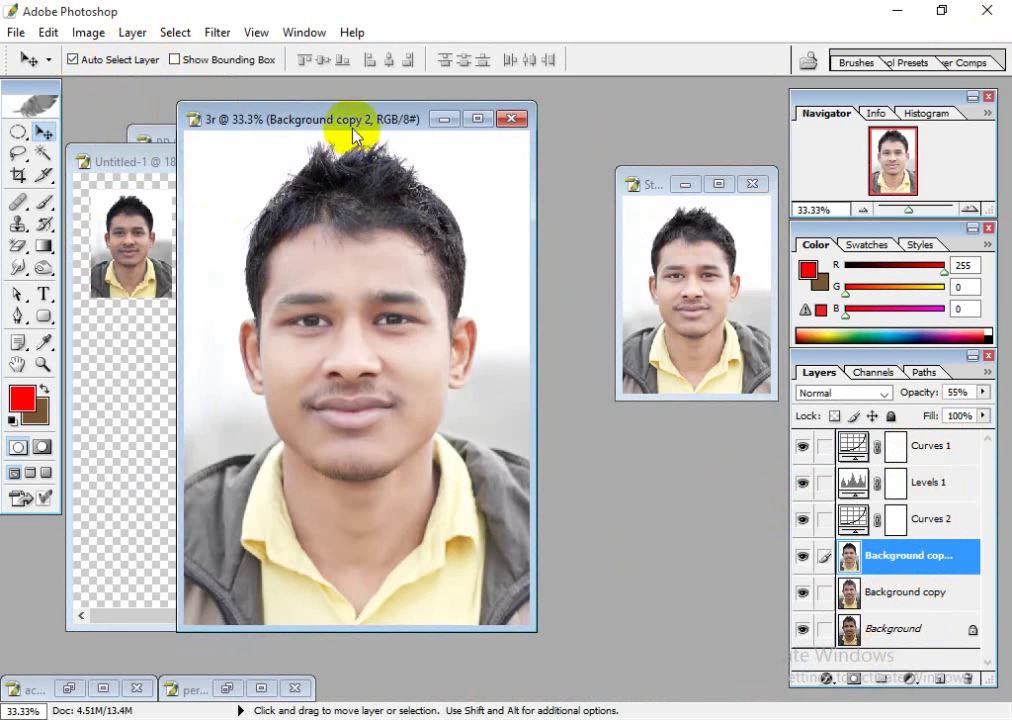
drag(350, 136, 599, 196)
- Delete the passport portrait layer from the A4 document
click(140, 245)
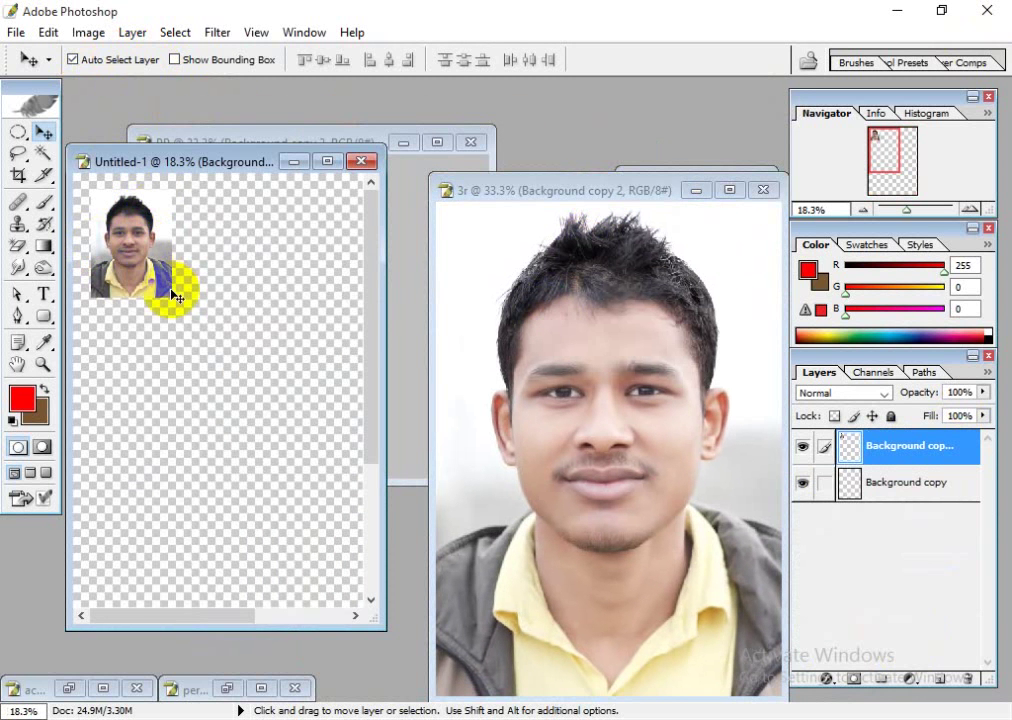
click(967, 677)
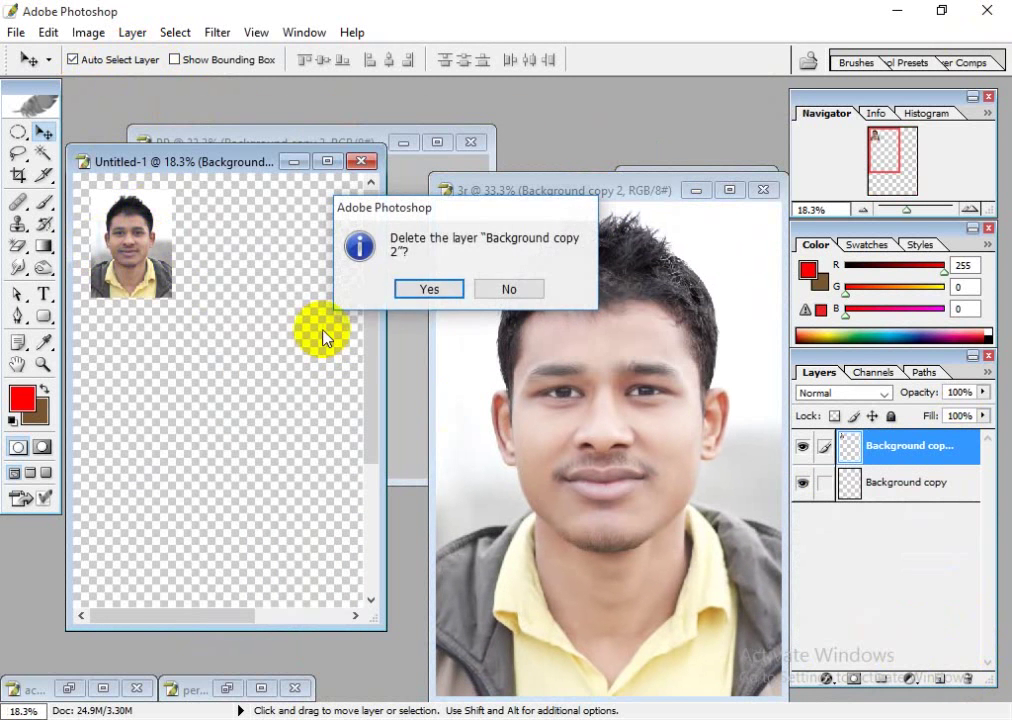
click(428, 289)
- Copy the 3r document's Background copy 2 layer onto the A4 page and set its opacity to 100%
drag(553, 199, 558, 140)
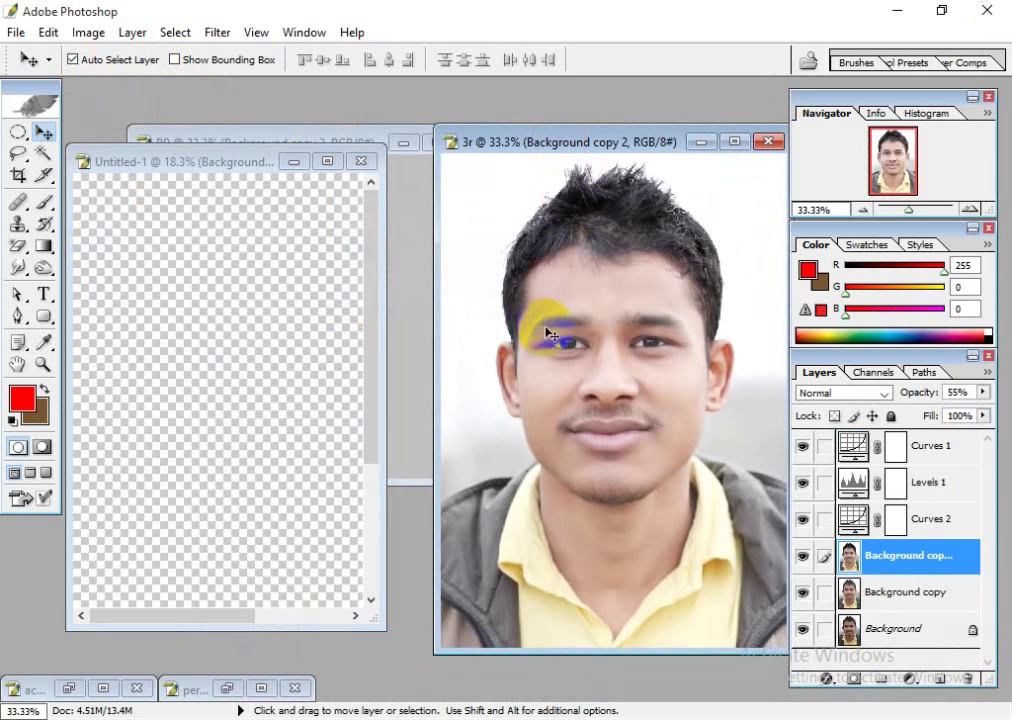
drag(622, 350, 255, 302)
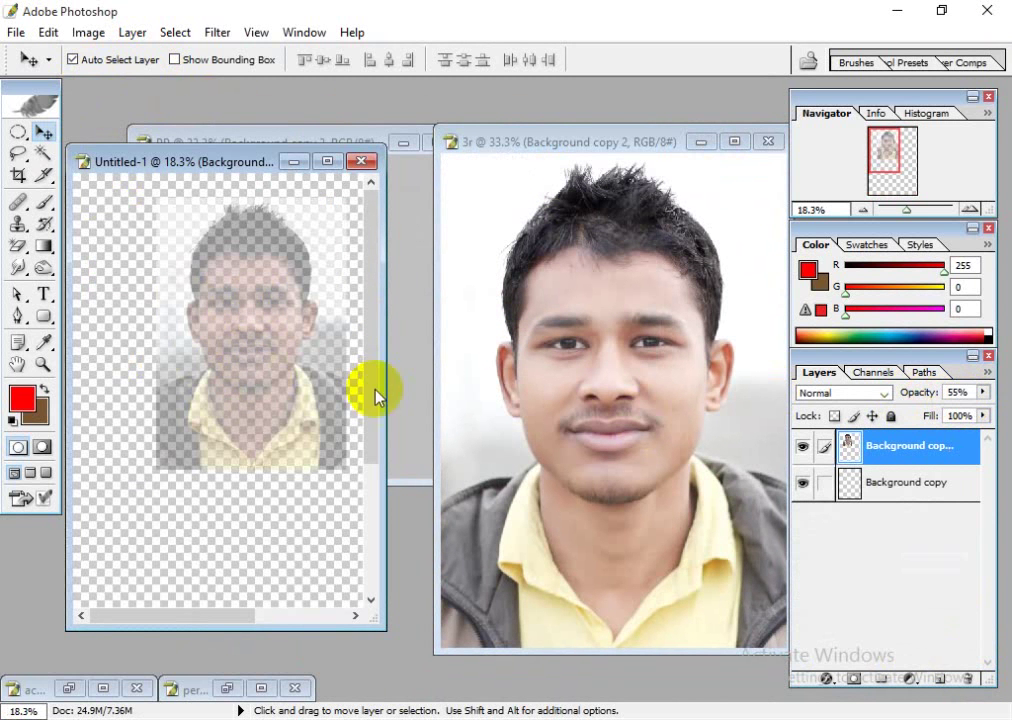
drag(981, 394, 1003, 416)
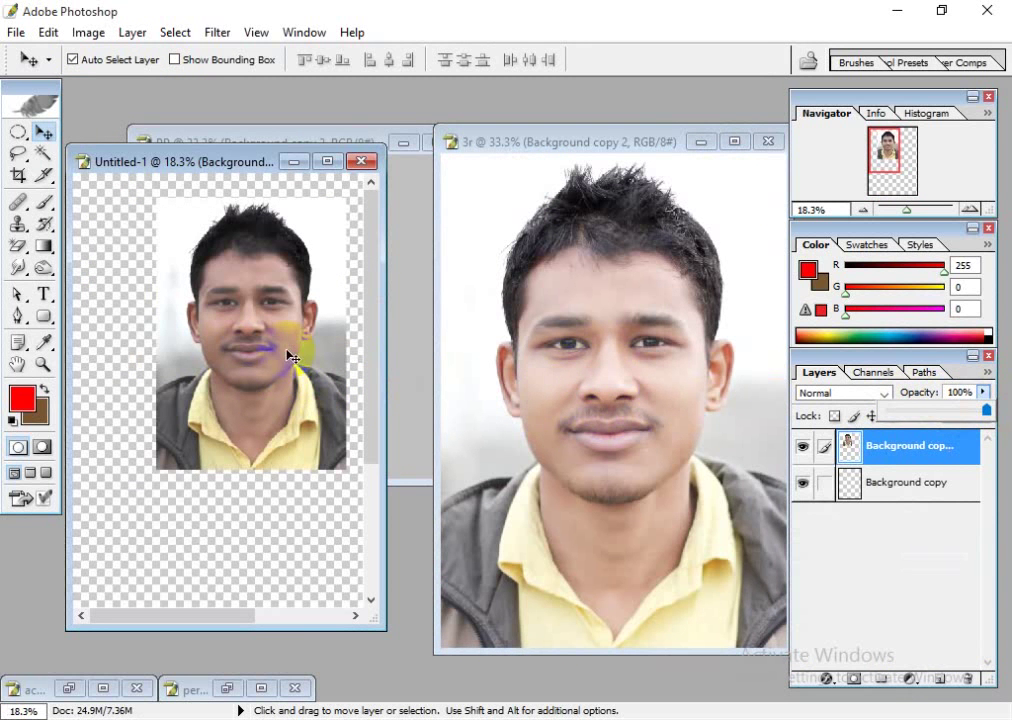
drag(291, 357, 257, 362)
click(327, 341)
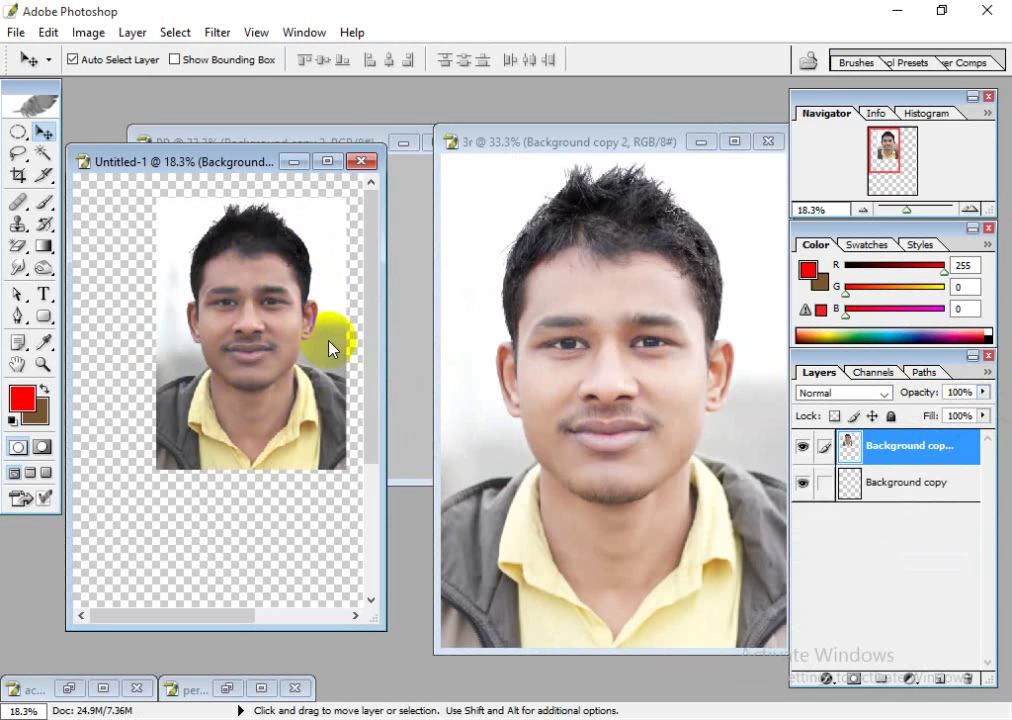
- Delete the copied 3r portrait layer from the A4 document and return to the 3r document
click(964, 682)
click(427, 287)
click(677, 370)
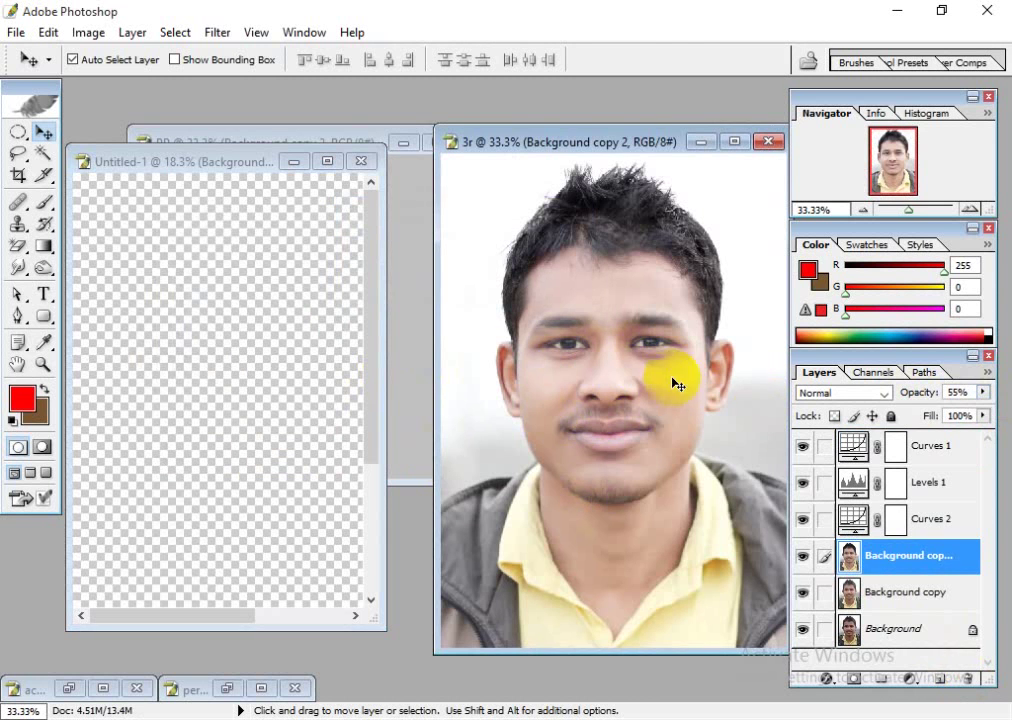
drag(677, 383, 645, 425)
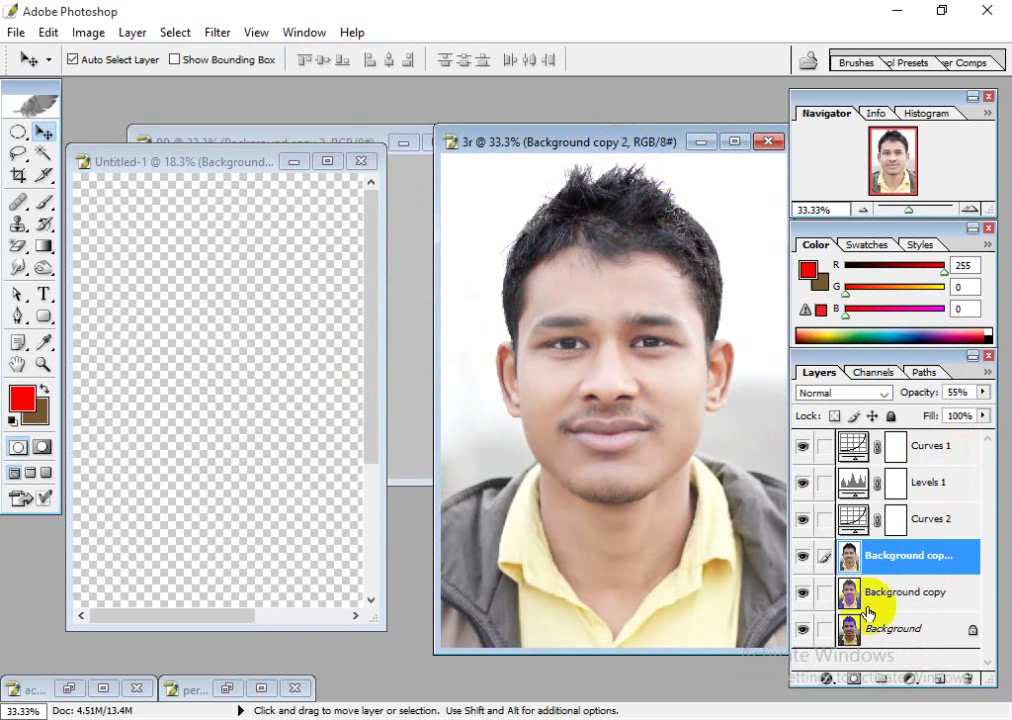
- Try to stamp all visible layers of 3r into the Curves 1 layer, and undo the merge
click(944, 452)
key(ctrl+minus)
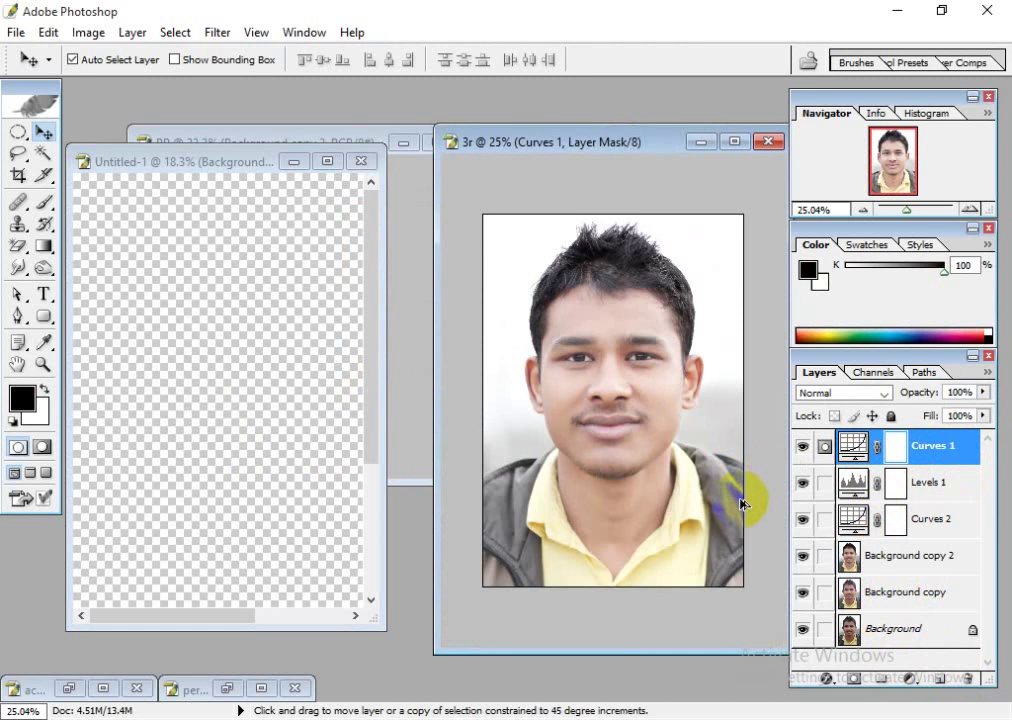
key(ctrl+alt+shift+e)
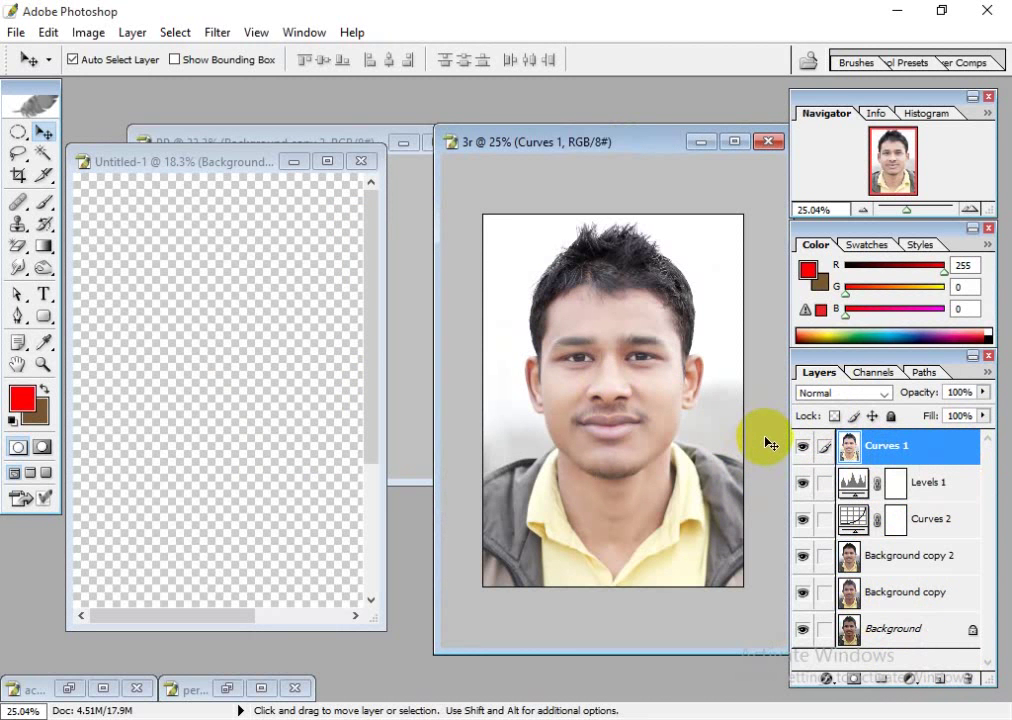
key(alt)
key(ctrl+z)
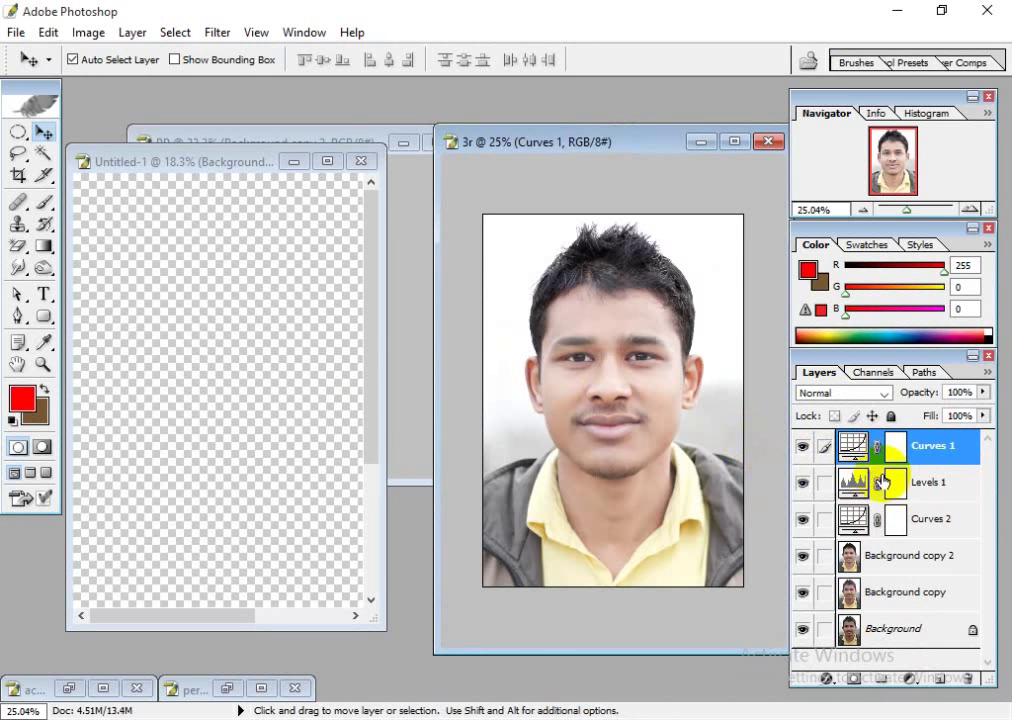
- Merge the 3r document's visible layers, copy the merged portrait onto the A4 page and place it in the page's upper left area
click(132, 35)
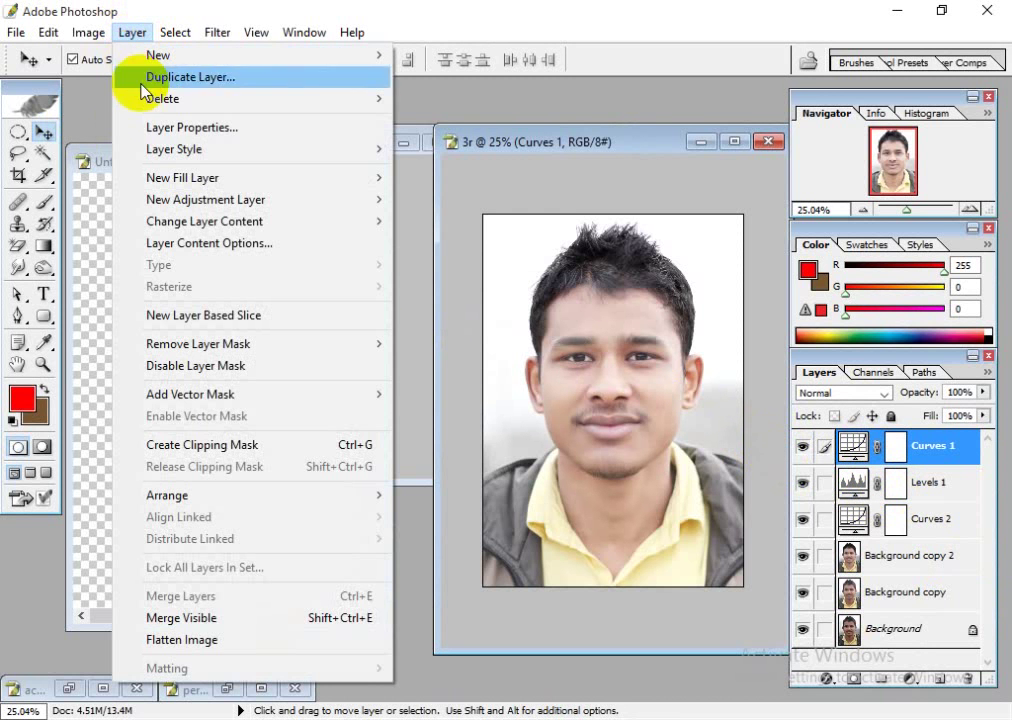
click(280, 618)
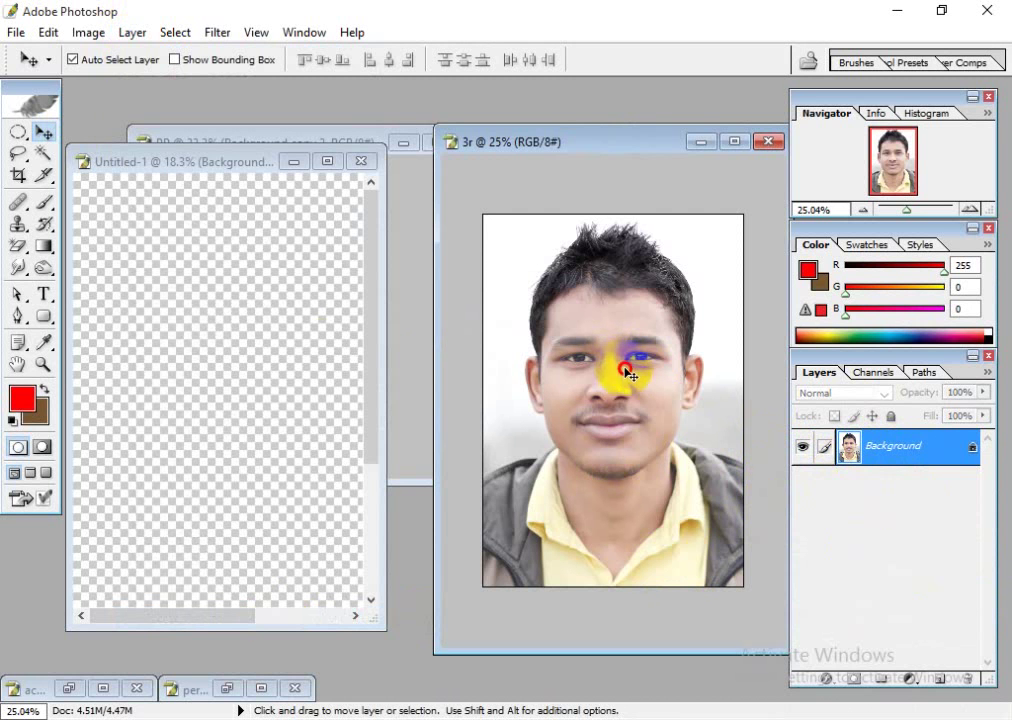
drag(629, 374, 237, 339)
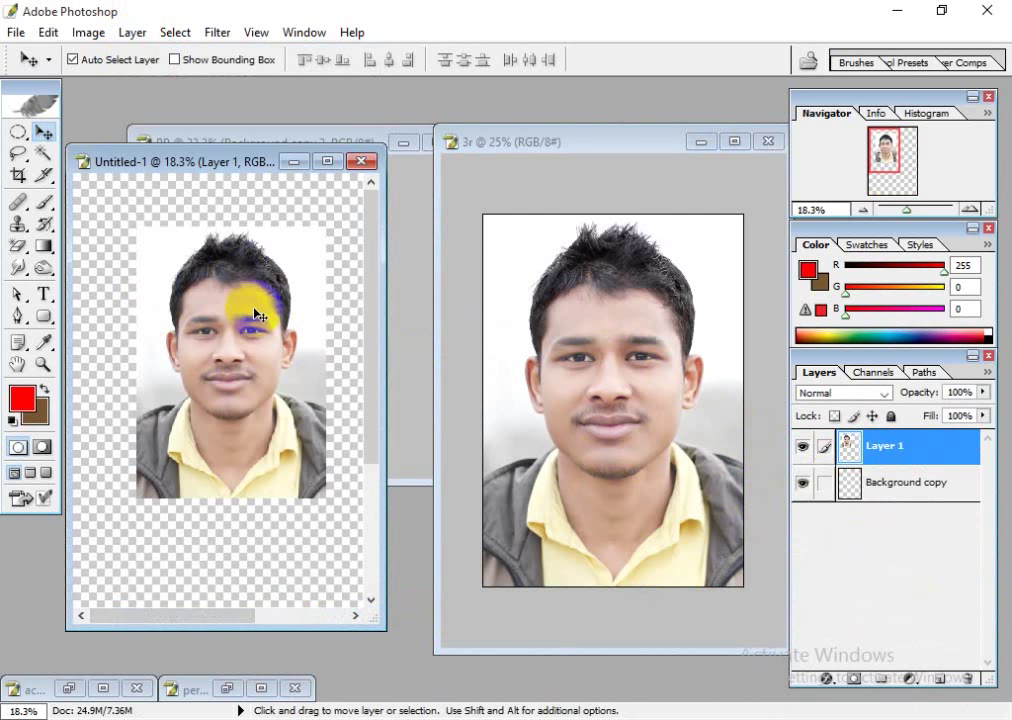
drag(240, 350, 218, 442)
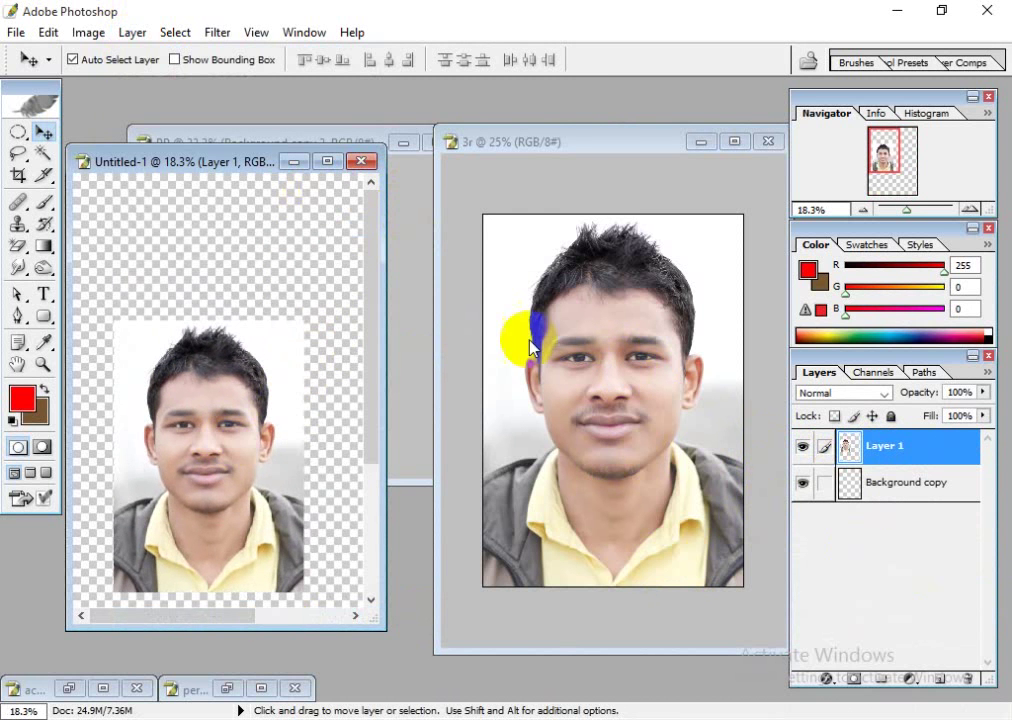
- Stamp the PP document's visible layers into Curves 1, copy the result onto the A4 page and place it in the page's top-left corner
drag(576, 143, 678, 266)
click(646, 219)
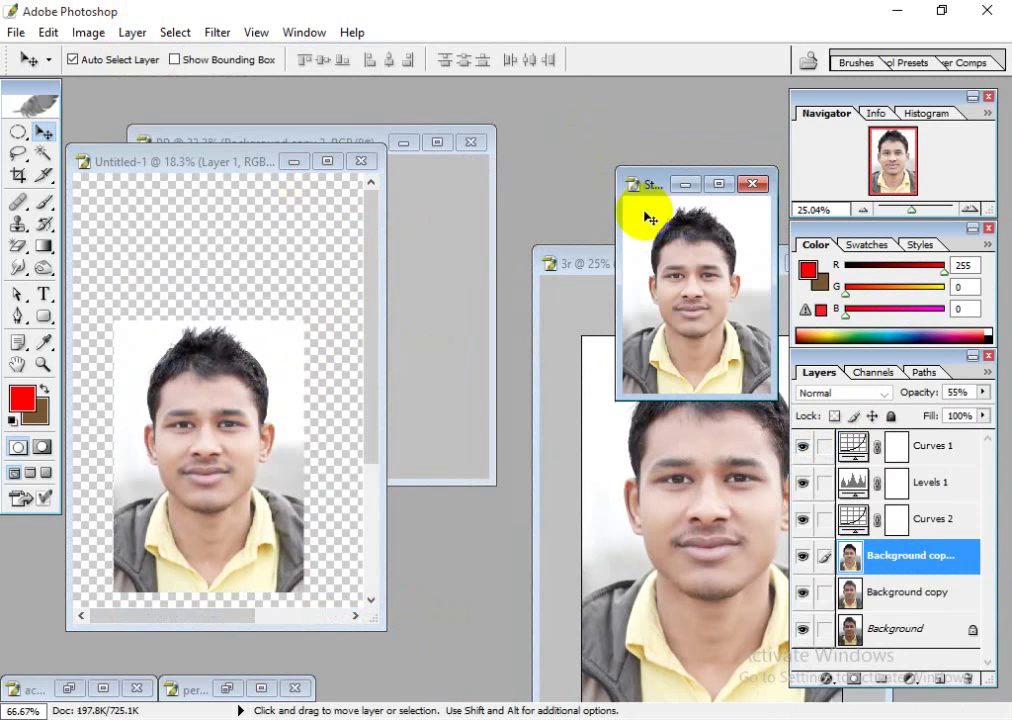
click(459, 248)
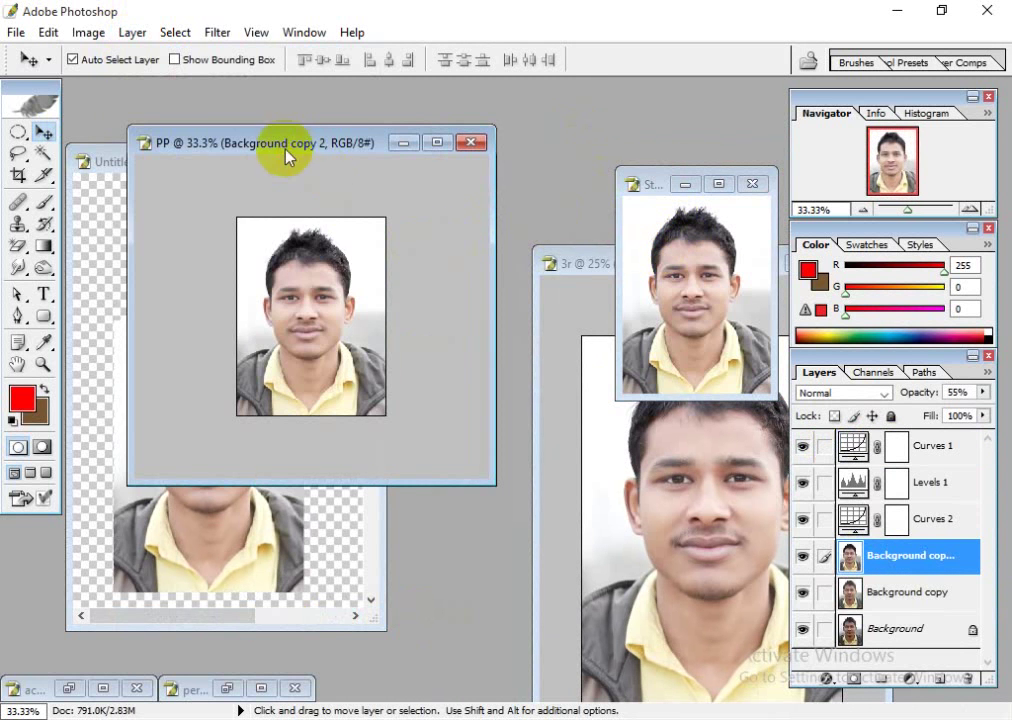
drag(285, 158, 460, 170)
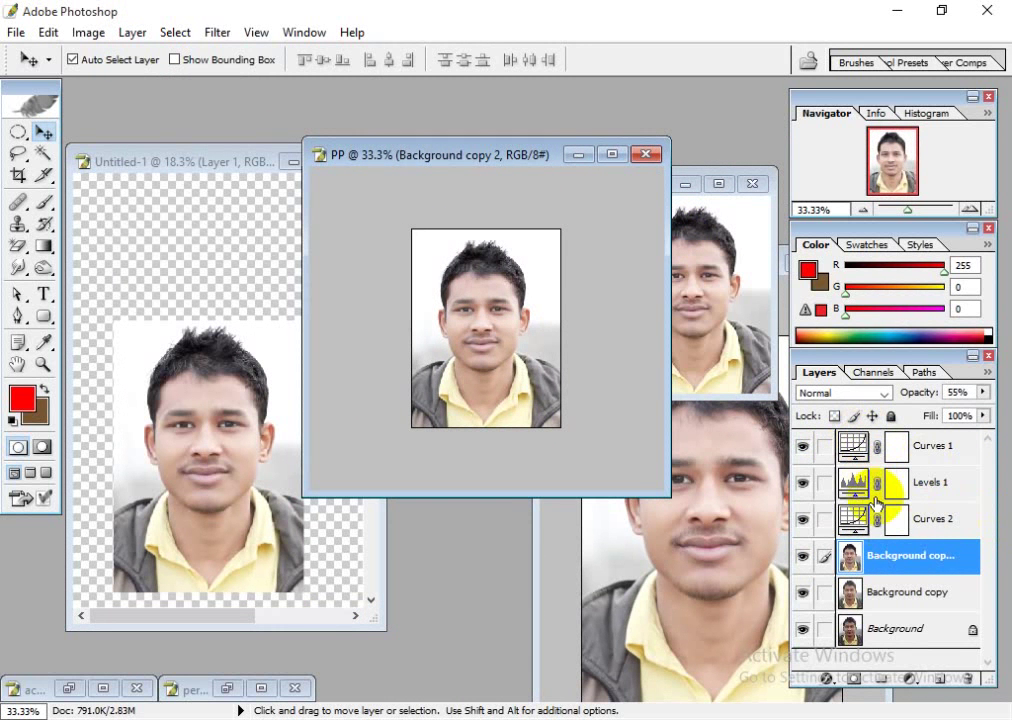
click(896, 445)
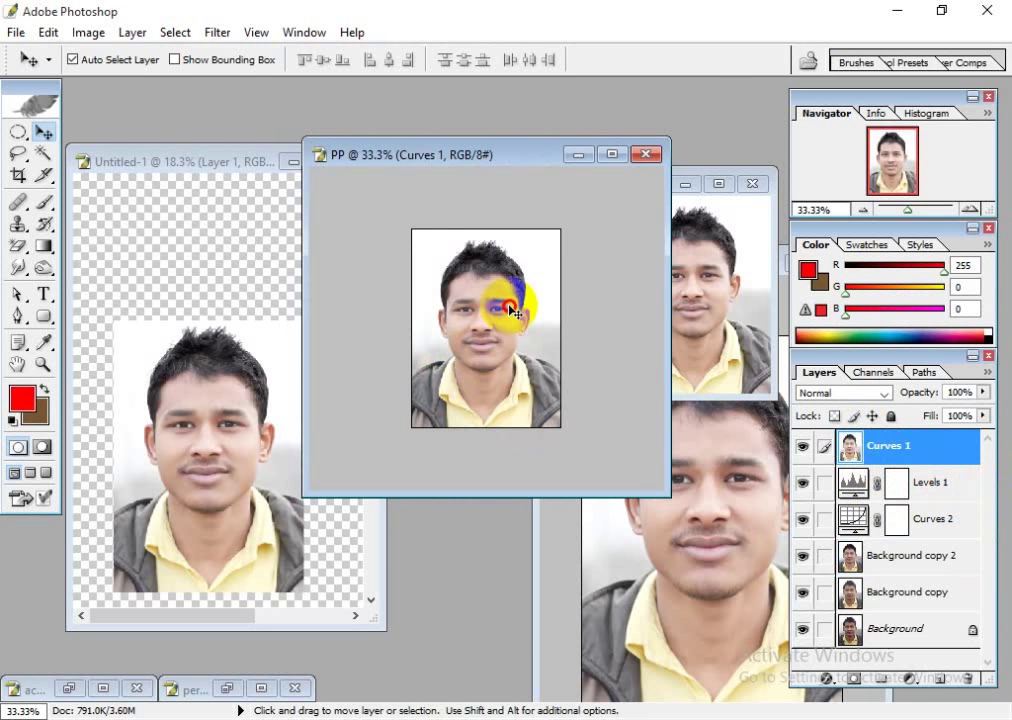
drag(510, 310, 228, 252)
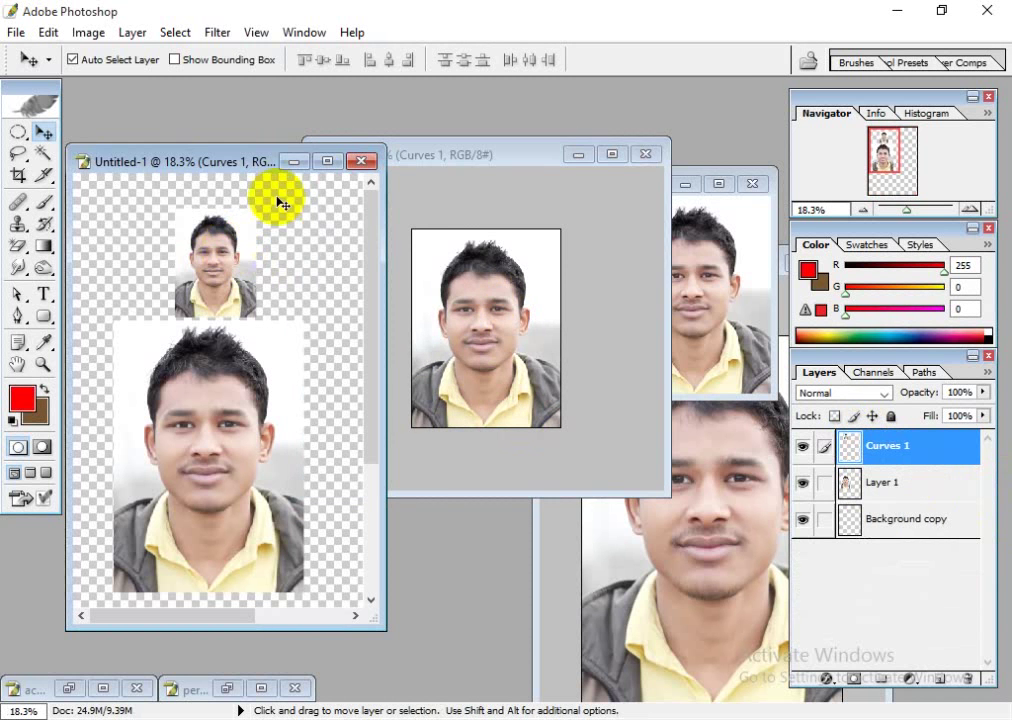
click(330, 160)
drag(410, 158, 316, 136)
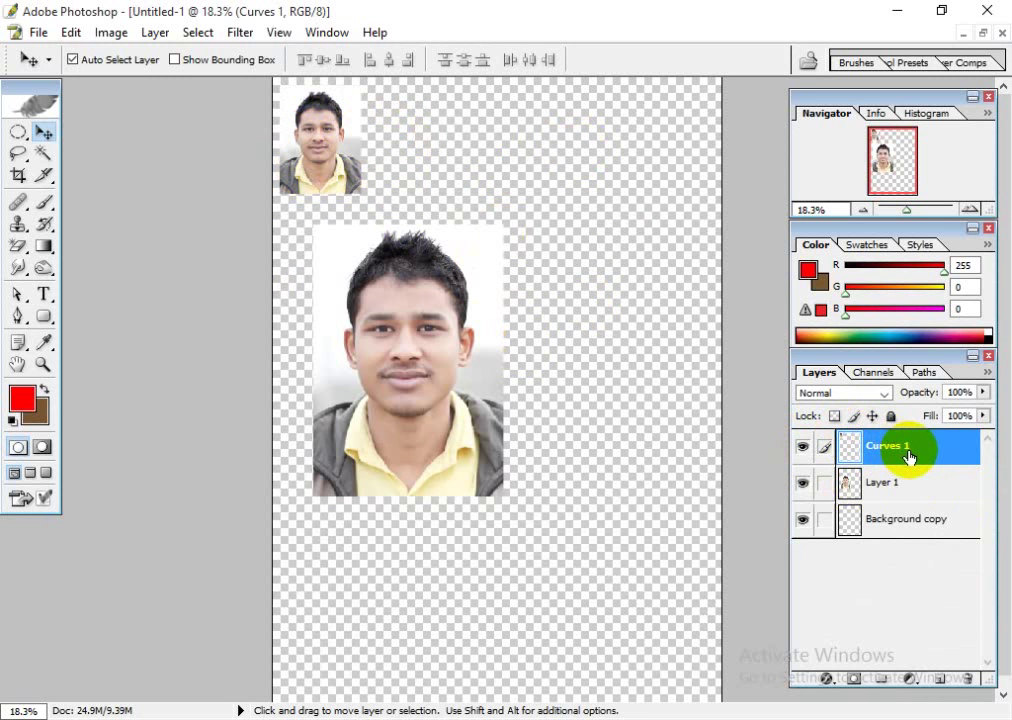
- Duplicate the passport portrait three times to form a row of four along the top of the A4 page
drag(912, 448, 944, 684)
drag(337, 152, 414, 165)
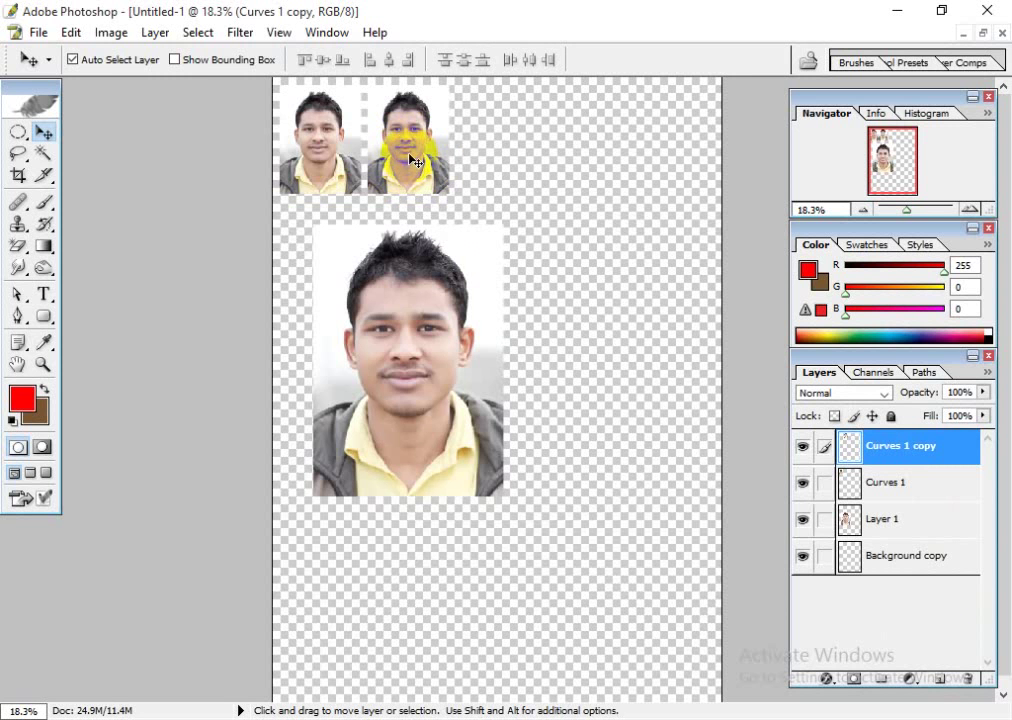
key(alt)
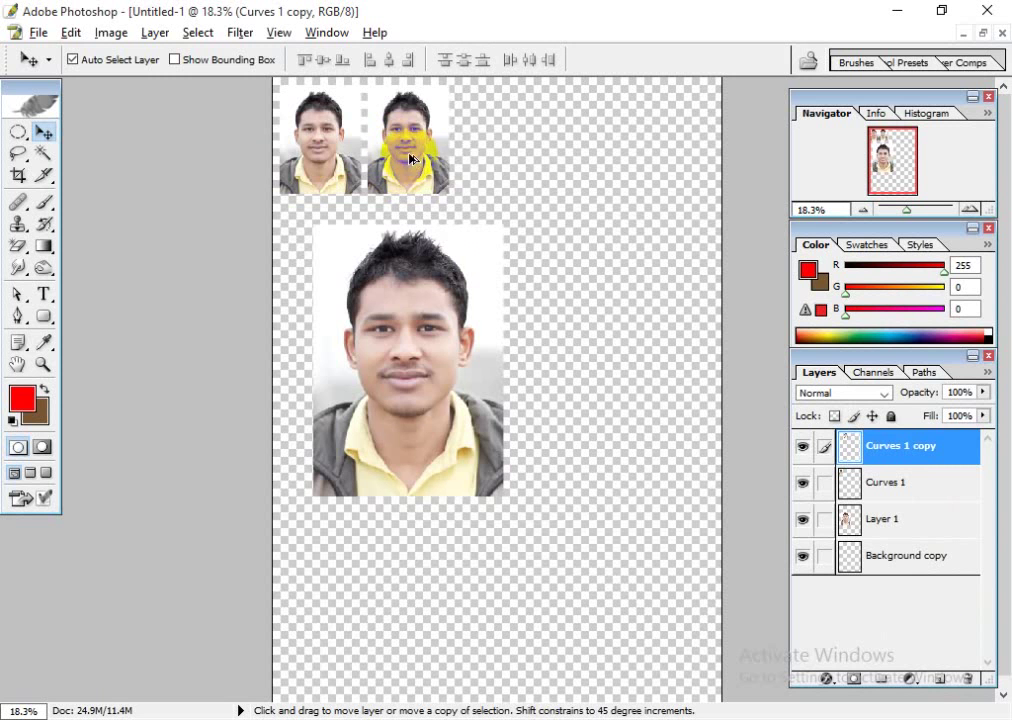
drag(410, 158, 497, 157)
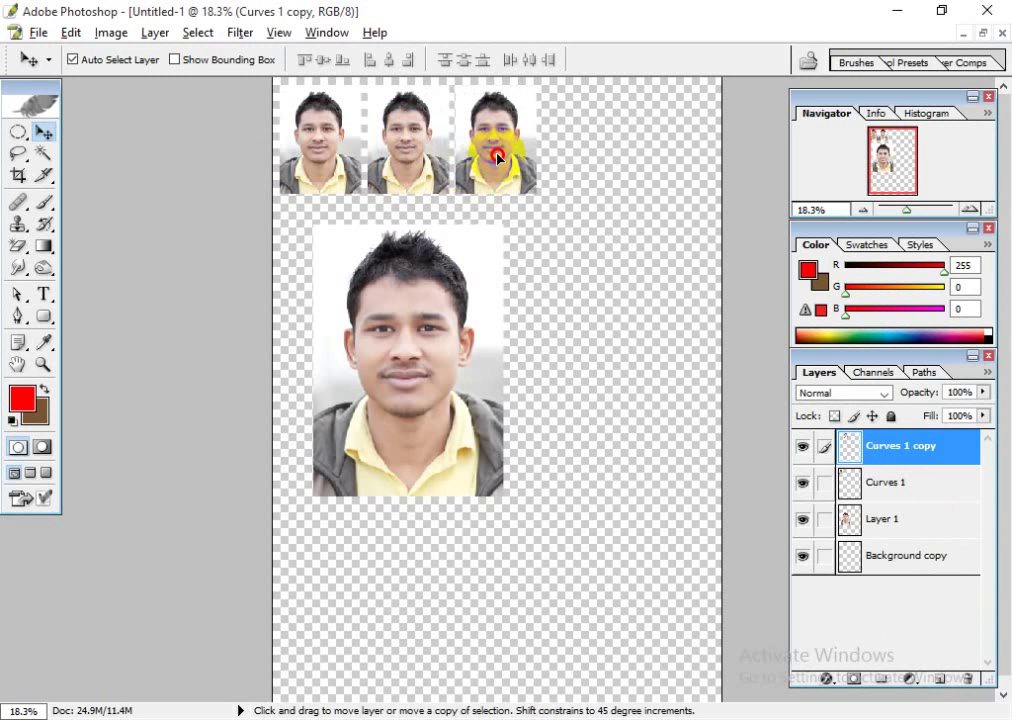
key(ctrl+j)
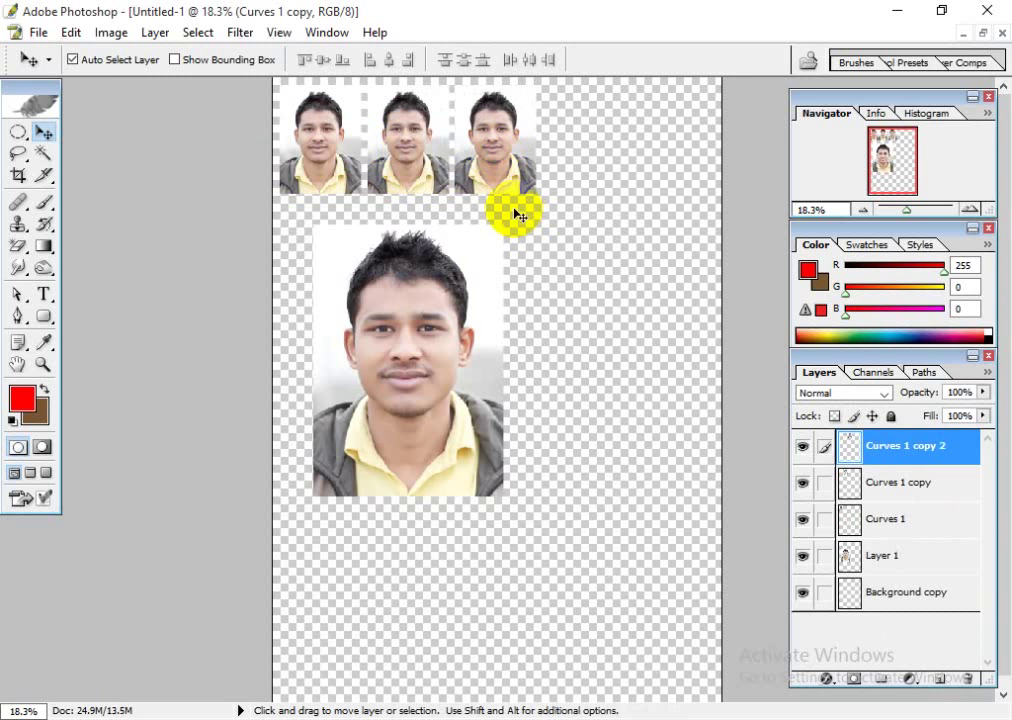
drag(508, 195, 588, 188)
key(ctrl+j)
- Stamp the stamp-size document's visible layers into Curves 1, copy it to the A4 page and stack two copies at the passport row's end
click(983, 32)
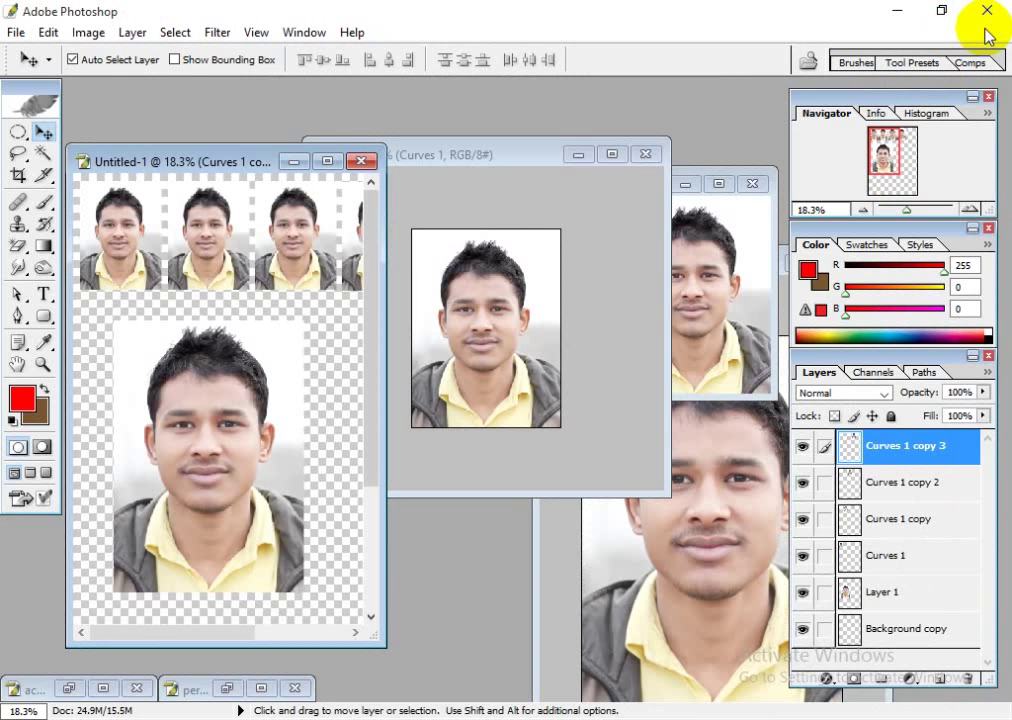
click(686, 254)
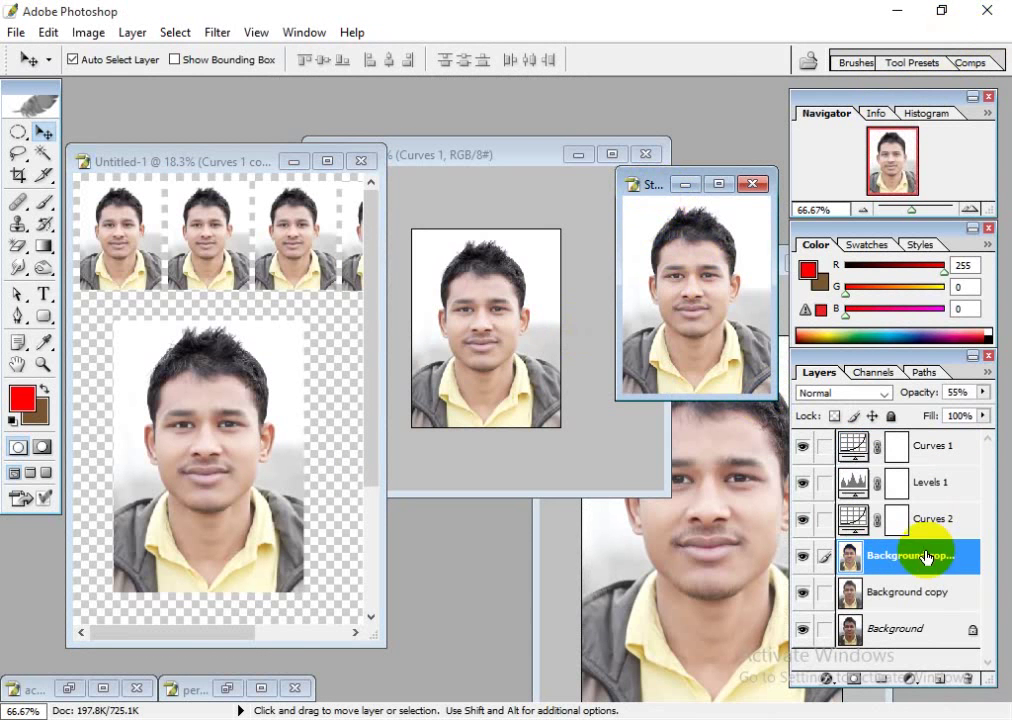
click(893, 445)
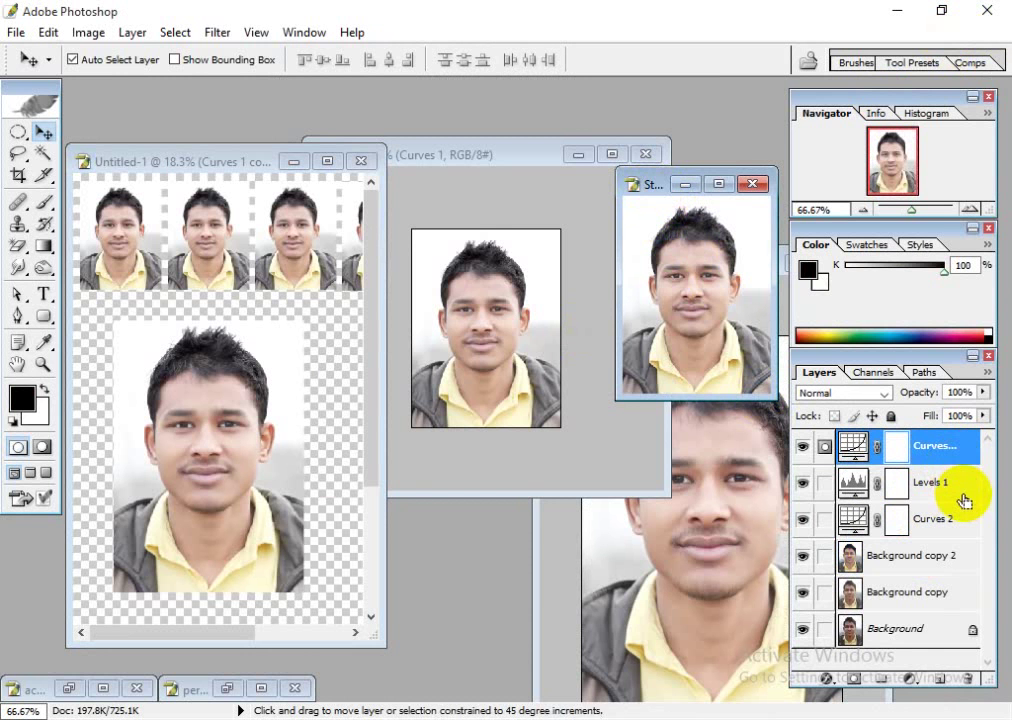
key(ctrl+shift+alt+e)
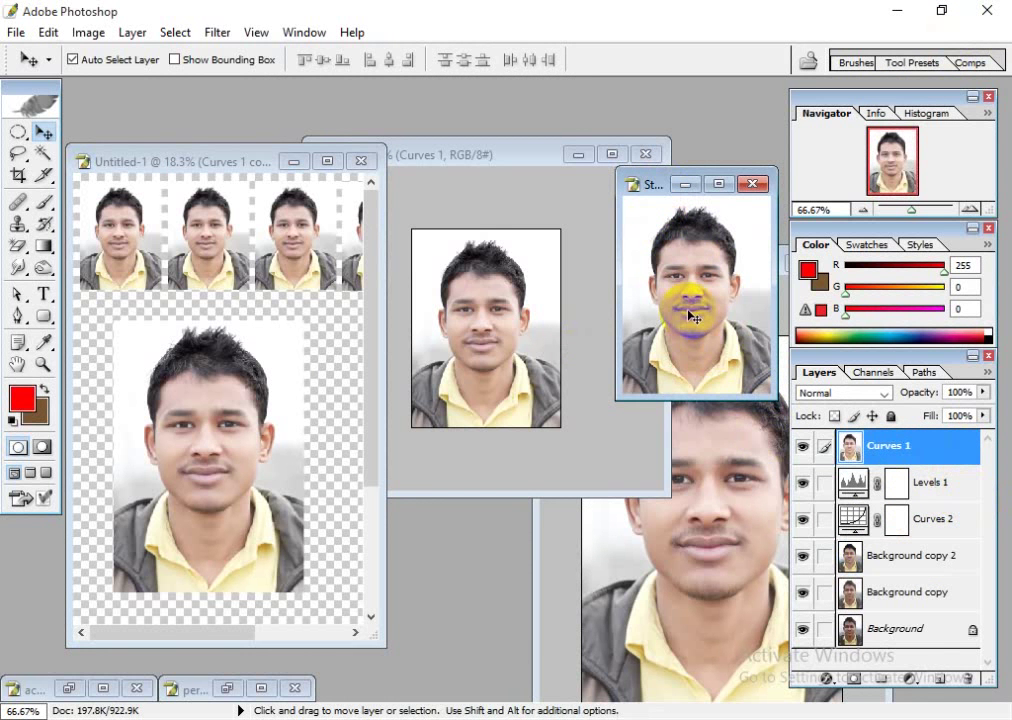
drag(708, 284, 318, 341)
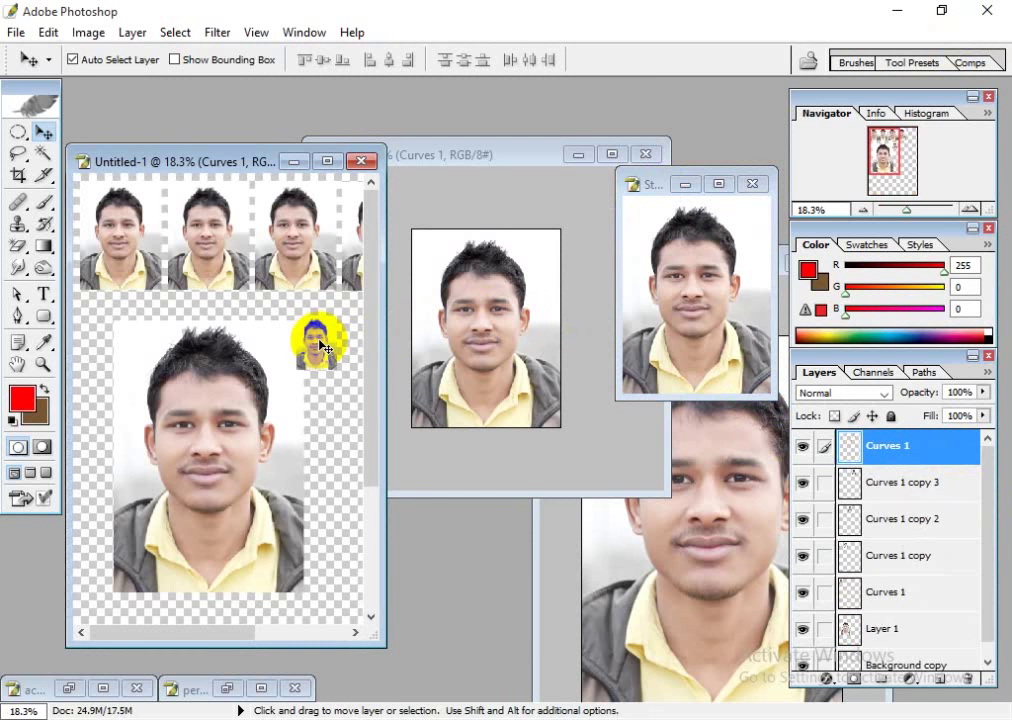
click(329, 163)
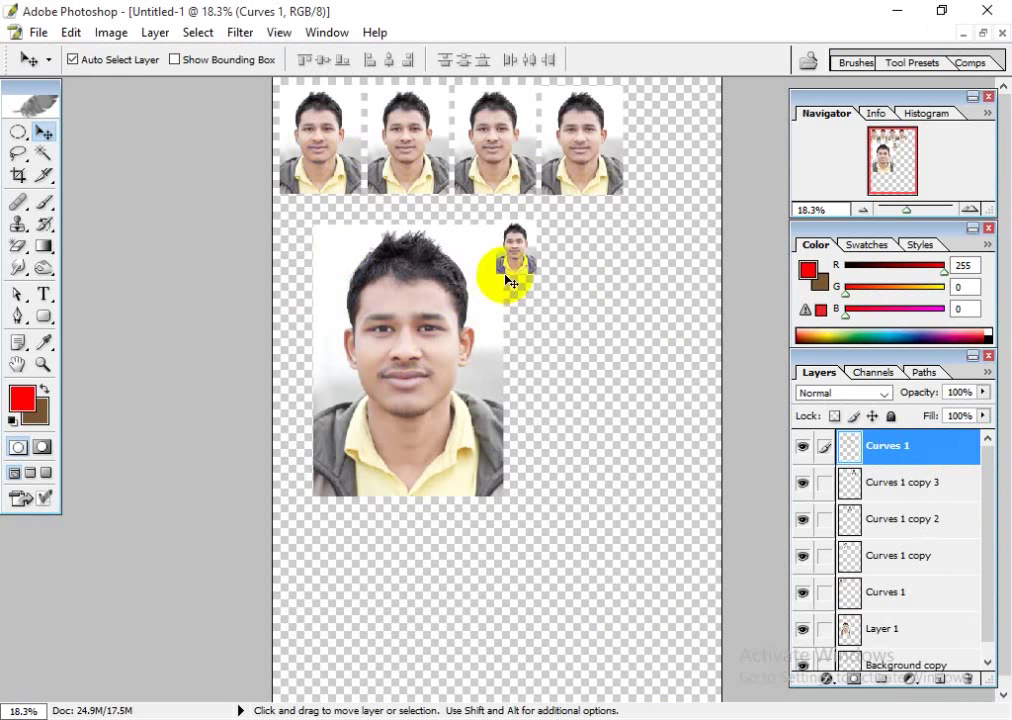
drag(515, 253, 651, 190)
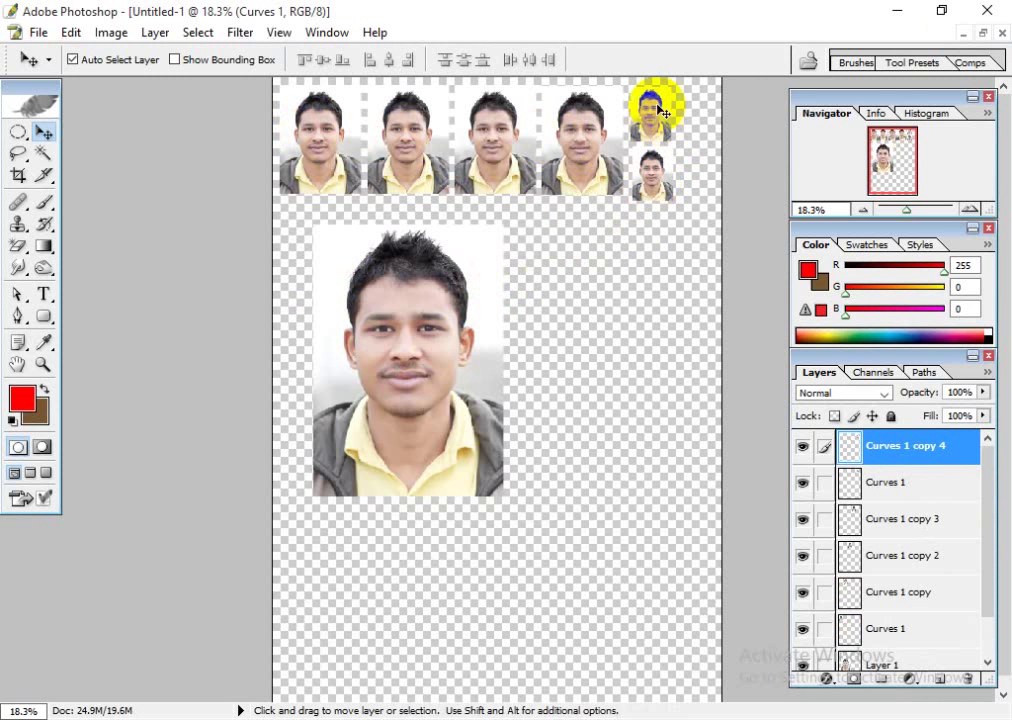
- Move the 3R portrait below the passport row at the page's left edge and place a duplicate of it alongside
drag(416, 384, 389, 377)
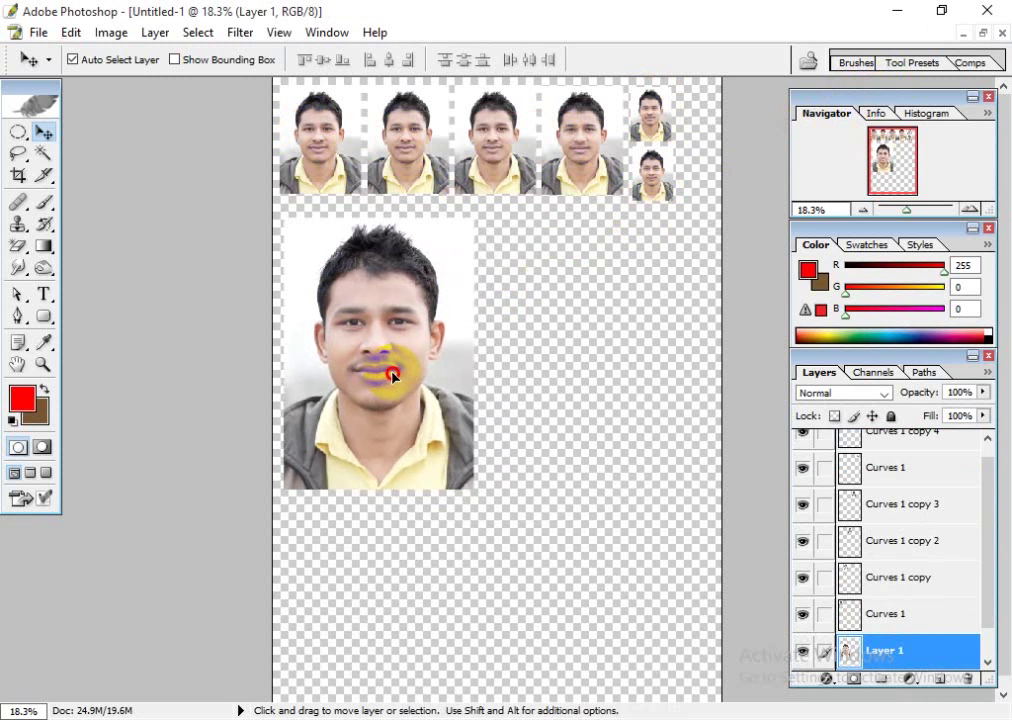
click(984, 34)
click(714, 542)
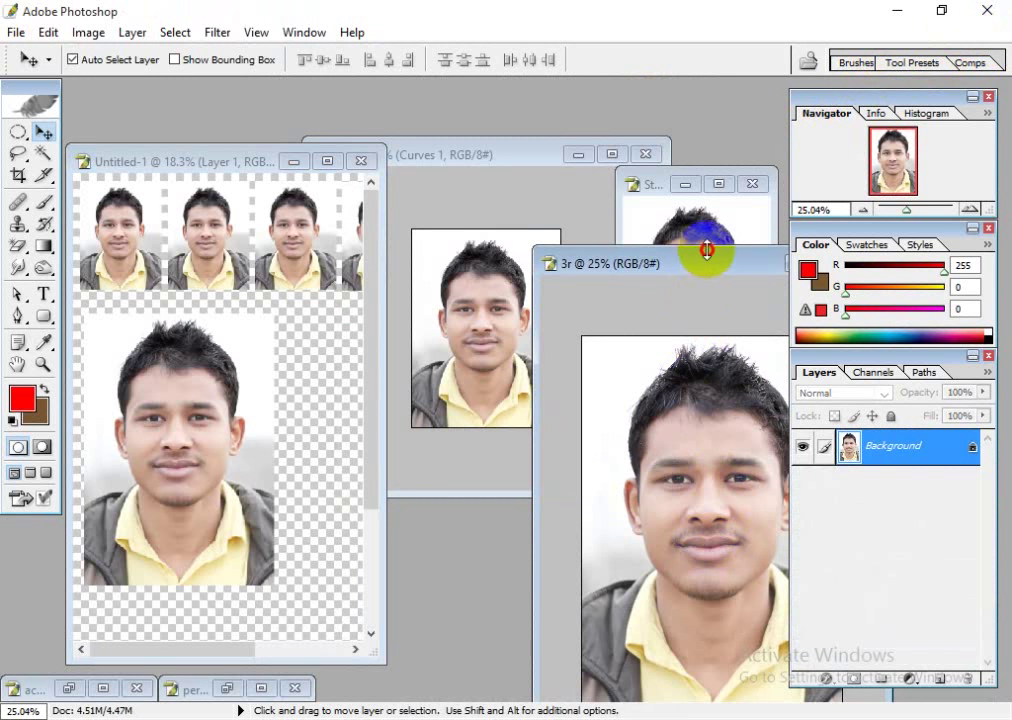
drag(706, 250, 492, 185)
drag(696, 197, 712, 178)
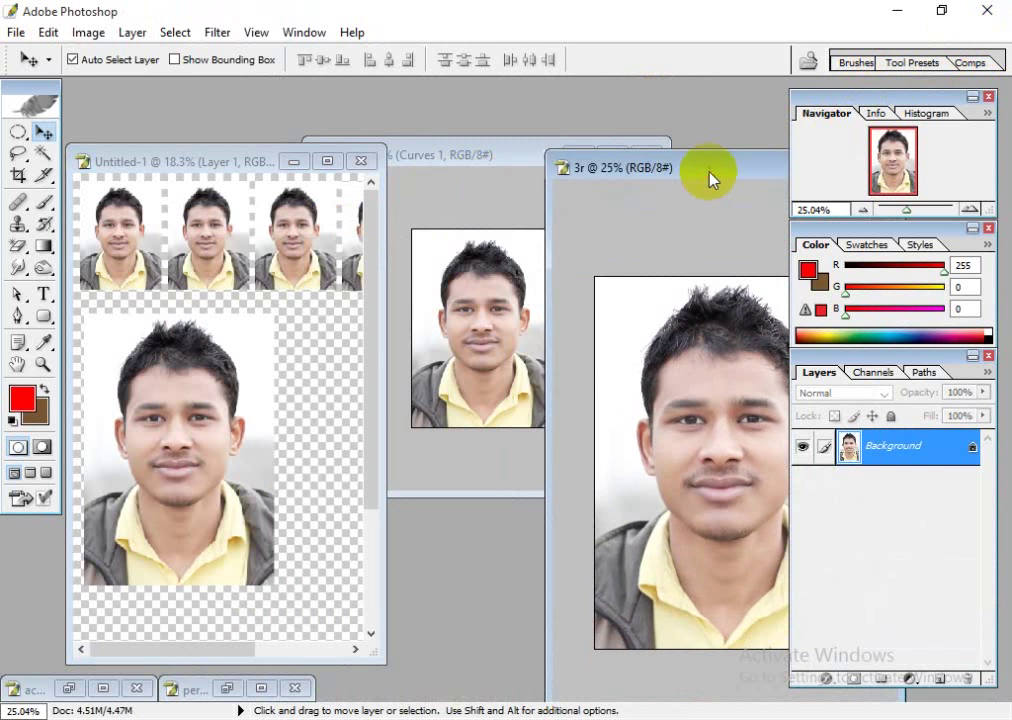
click(445, 147)
drag(445, 147, 644, 203)
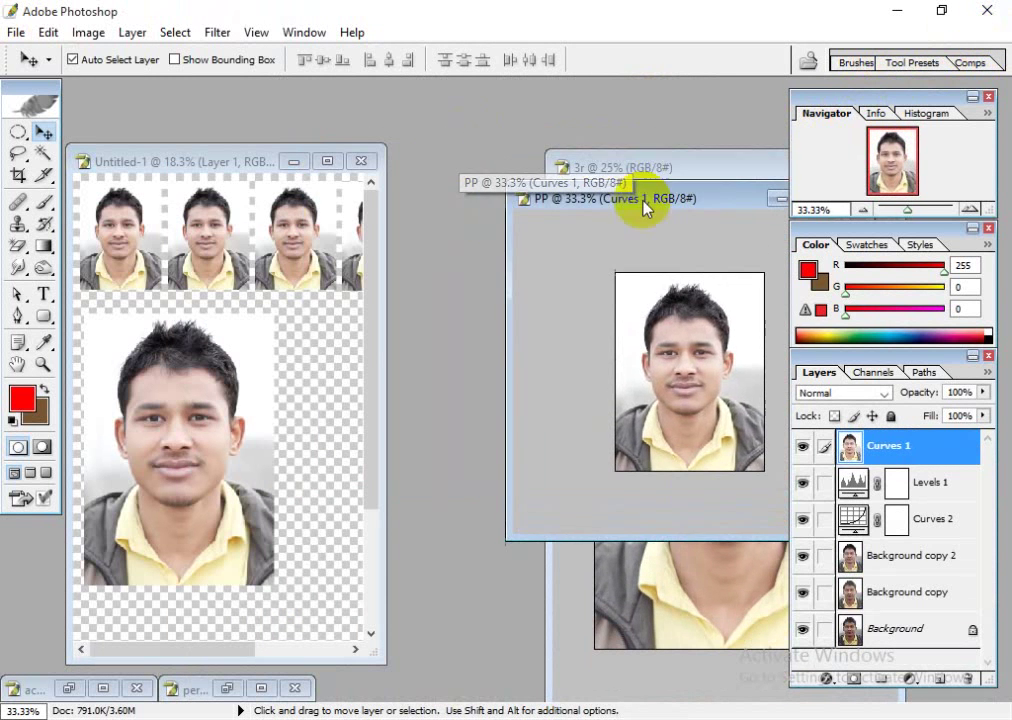
click(327, 162)
drag(360, 362, 590, 358)
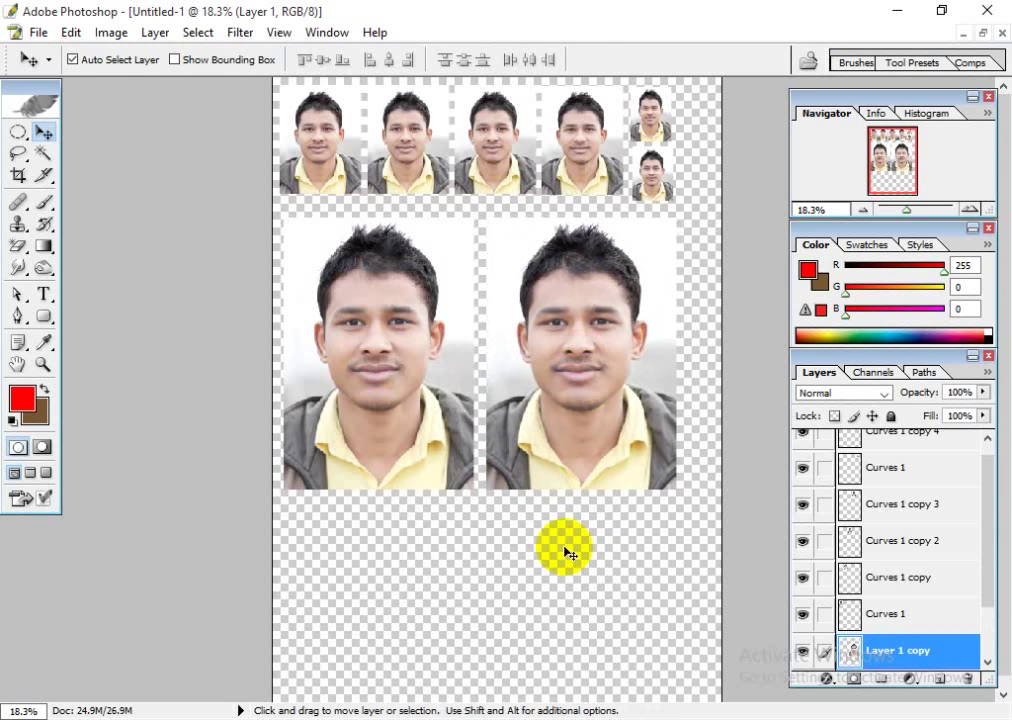
scroll(592, 549, down, 1)
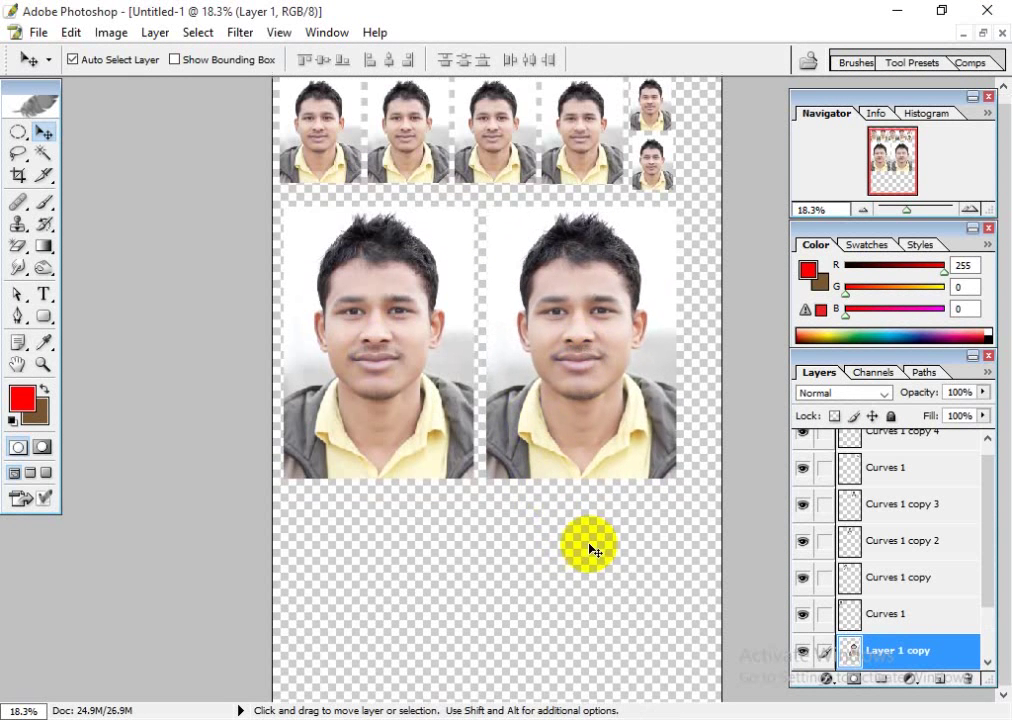
click(494, 463)
click(540, 474)
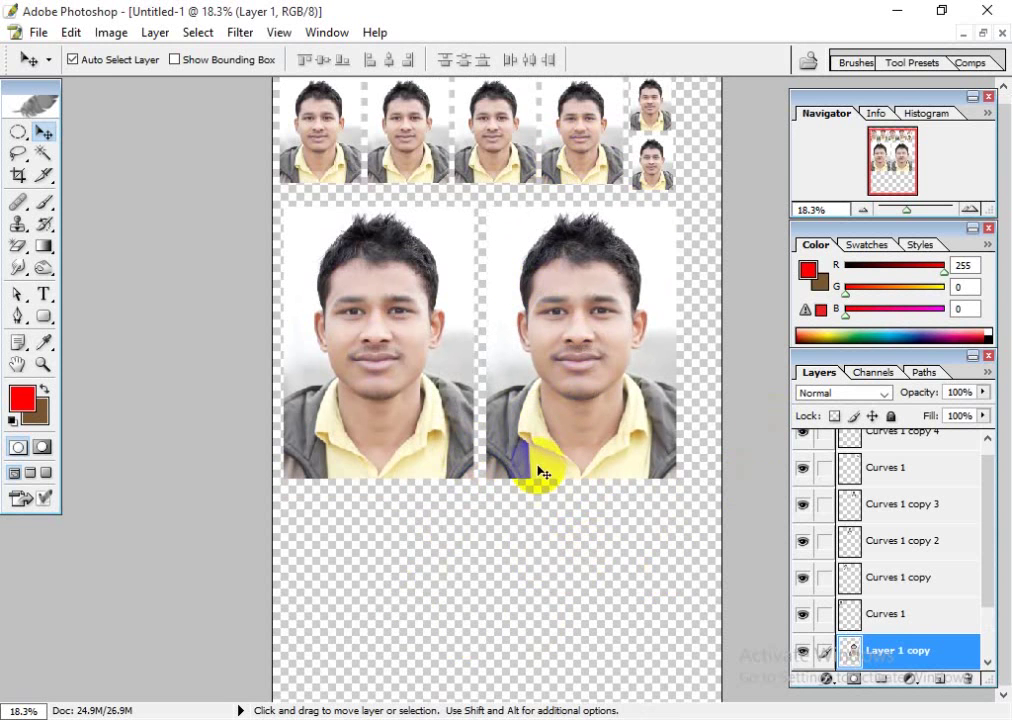
scroll(578, 354, up, 1)
- Preview the A4 page for printing with Scale to Fit Media enabled, and close the preview without printing
click(36, 33)
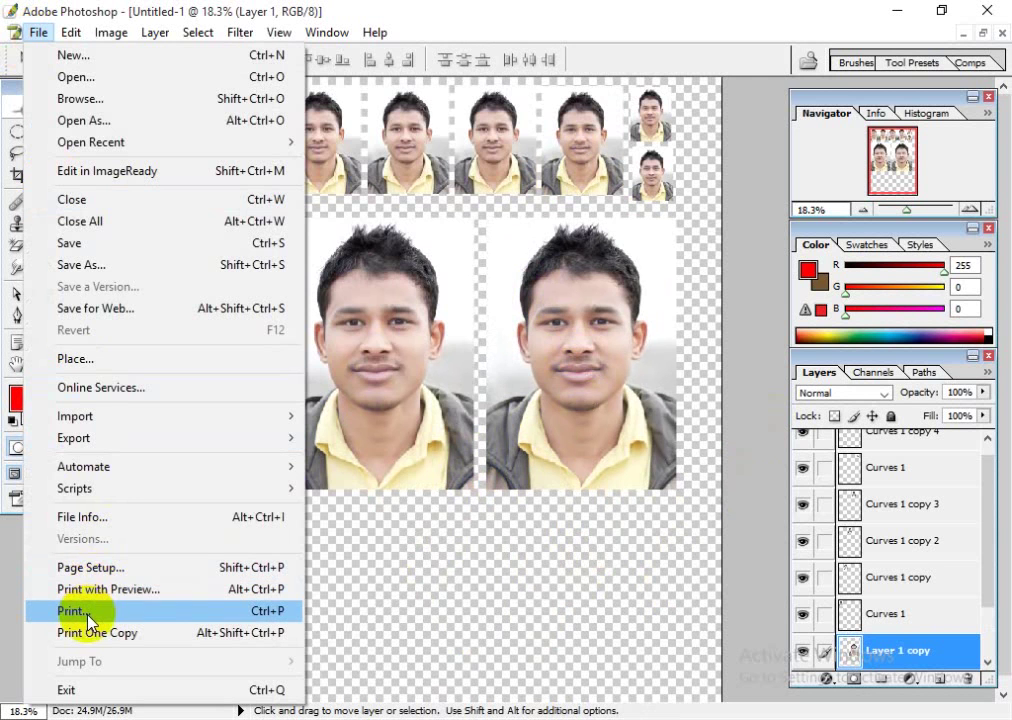
click(200, 589)
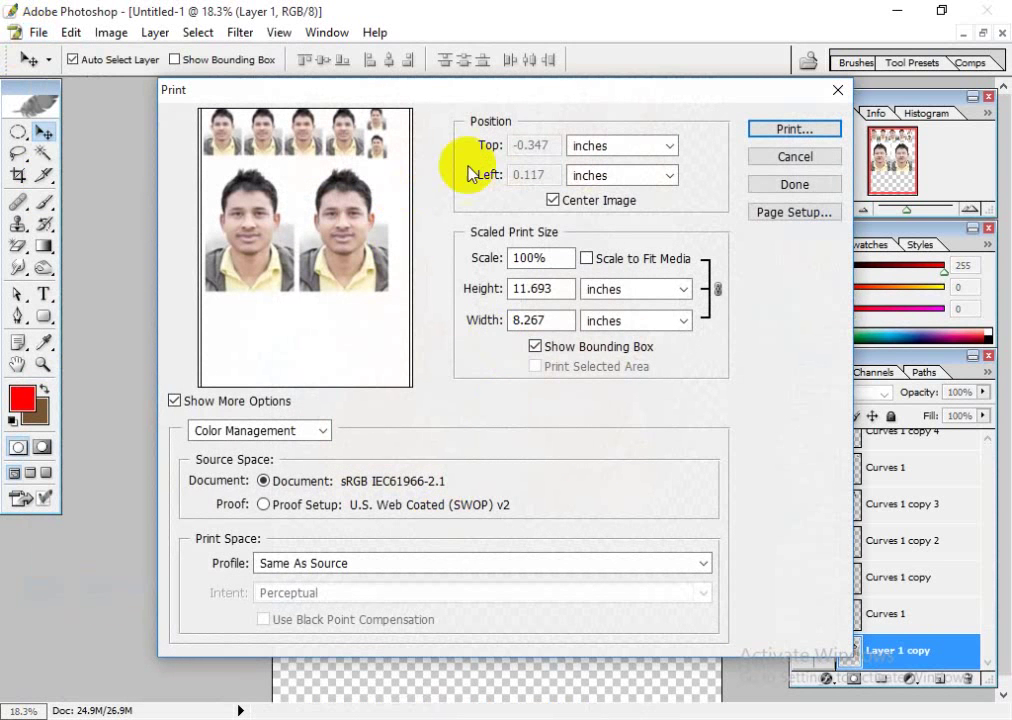
click(600, 259)
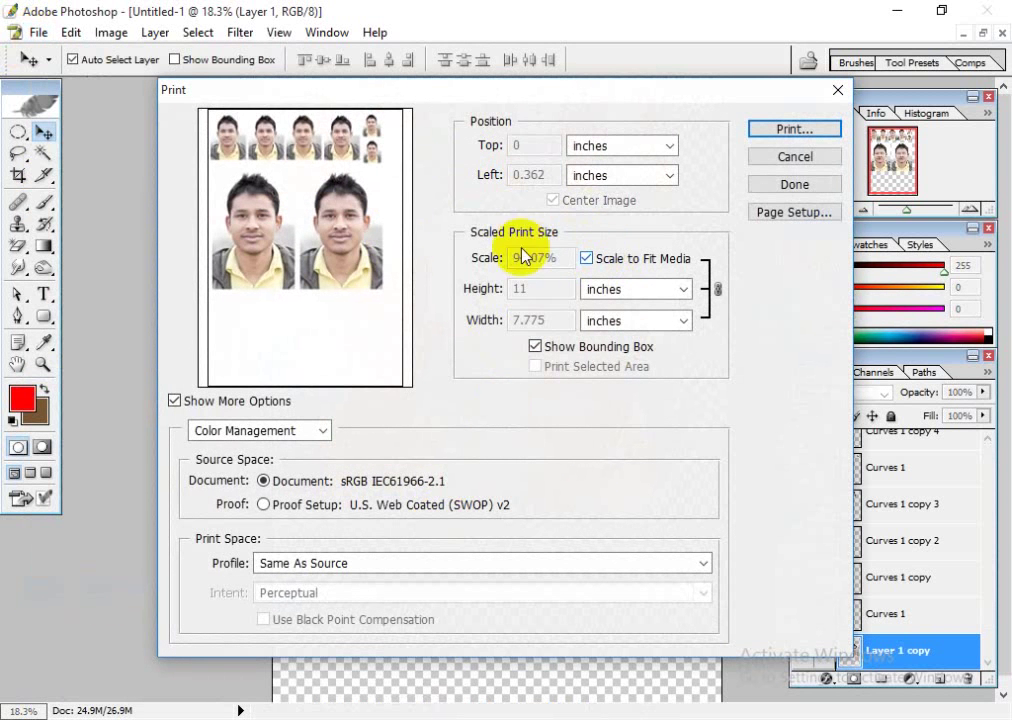
click(838, 92)
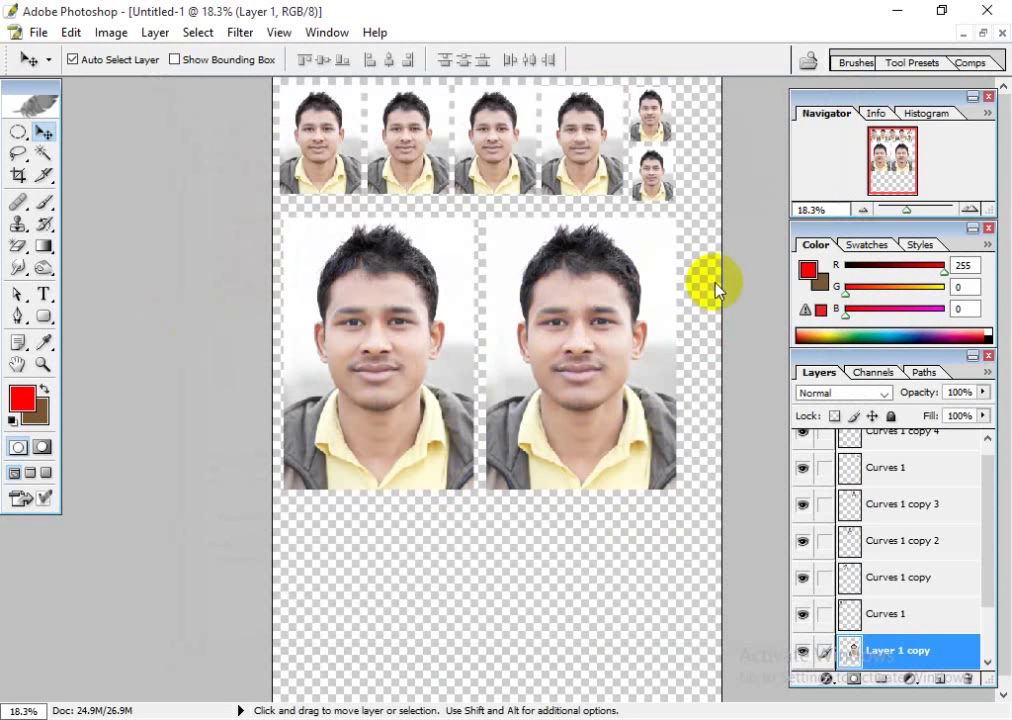
- Close the Untitled-1 A4 document without saving its changes
click(1002, 34)
click(497, 291)
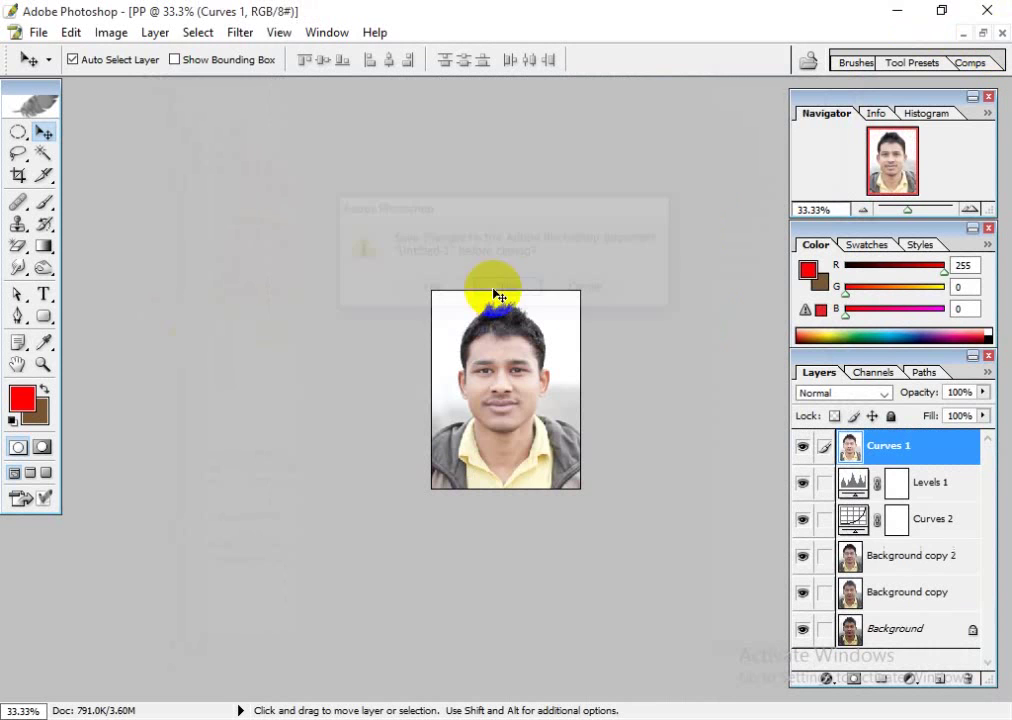
- Switch to the Todo list in Notepad and examine the list of tools to be used
key(alt+Tab)
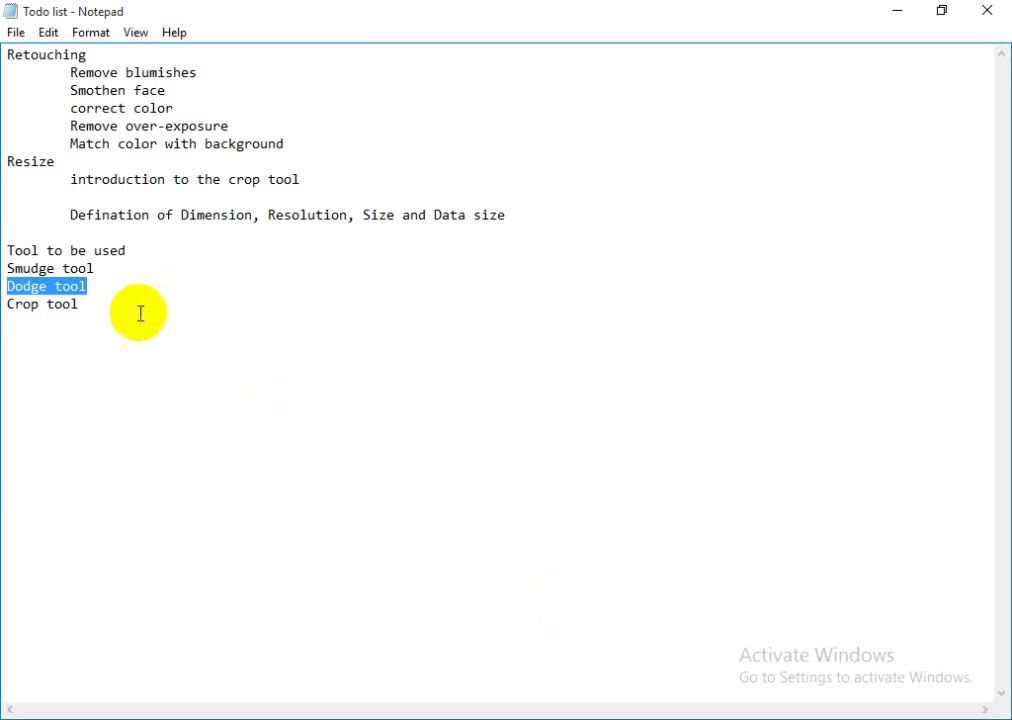
click(111, 319)
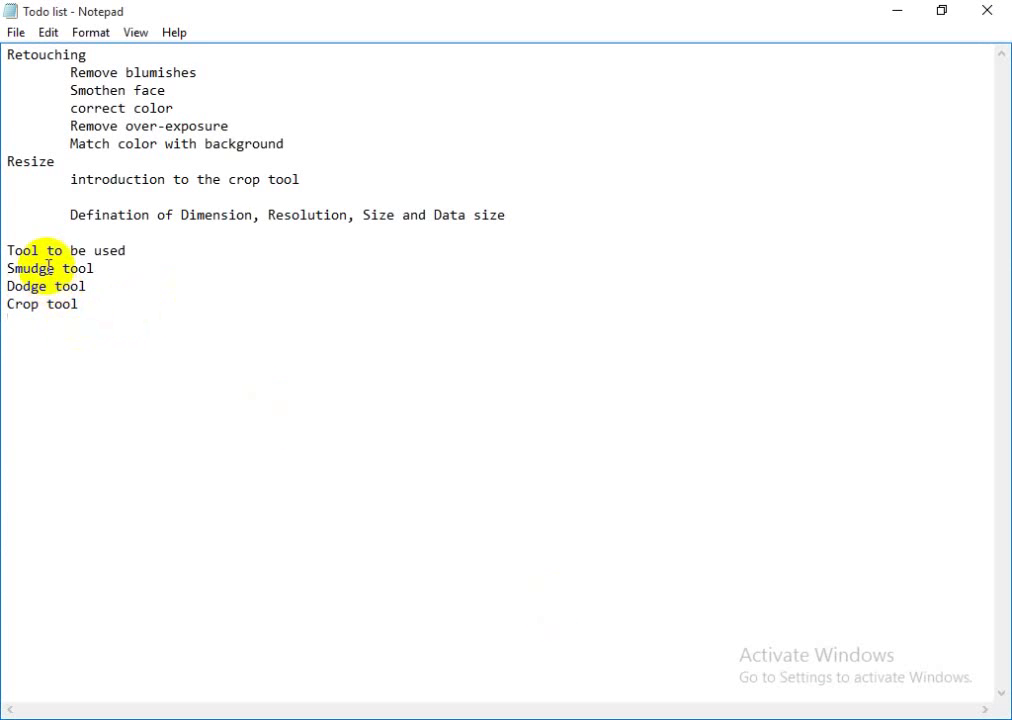